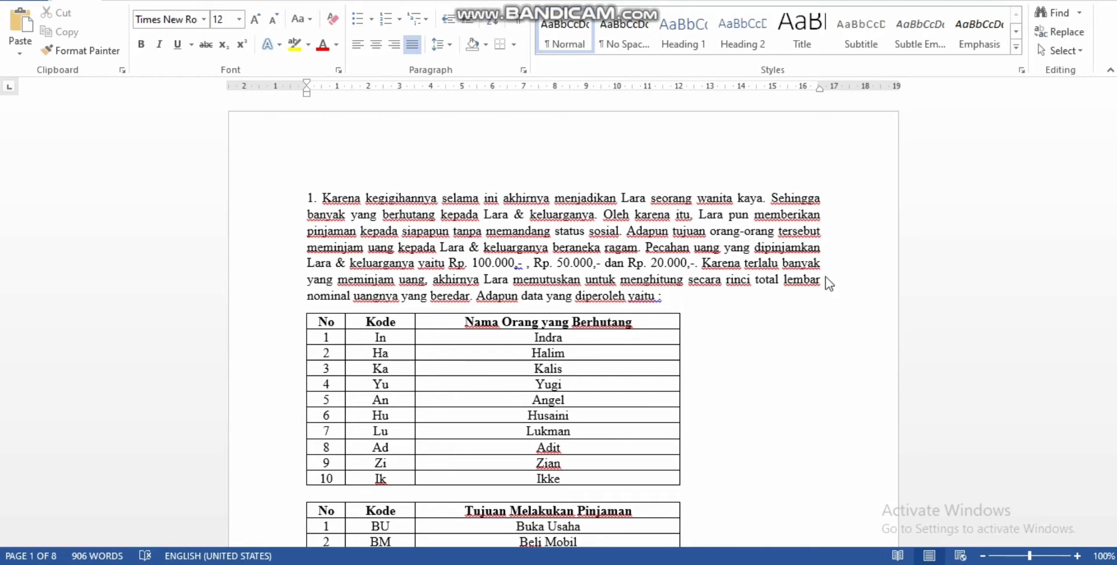
Read through the exercise document's code tables, the Tabel Pinjaman Uang layout and the list of questions
scroll(501, 344, down, 2)
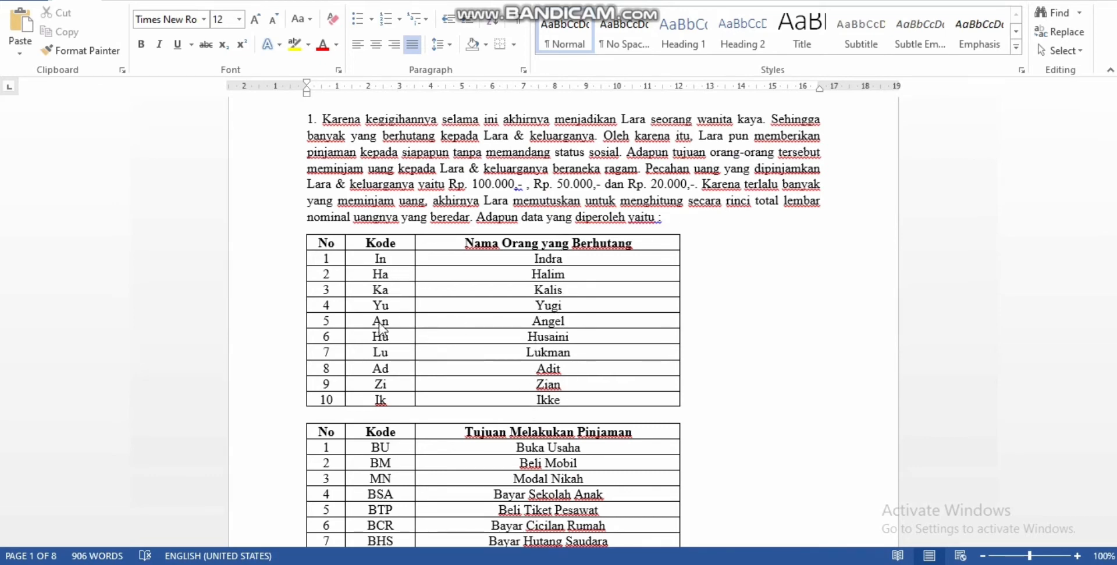
scroll(588, 352, down, 5)
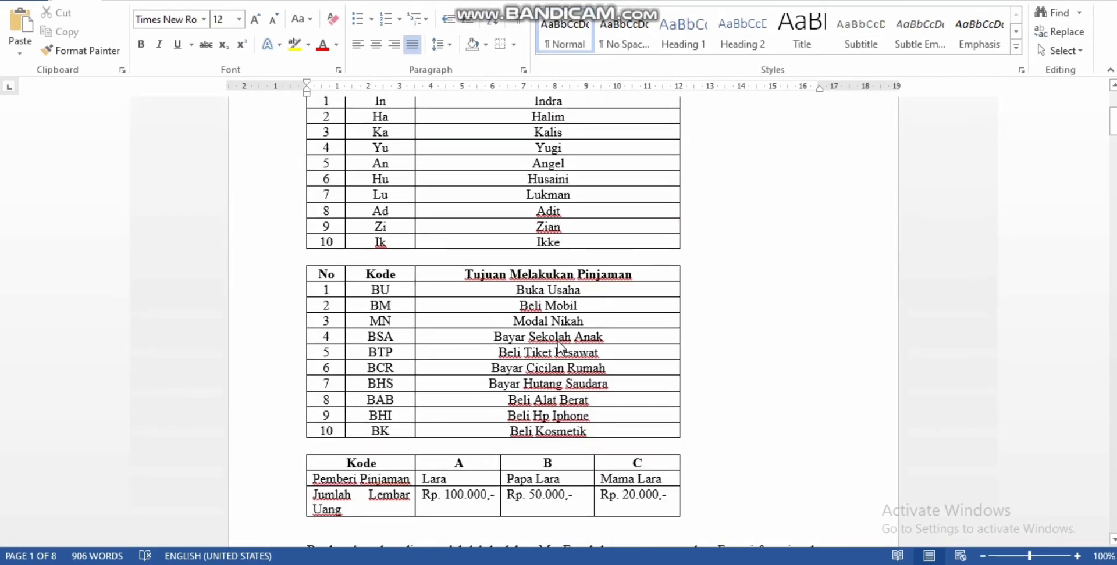
scroll(560, 348, down, 1)
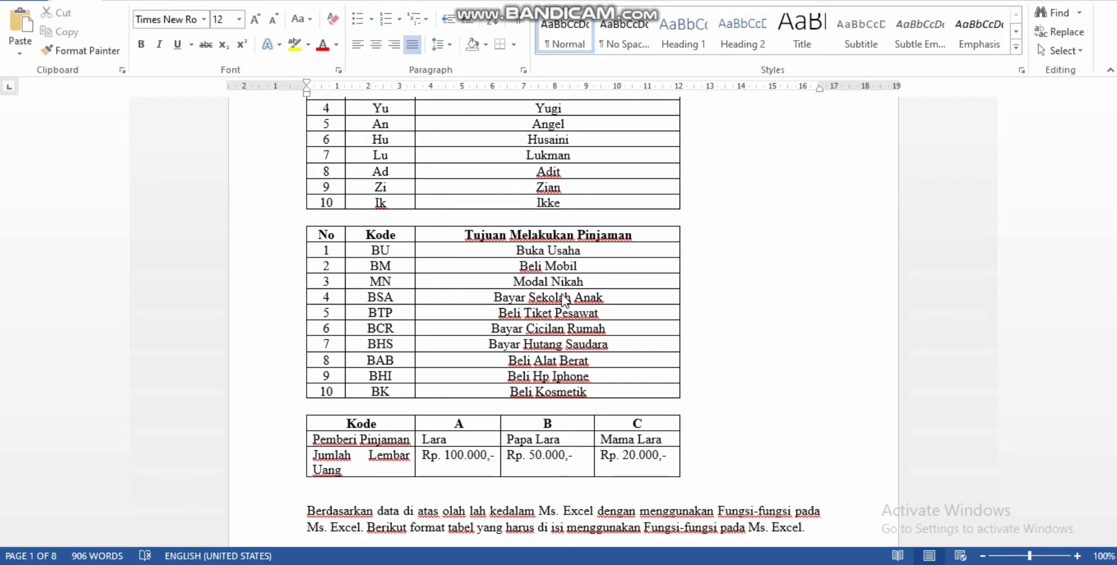
scroll(528, 318, down, 2)
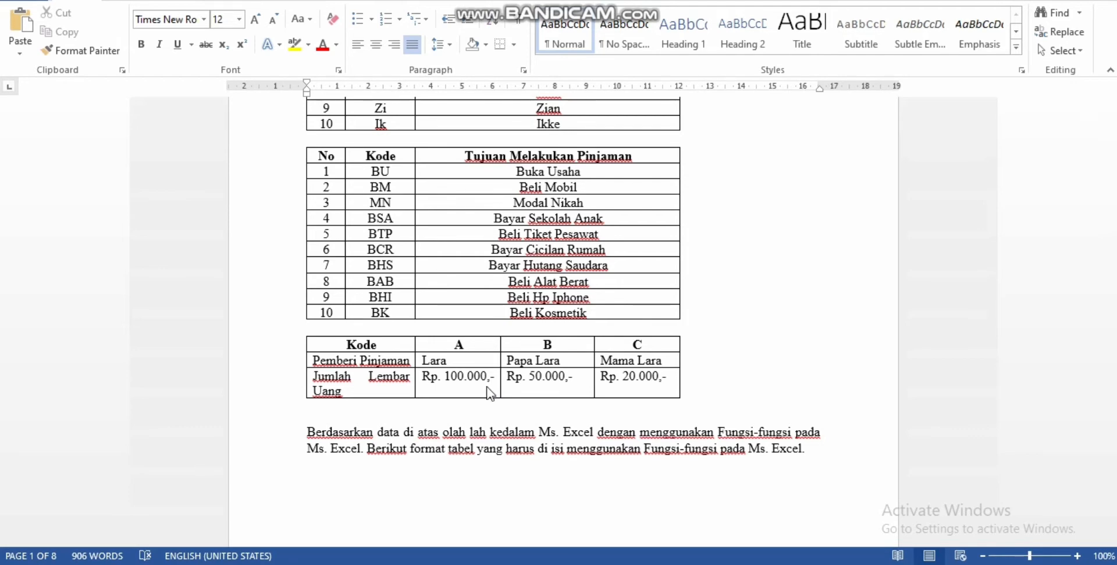
scroll(485, 386, down, 6)
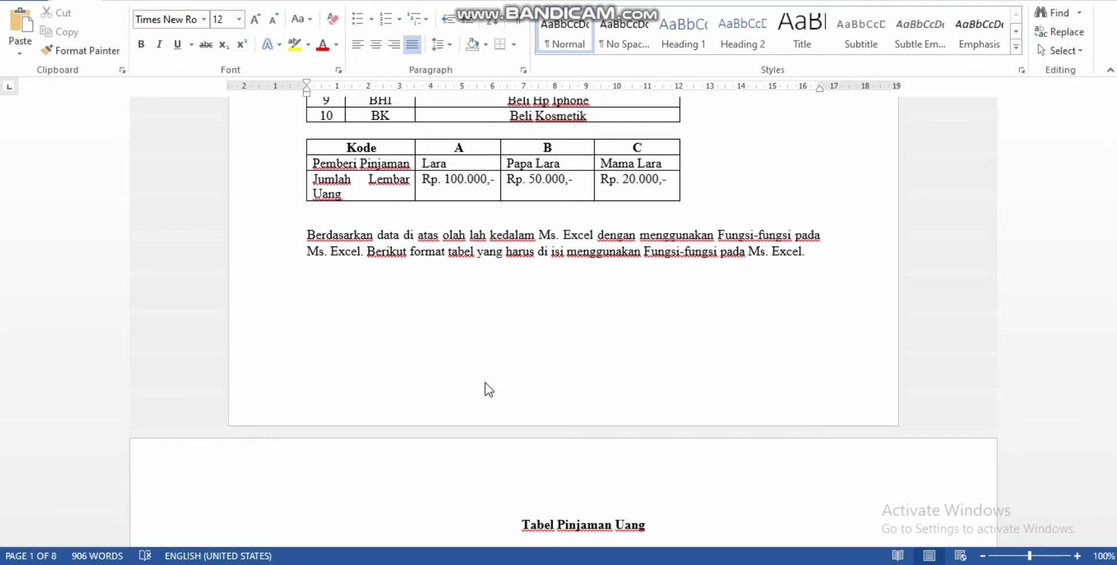
scroll(485, 382, down, 10)
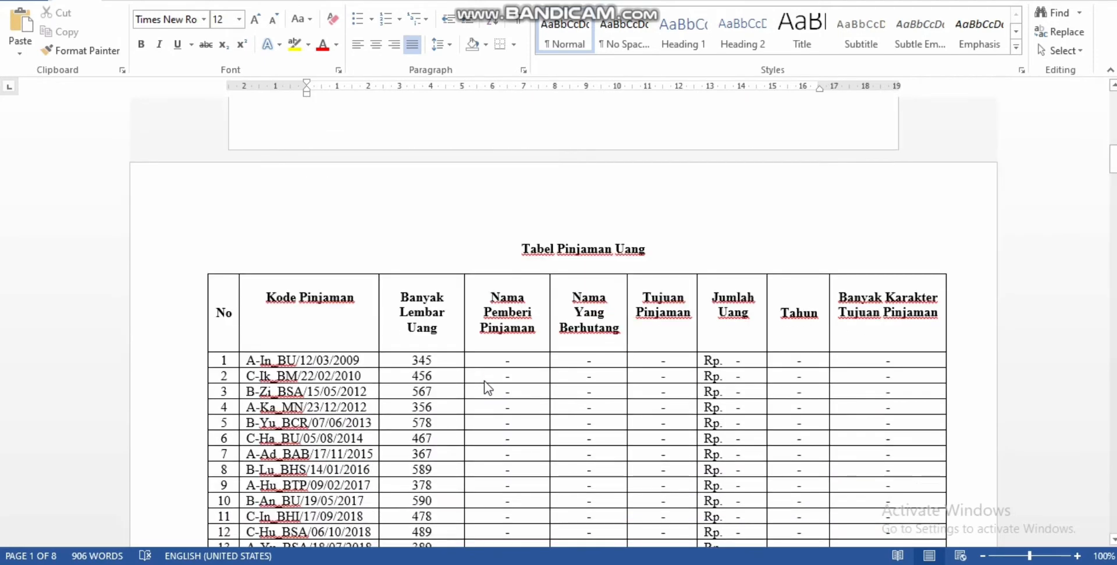
scroll(484, 379, down, 2)
scroll(484, 379, up, 1)
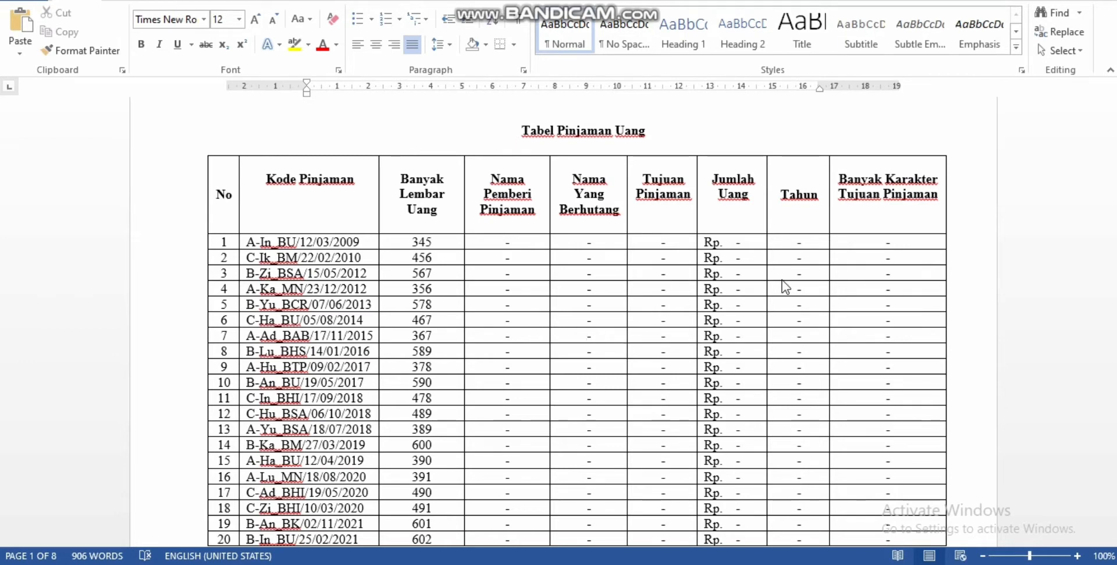
scroll(755, 368, down, 8)
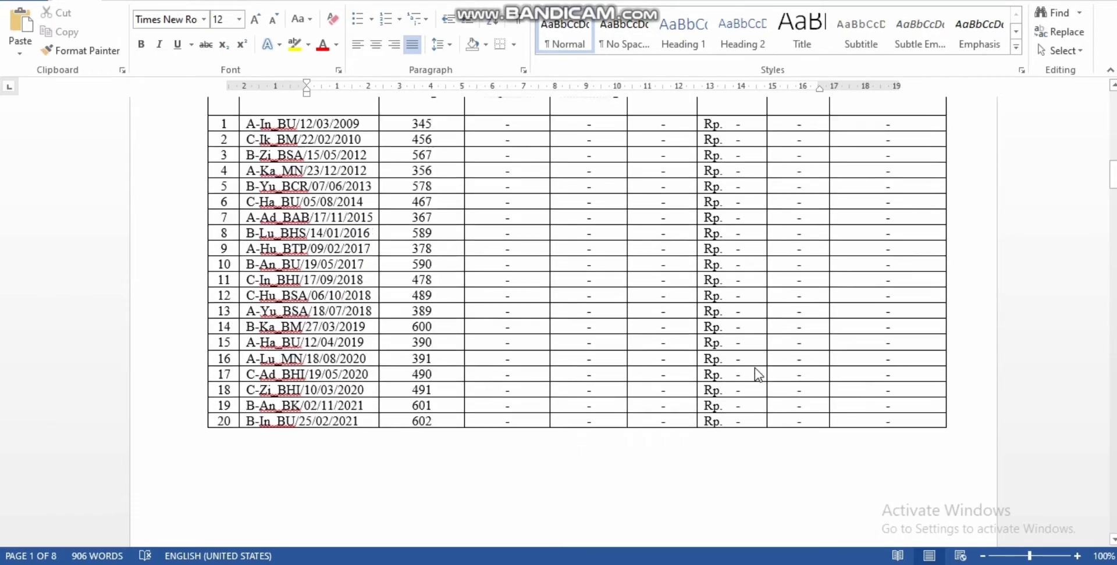
scroll(755, 368, down, 1)
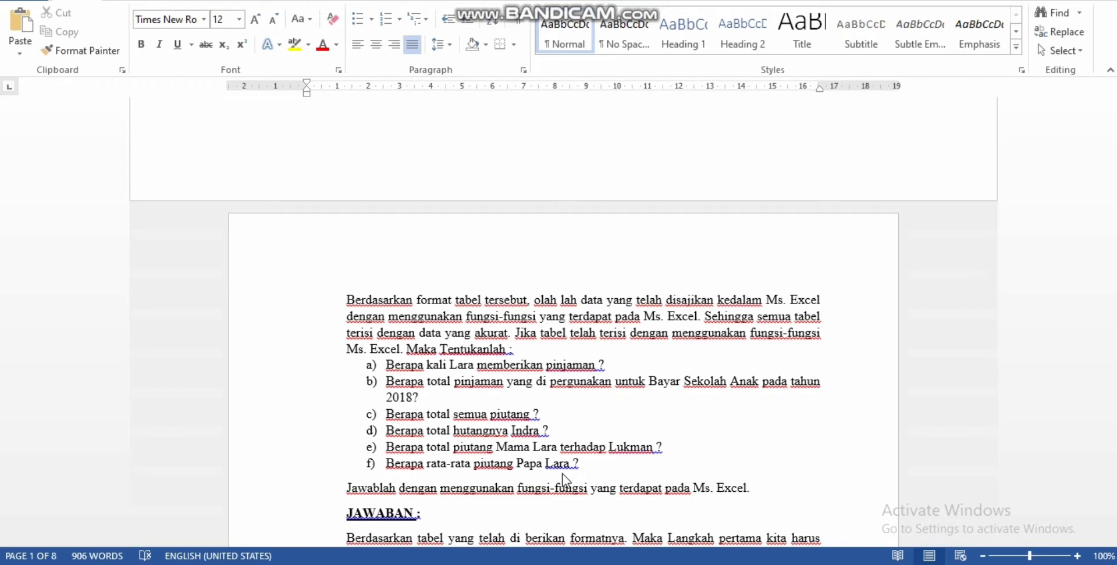
In question e, append a slash and the name of debtor number 6 directly after the existing debtor's name
click(639, 454)
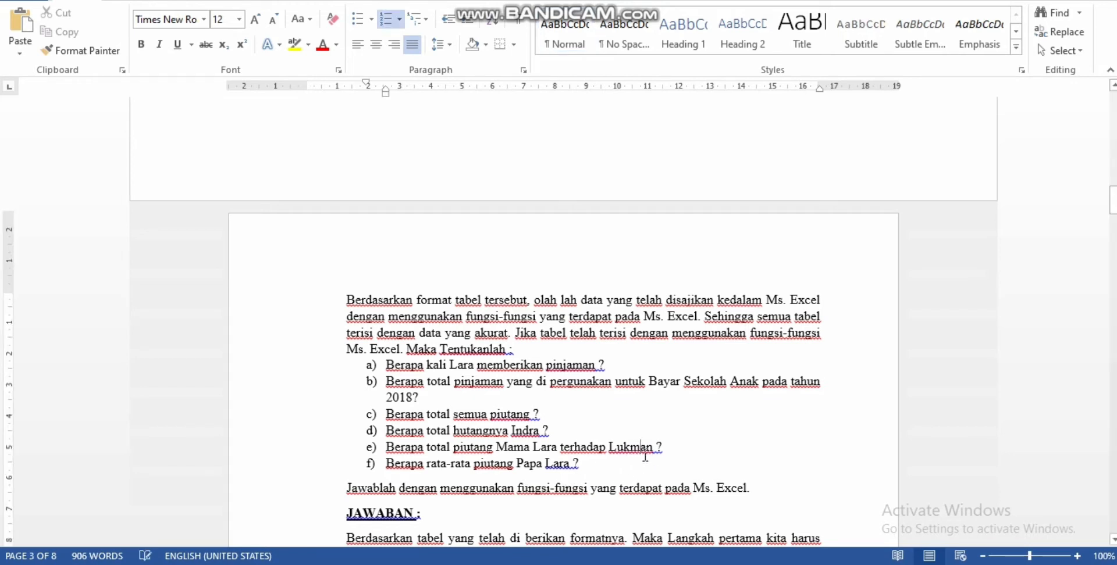
key(Right)
key(Right)
text(/Husaini)
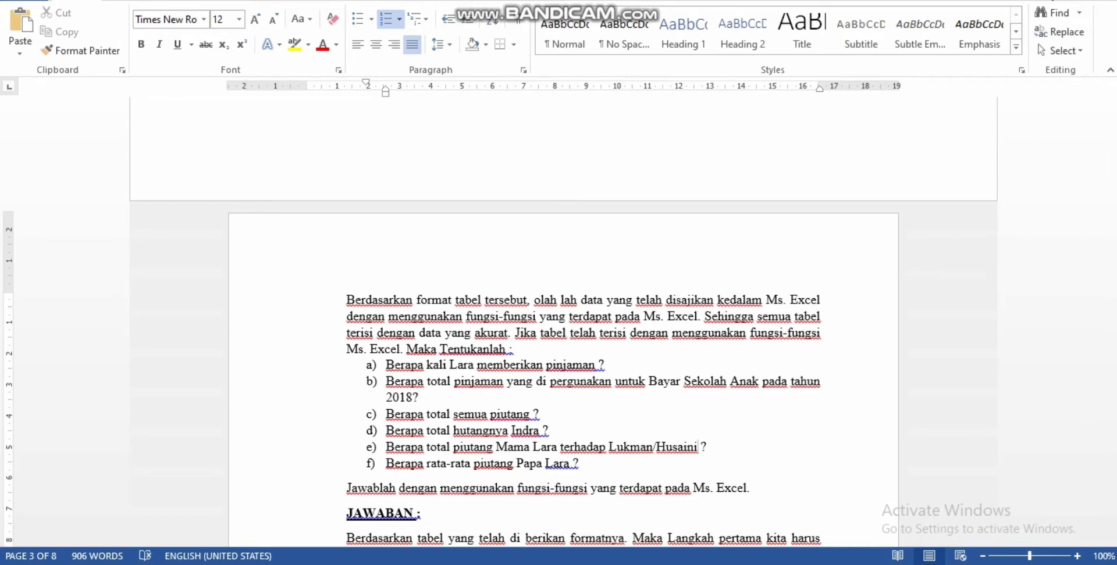
Switch to the Excel workbook and enter =FIND("-";G15;1) in I15, the first Nama Pemberi Pinjaman cell
key(alt+Tab)
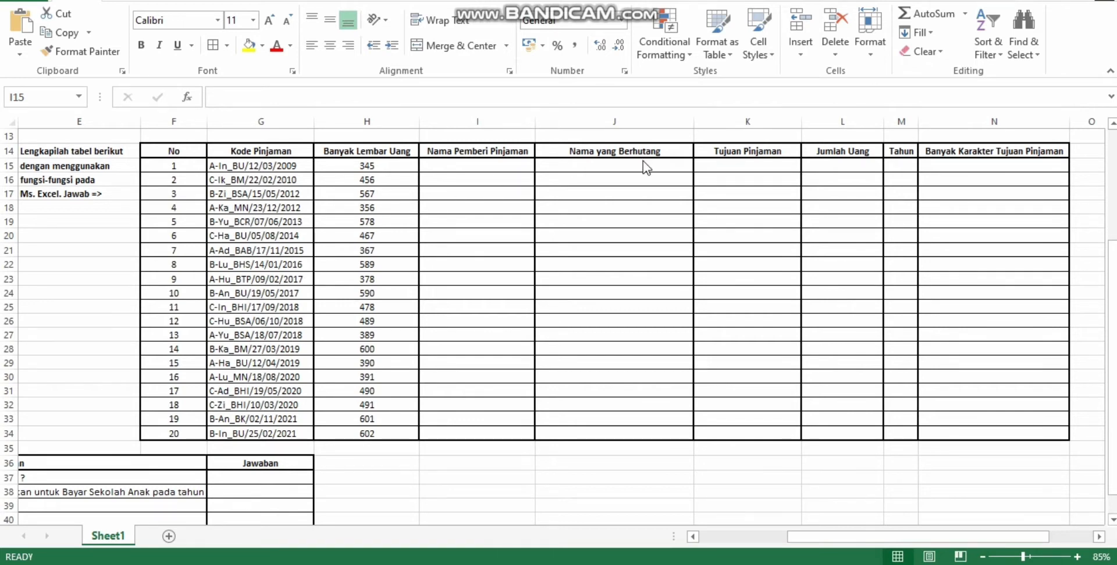
click(469, 163)
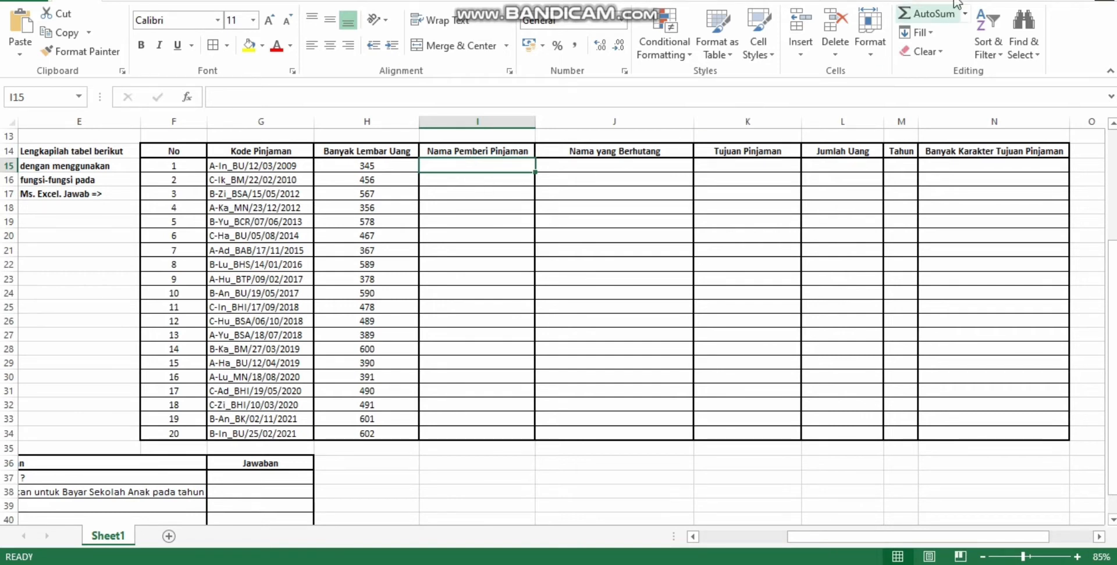
click(1014, 1)
click(450, 167)
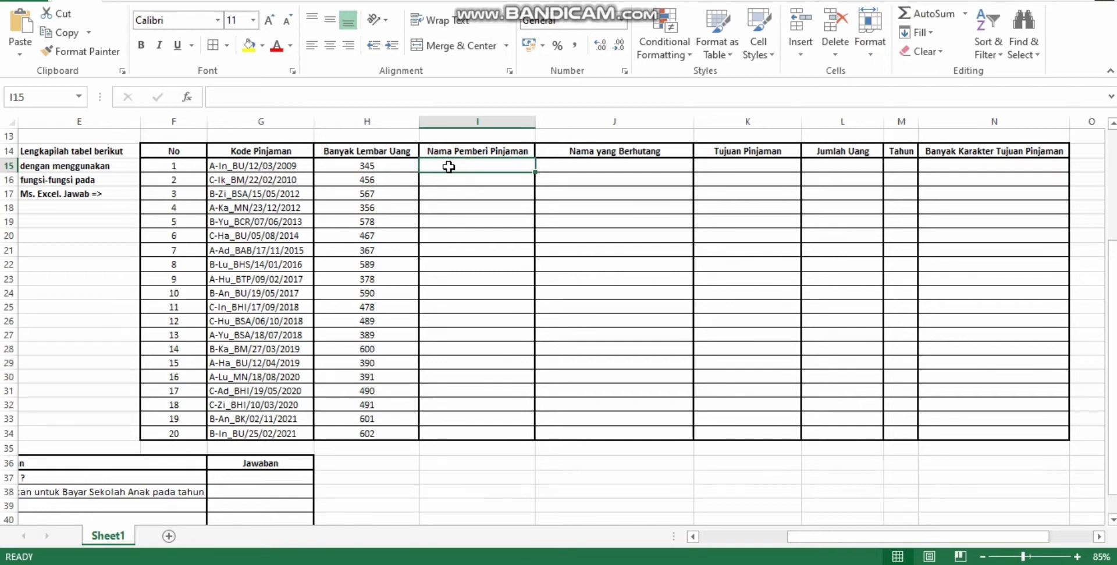
text(=find)
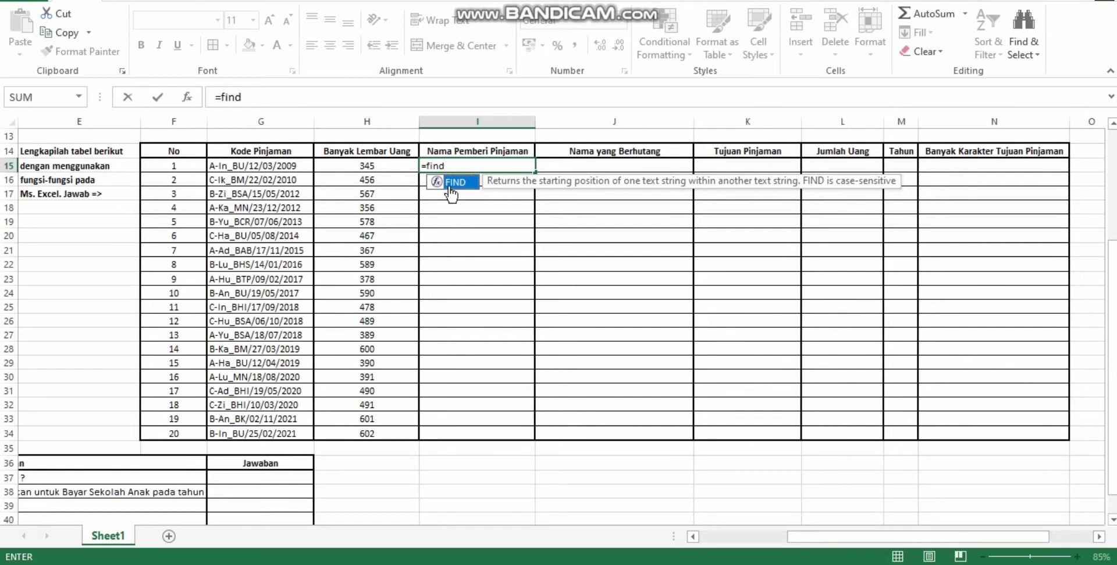
double_click(451, 188)
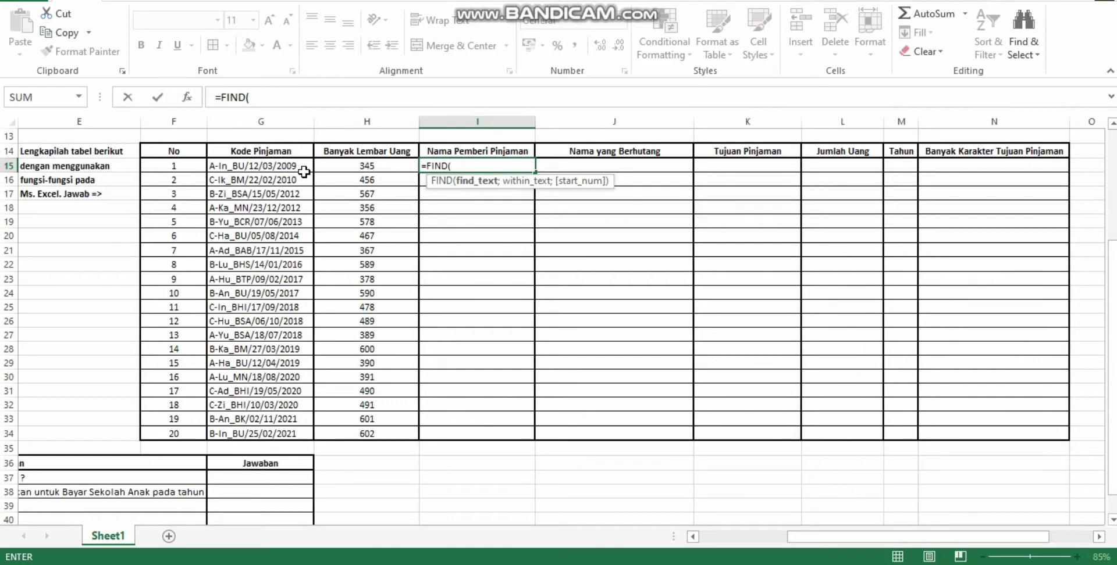
text(')
text(_)
text(;)
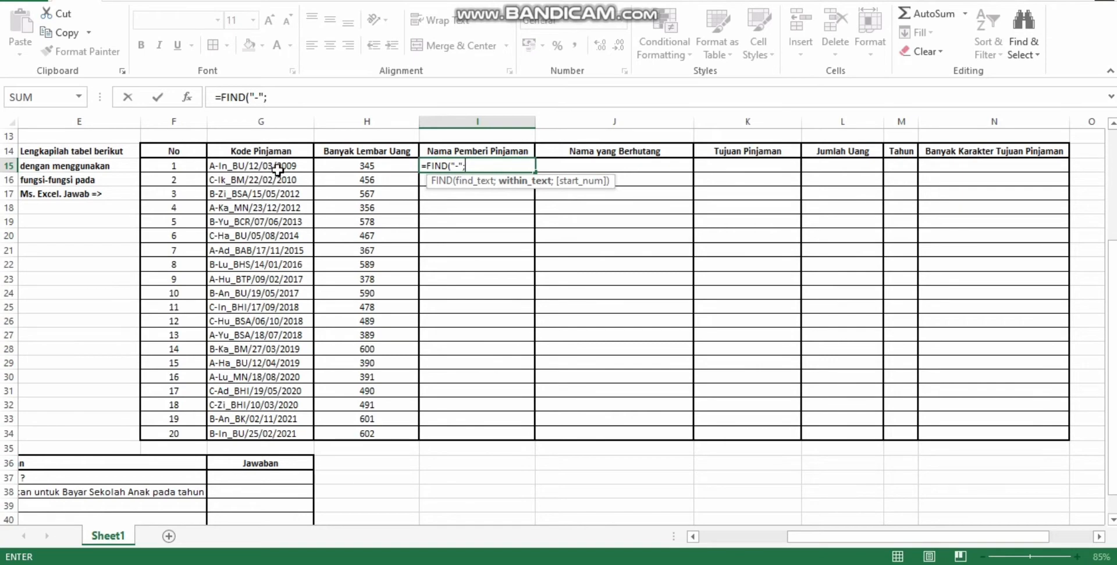
scroll(278, 170, up, 3)
scroll(278, 169, down, 1)
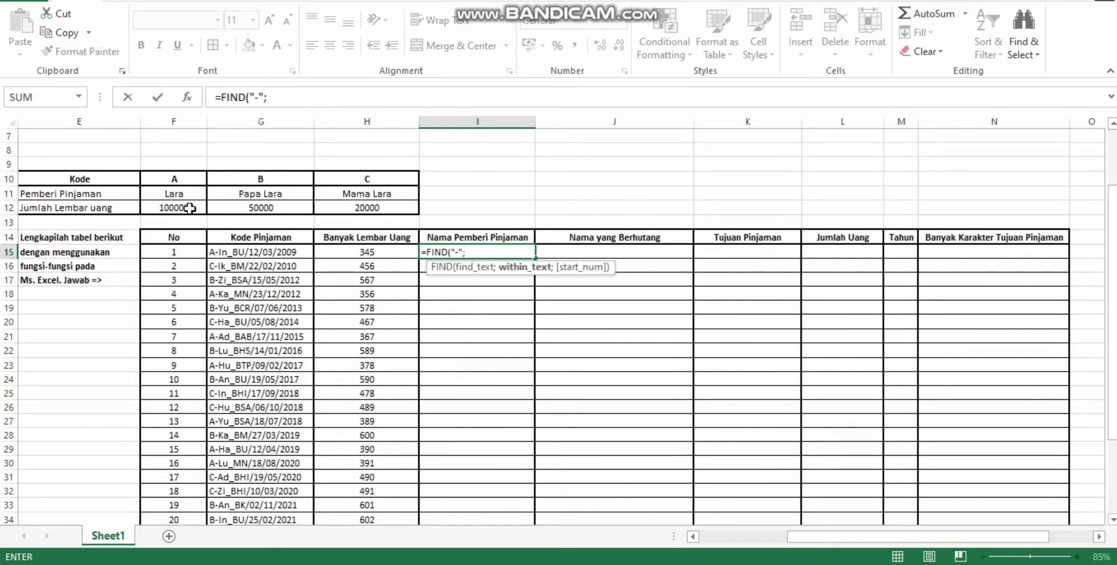
click(262, 256)
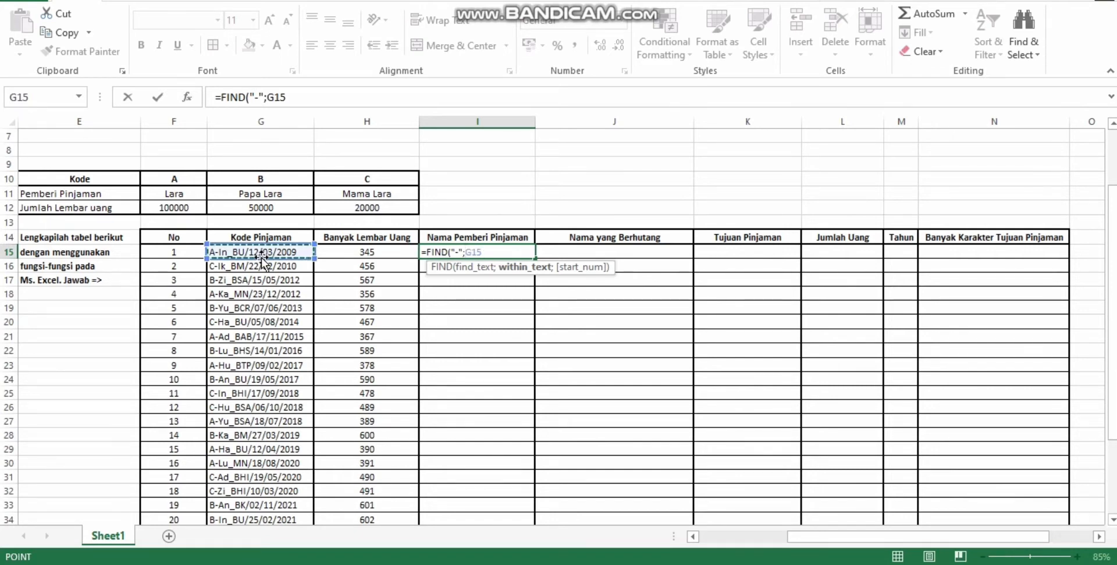
text(;)
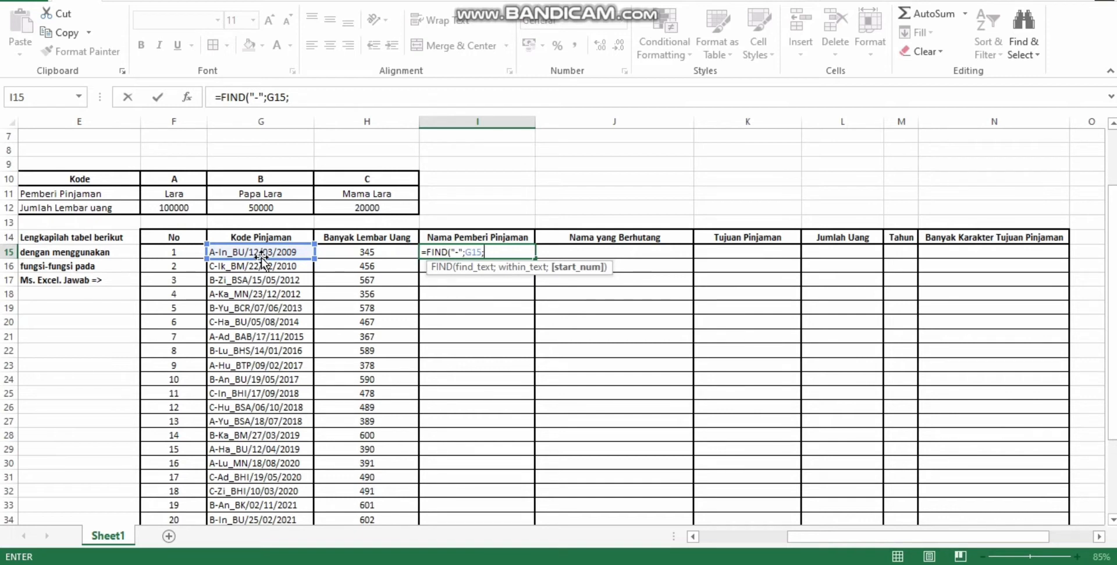
text(1))
key(Return)
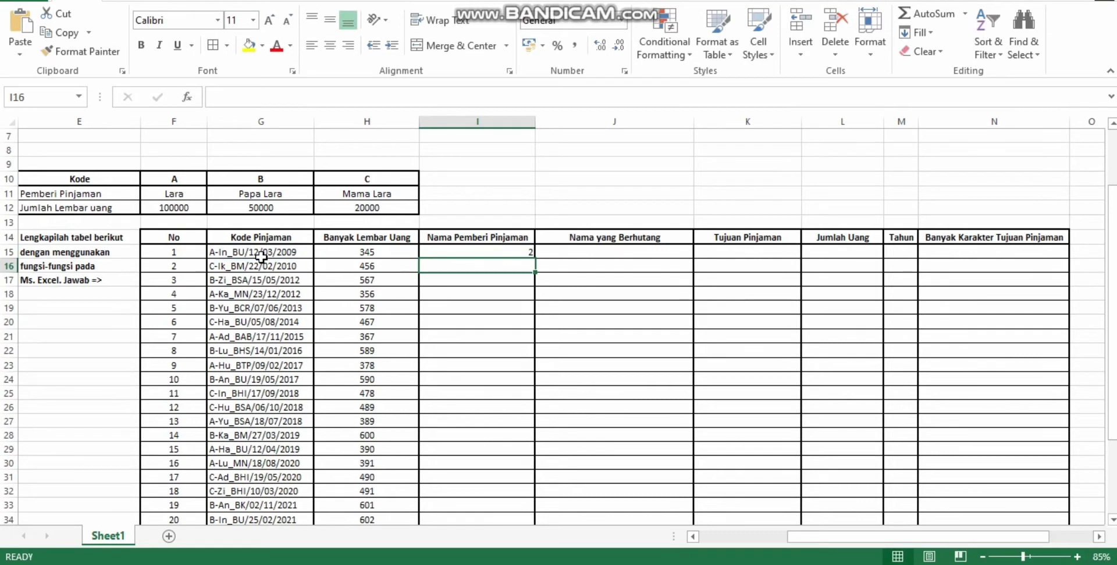
Wrap I15's FIND formula in LEFT on G15 with -1 appended, accepting the suggested correction =LEFT(G15*(FIND("-";G15;1)-1))
click(455, 251)
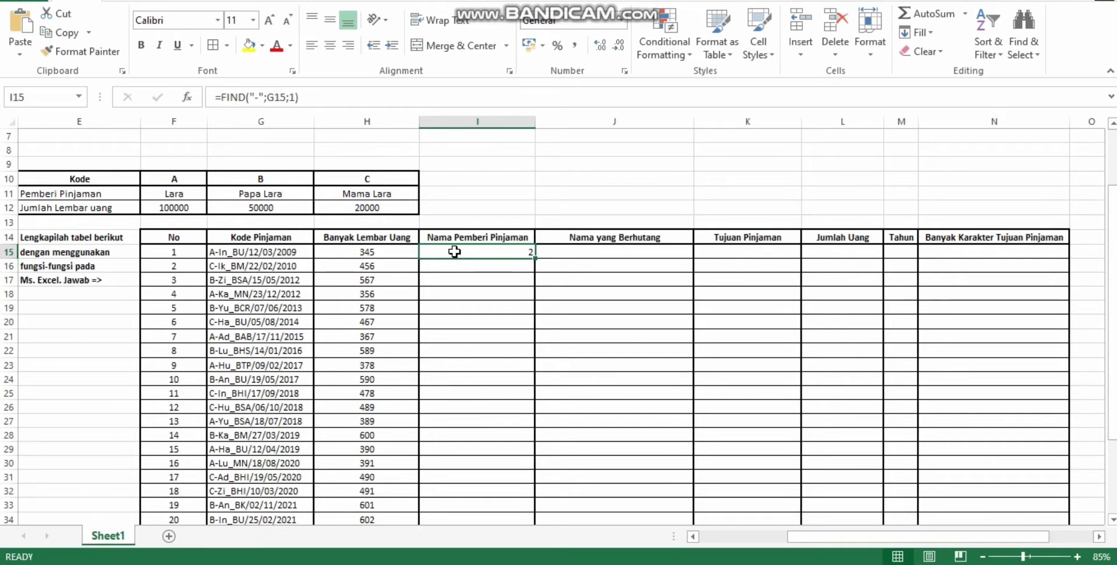
click(327, 102)
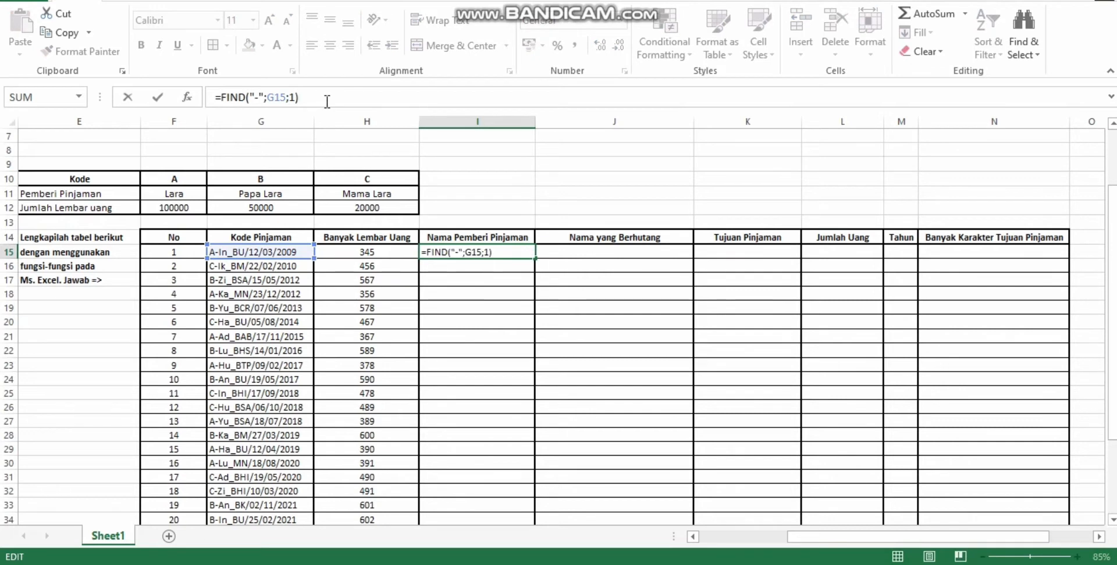
click(220, 99)
text(lef)
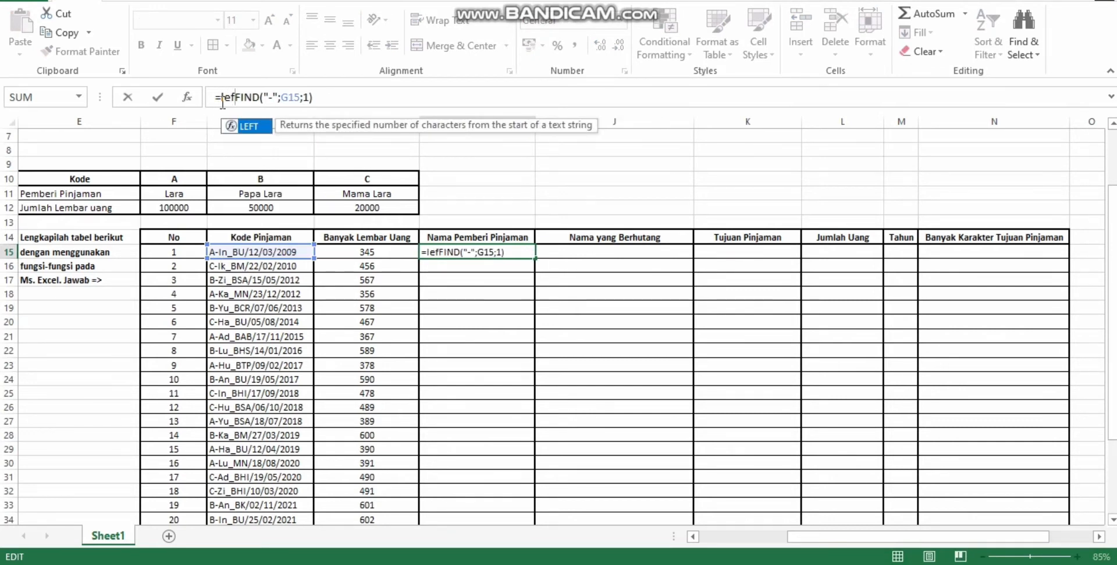
text(t)
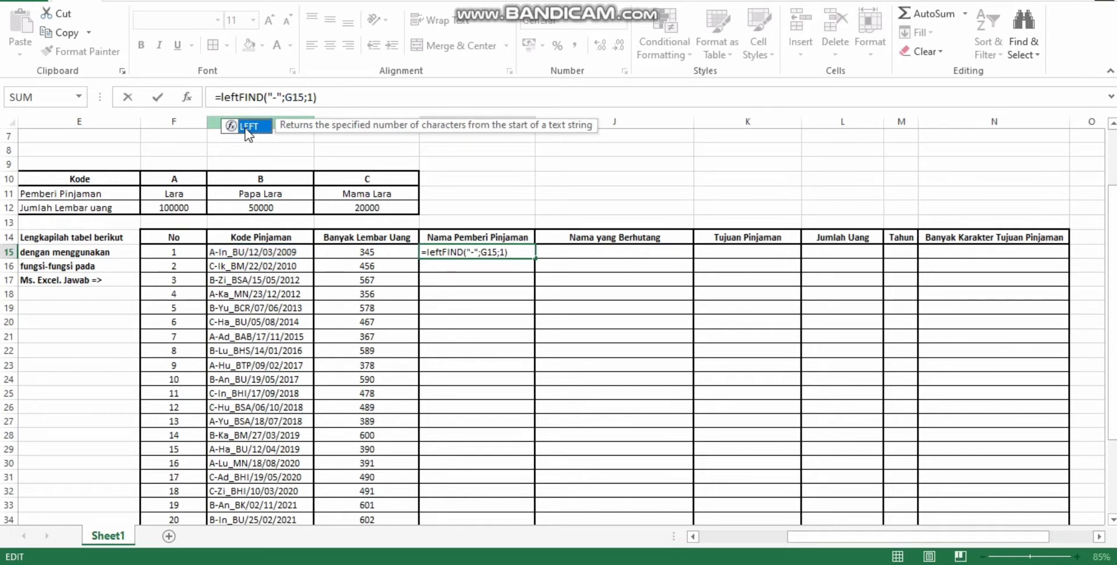
double_click(245, 127)
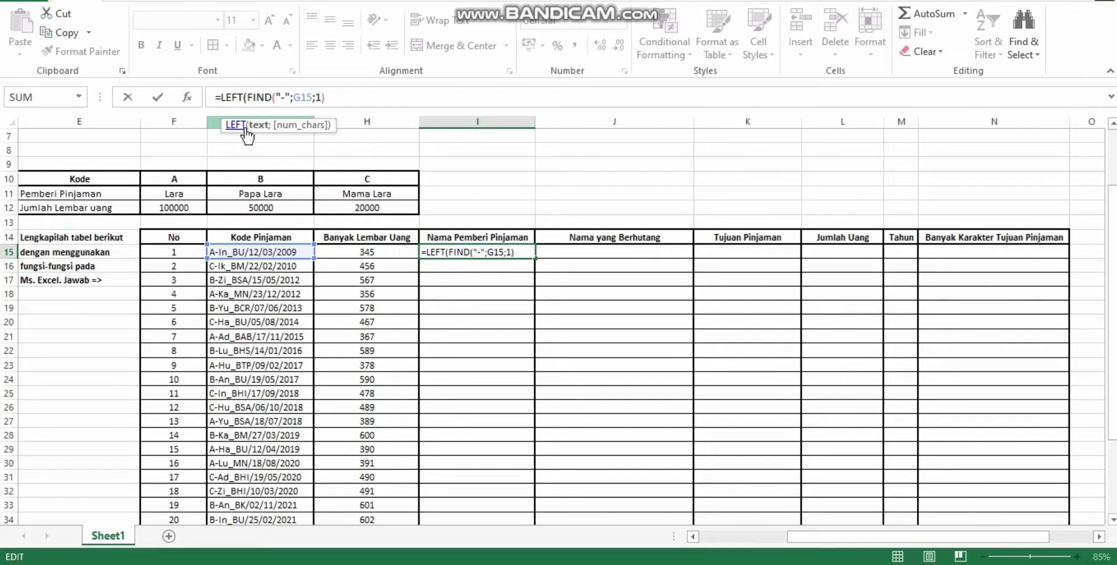
click(240, 252)
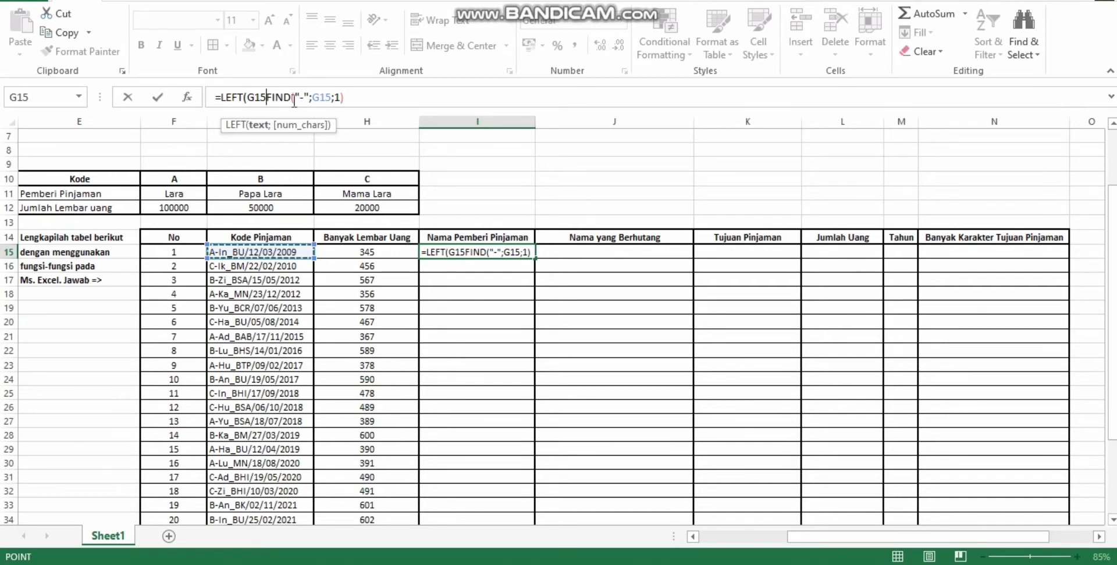
text(()
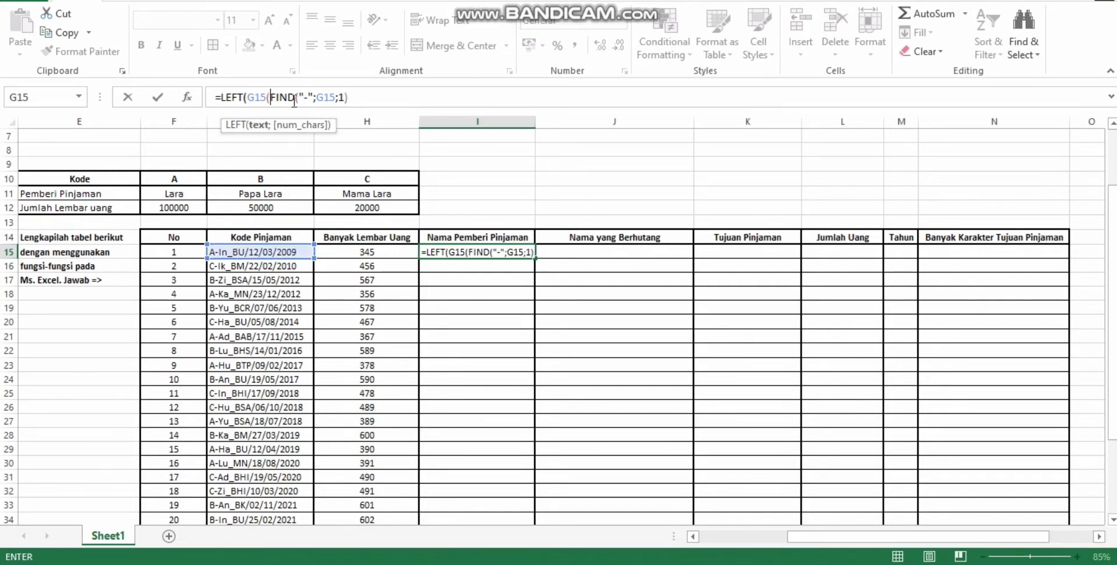
click(362, 97)
text(-1)
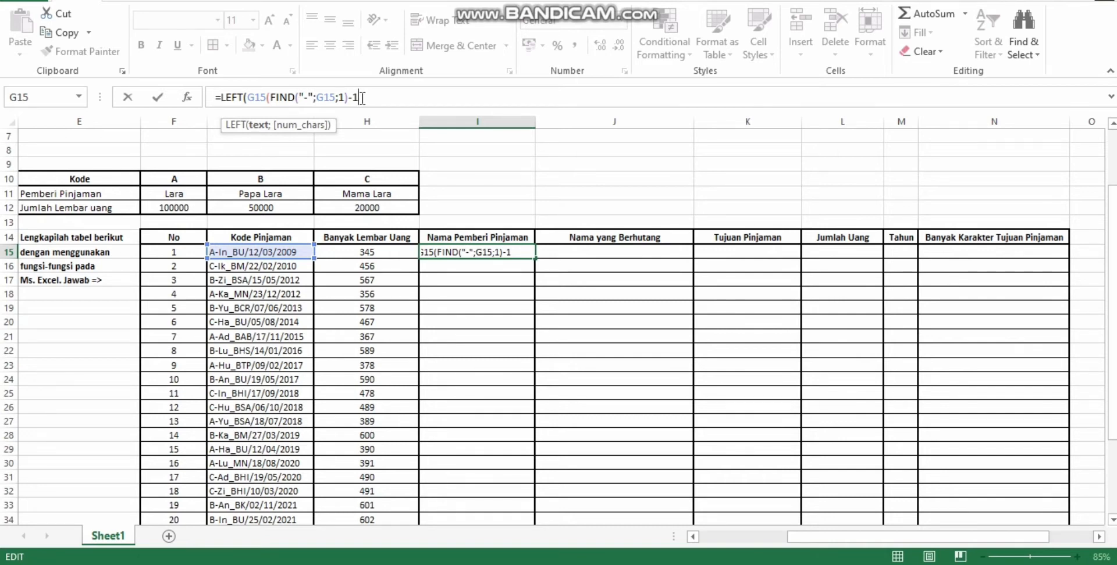
key(Return)
key(Return)
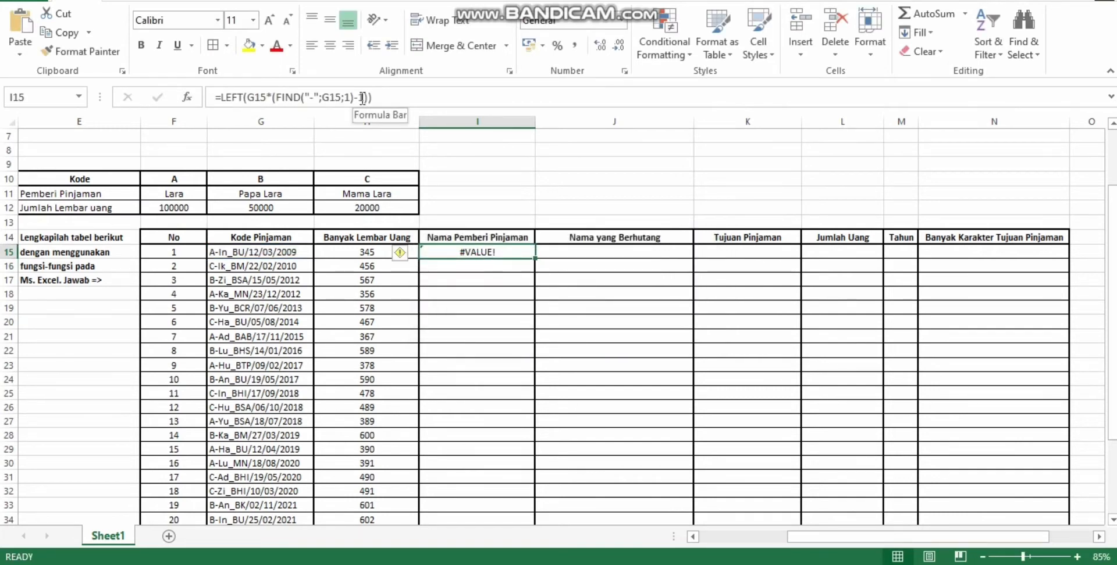
Try to repair the LEFT formula in I15 by removing the multiplication sign and the last closing parenthesis
click(393, 97)
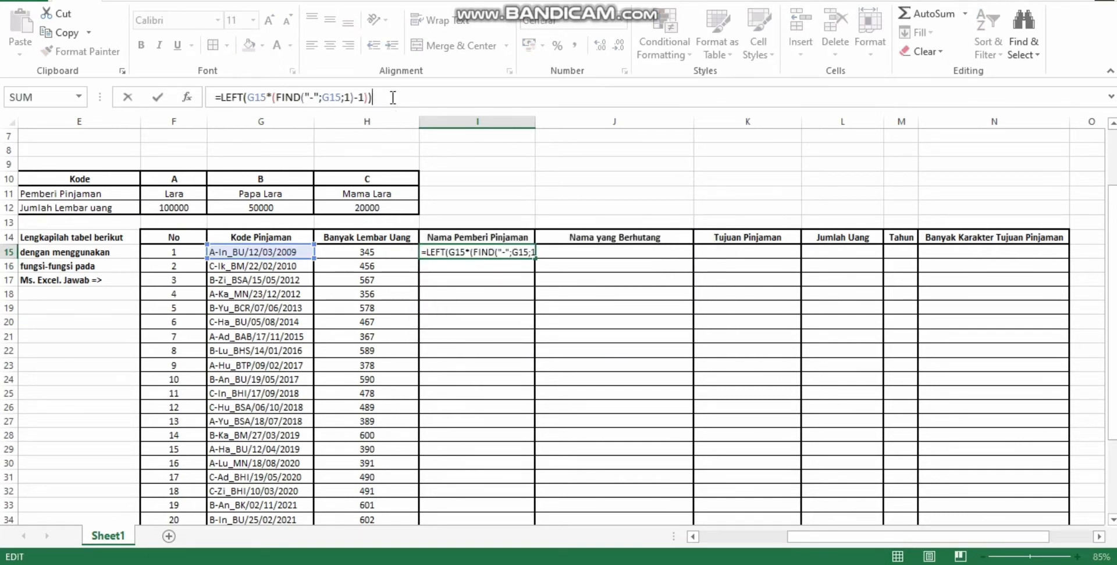
text(\)
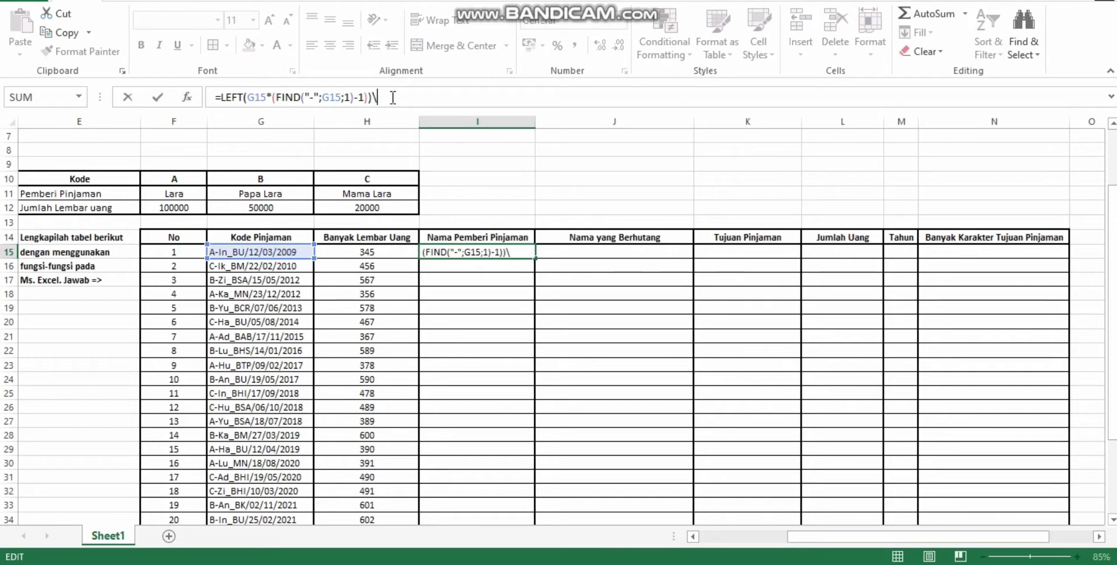
click(274, 97)
key(BackSpace)
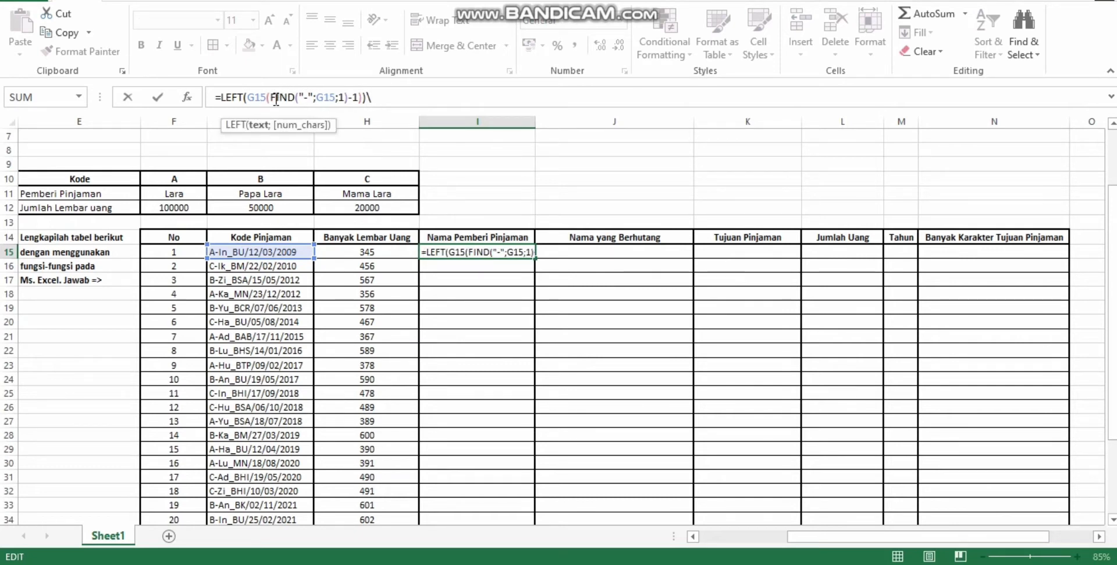
click(407, 96)
text(\\)
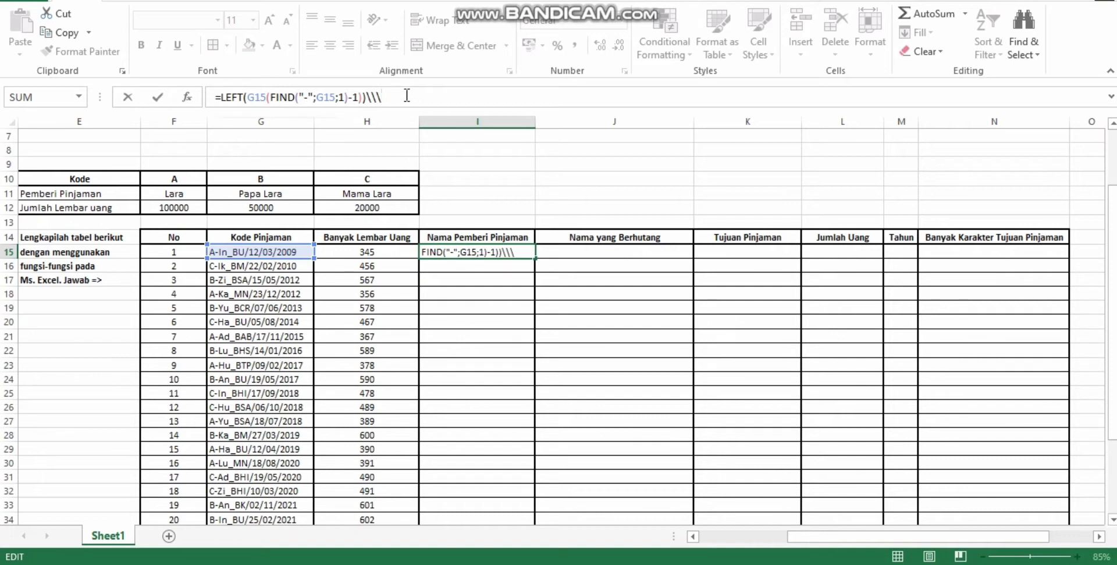
key(BackSpace)
key(BackSpace)
key(BackSpace)
key(BackSpace)
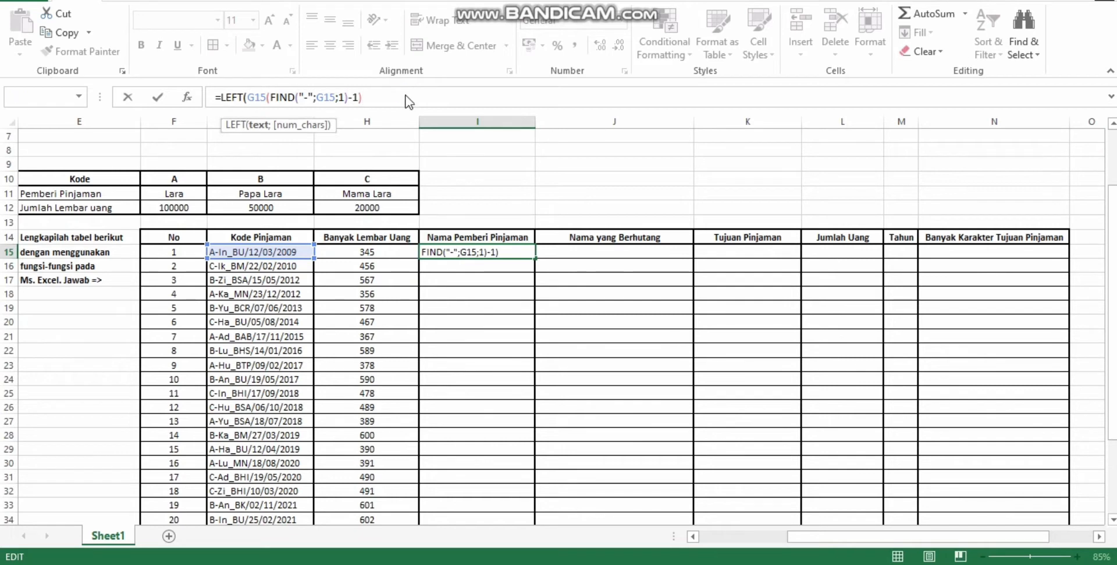
key(Return)
key(Return)
key(Up)
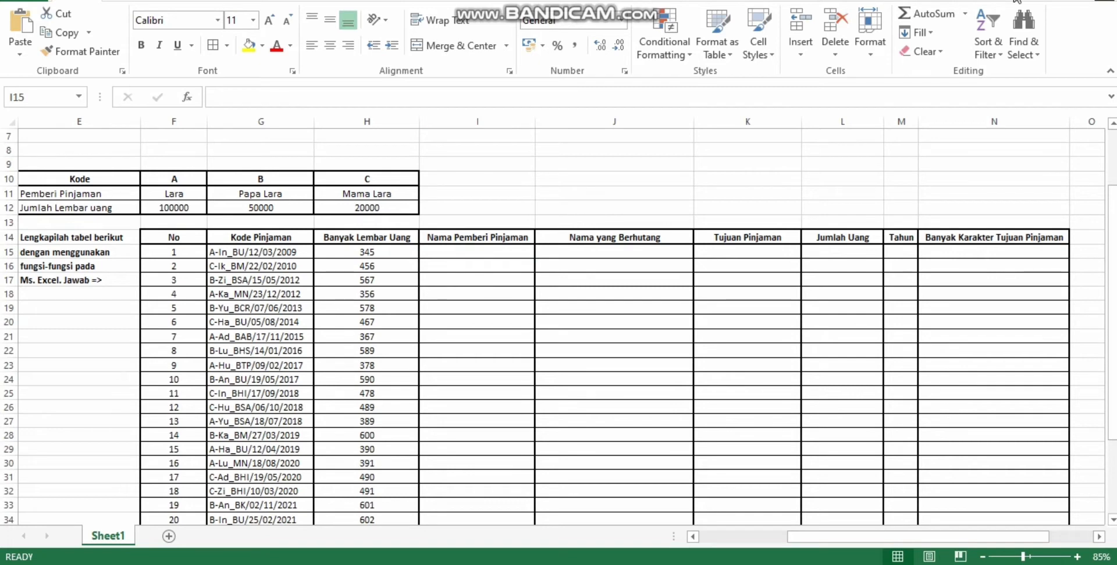
Enter a fresh =FIND("-";G15;1) formula in I15, the first Nama Pemberi Pinjaman cell
click(437, 254)
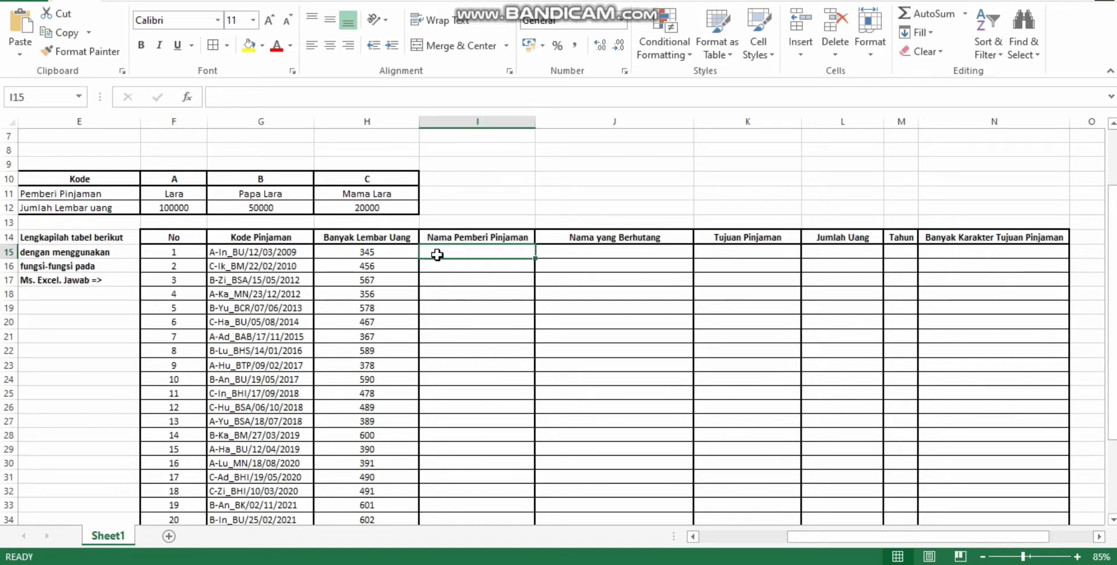
text(=)
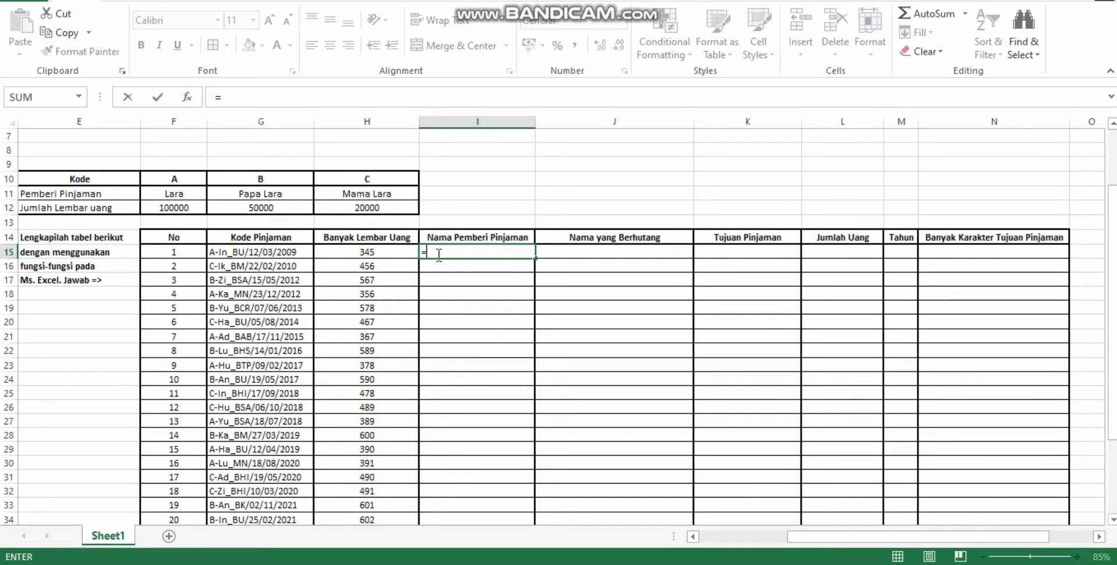
text(find)
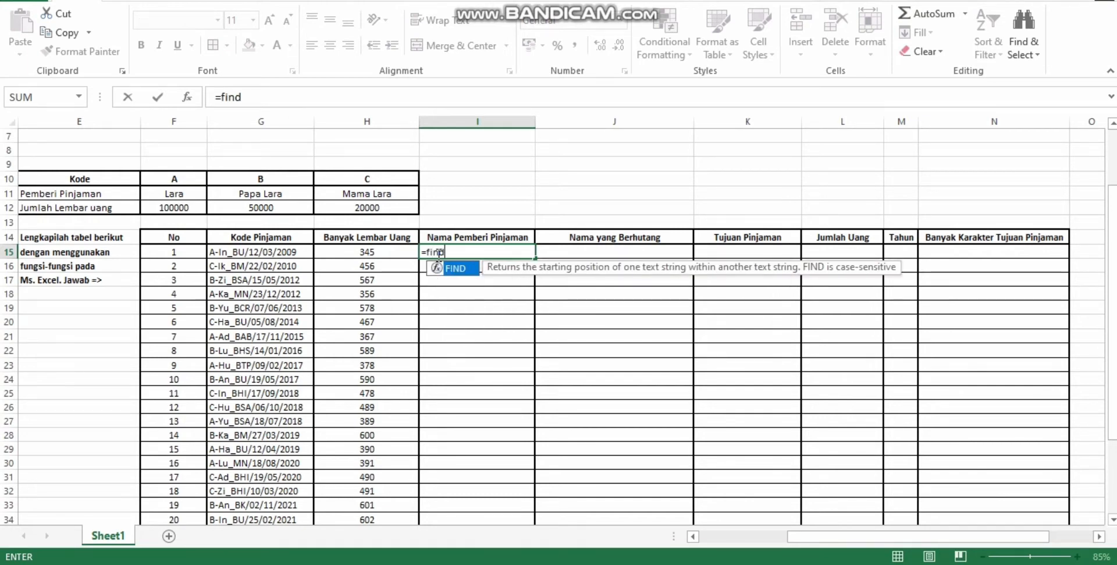
double_click(454, 269)
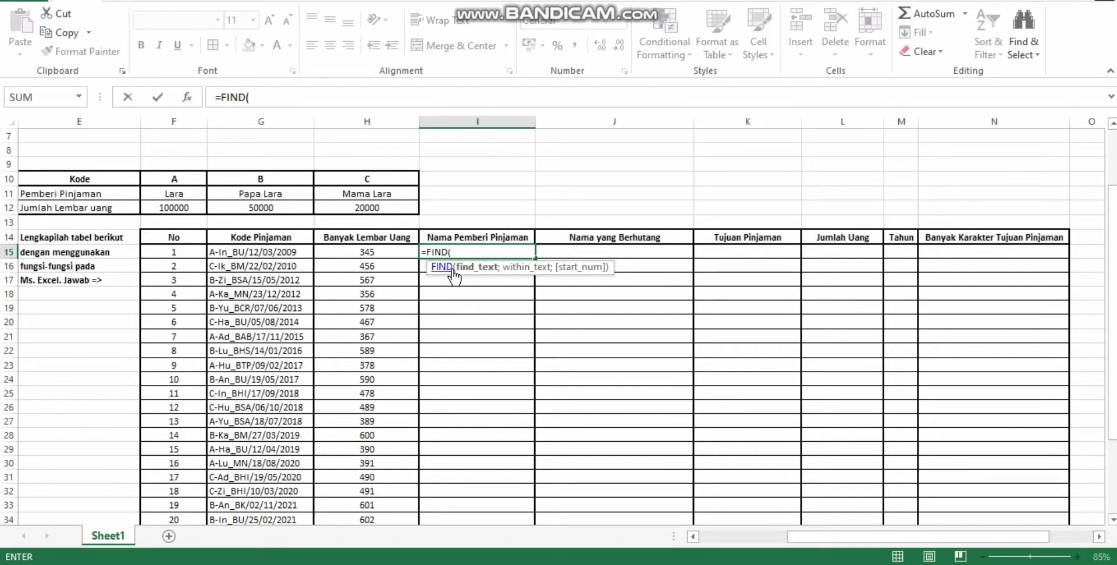
text("-";)
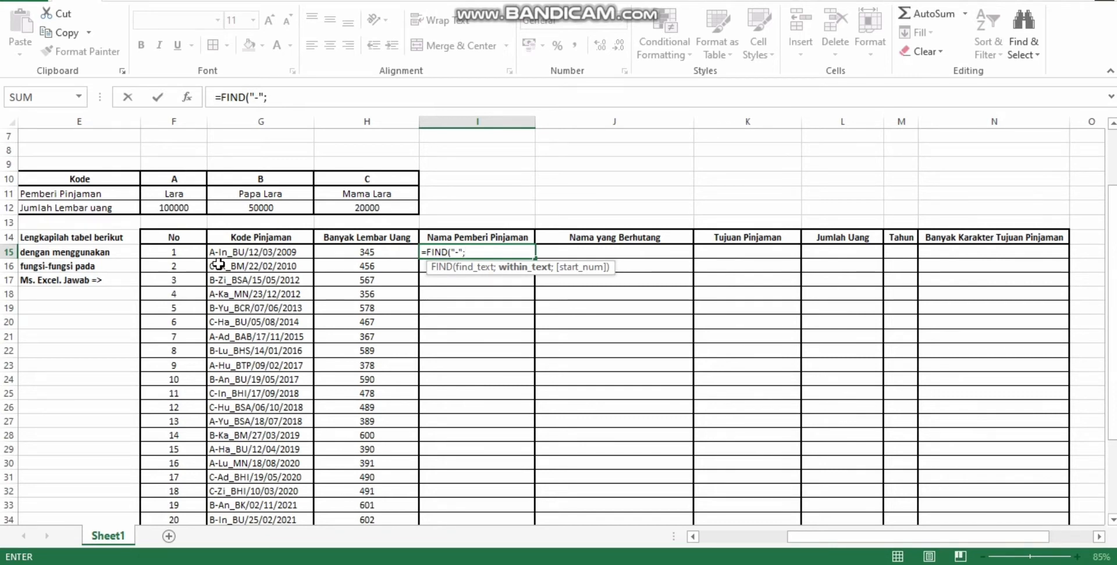
click(264, 252)
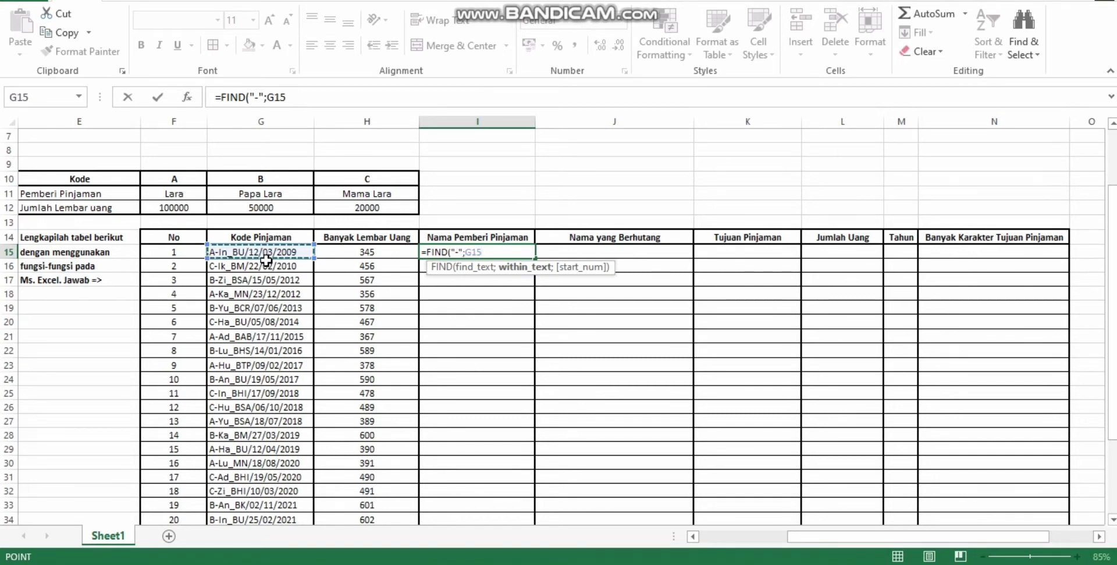
text(;1)
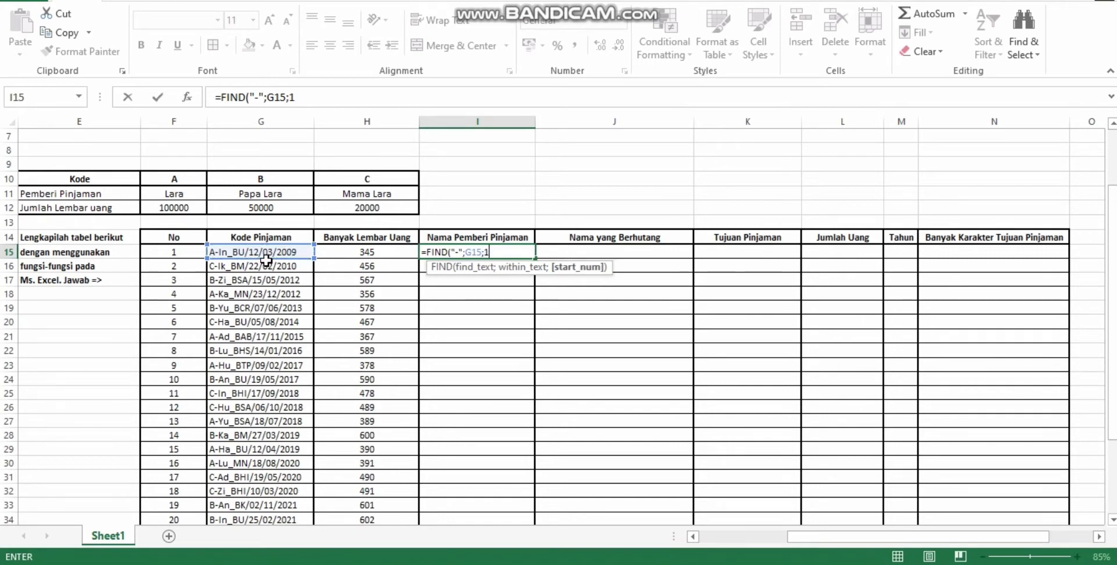
key(Return)
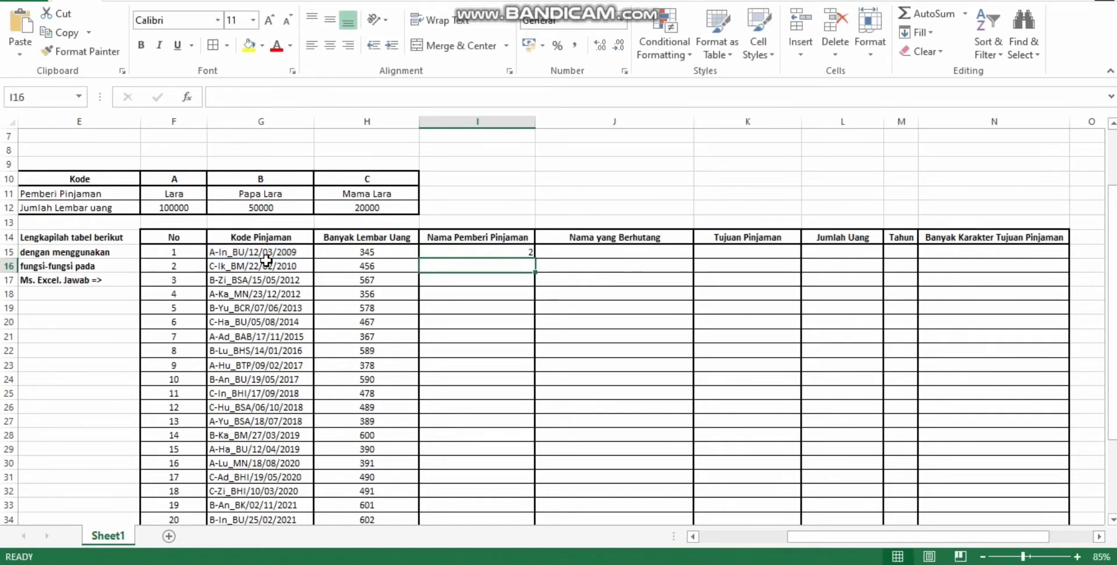
Insert the LEFT function with G15 as its text argument in front of FIND in I15, separated by a semicolon
key(Up)
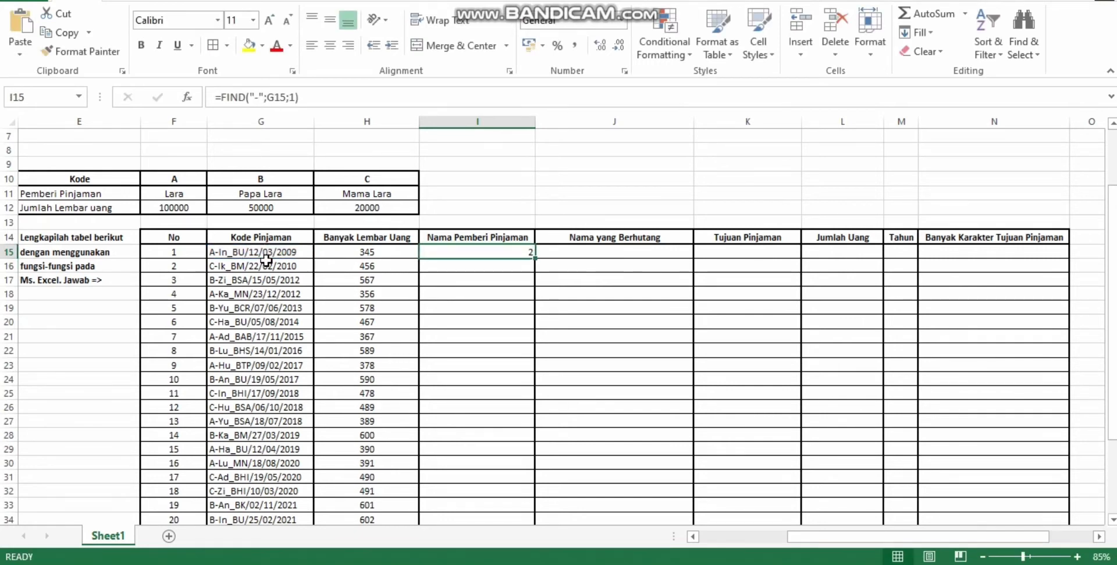
click(319, 100)
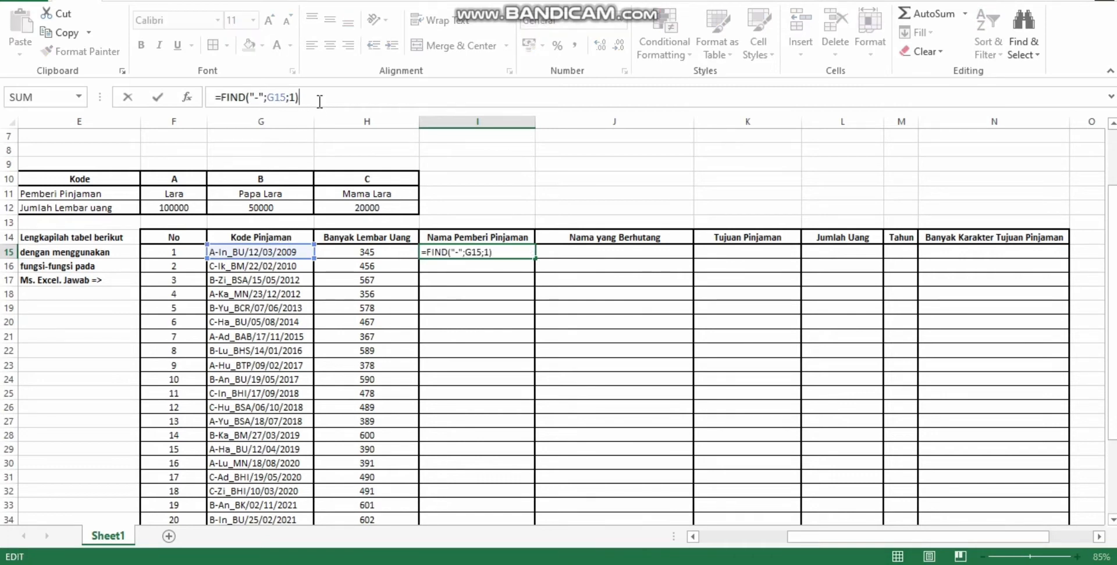
key(Left)
key(Left)
key(Left)
key(Left)
key(Left)
key(Left)
key(Left)
key(Left)
key(Left)
key(Left)
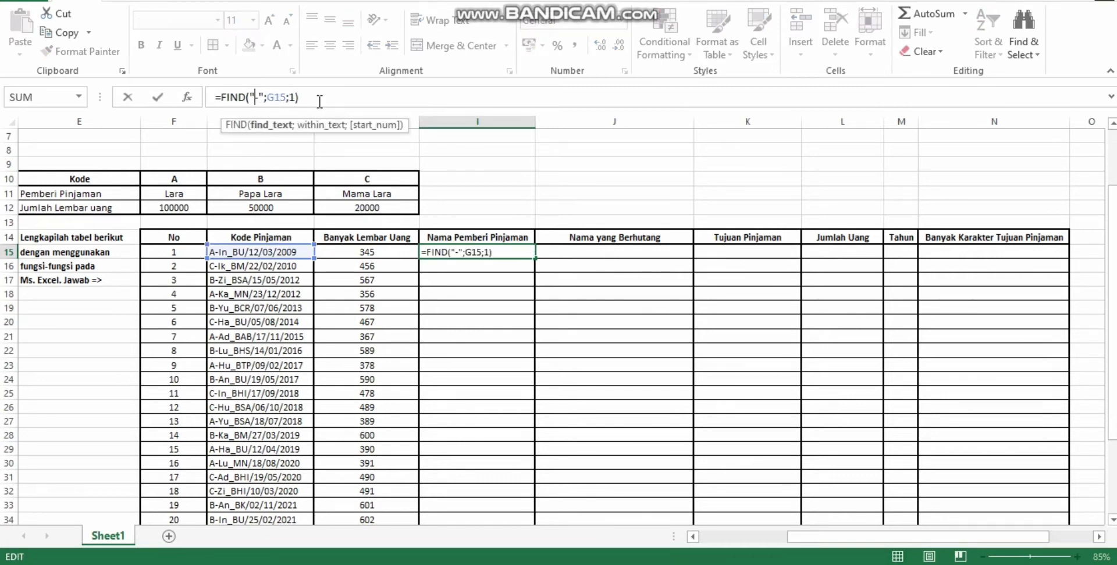
key(Left)
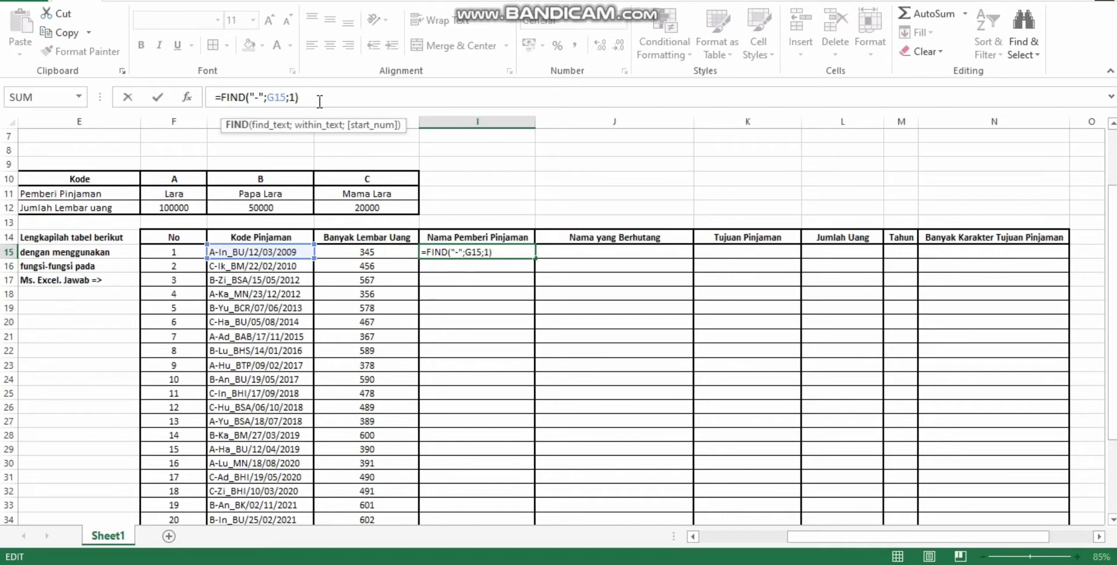
key(Left)
key(Left)
key(Left)
key(Left)
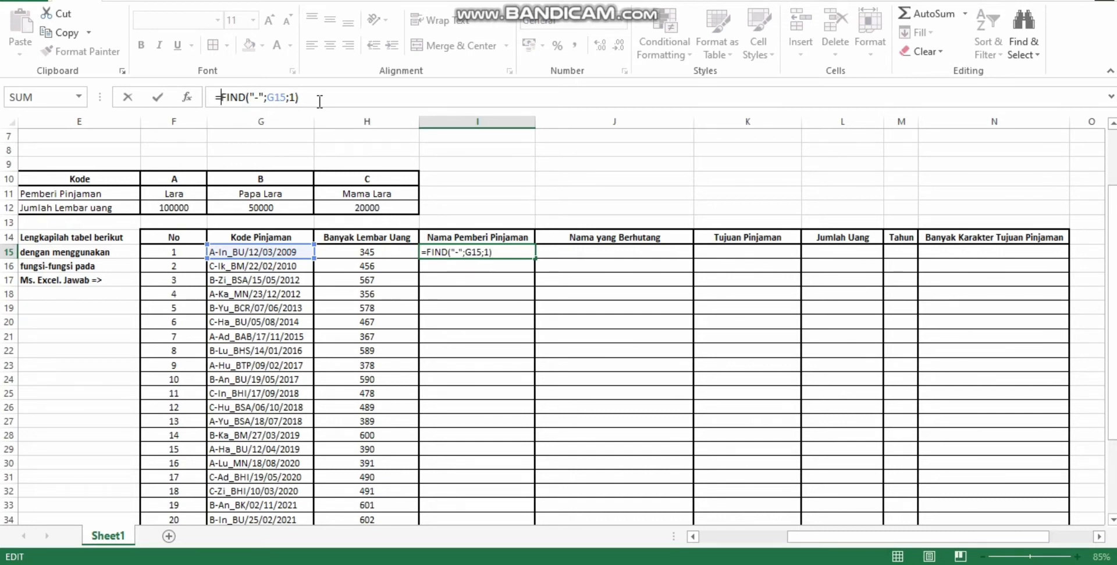
text(lef)
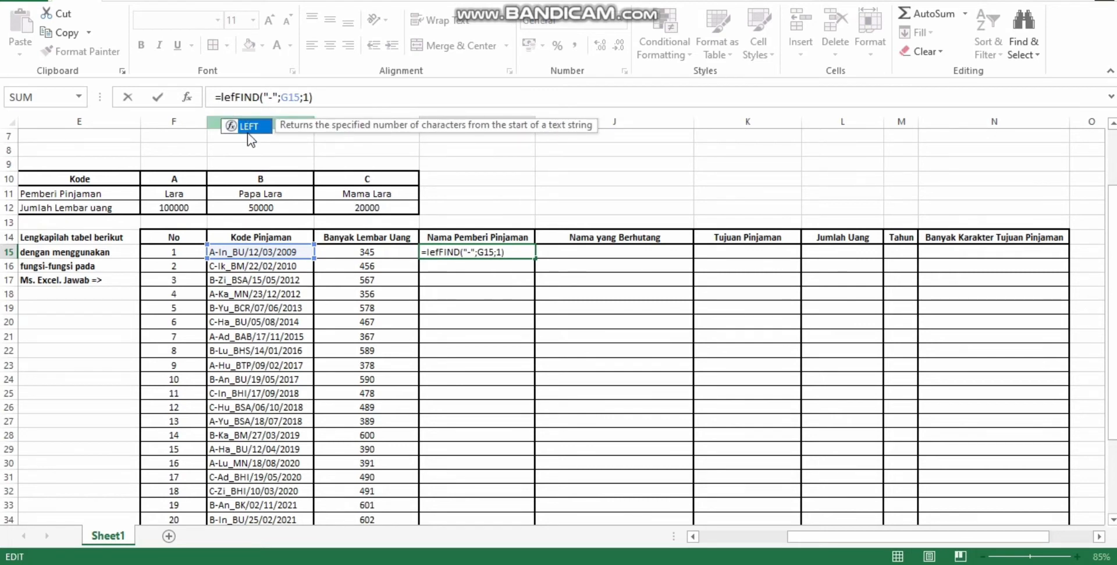
double_click(247, 126)
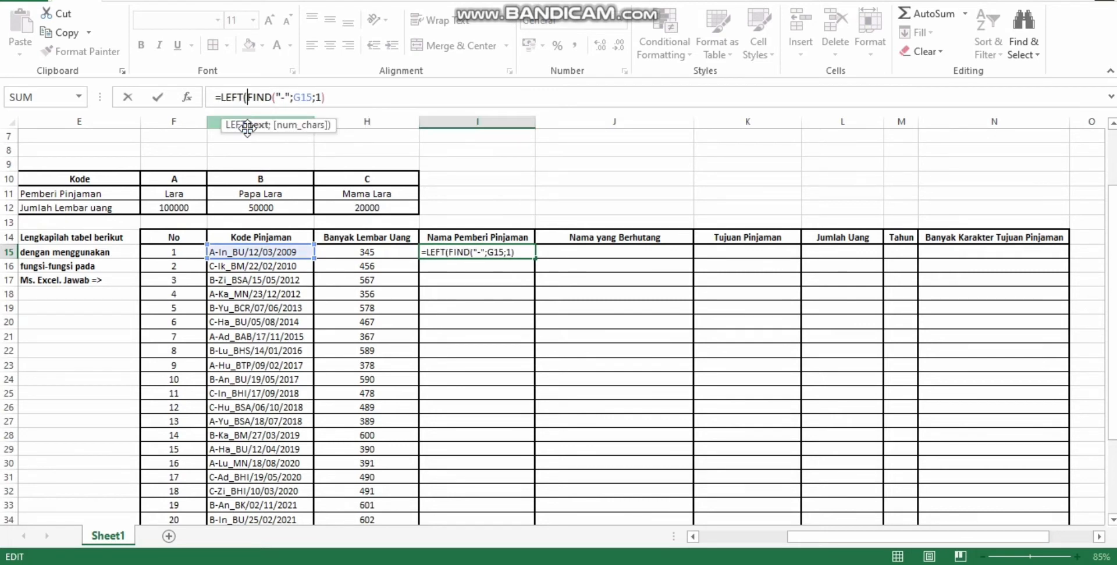
click(256, 253)
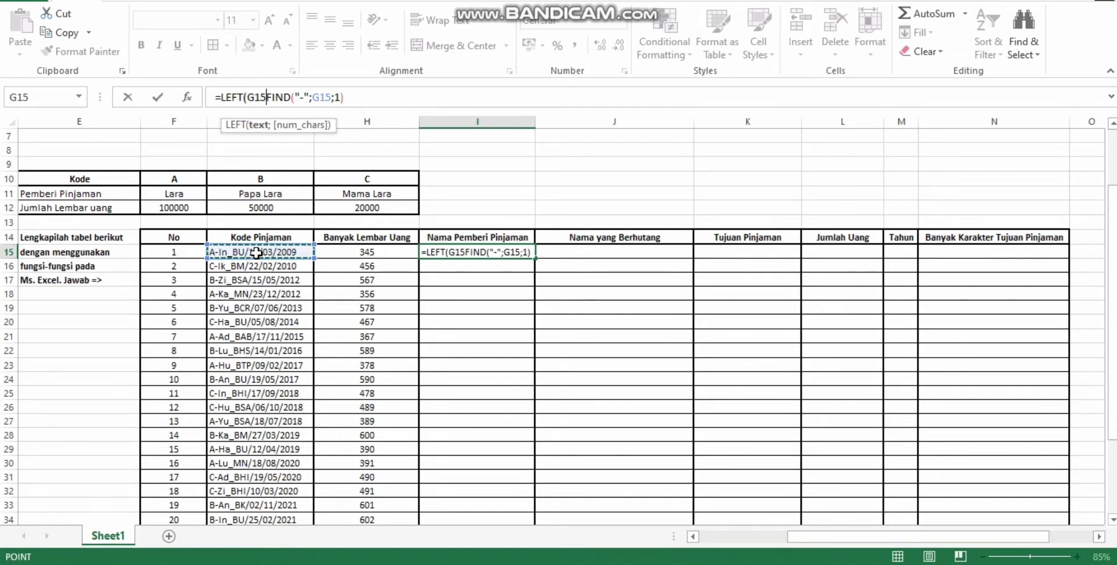
text(;)
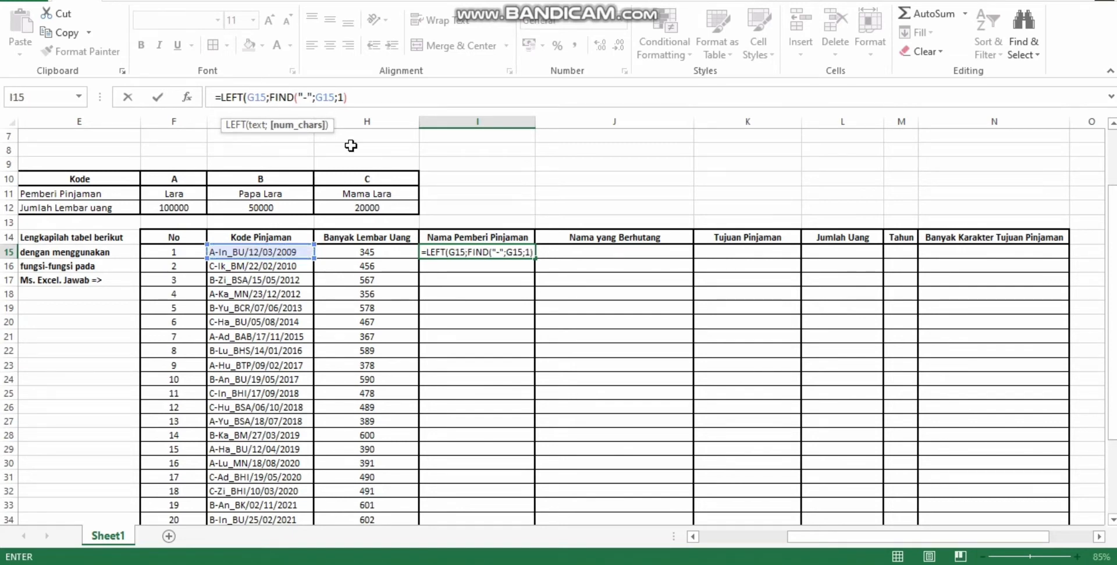
Append -1 and a closing parenthesis so that I15 reads =LEFT(G15;FIND("-";G15;1)-1), and commit the formula
click(381, 95)
text(-1)
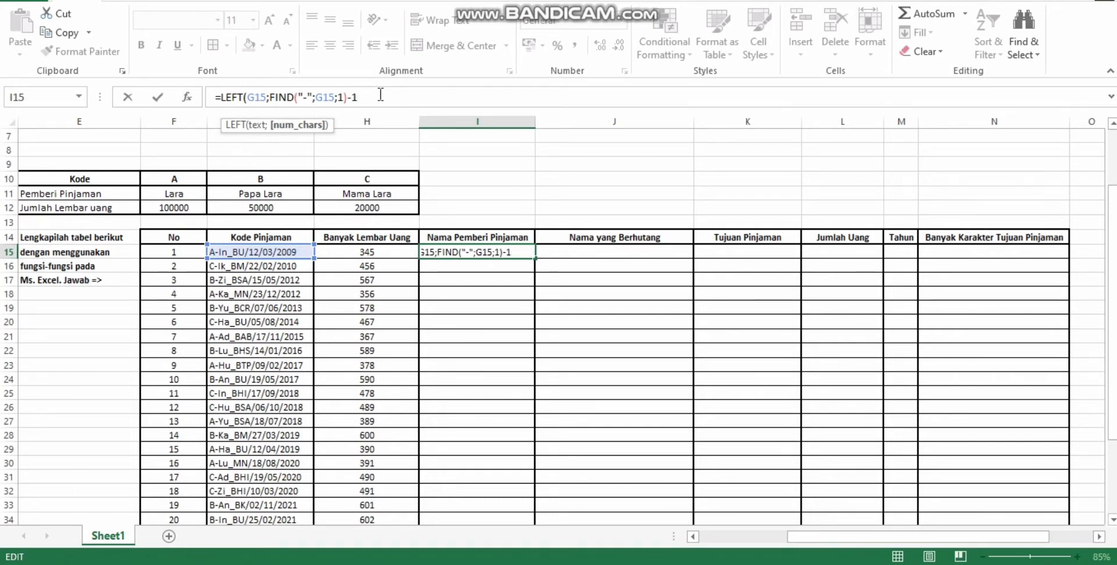
text())
key(Return)
key(Up)
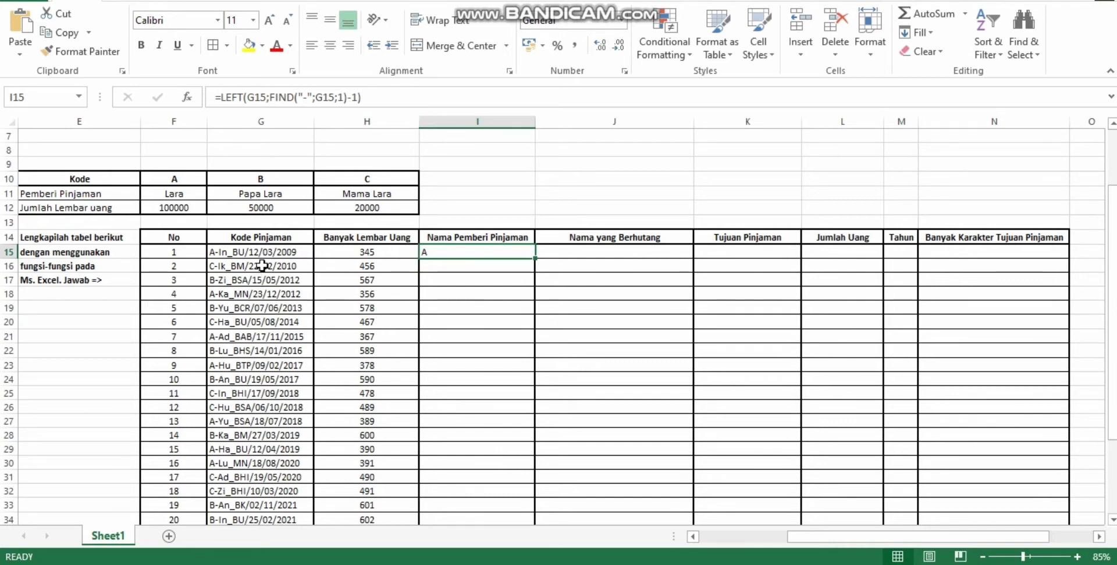
Append ;HLOOKUP(E10:H12;2;FALSE) after the LEFT expression in I15 and try to commit the formula
click(377, 97)
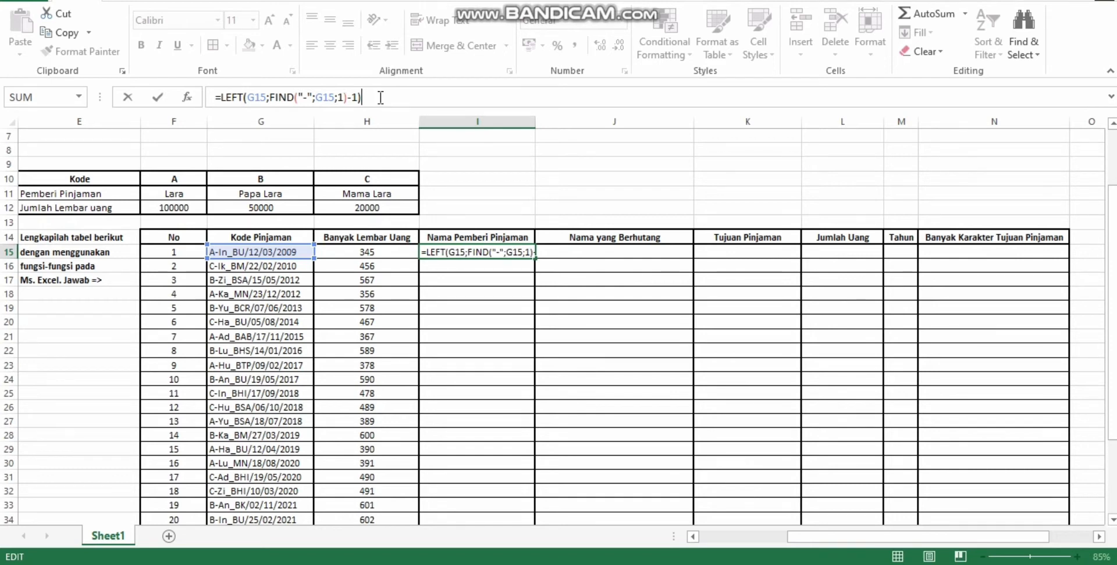
text(;hl)
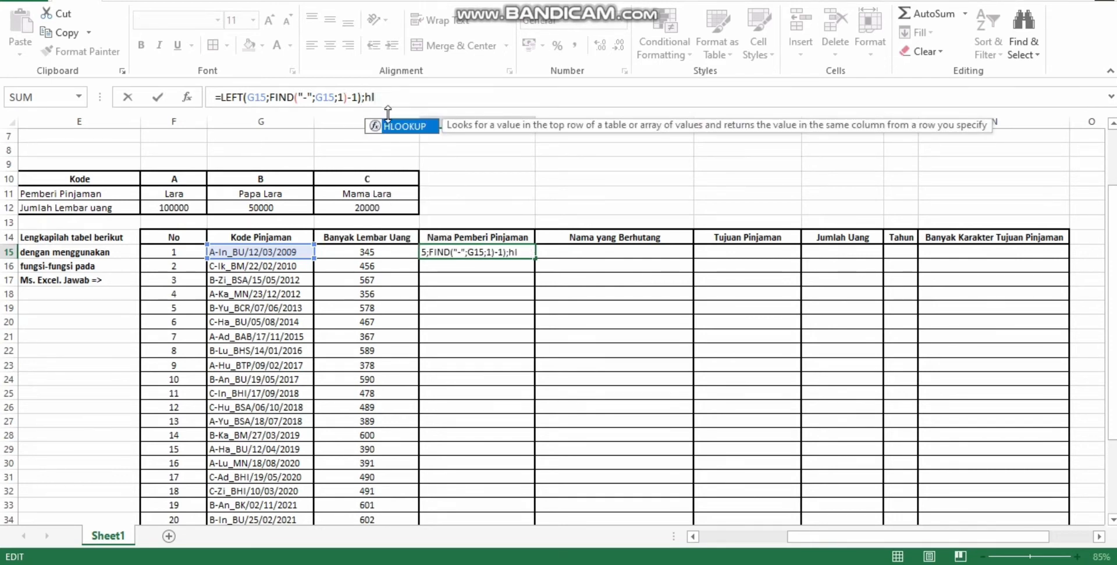
double_click(389, 127)
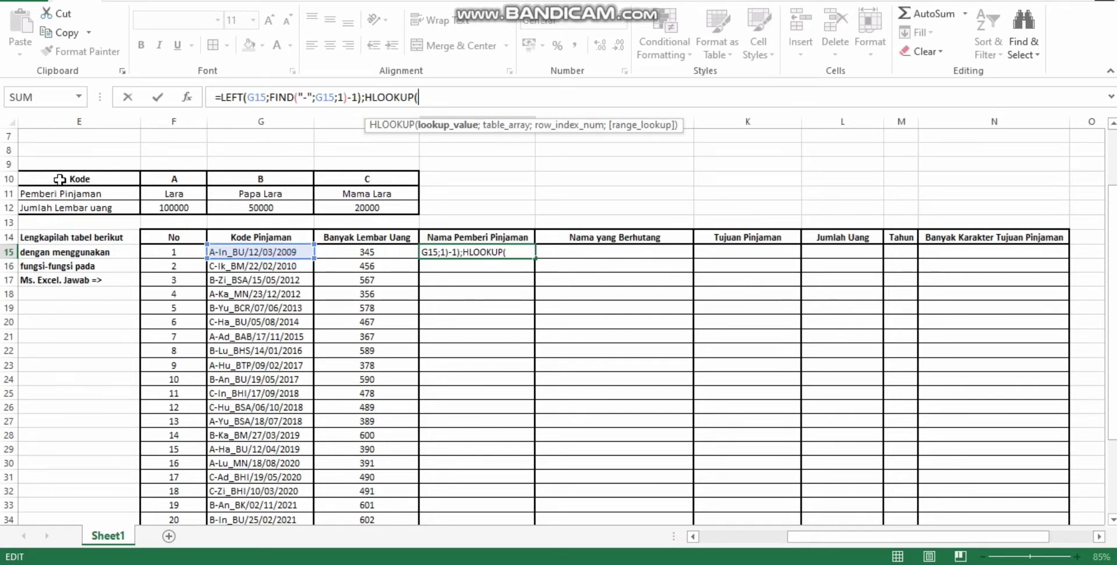
drag(60, 179, 372, 204)
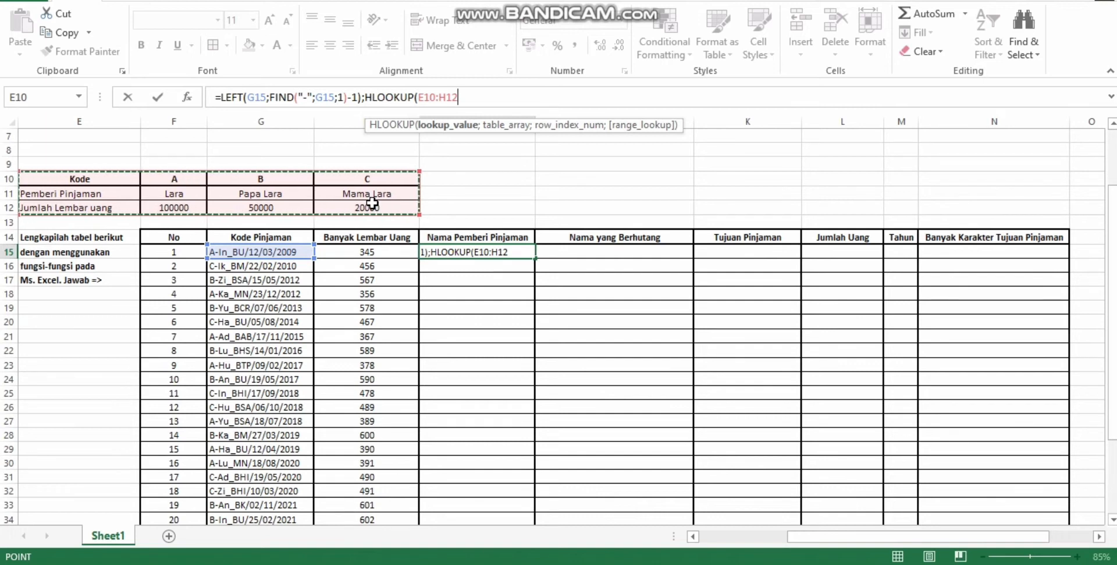
text(;)
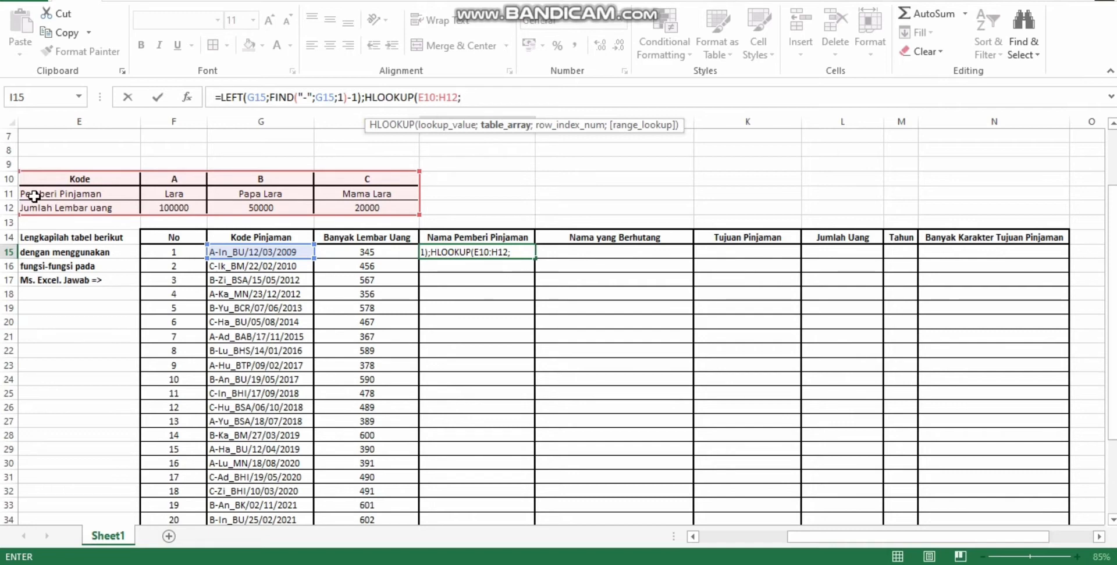
text(2;)
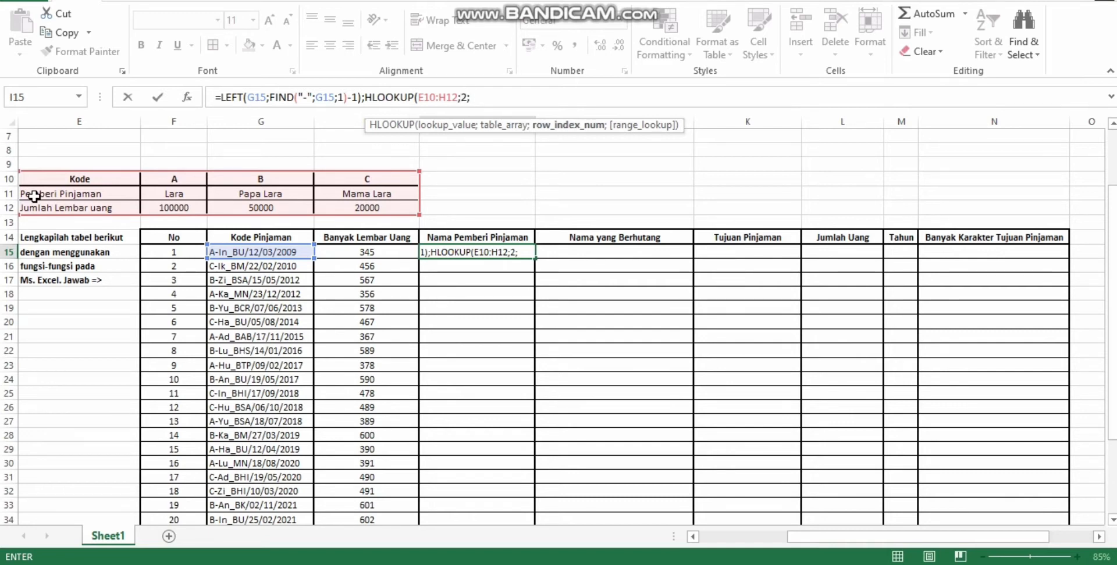
text(fal)
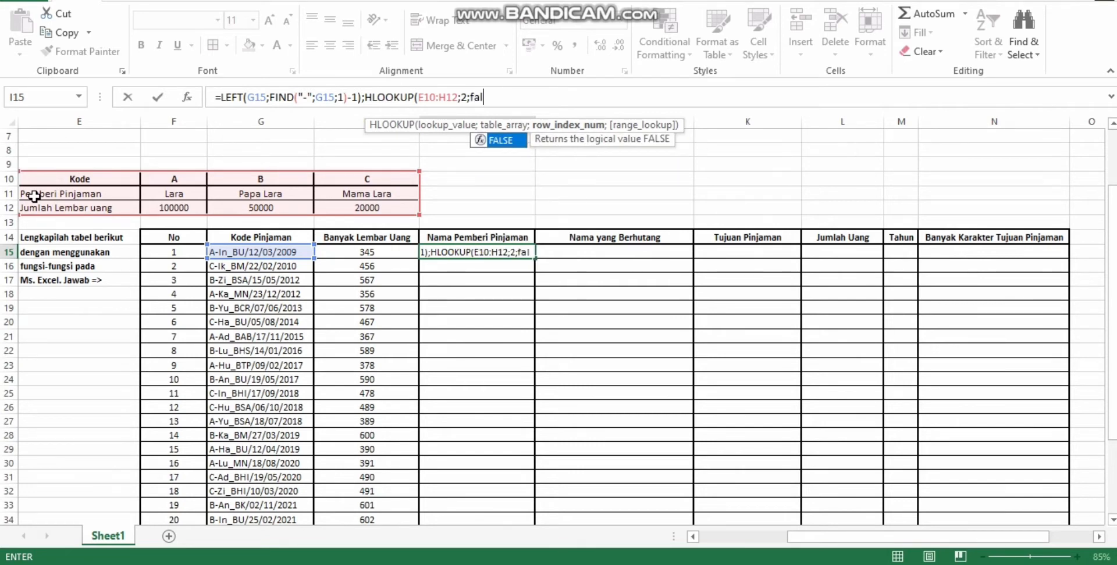
double_click(497, 140)
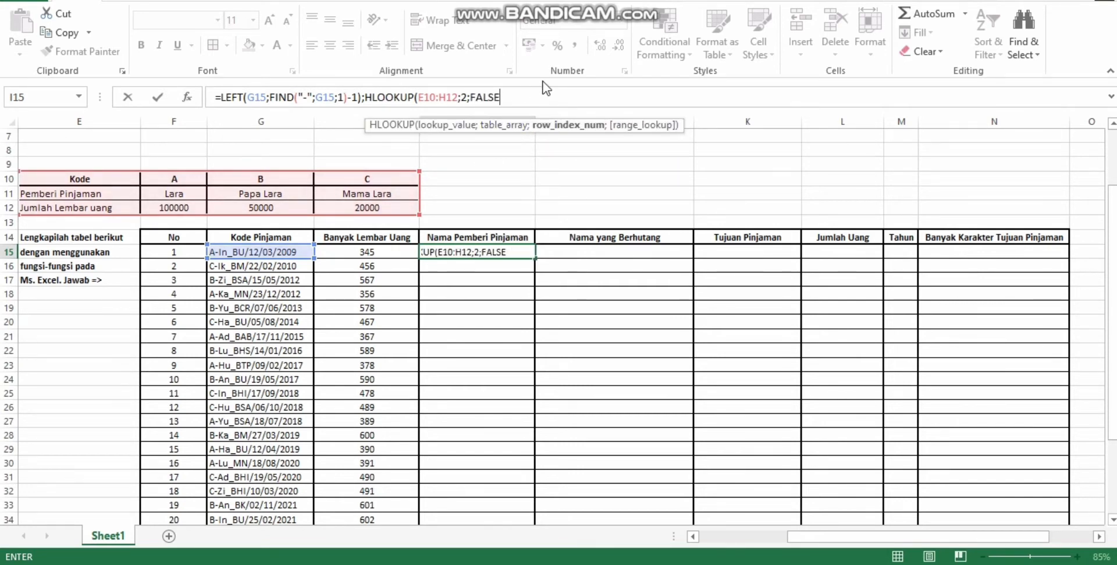
text())
key(Return)
key(Return)
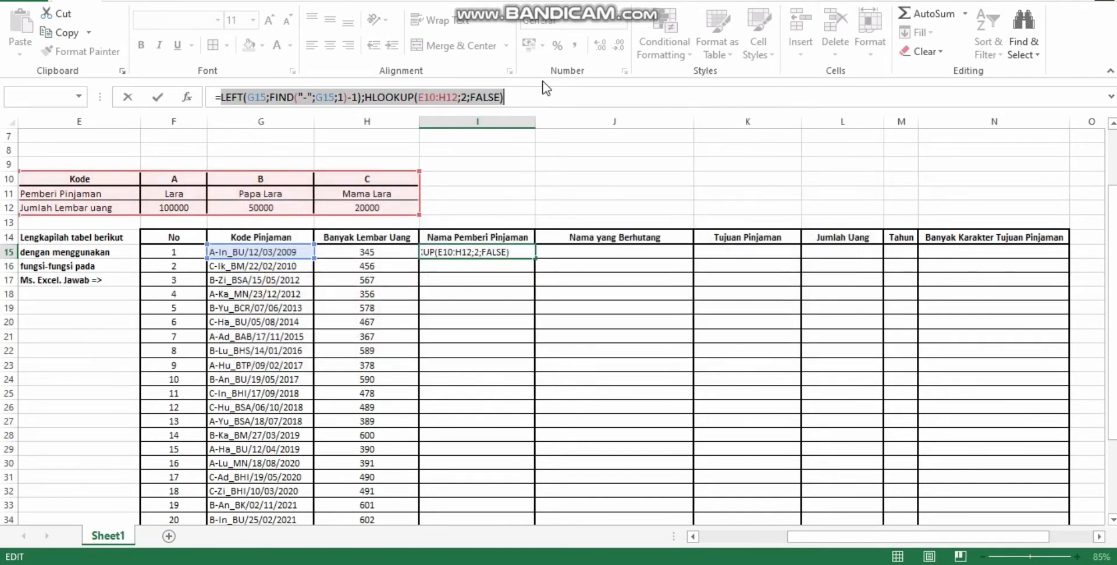
Delete the misplaced HLOOKUP function name before (E10:H12;2;FALSE) in the I15 formula
click(488, 97)
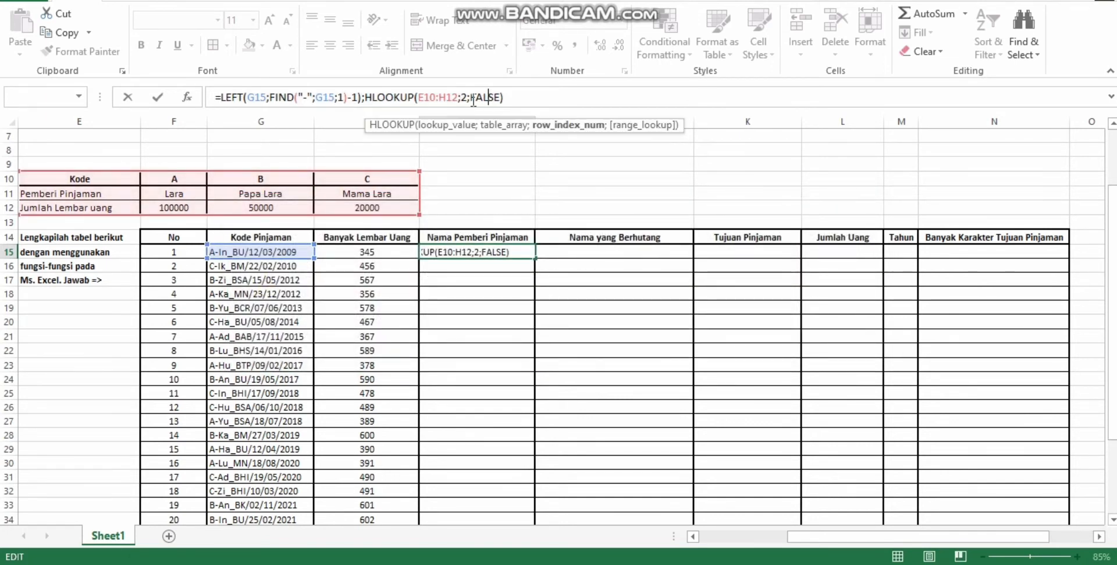
click(414, 98)
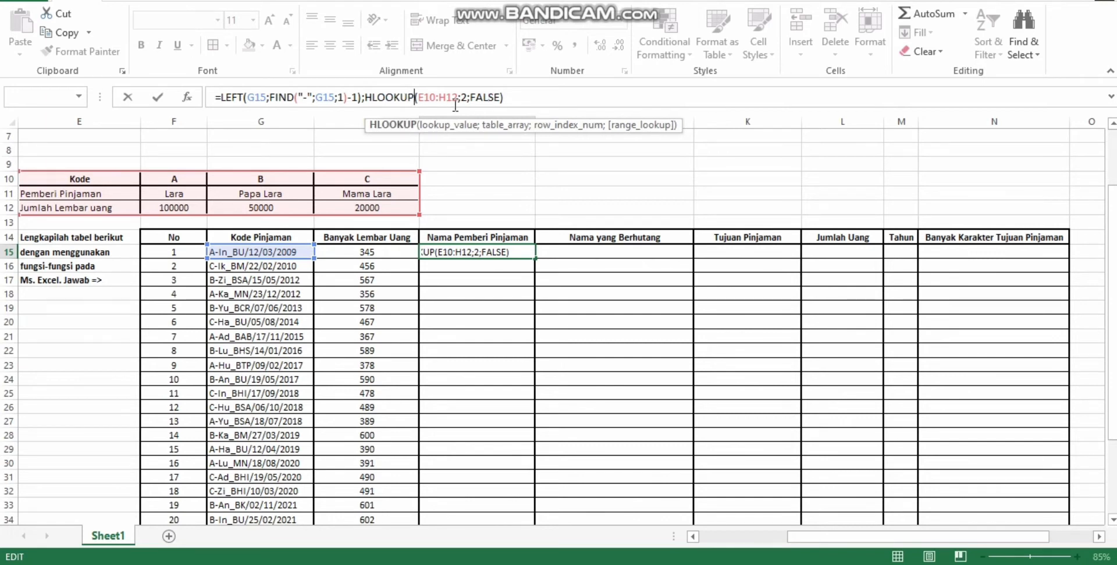
key(BackSpace)
key(BackSpace)
key(BackSpace)
key(BackSpace)
key(BackSpace)
key(BackSpace)
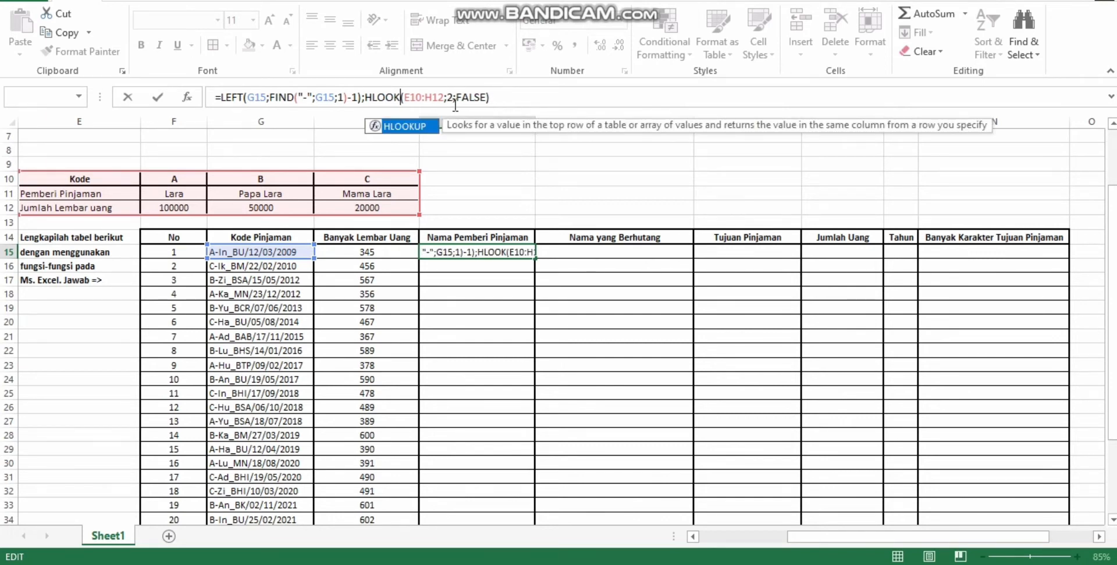
key(BackSpace)
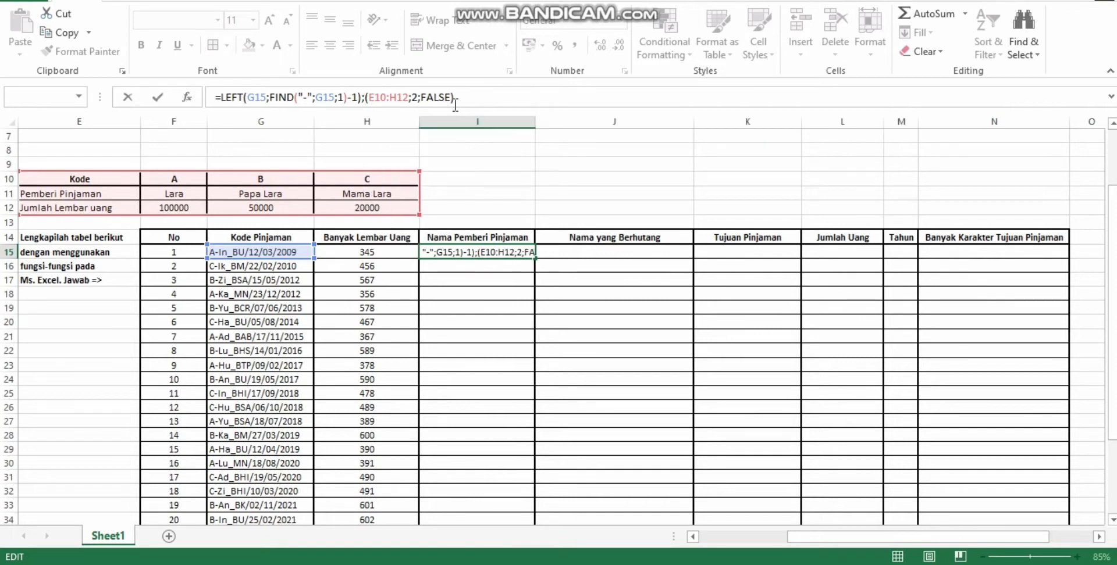
Wrap HLOOKUP around the I15 formula by inserting it before LEFT, and remove the extra opening parenthesis before E10:H12
click(223, 98)
text(h)
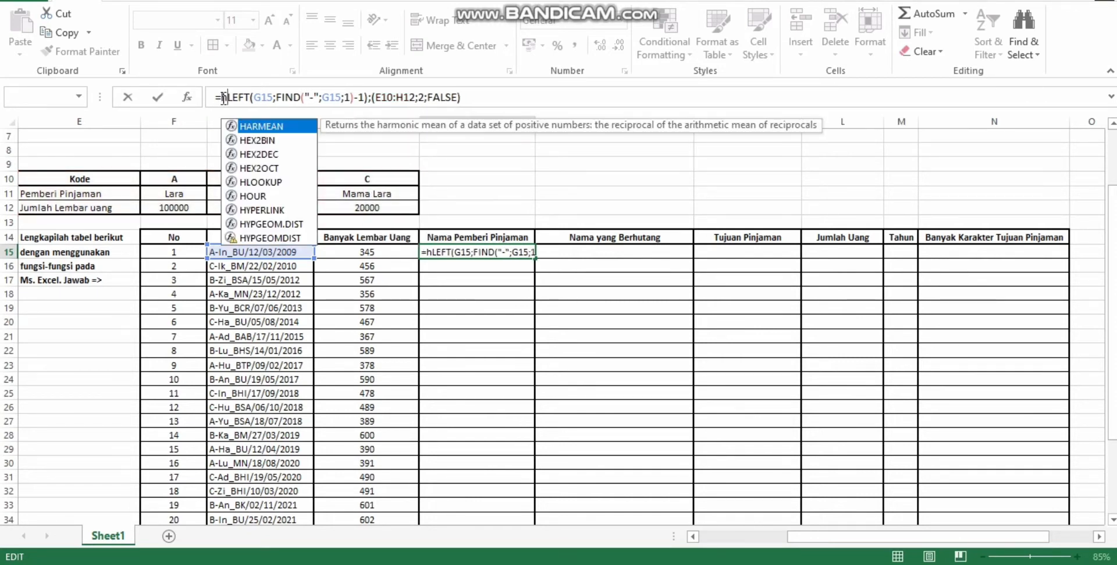
double_click(268, 182)
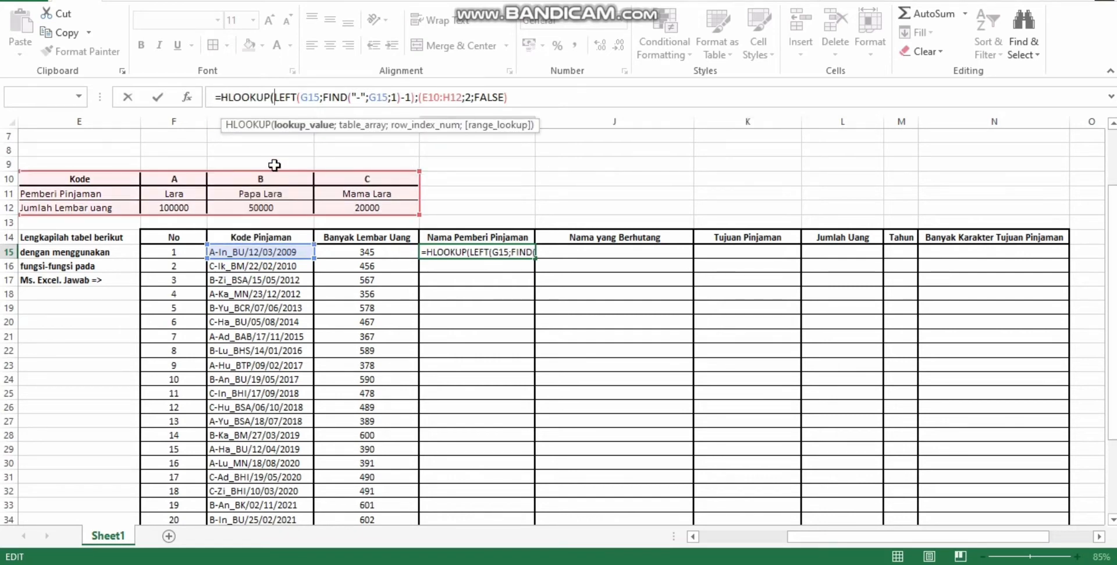
click(422, 98)
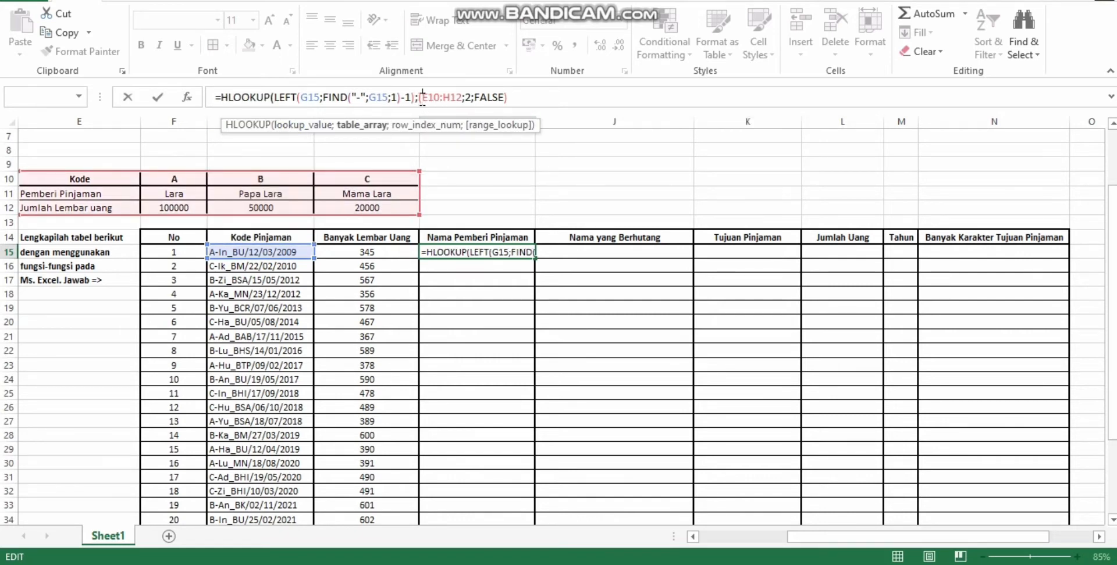
key(BackSpace)
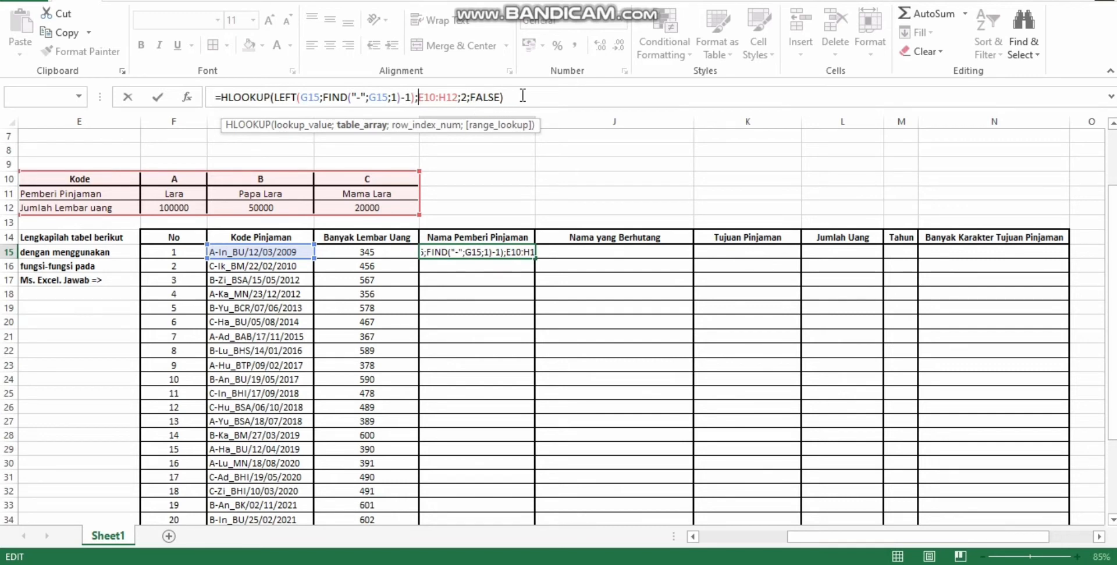
Make the lookup range in I15 absolute as $E$10:$H$12 and commit the HLOOKUP formula
click(422, 96)
key(F4)
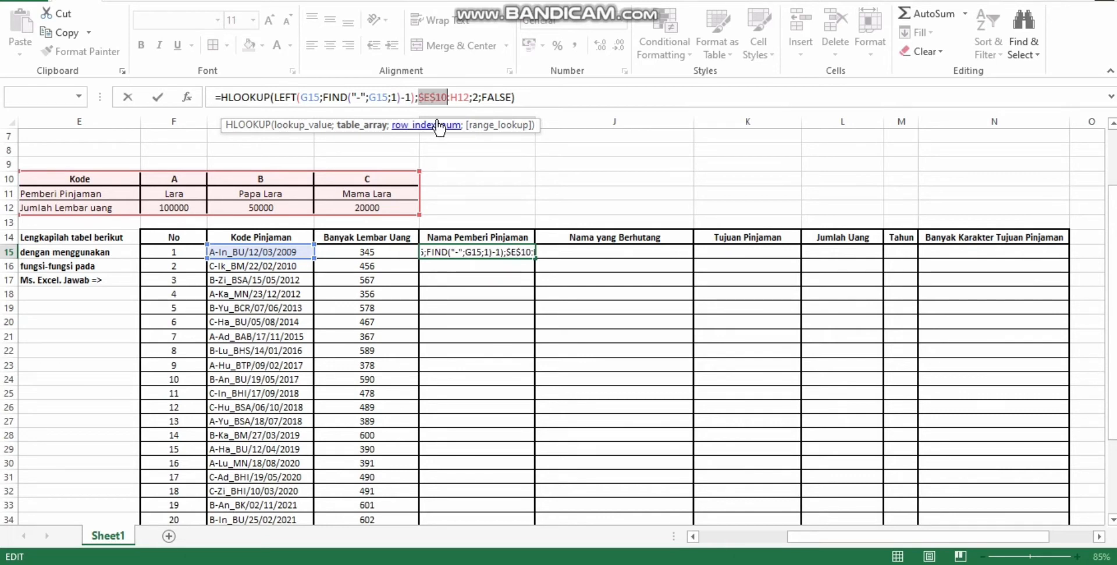
click(462, 96)
key(F4)
click(535, 99)
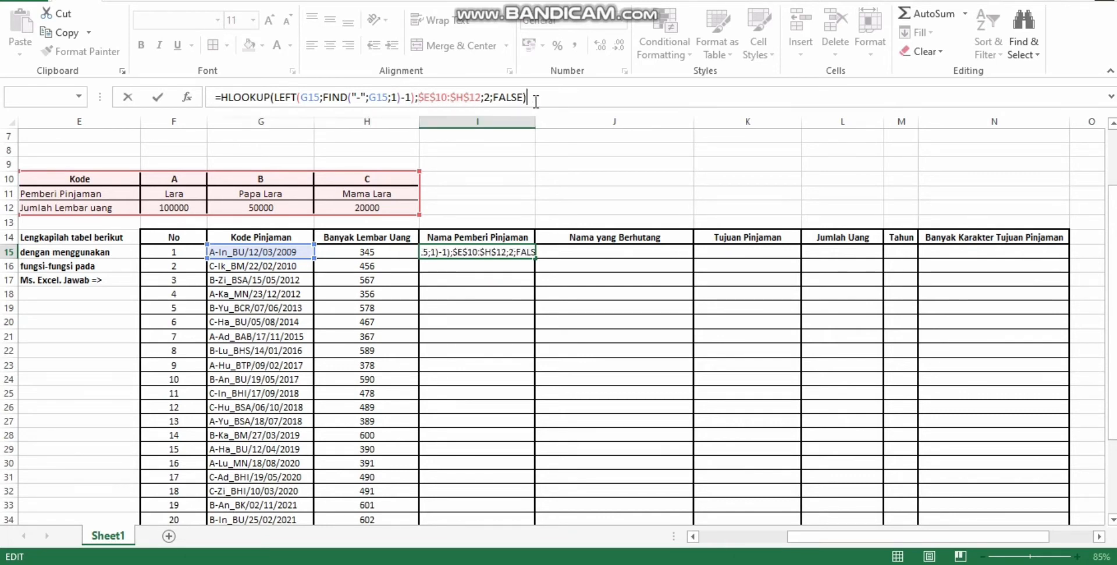
key(Return)
key(Up)
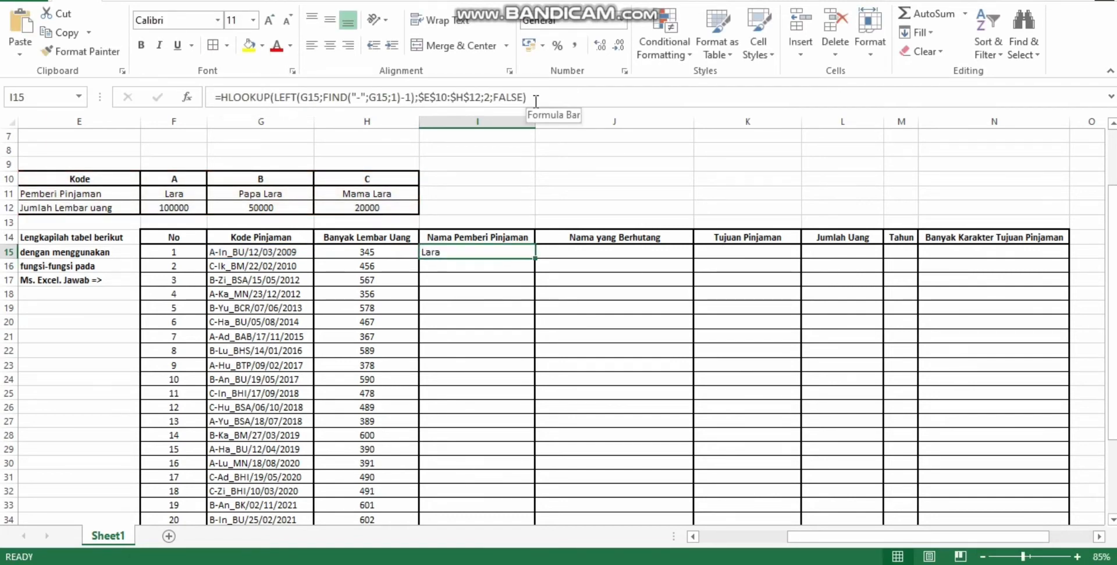
Fill the I15 formula down the Nama Pemberi Pinjaman column to row 34
click(478, 278)
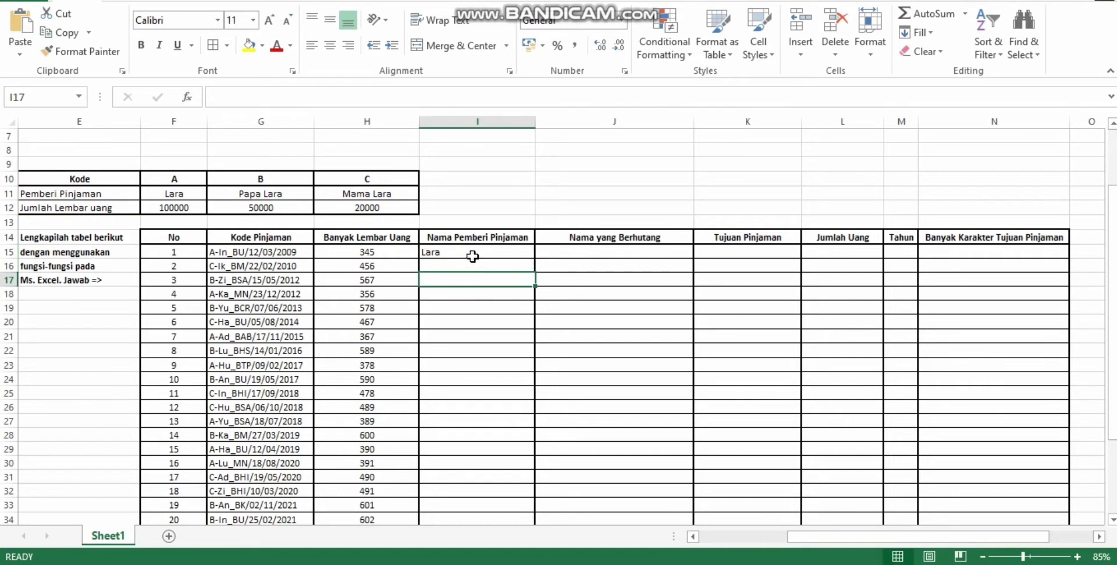
click(472, 255)
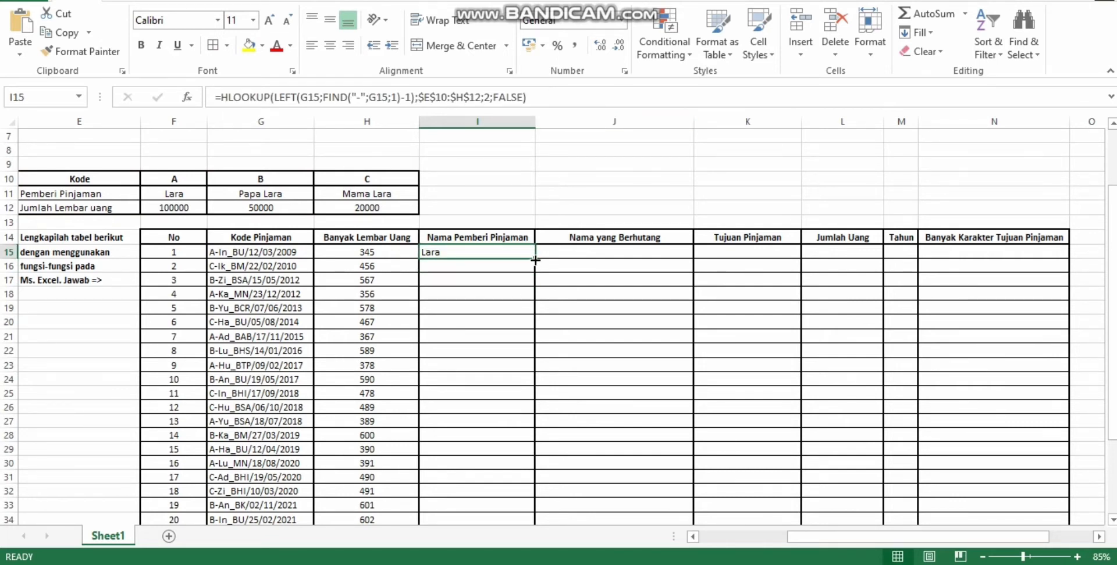
scroll(516, 282, down, 1)
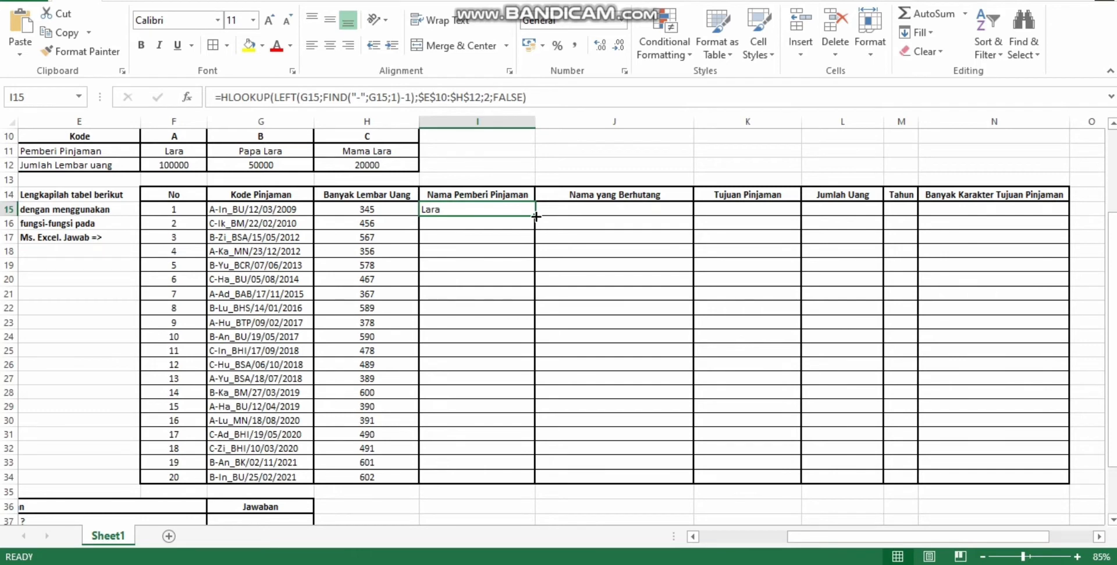
double_click(536, 217)
click(505, 268)
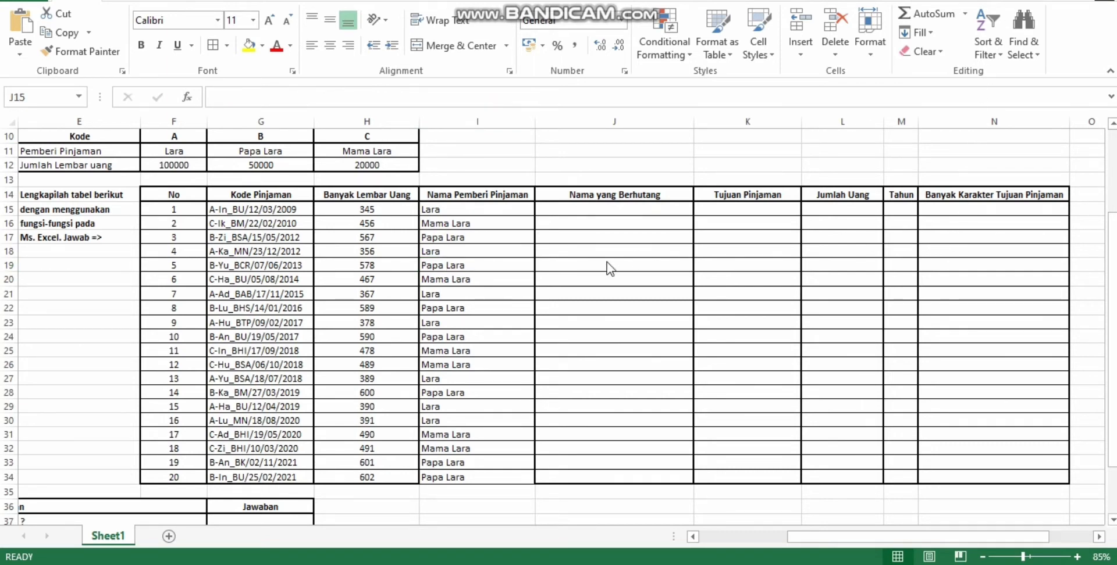
Enter =FIND("-";G15;1) in J15, the first Nama yang Berhutang cell
click(567, 213)
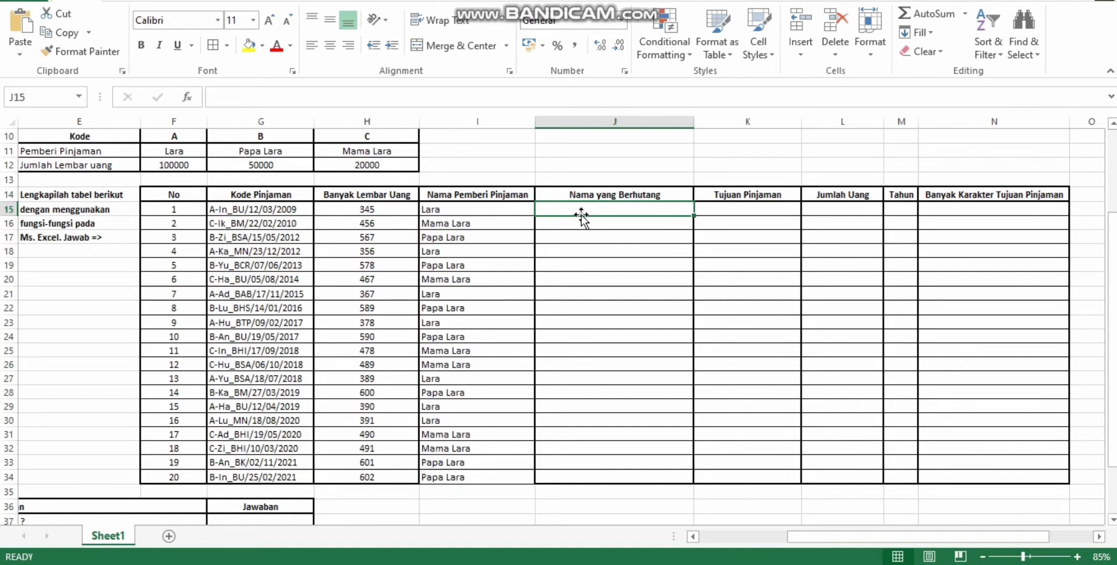
text(=)
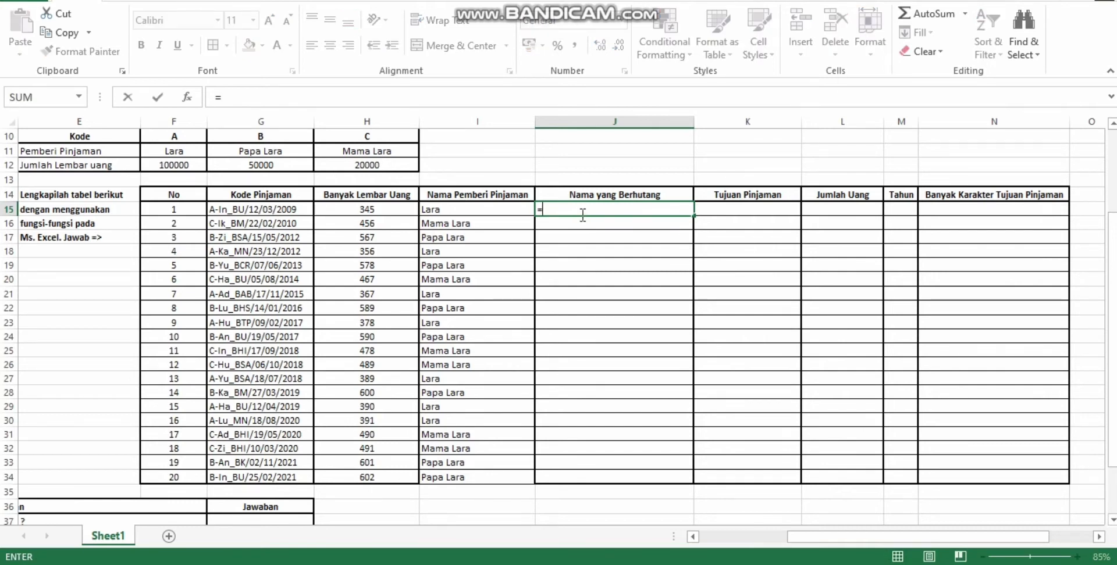
text(find)
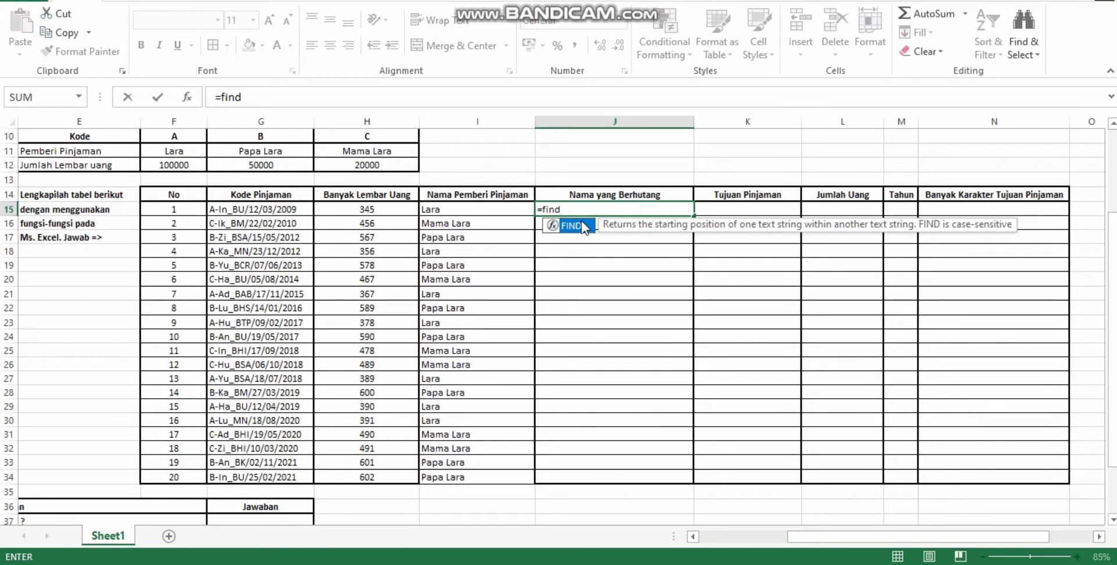
double_click(582, 227)
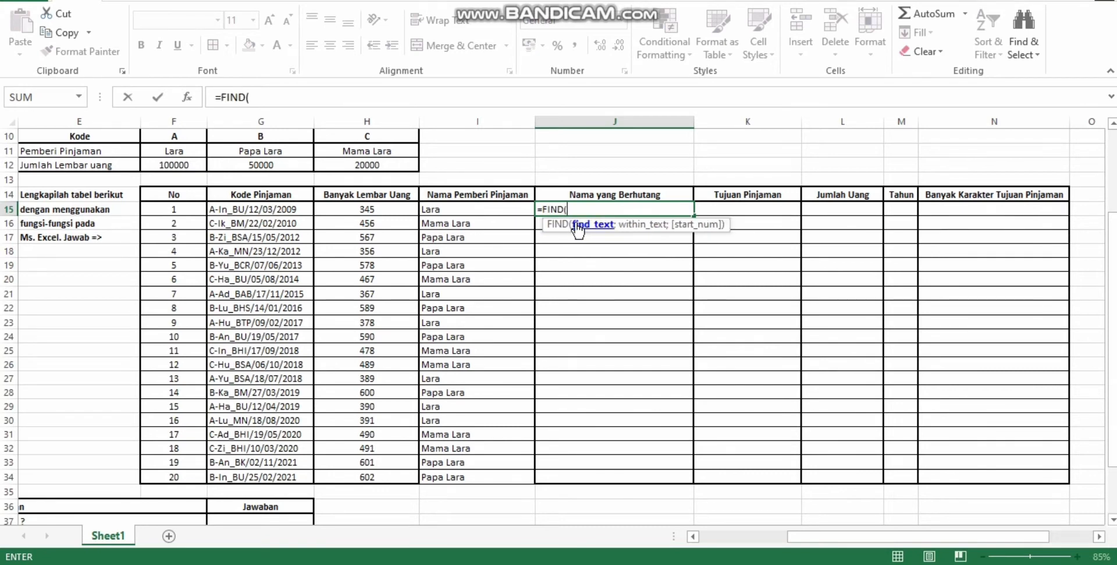
text("-";)
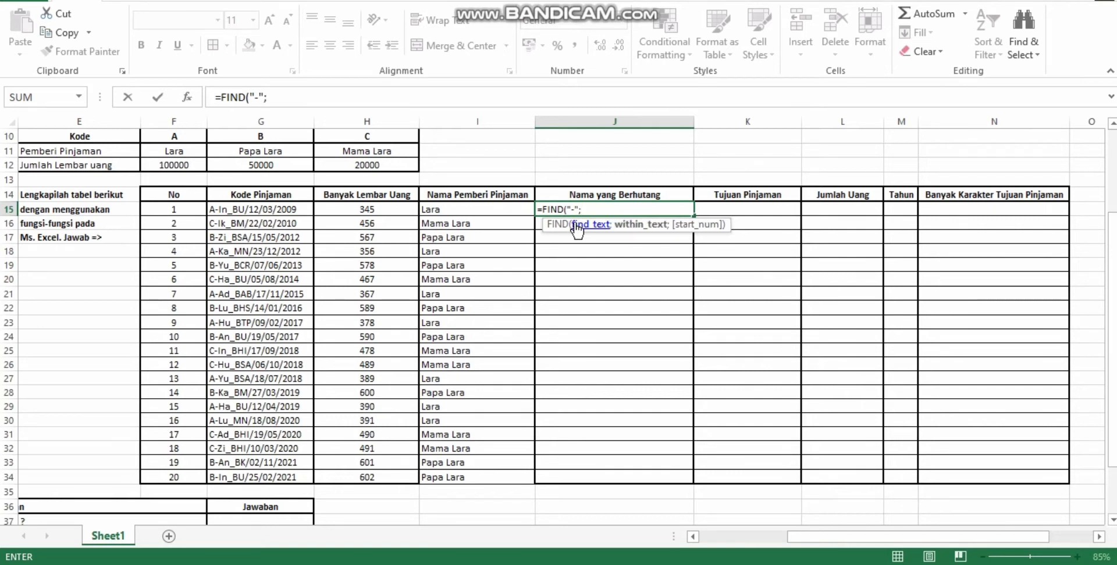
click(240, 211)
text(;)
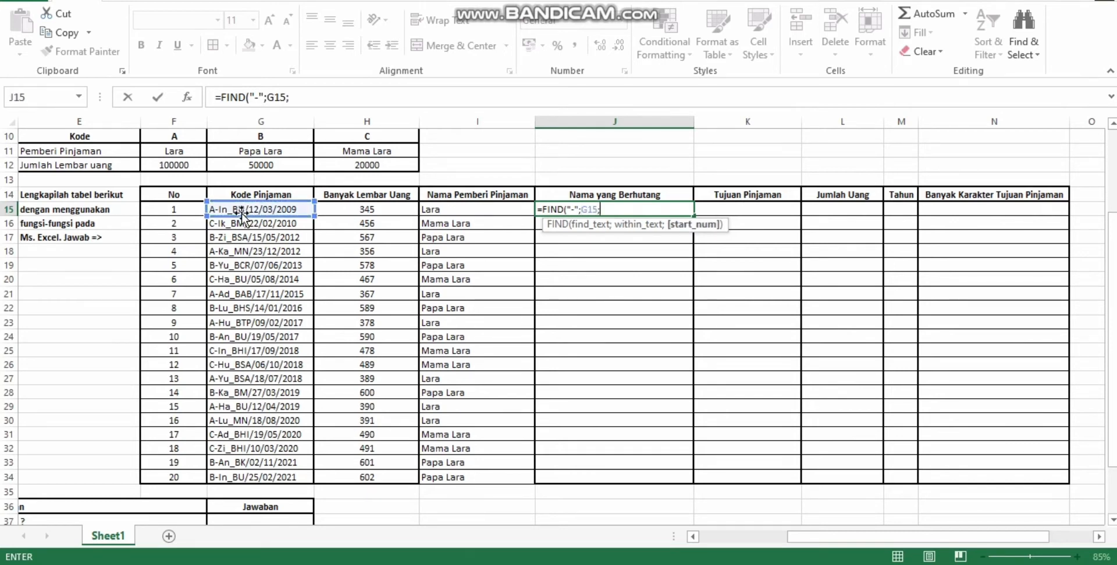
text(1))
key(Return)
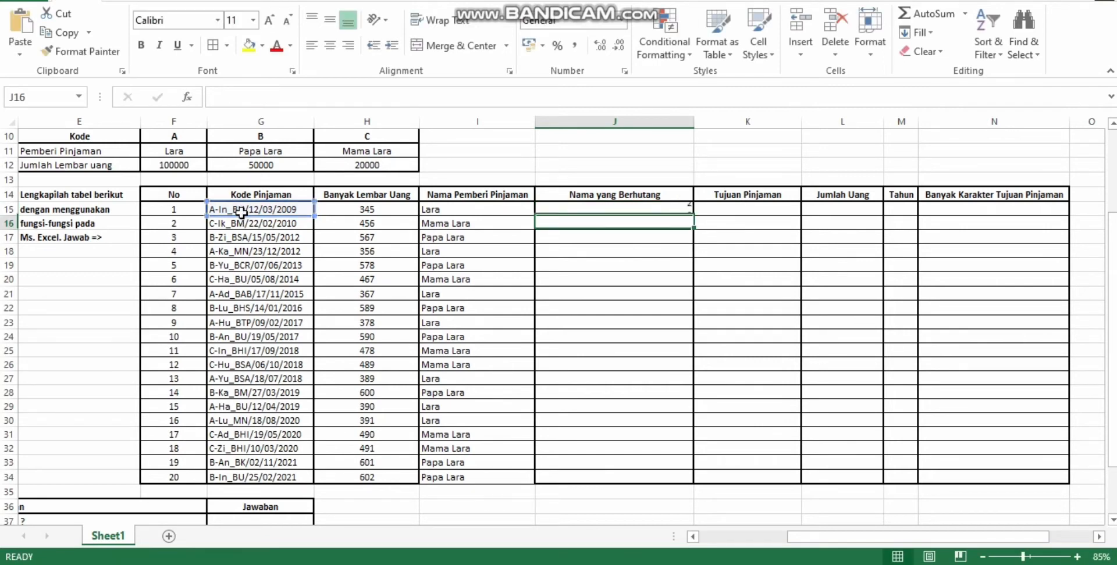
key(Up)
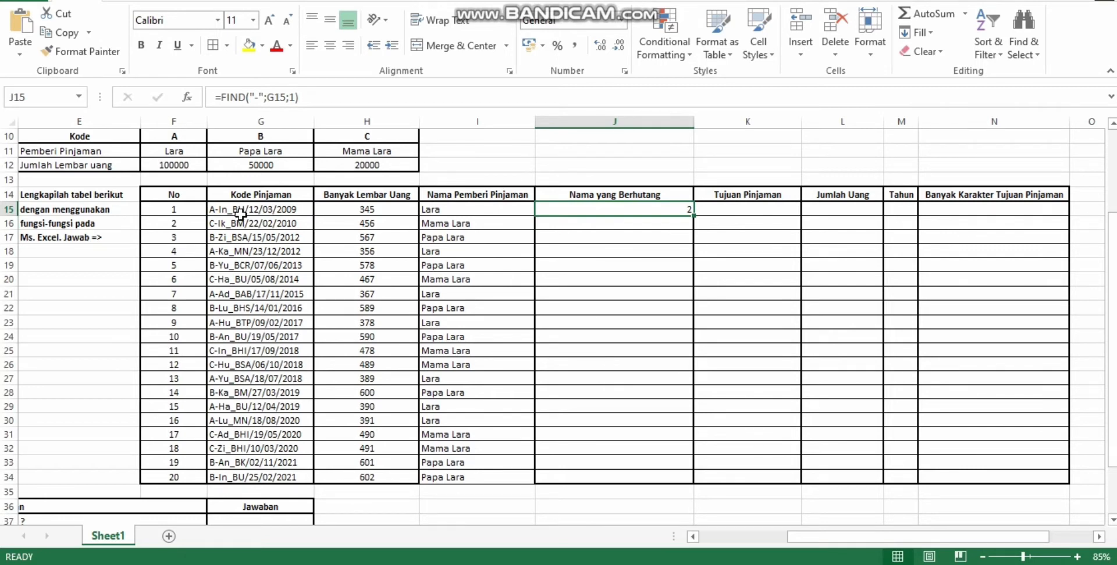
Append +1 to the FIND formula in J15
click(334, 96)
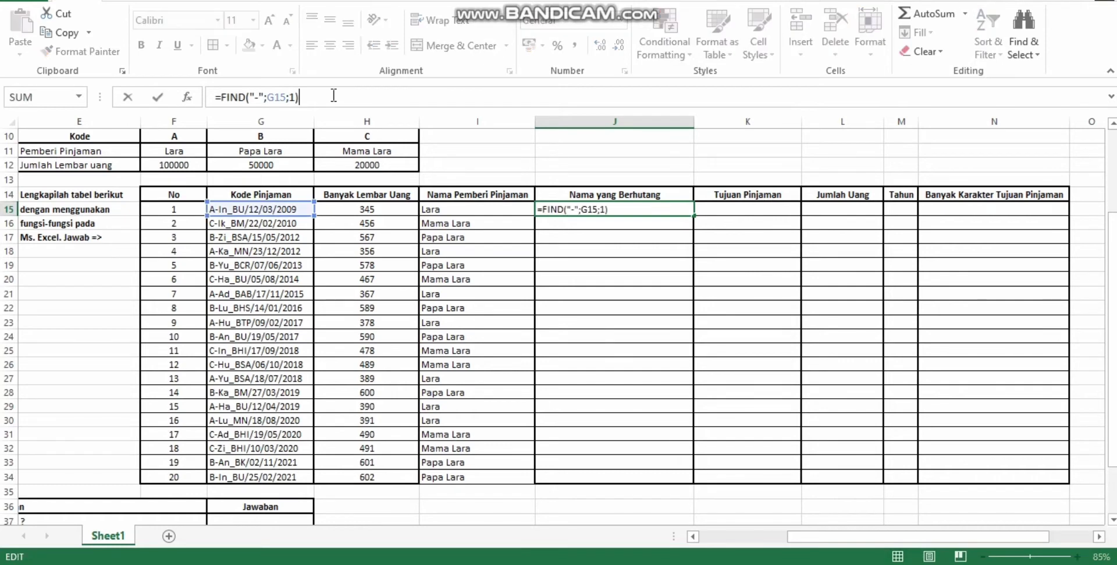
text(+1fi)
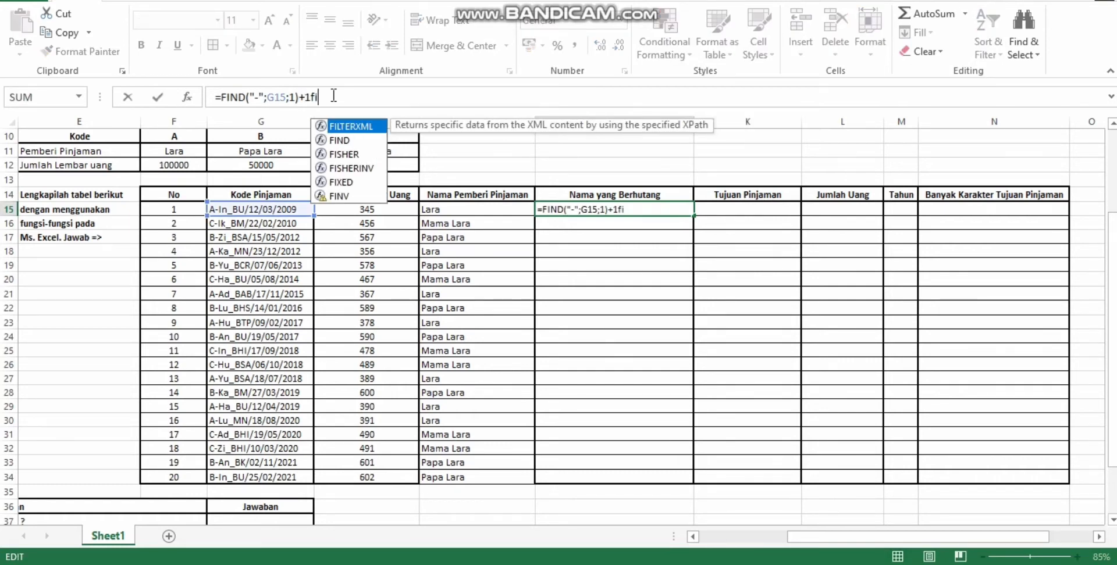
key(BackSpace)
key(BackSpace)
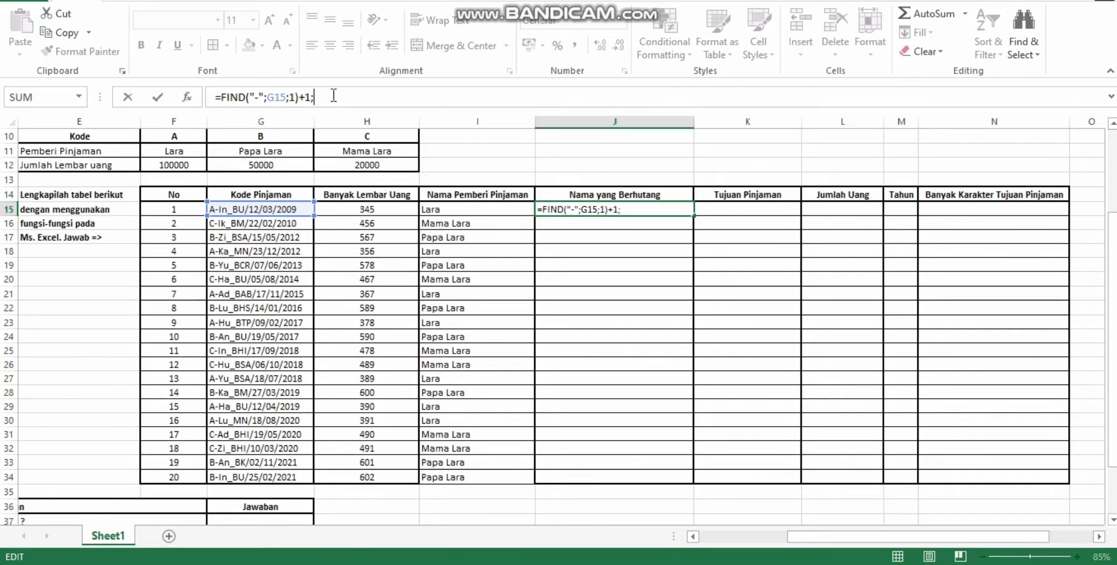
Extend the J15 formula with ;FIND("_";G15;1) to locate the underscore in the loan code
text(;find)
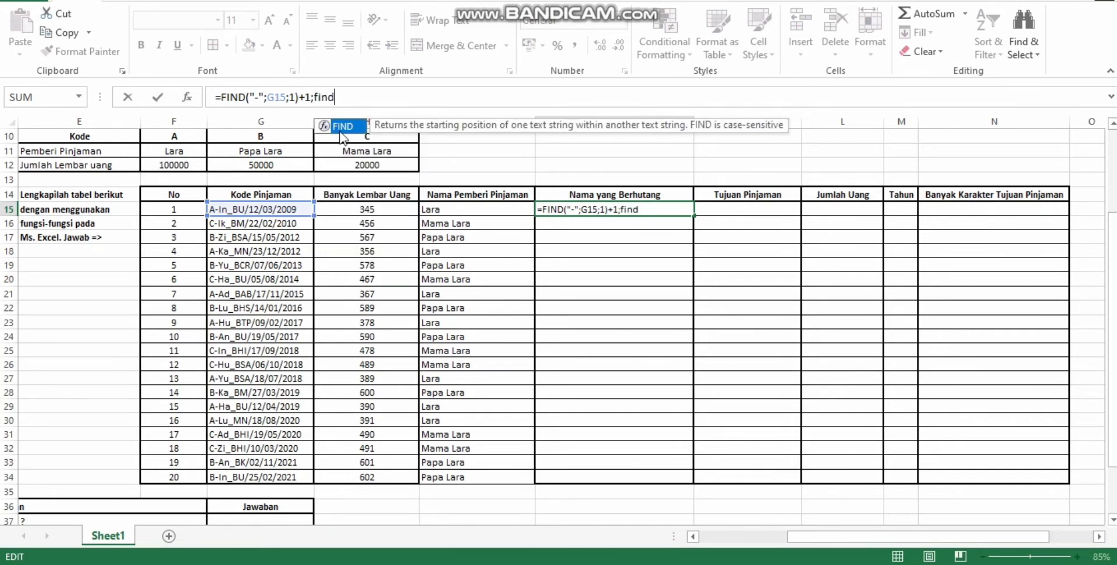
key(Return)
click(530, 361)
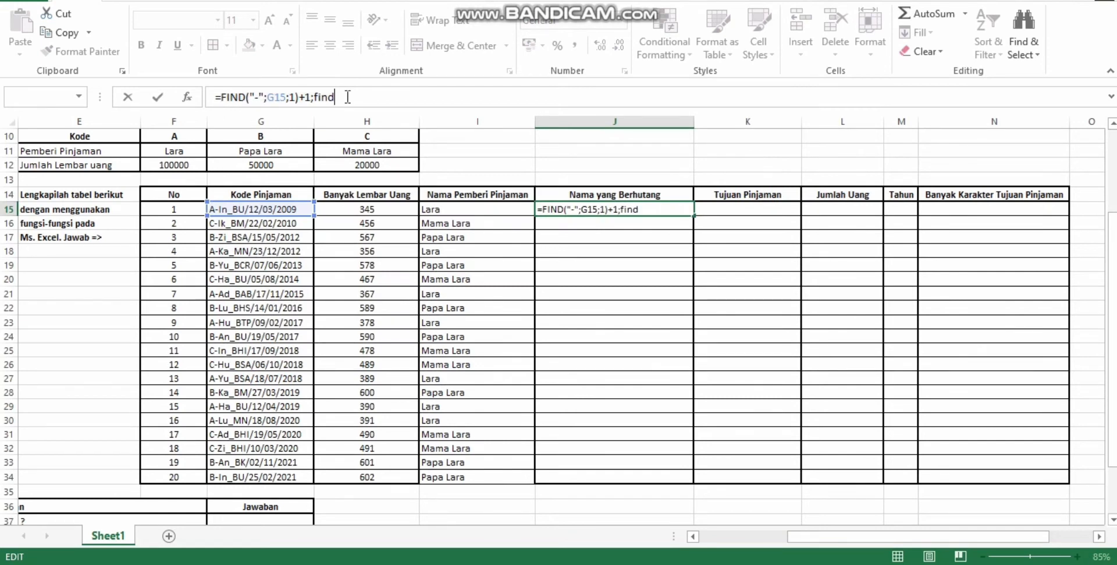
key(BackSpace)
key(BackSpace)
key(BackSpace)
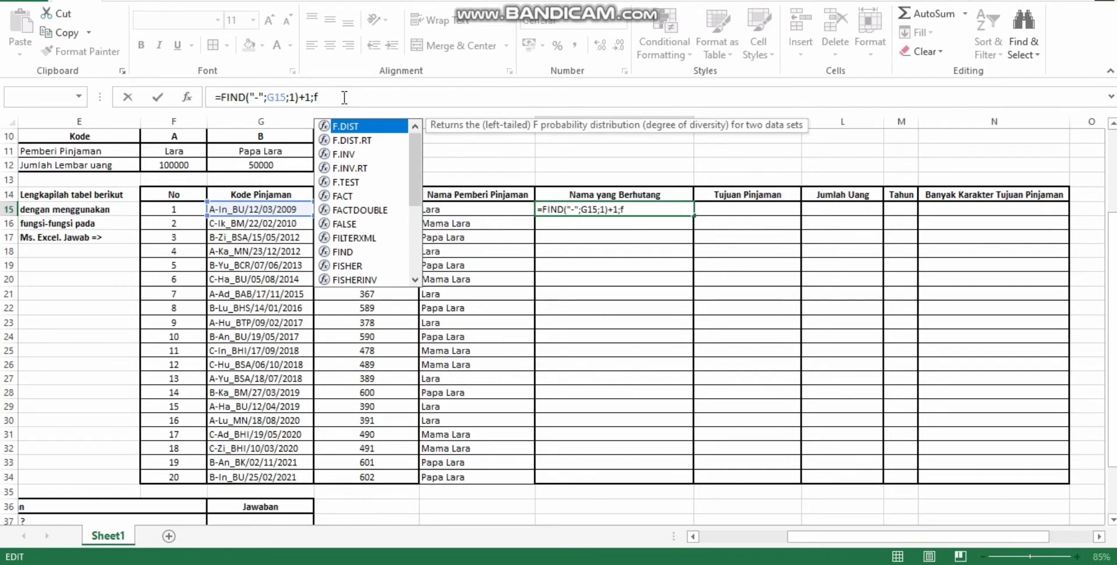
text(in)
double_click(345, 128)
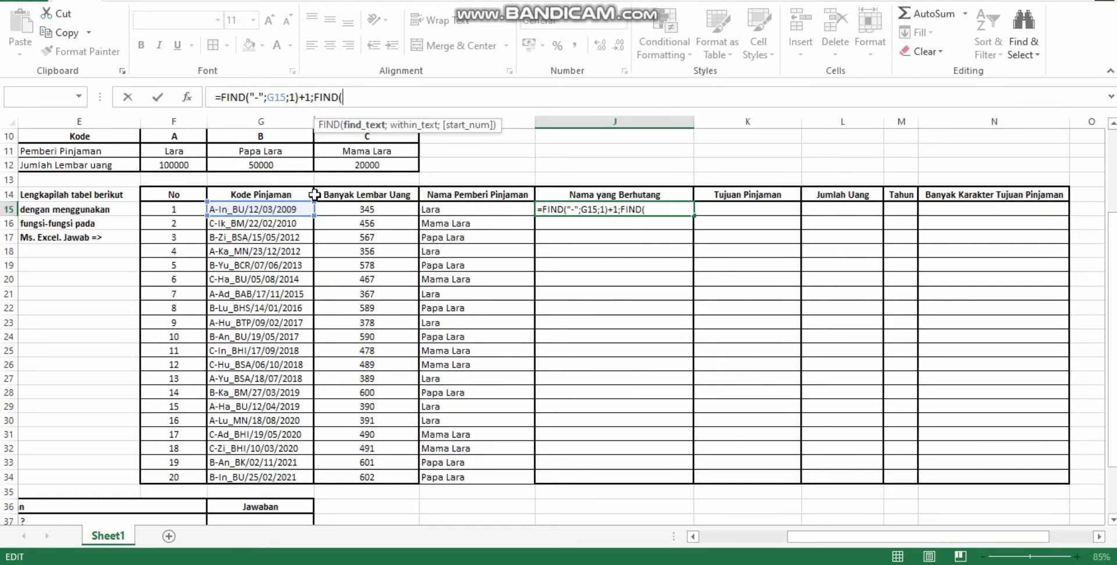
text("_";)
click(297, 209)
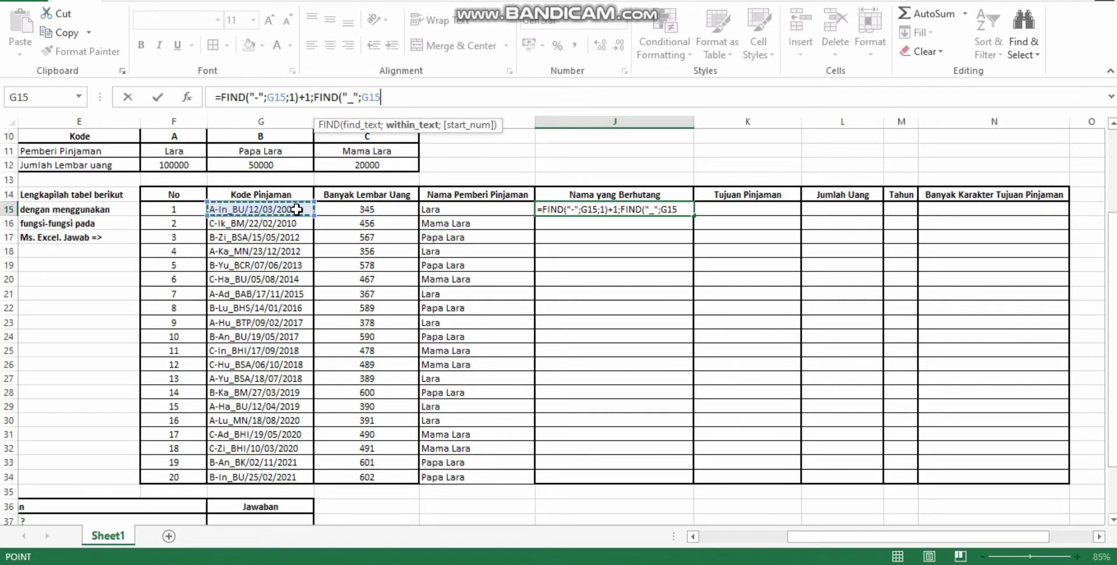
text(;1)
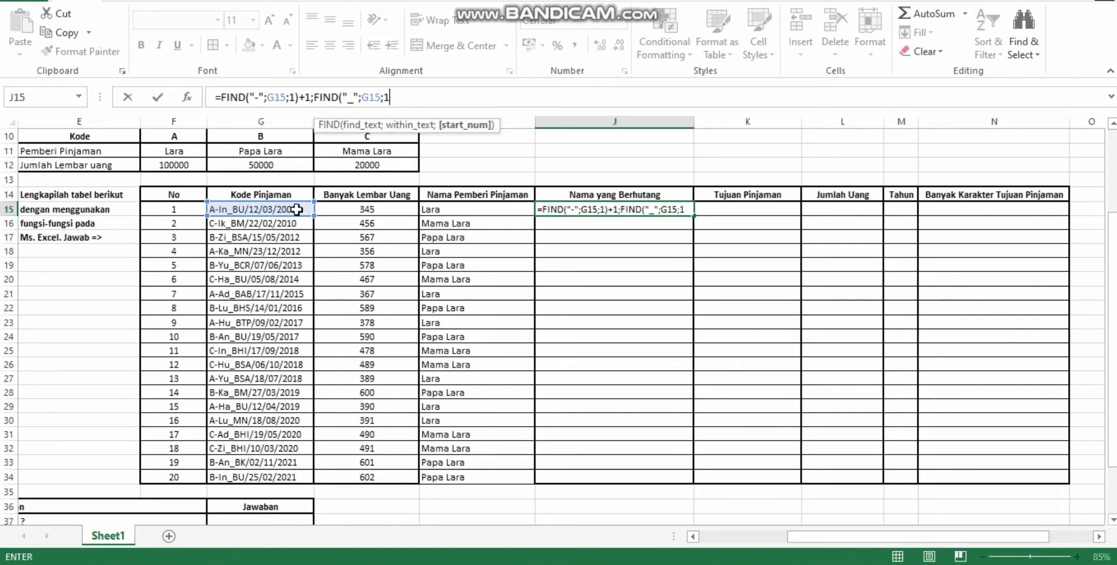
text())
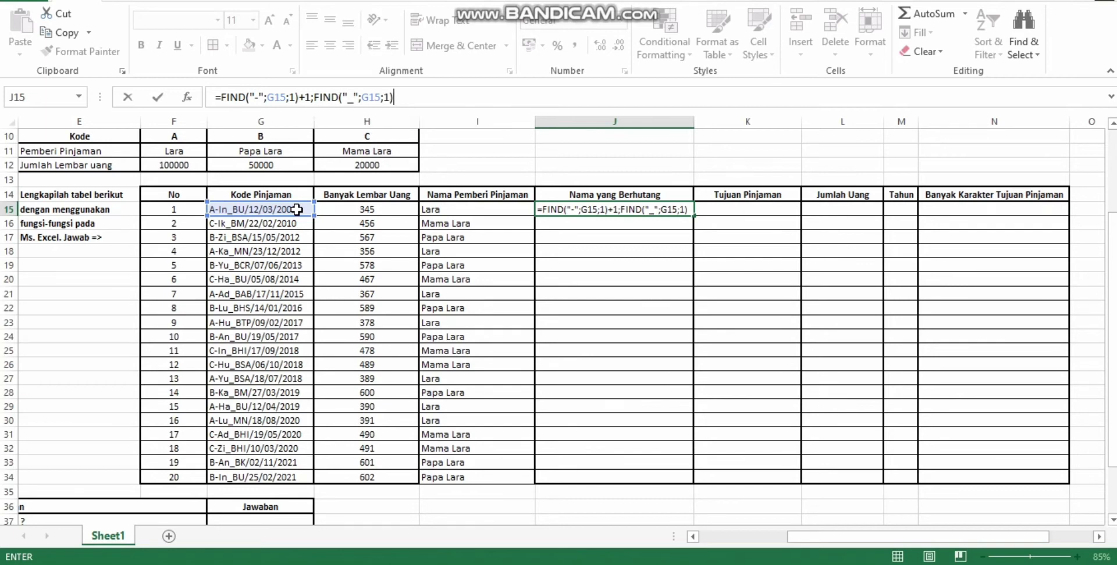
Subtract the dash position and one more character by appending -FIND("-";G15;1)-1 to the J15 formula
text(-find)
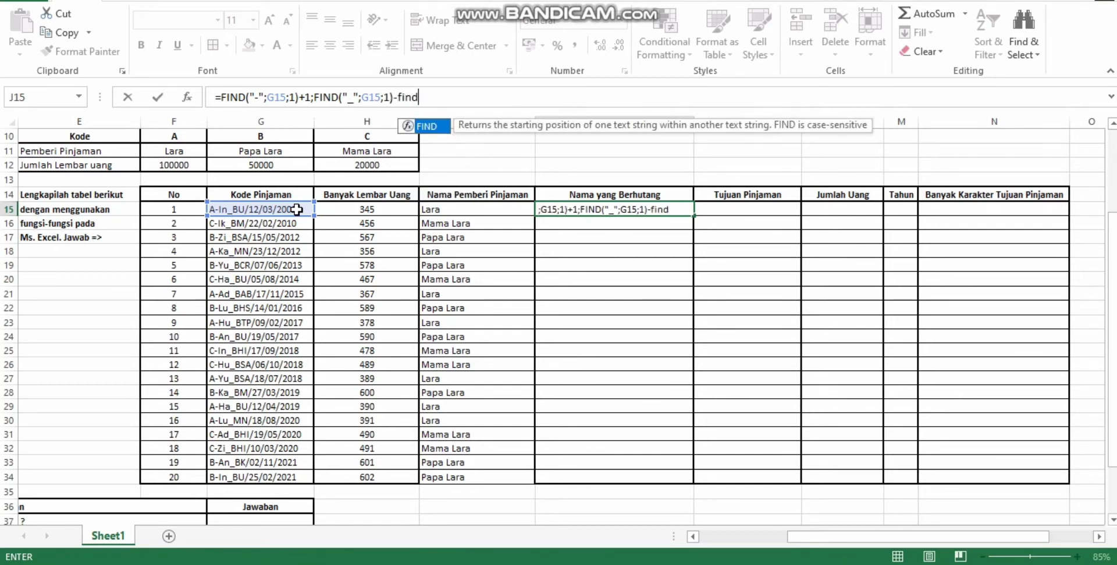
double_click(422, 126)
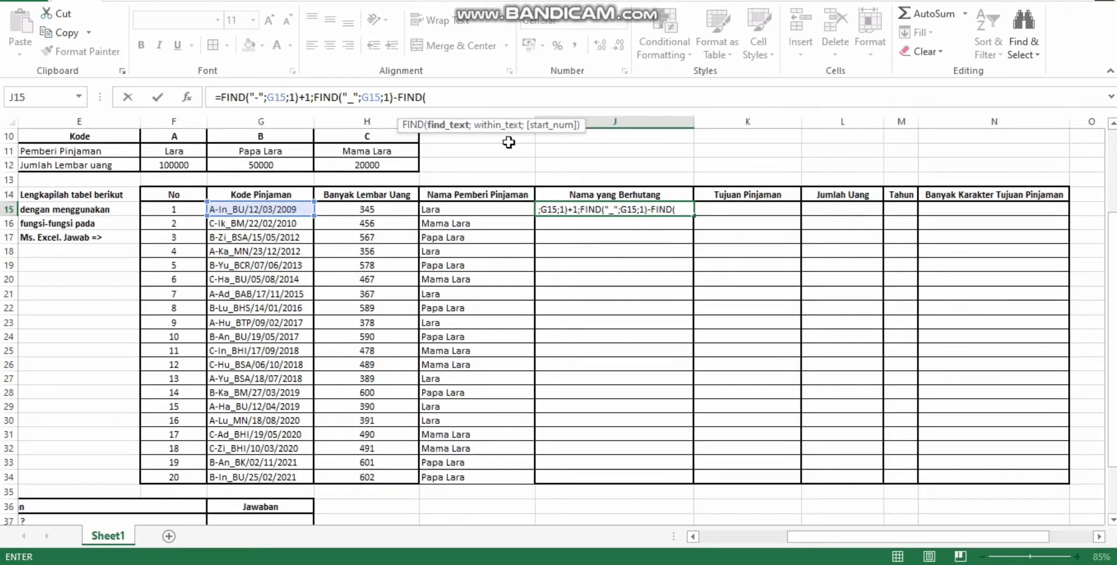
text("-";)
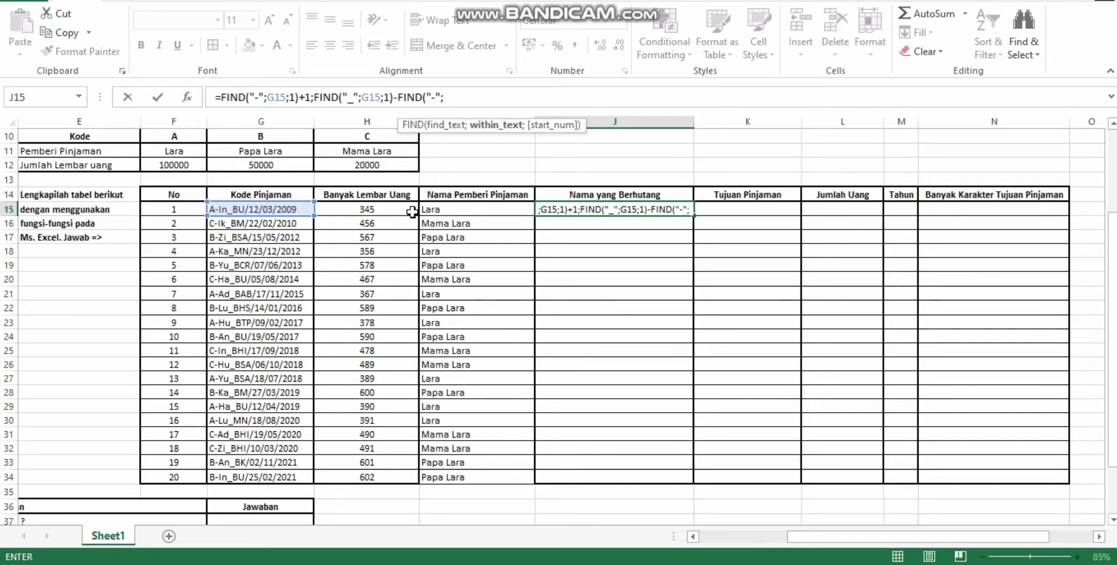
click(294, 210)
text(;)
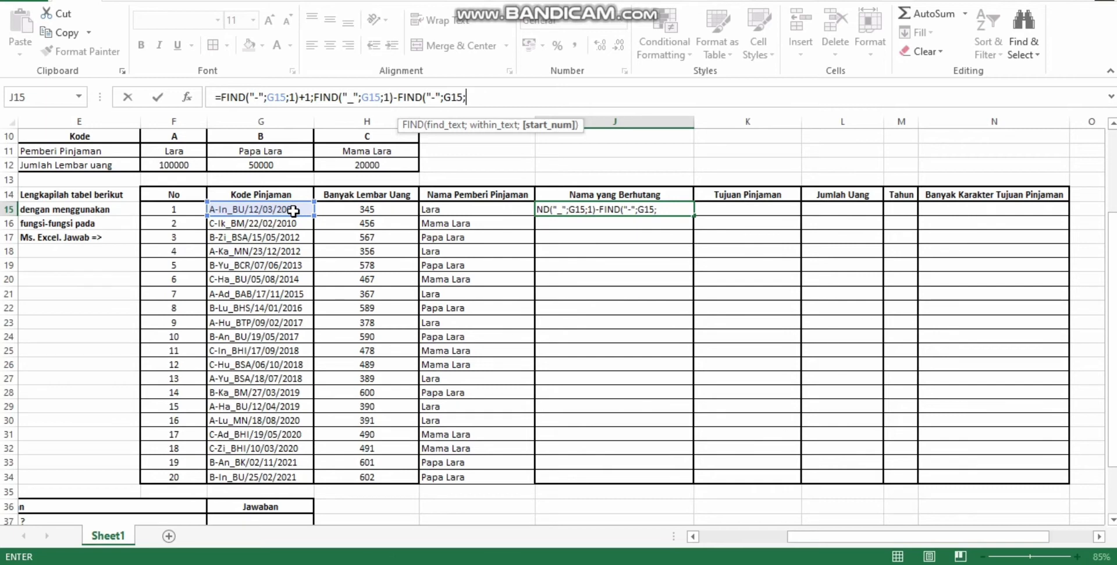
text(1))
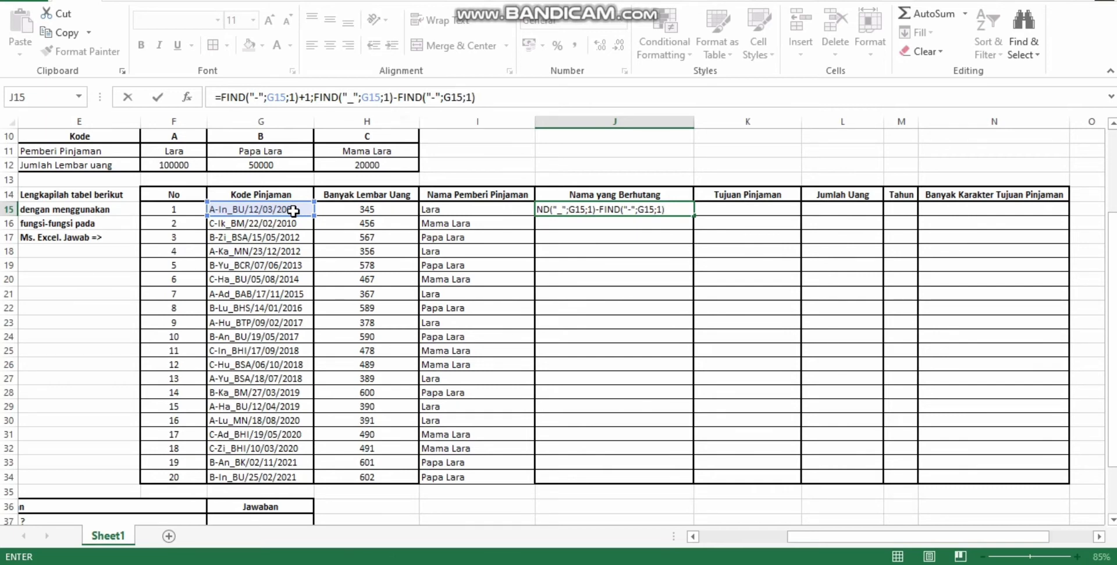
text(-1)
Wrap the J15 formula in MID with G15 as the text, and commit it with the suggested closing parenthesis
click(224, 97)
text(mid)
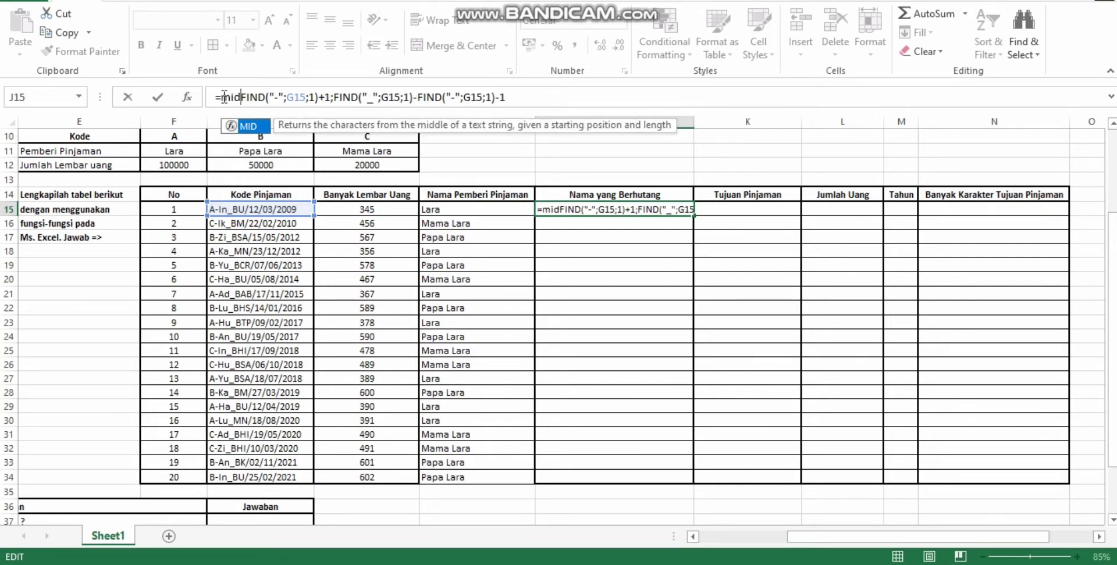
double_click(253, 129)
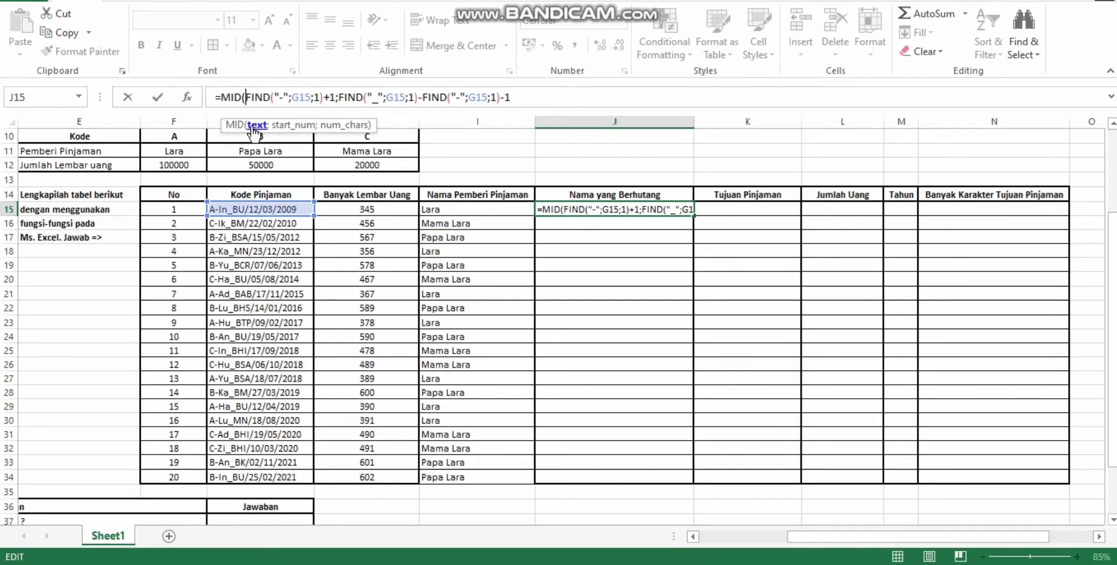
click(249, 209)
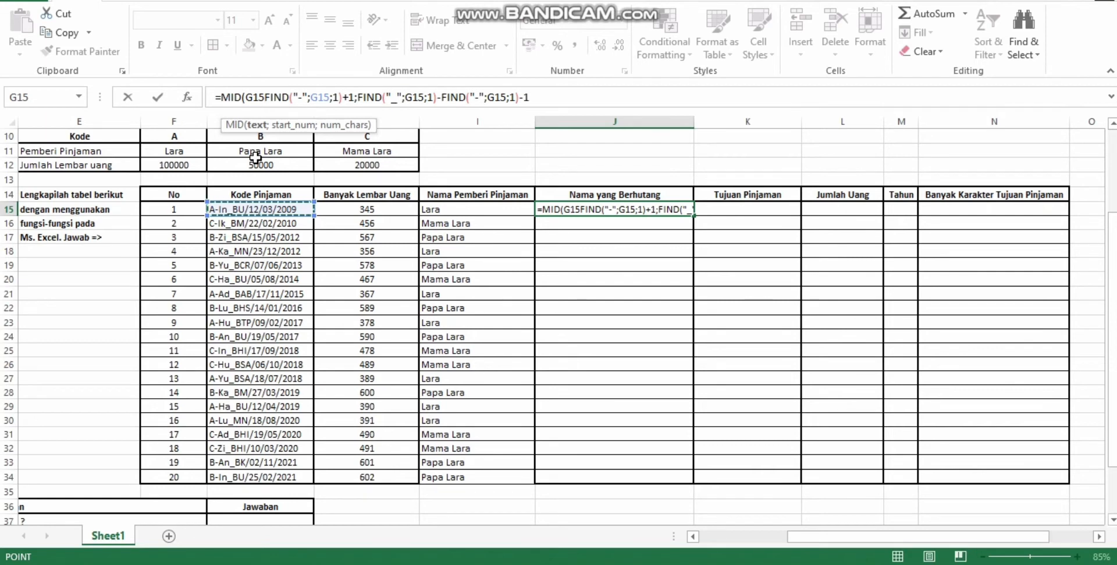
text(;)
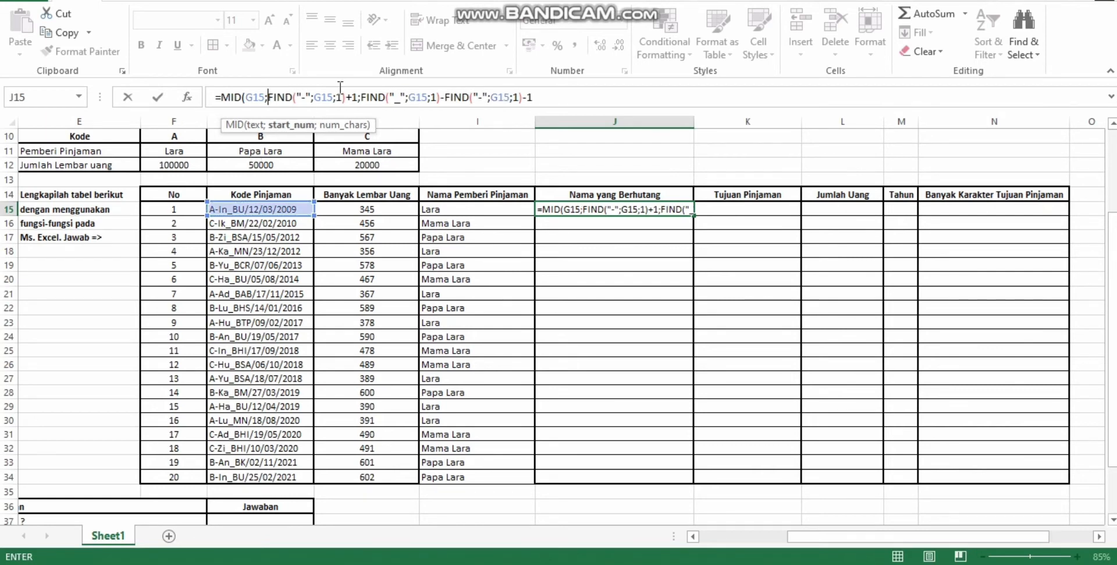
click(548, 98)
key(Return)
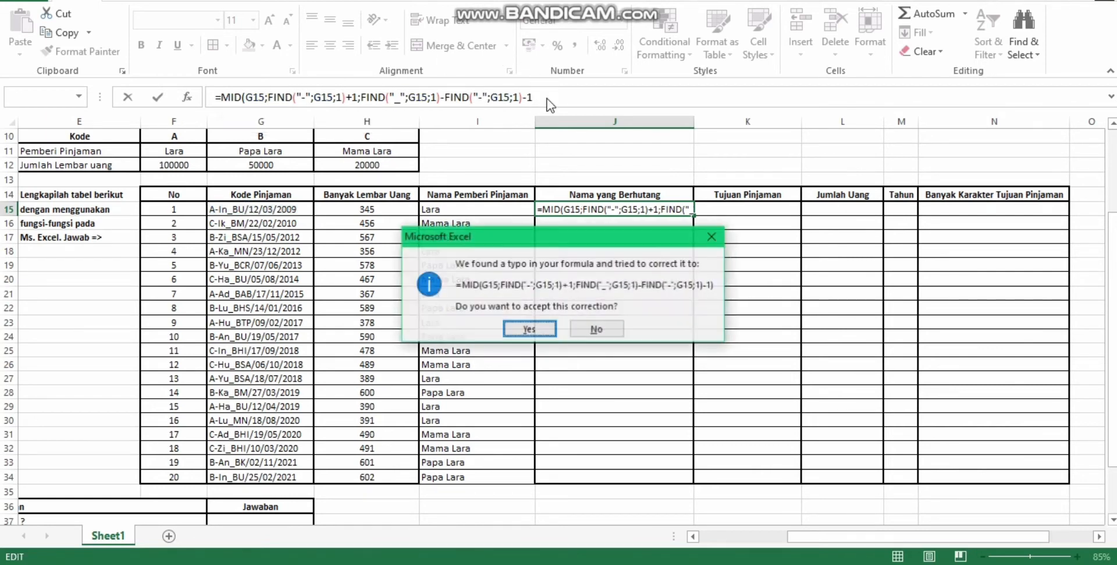
key(Return)
key(Up)
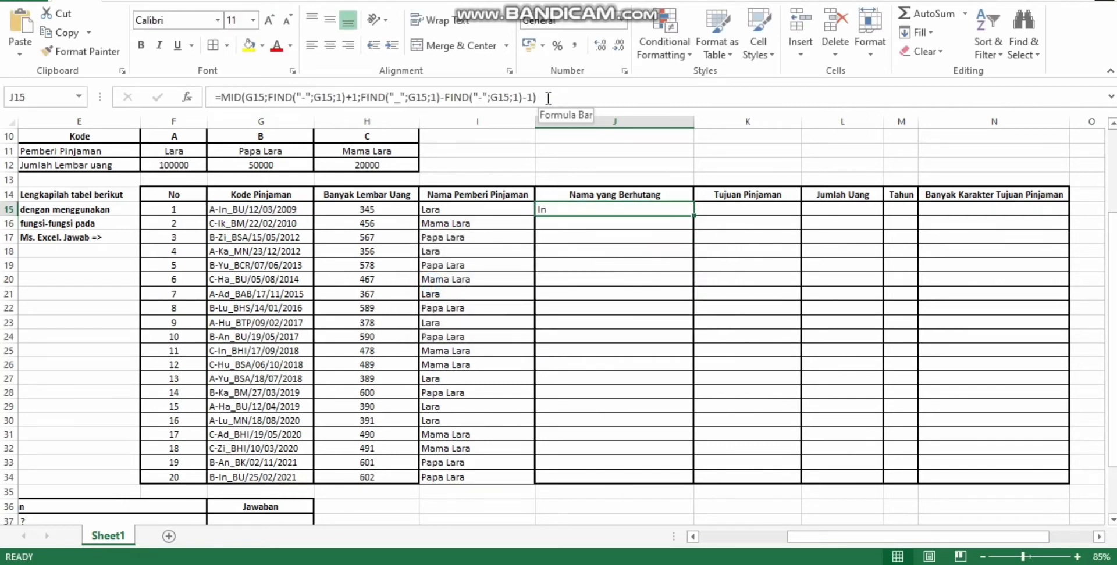
Compare the code extracted in J15 with the Kode and Nama Orang yang berhutang lookup table
click(559, 225)
click(559, 210)
drag(836, 537, 744, 552)
click(82, 152)
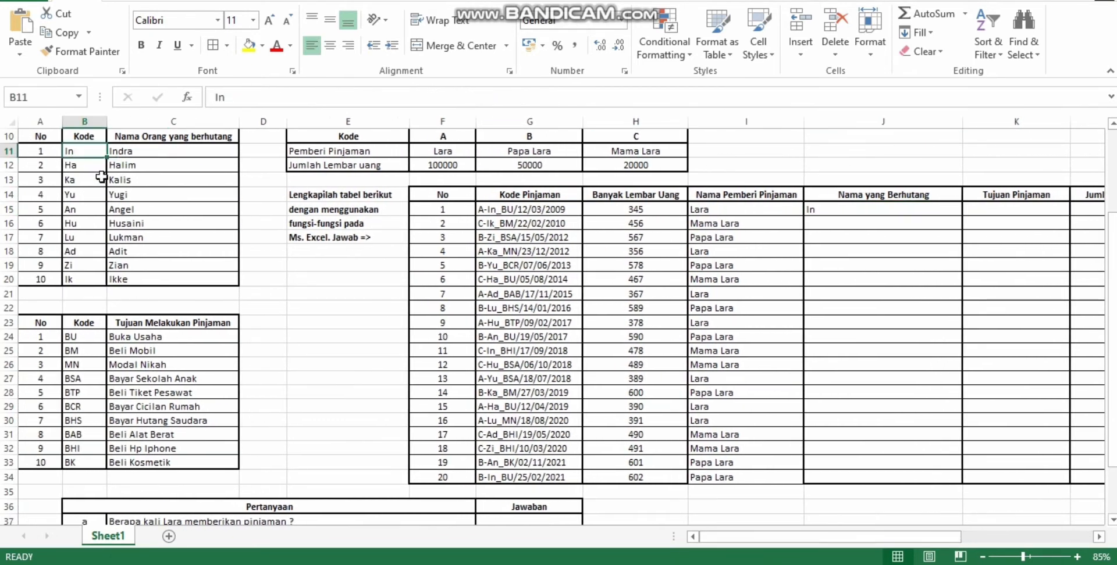
click(139, 151)
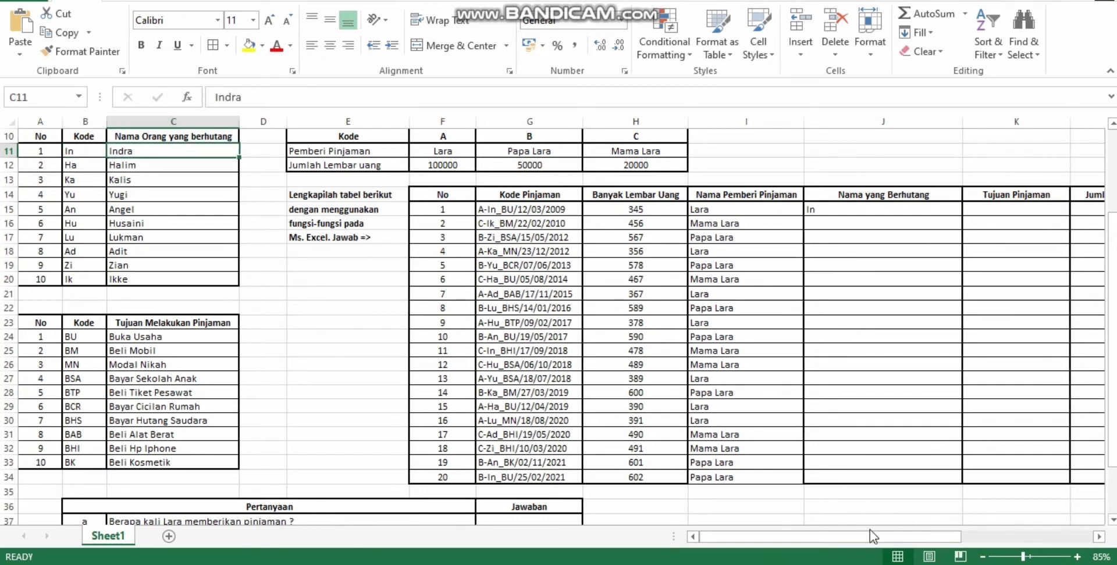
drag(870, 534, 855, 537)
click(819, 215)
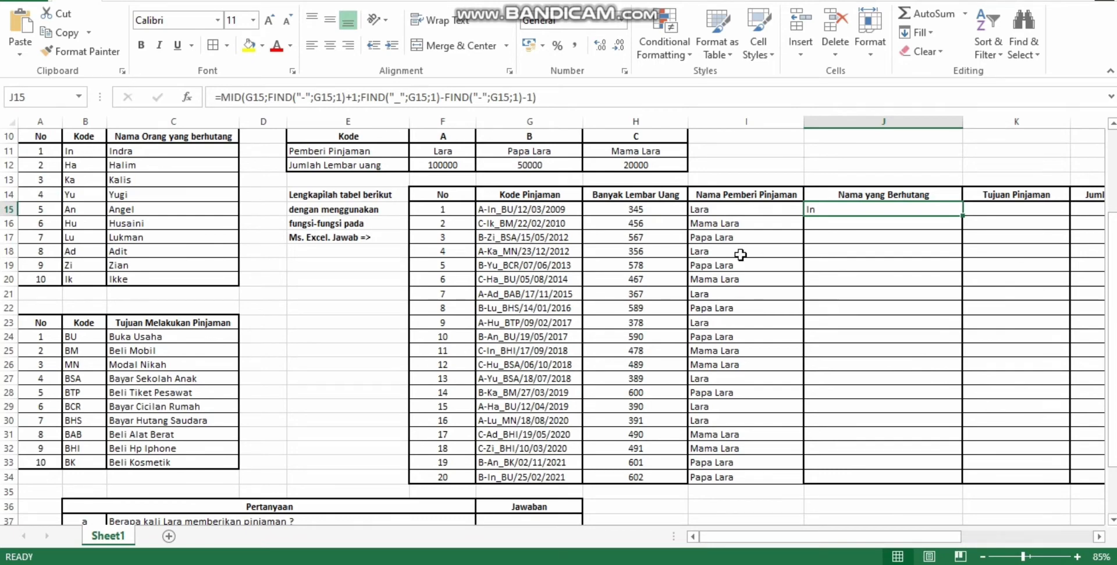
scroll(184, 225, up, 1)
click(184, 226)
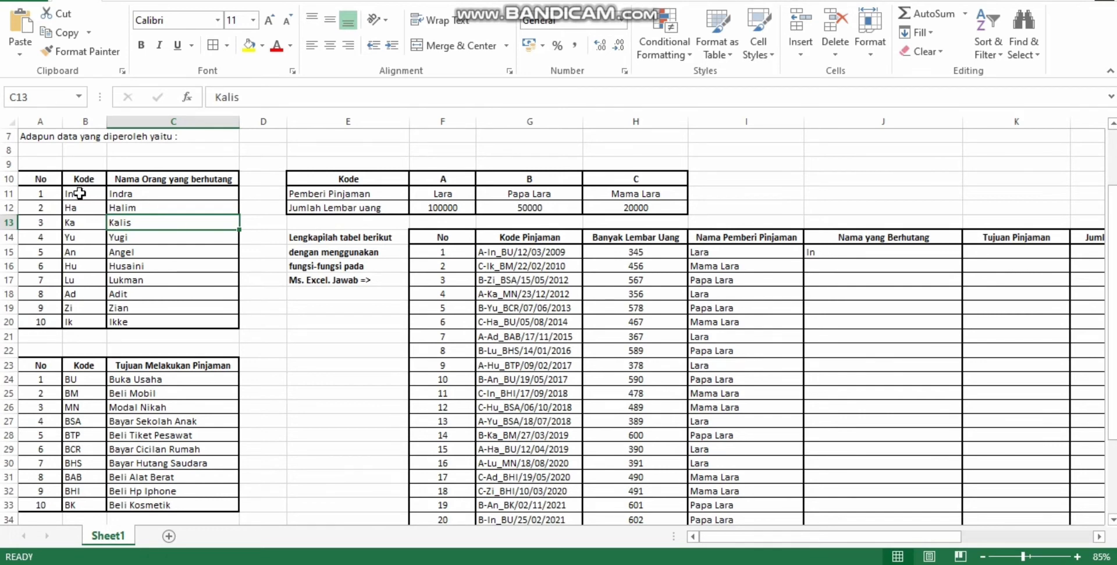
Wrap VLOOKUP around the MID formula in J15, with B11:C20 as the lookup table
click(820, 251)
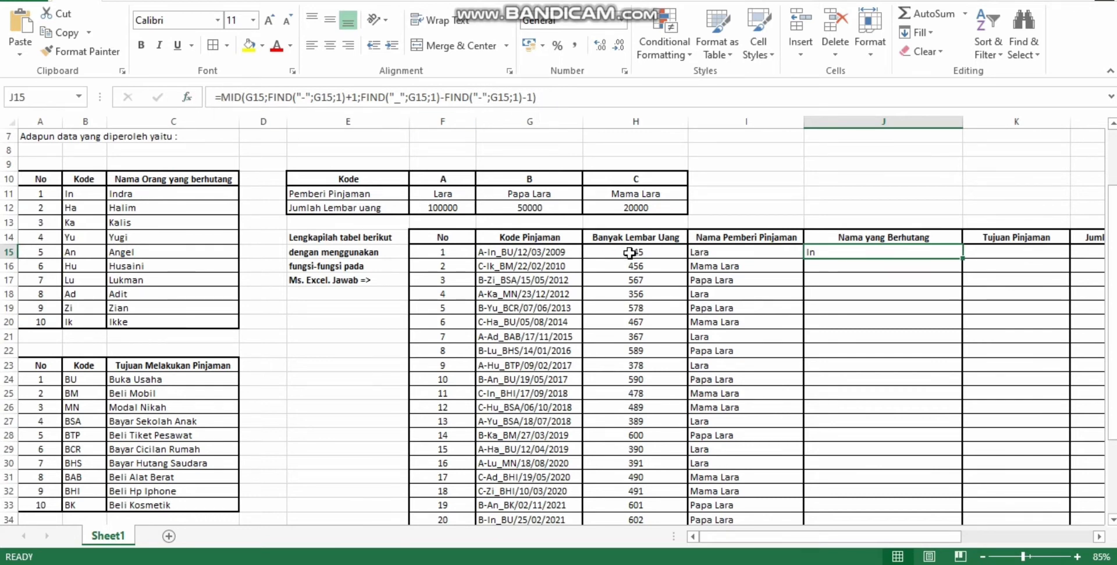
click(222, 100)
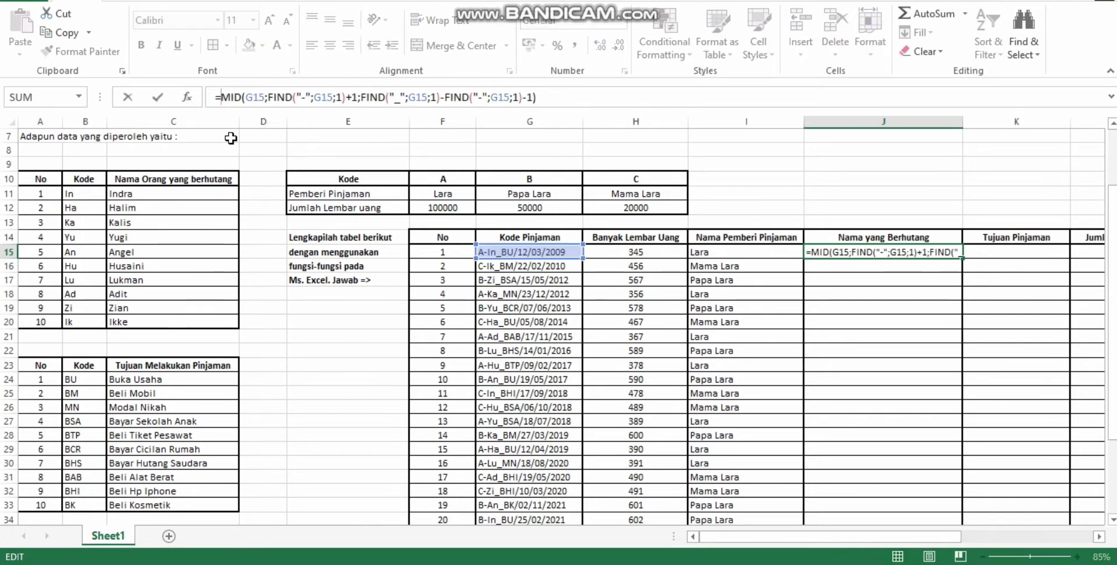
text(vloo)
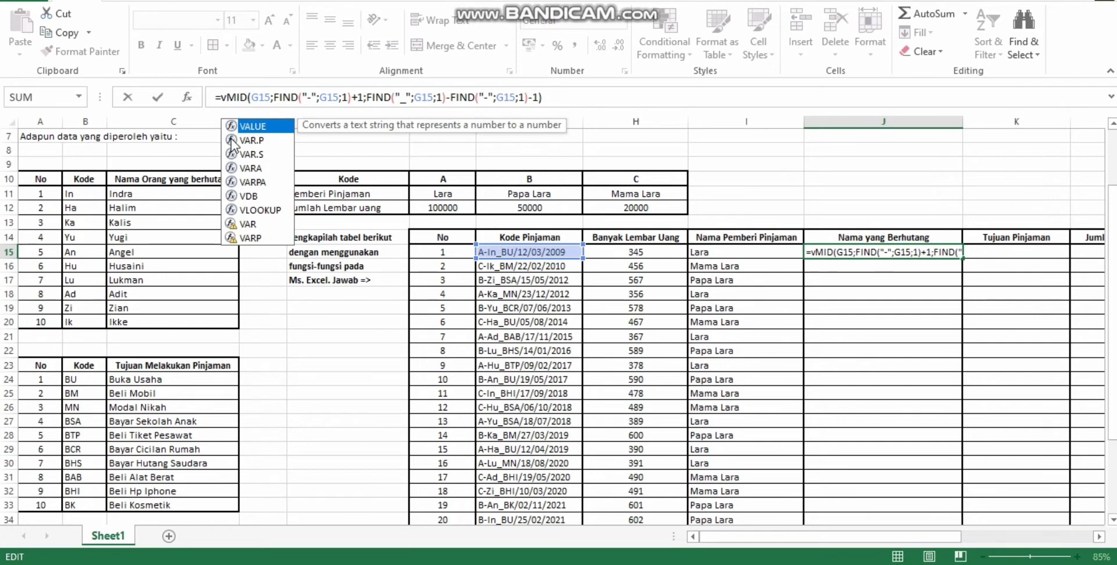
double_click(258, 130)
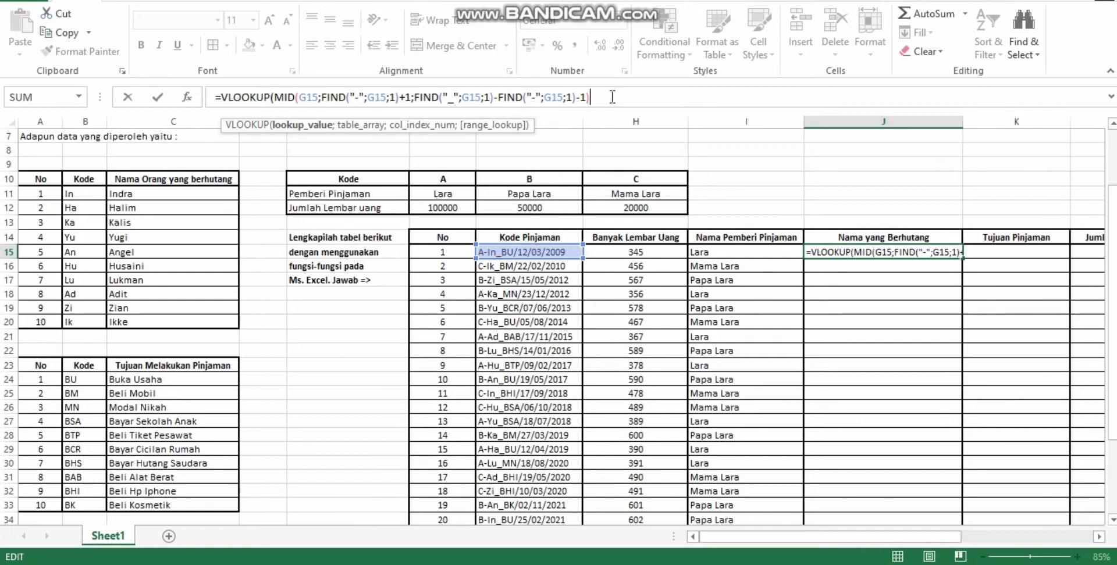
text(;)
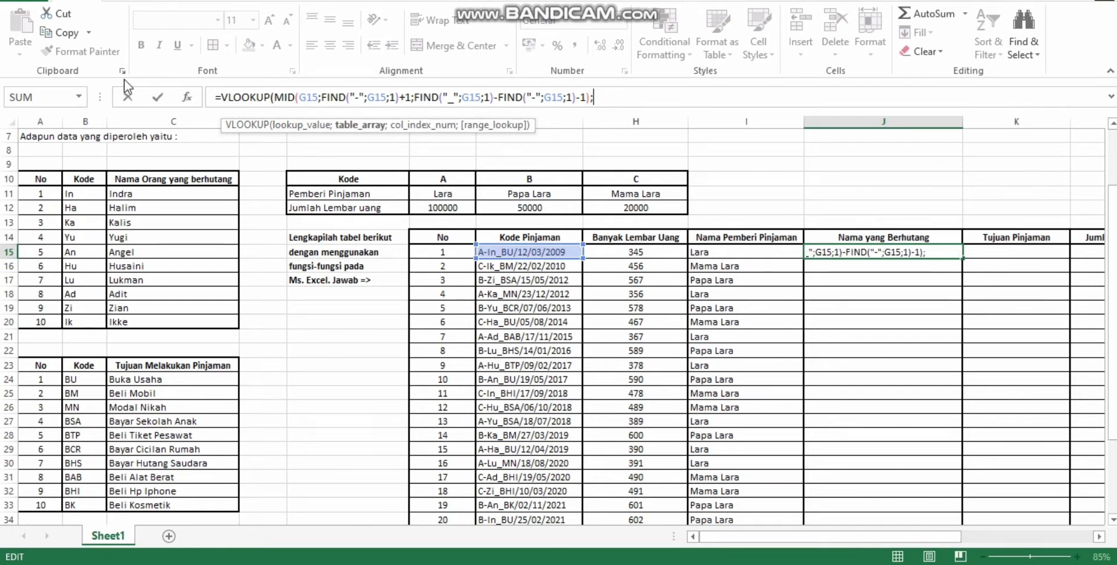
drag(80, 198, 166, 320)
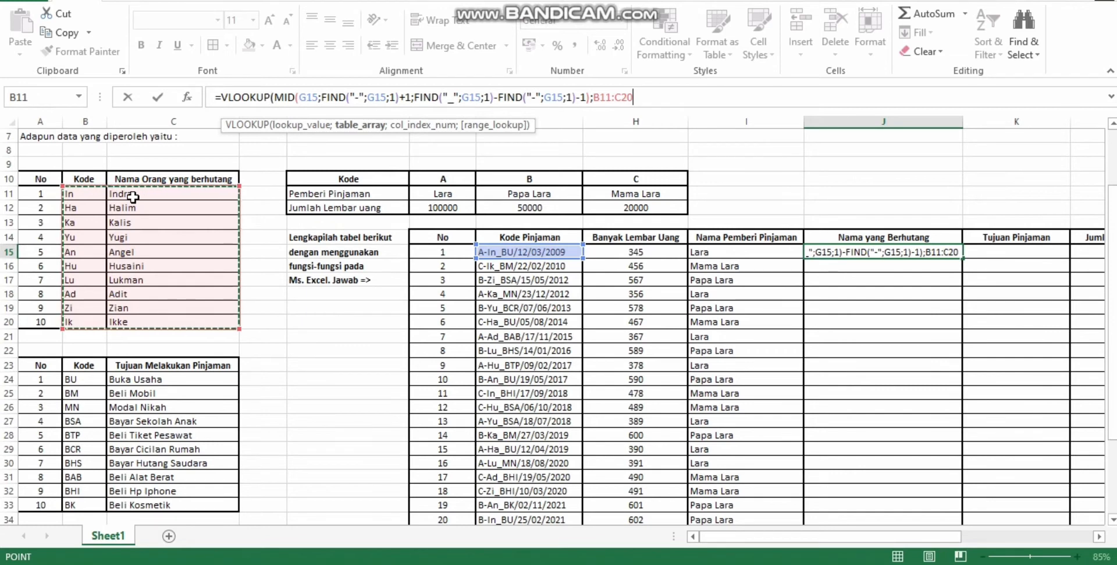
Complete the J15 VLOOKUP arguments with column index 2 and FALSE for exact match, and close the parenthesis
text(;)
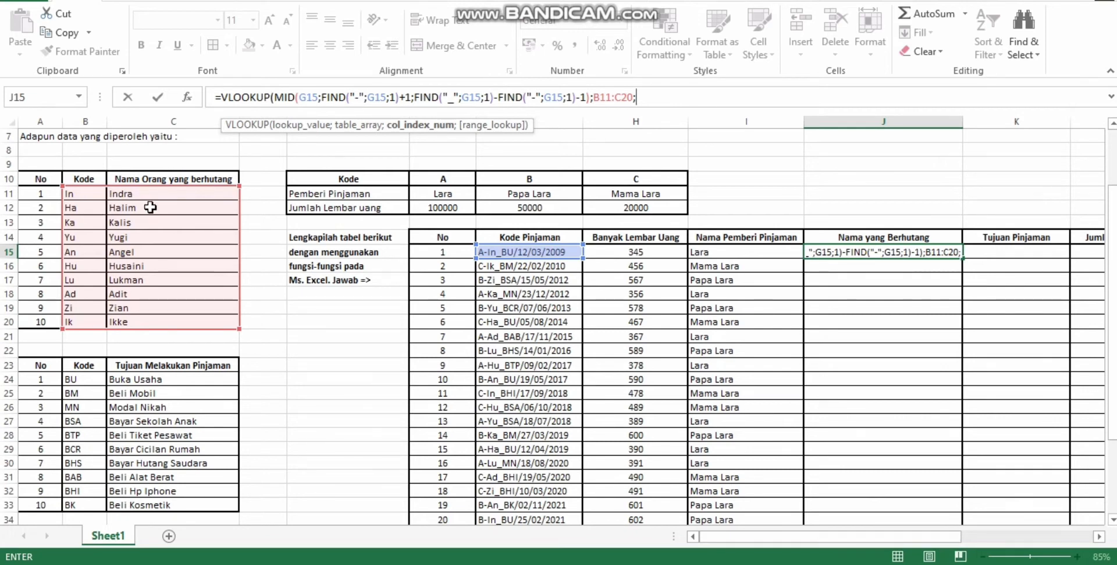
text(2;)
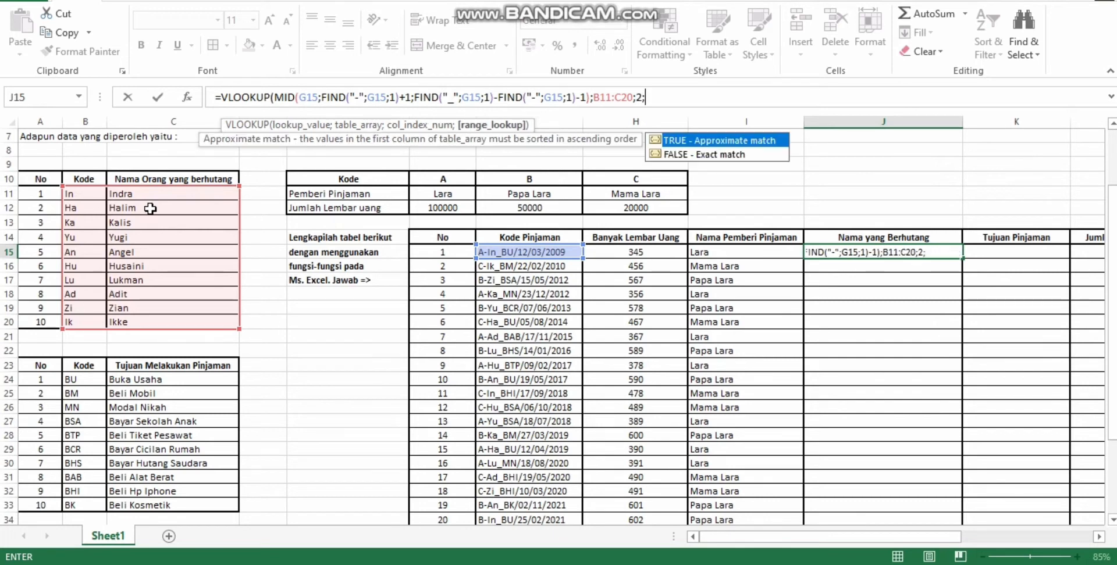
text(false)
double_click(684, 155)
click(696, 95)
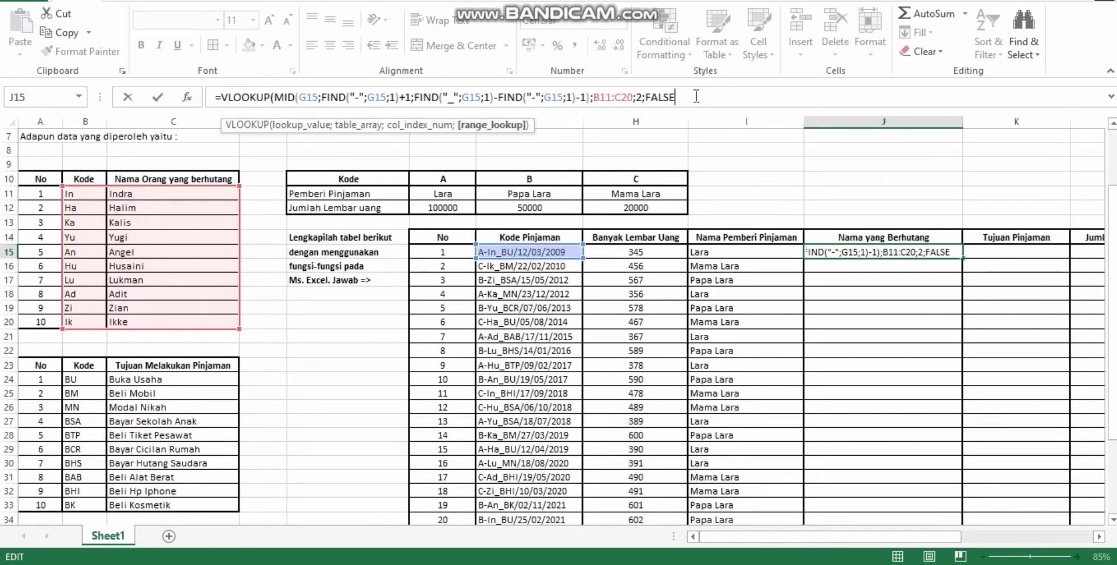
text())
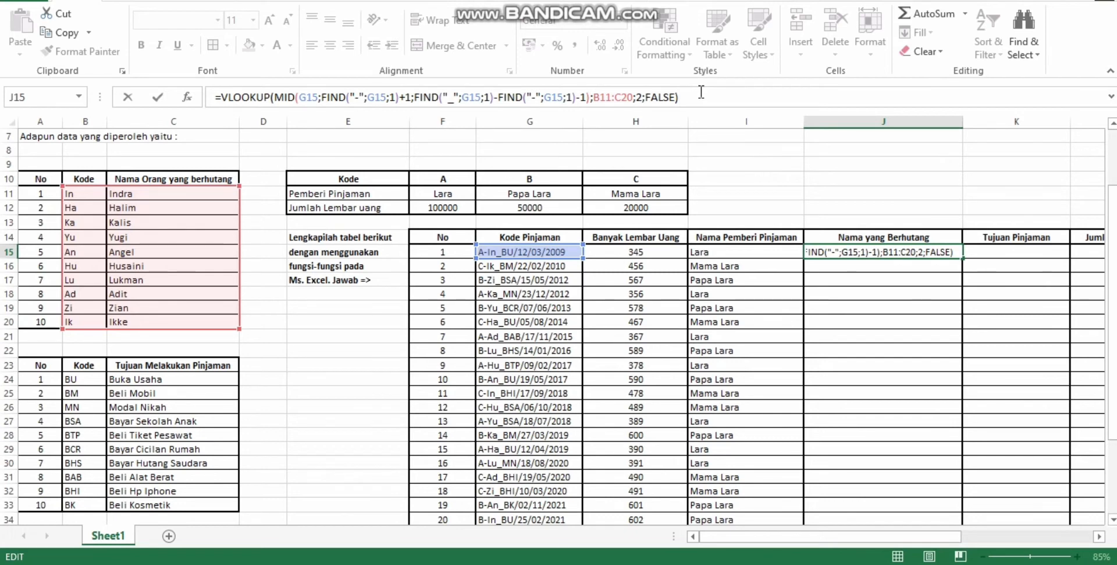
Make the lookup table range in the J15 formula absolute as $B$11:$C$20 and commit the formula
click(602, 97)
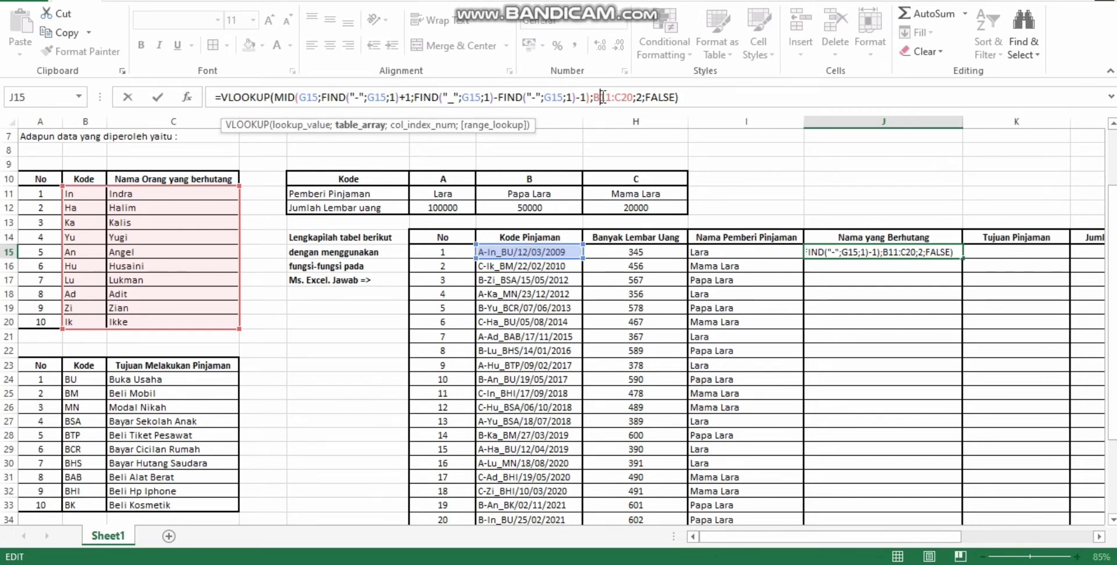
key(F4)
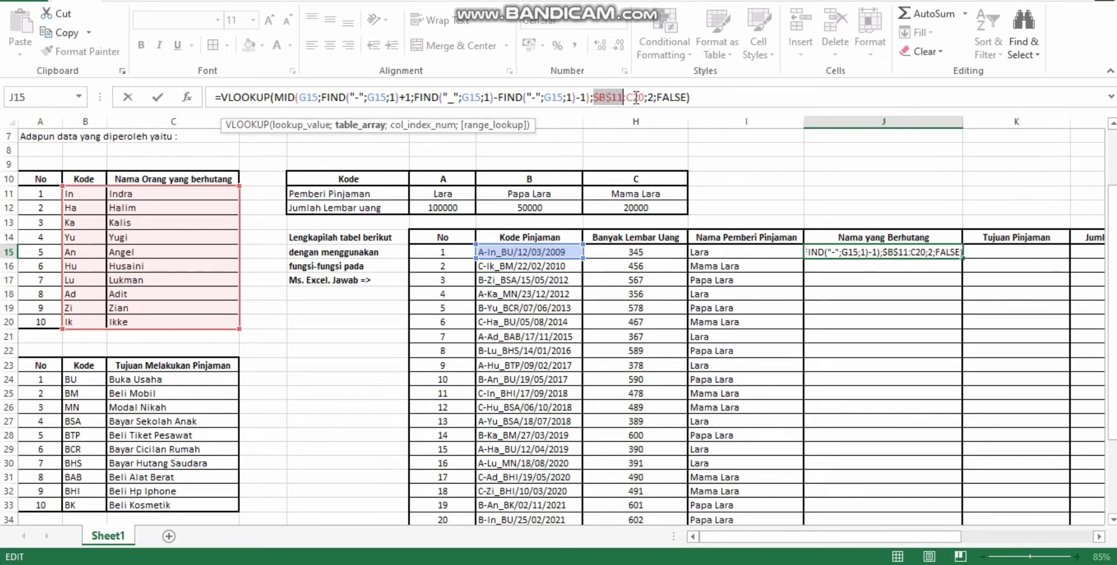
drag(628, 97, 701, 97)
key(F4)
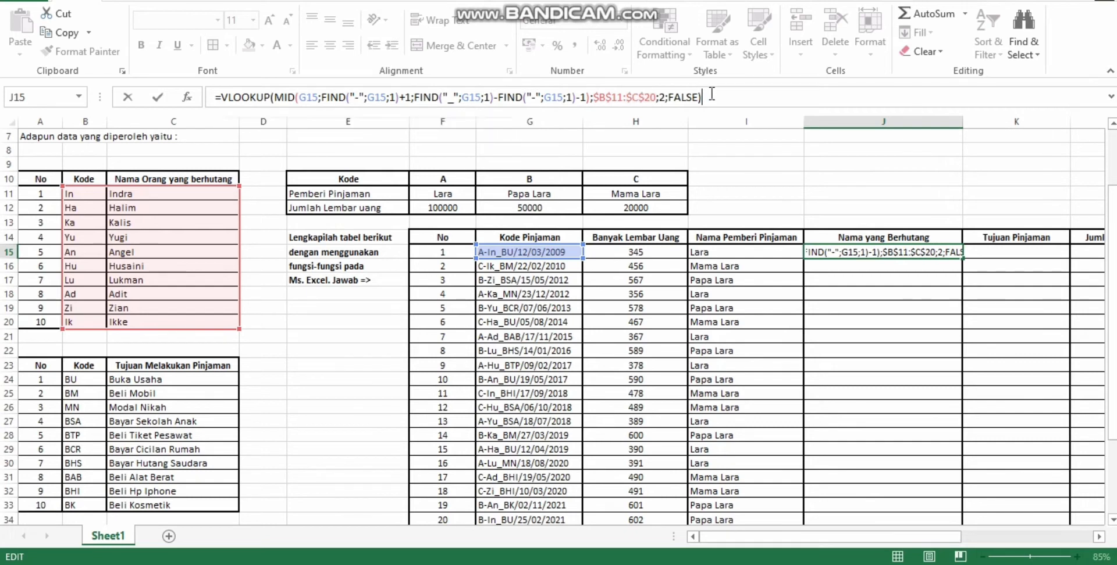
key(ctrl+Return)
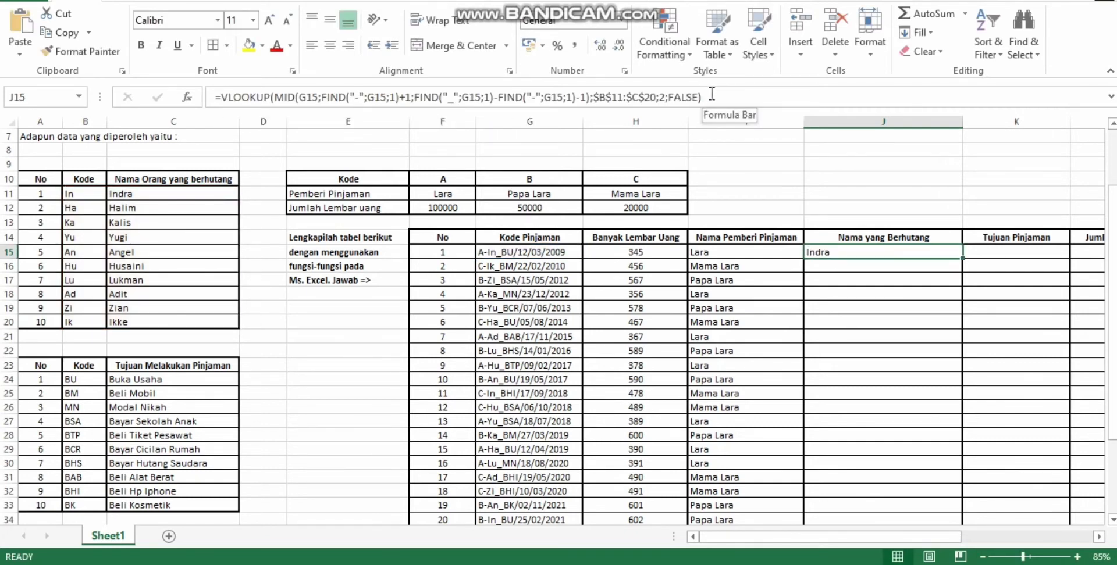
Fill the J15 formula down the Nama yang Berhutang column to J34
click(841, 290)
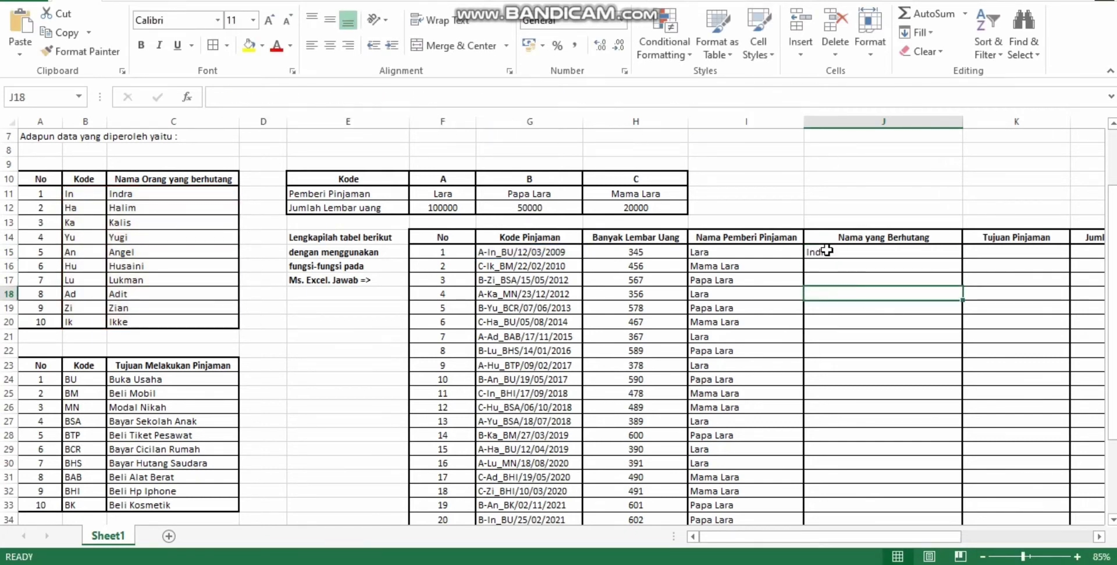
click(826, 251)
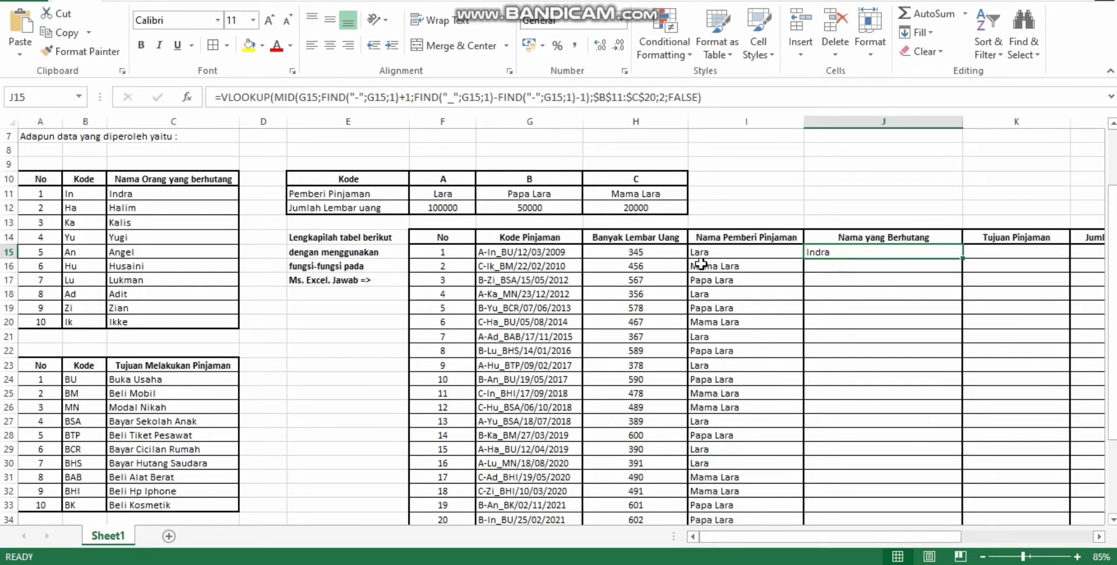
click(715, 249)
click(841, 253)
double_click(963, 260)
scroll(935, 349, down, 2)
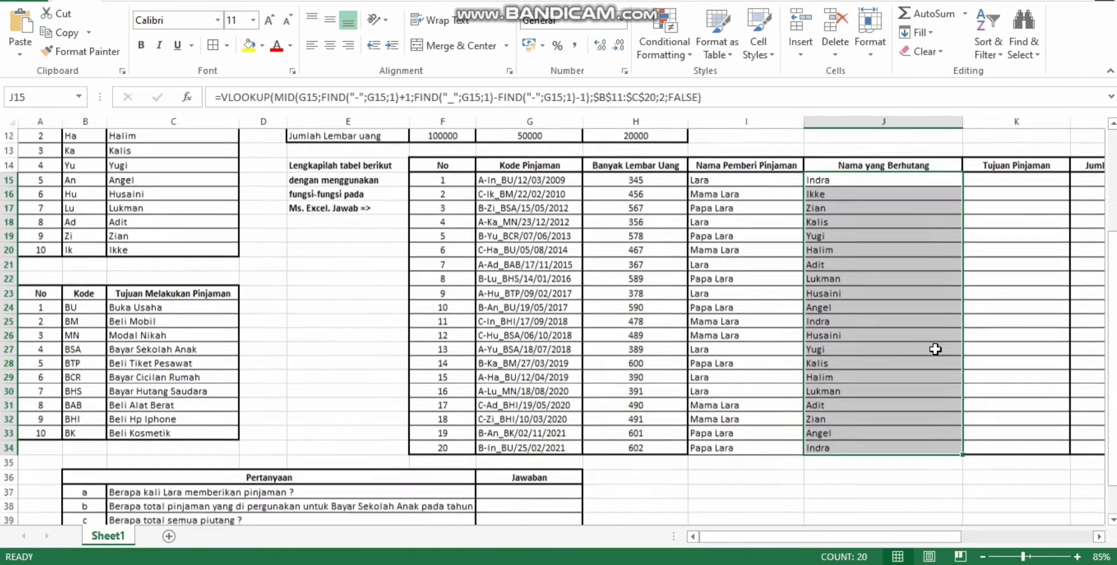
scroll(896, 360, up, 1)
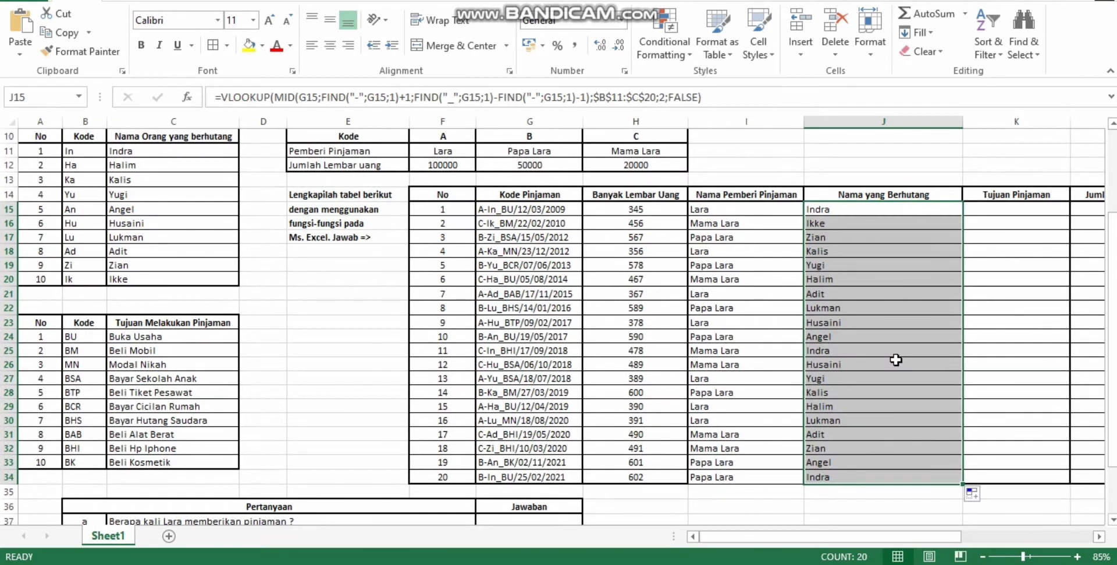
Check the filled formulas in the Nama yang Berhutang column and the neighbouring Tujuan Pinjaman cell K15
click(879, 323)
drag(836, 537, 836, 539)
click(827, 223)
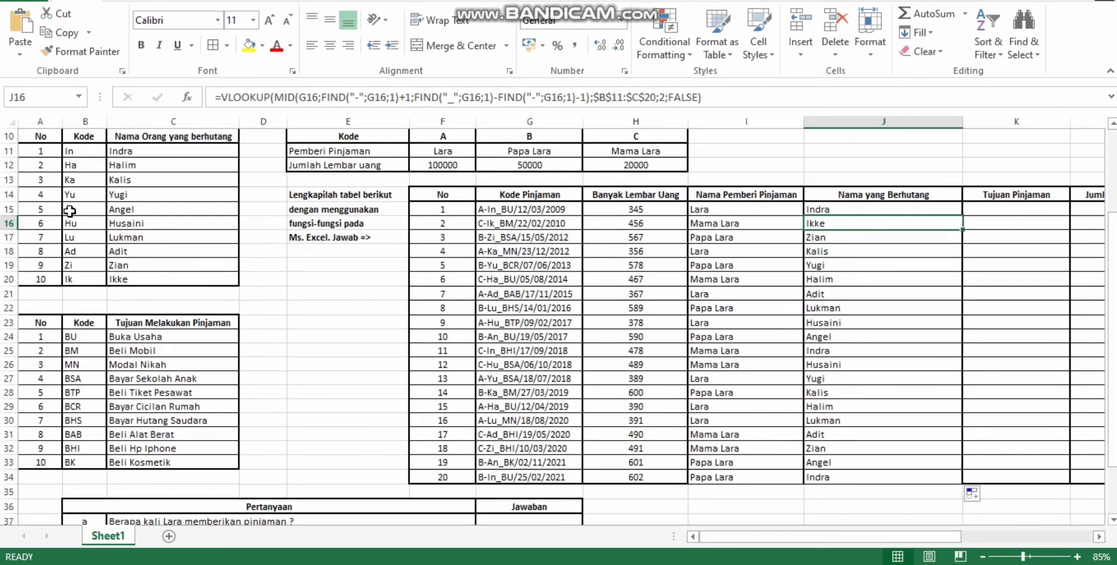
click(837, 239)
click(865, 212)
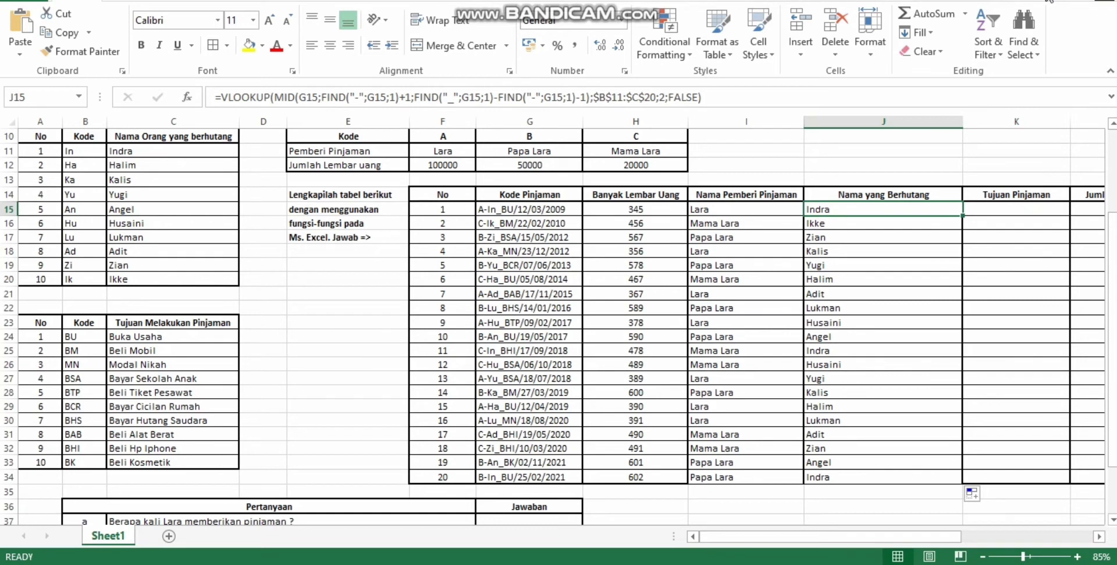
key(Right)
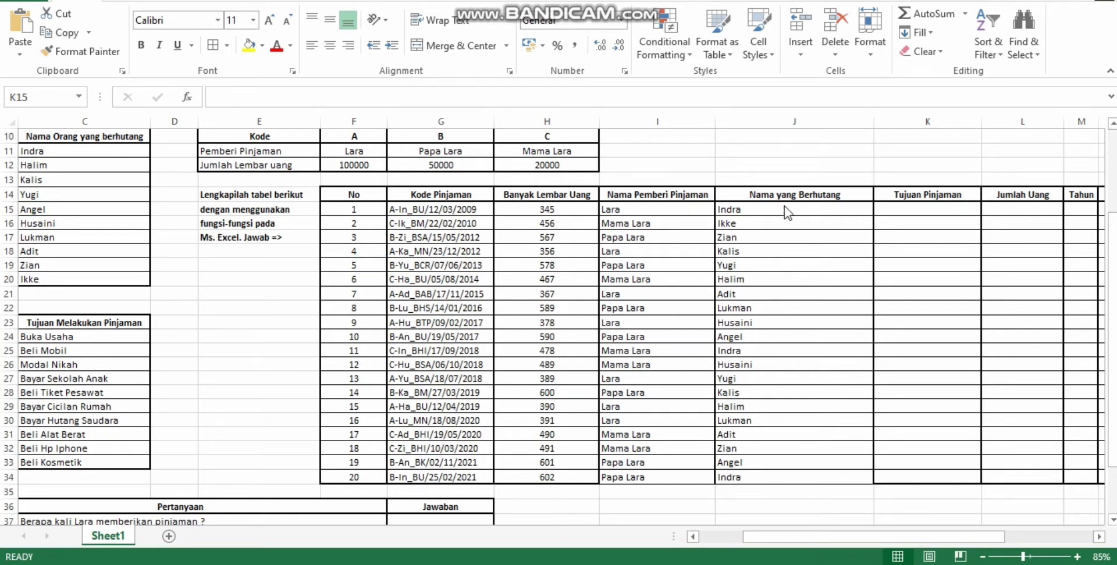
click(767, 208)
click(768, 210)
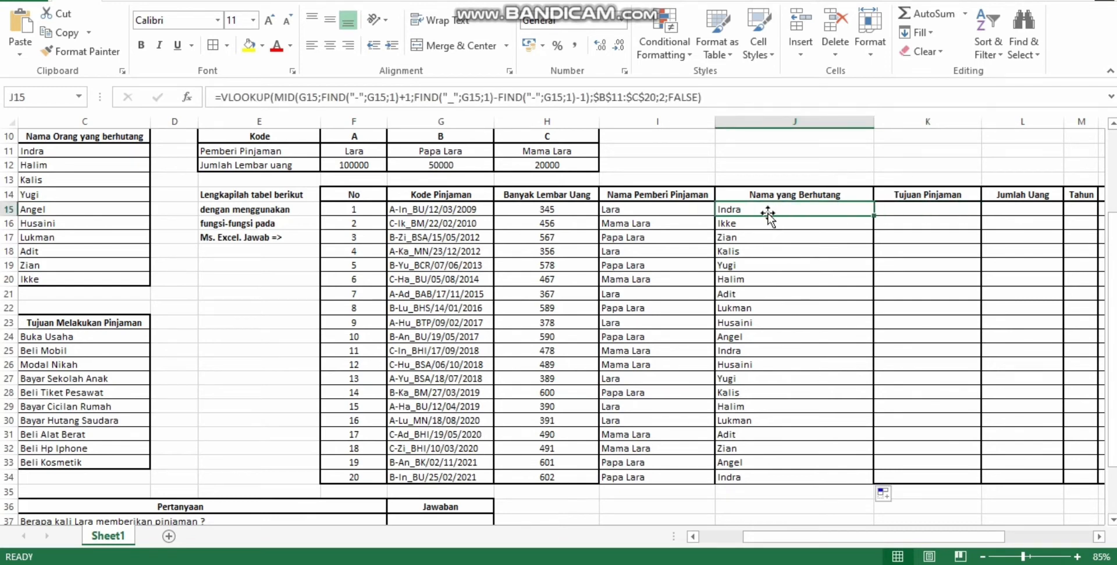
click(895, 216)
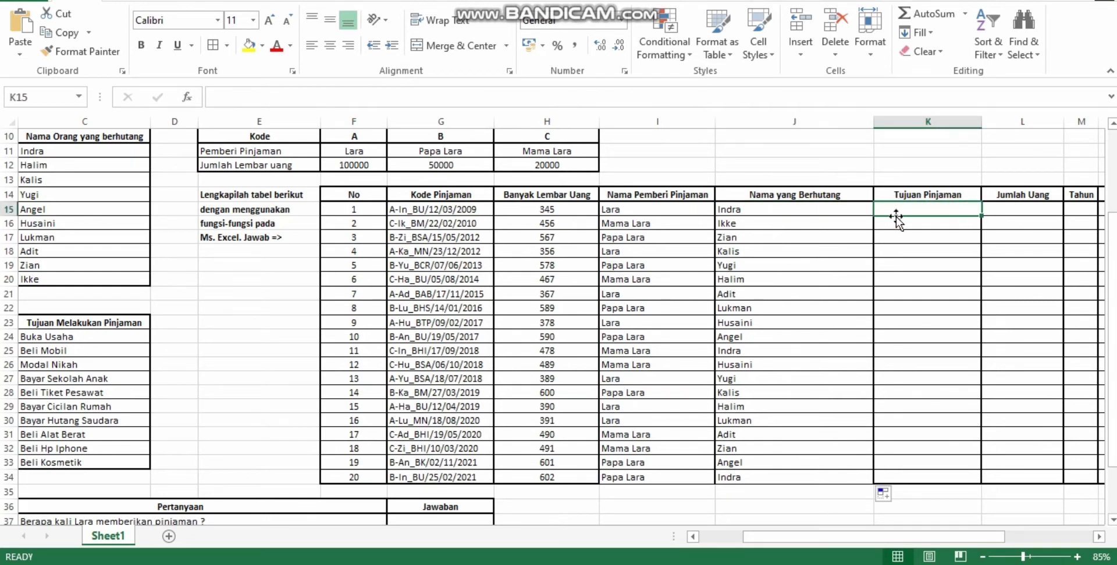
click(826, 208)
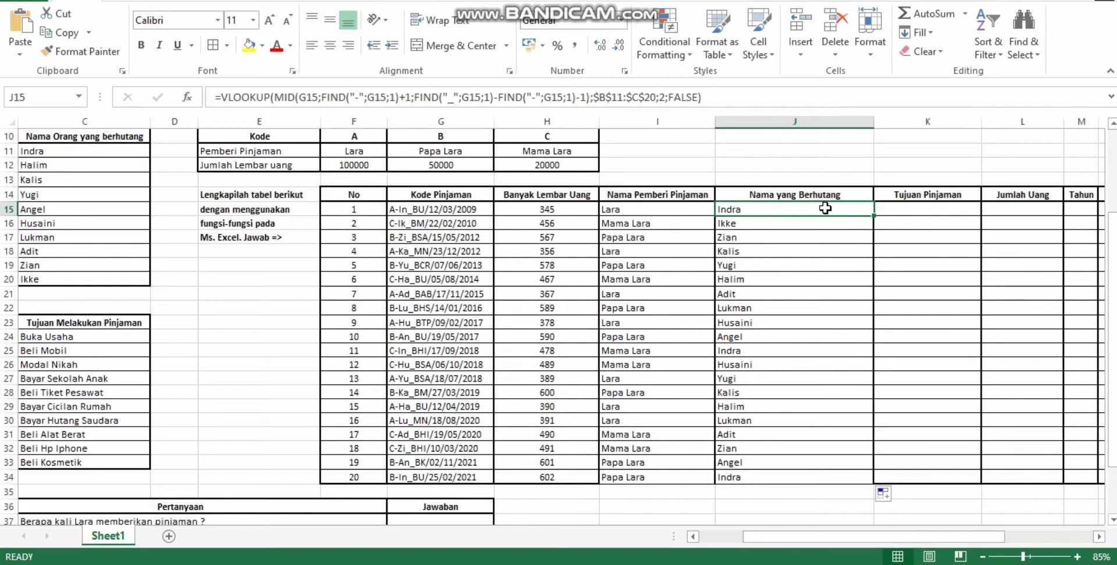
click(902, 207)
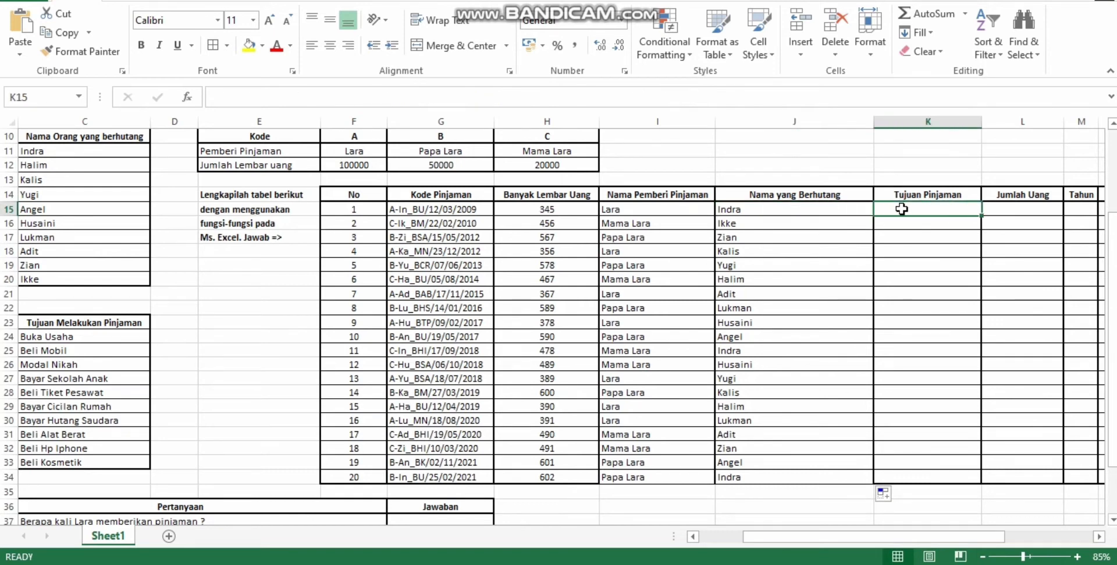
click(815, 208)
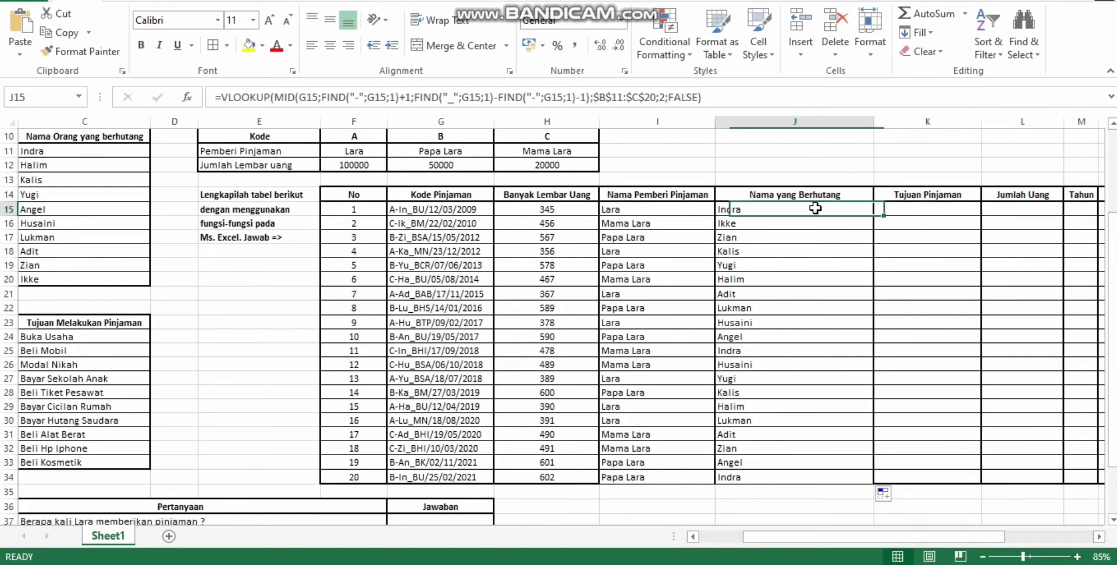
Store the J15 formula as text by putting an apostrophe in front of it
click(217, 97)
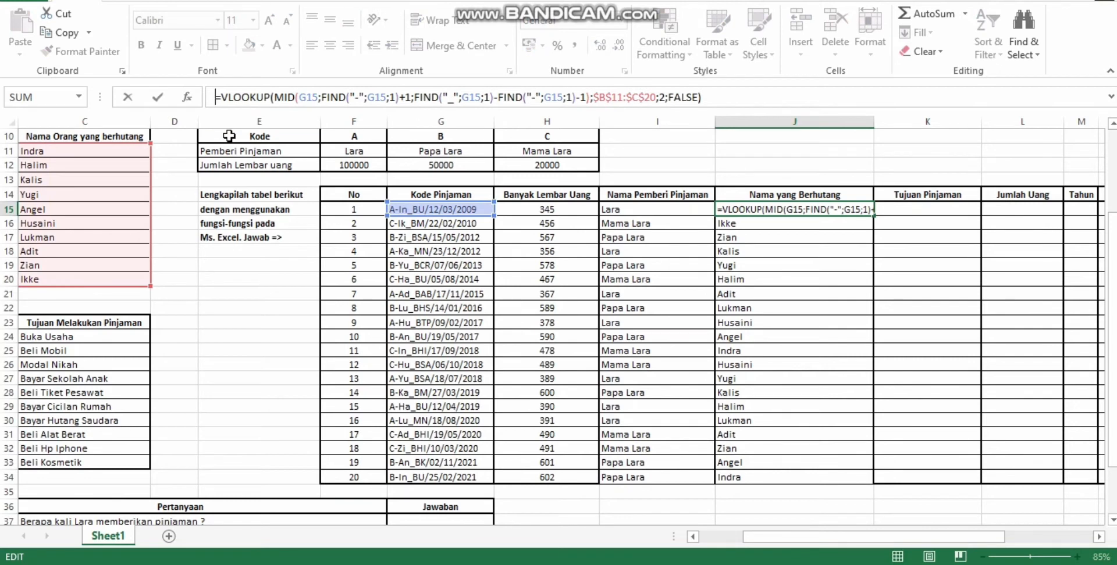
text(')
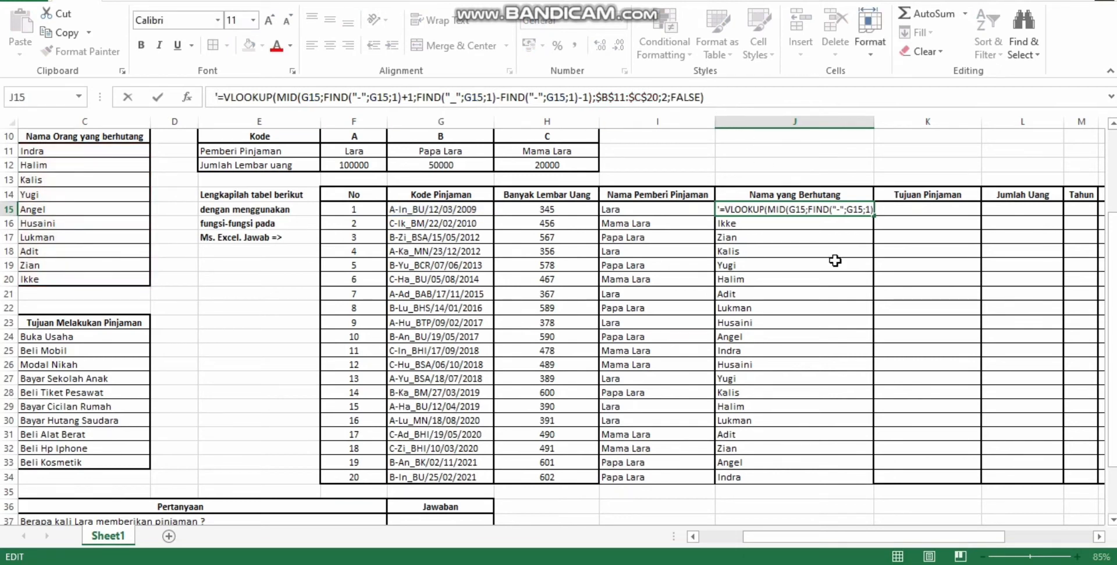
click(808, 251)
Copy the VLOOKUP formula text from J15, without the apostrophe, into K15 under Tujuan Pinjaman
click(775, 210)
drag(719, 100, 219, 102)
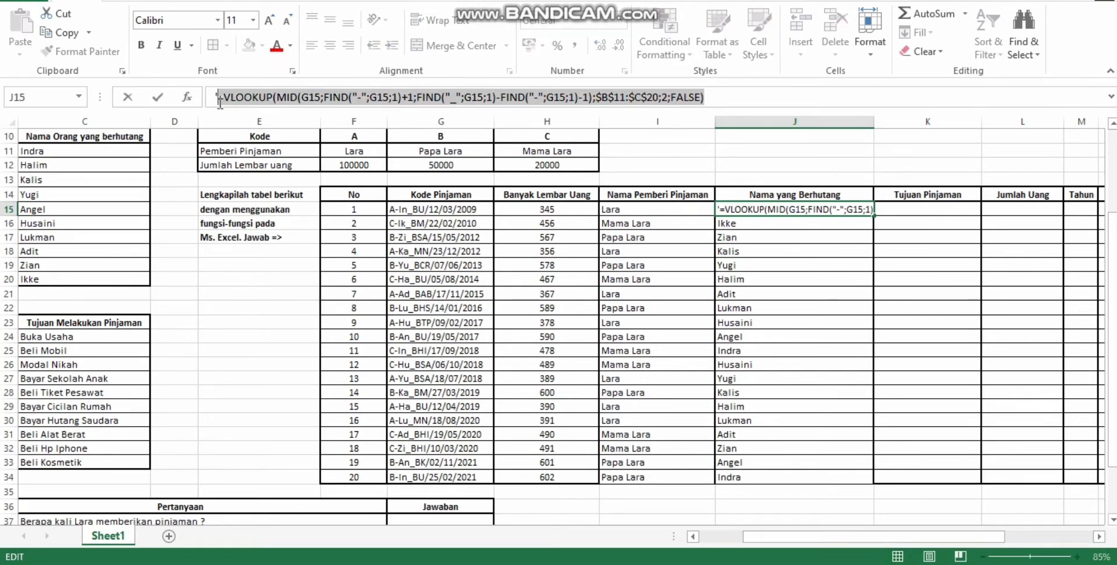
key(ctrl+c)
click(918, 210)
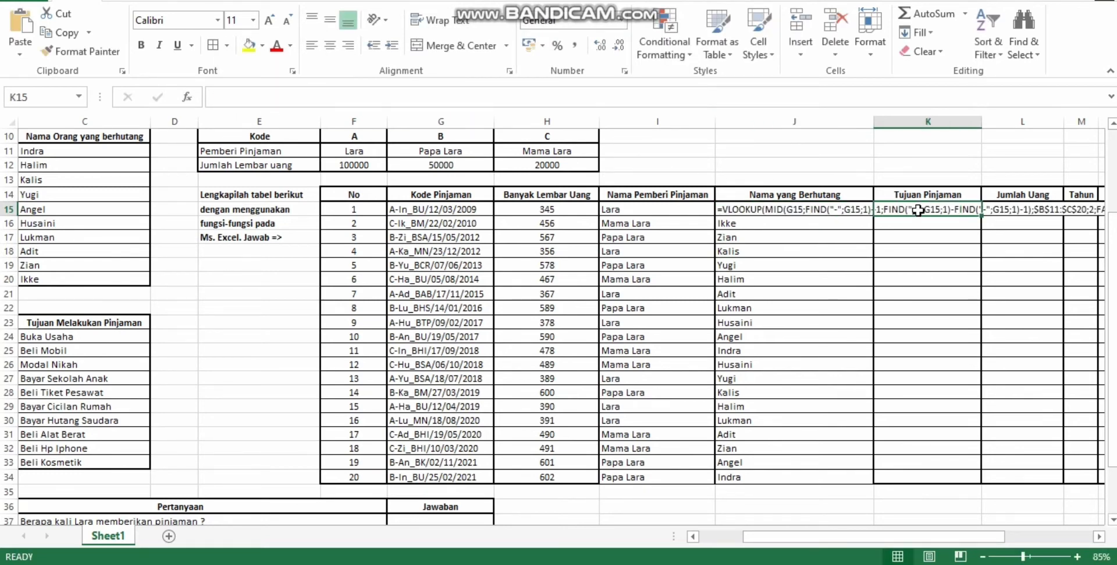
key(ctrl+v)
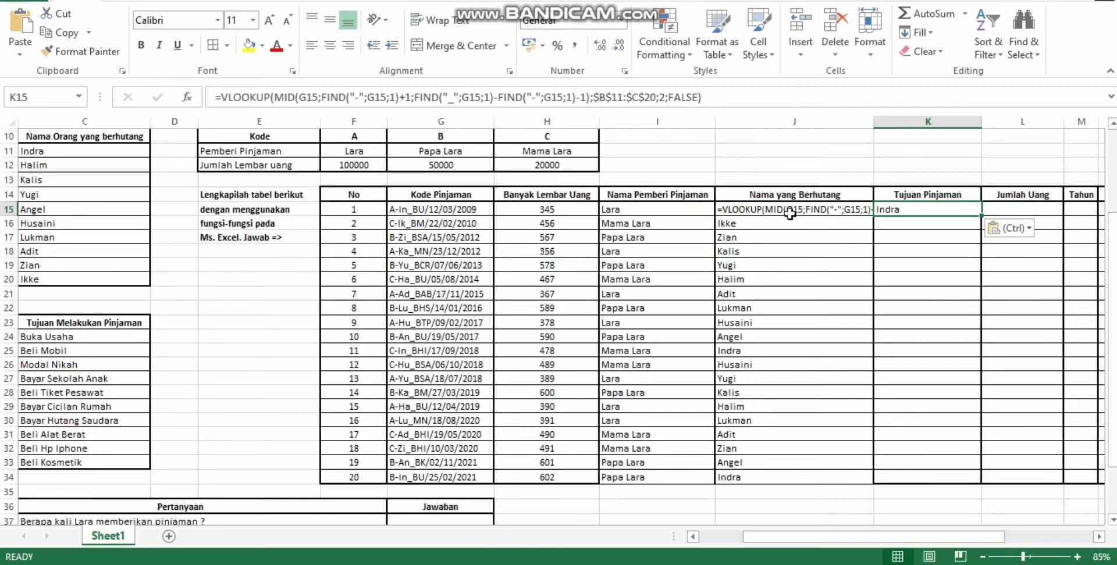
click(789, 213)
click(220, 97)
key(BackSpace)
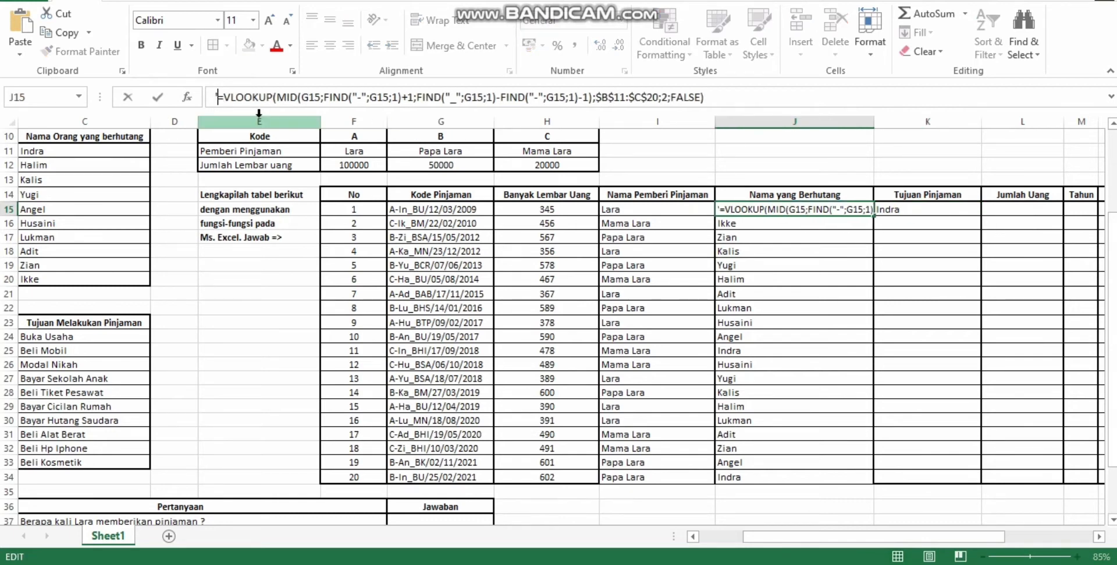
text(=)
click(814, 237)
key(Escape)
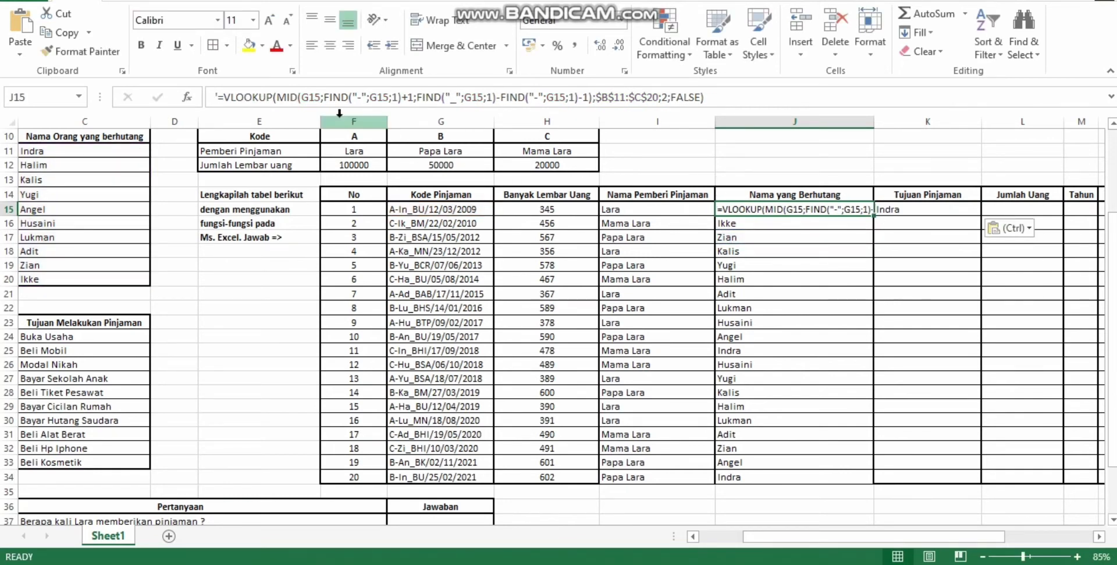
click(216, 93)
key(BackSpace)
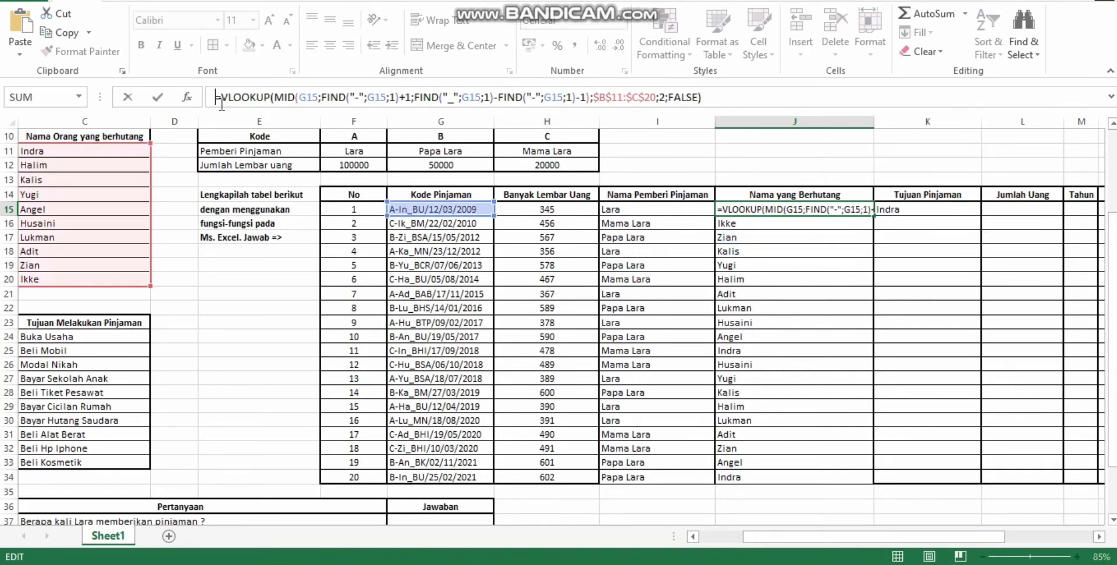
text(=)
click(890, 209)
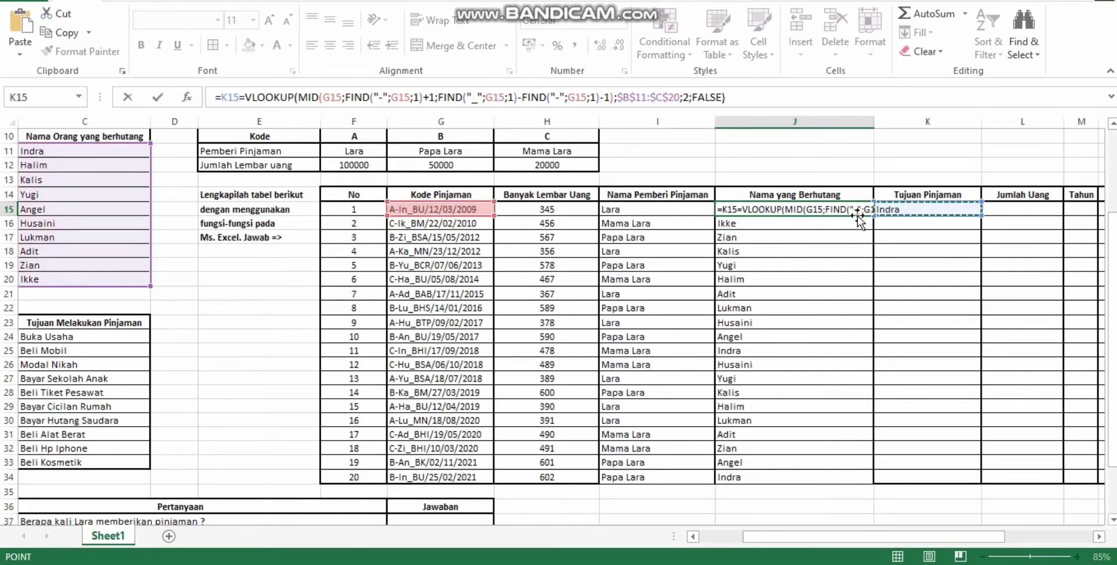
key(Escape)
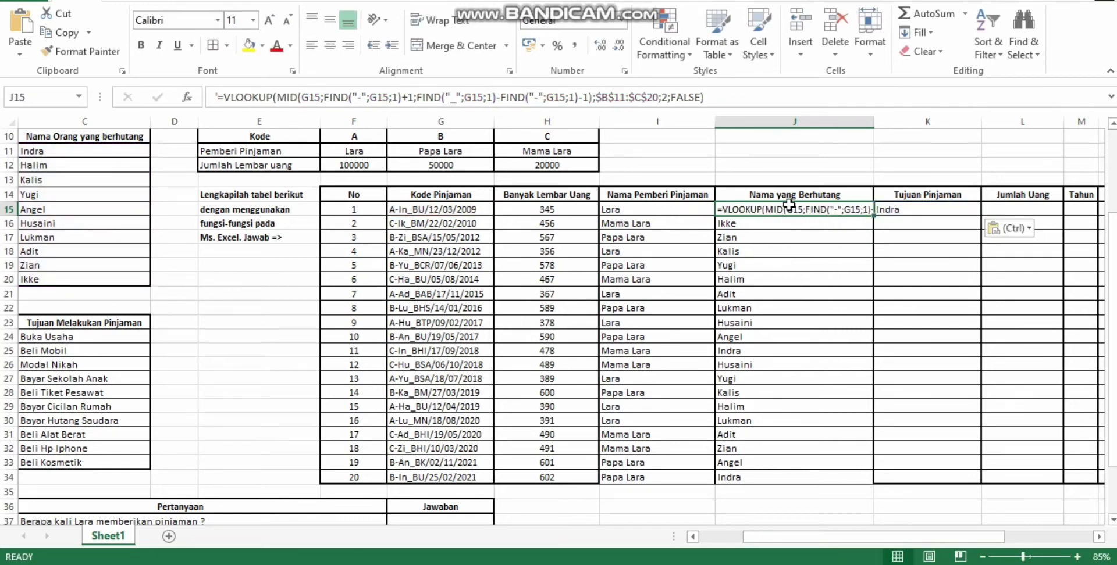
Remove the leading apostrophe from J15 and commit it as a working formula
click(219, 99)
key(BackSpace)
key(ctrl+Return)
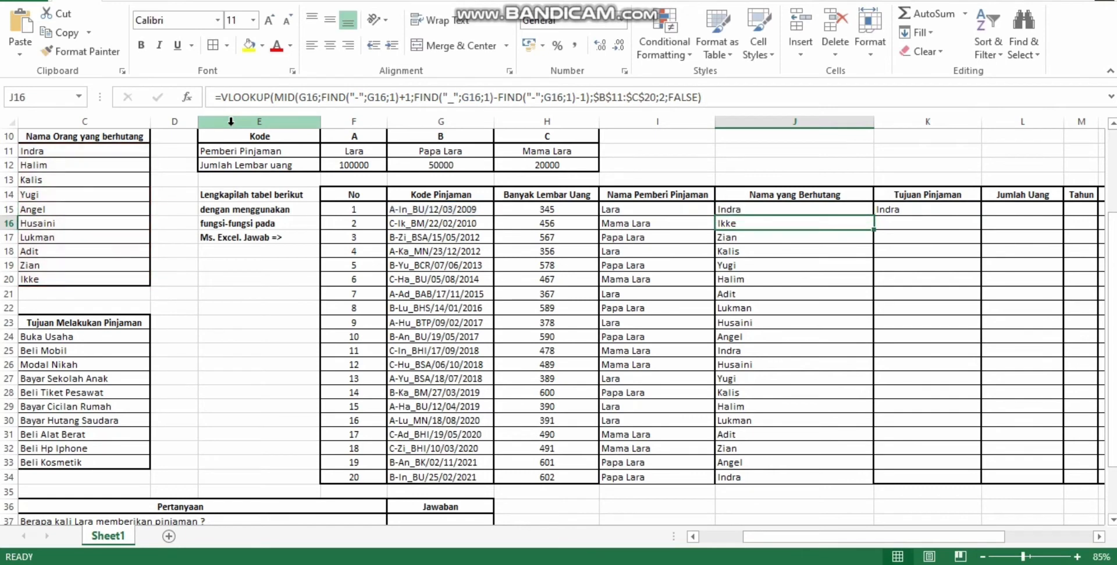
Compare the formulas in J15 and K15, and examine the Kode and Tujuan Melakukan Pinjaman lookup table
key(Right)
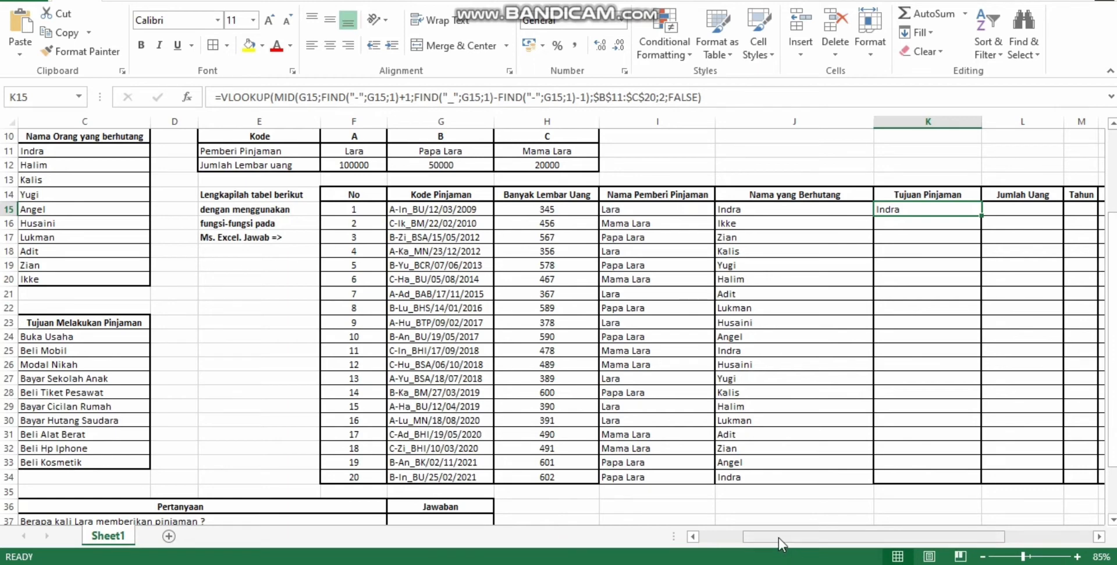
drag(779, 538, 734, 539)
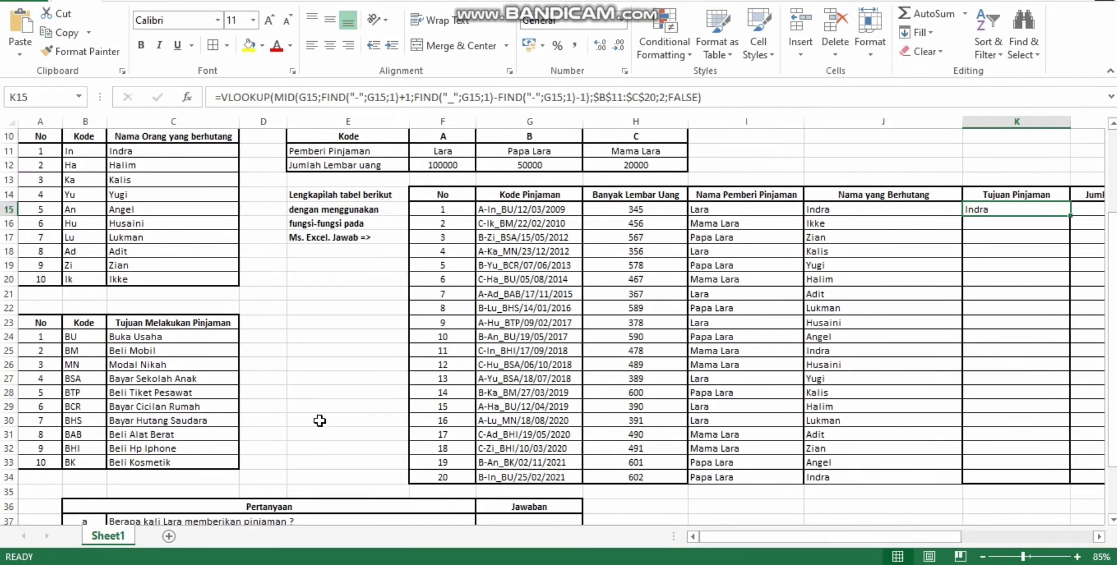
scroll(296, 414, down, 1)
scroll(296, 414, down, 1)
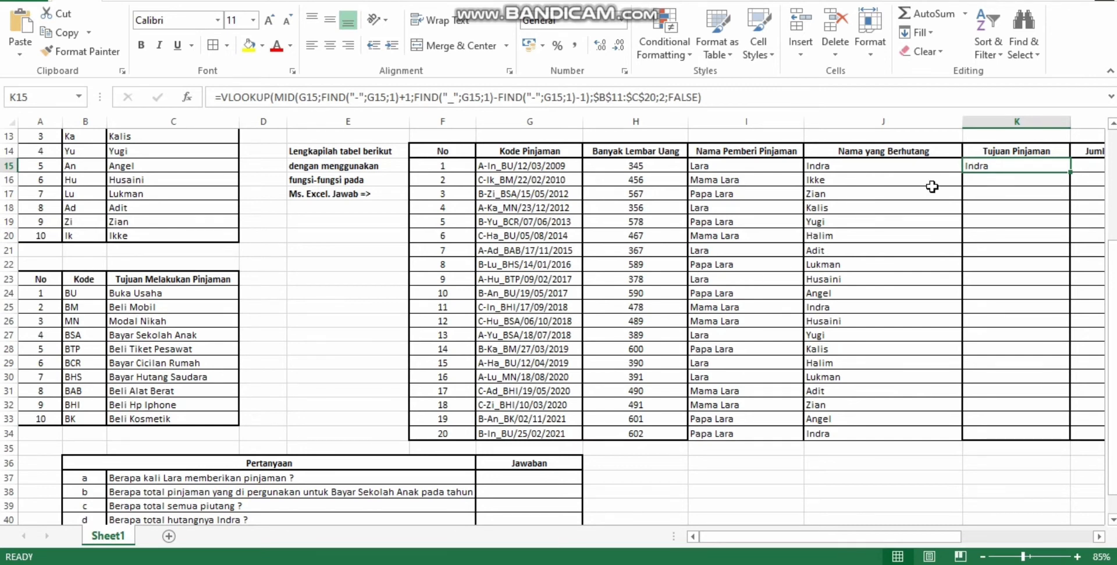
click(865, 167)
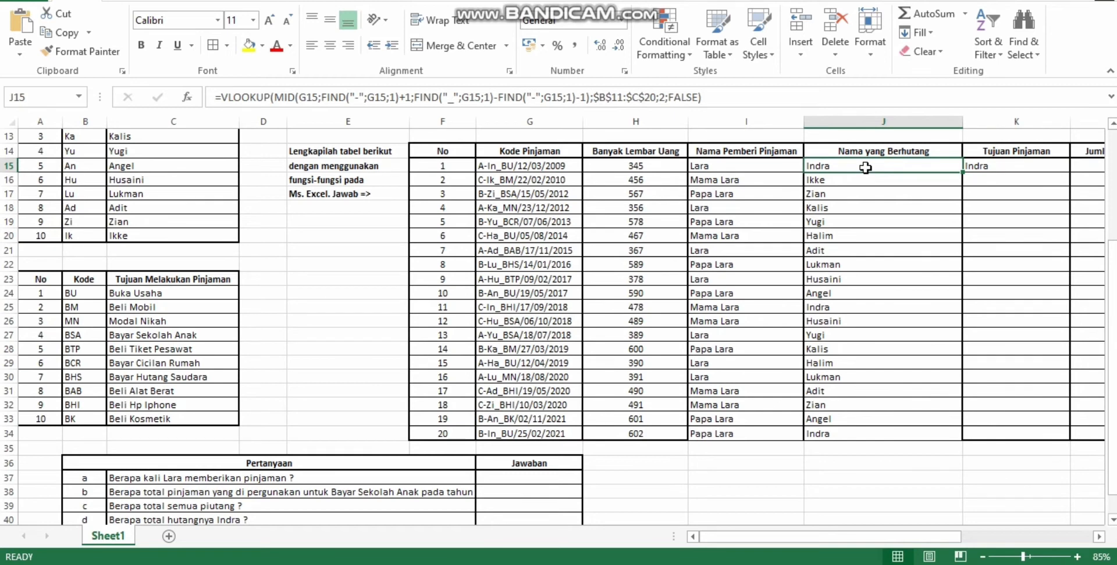
click(992, 169)
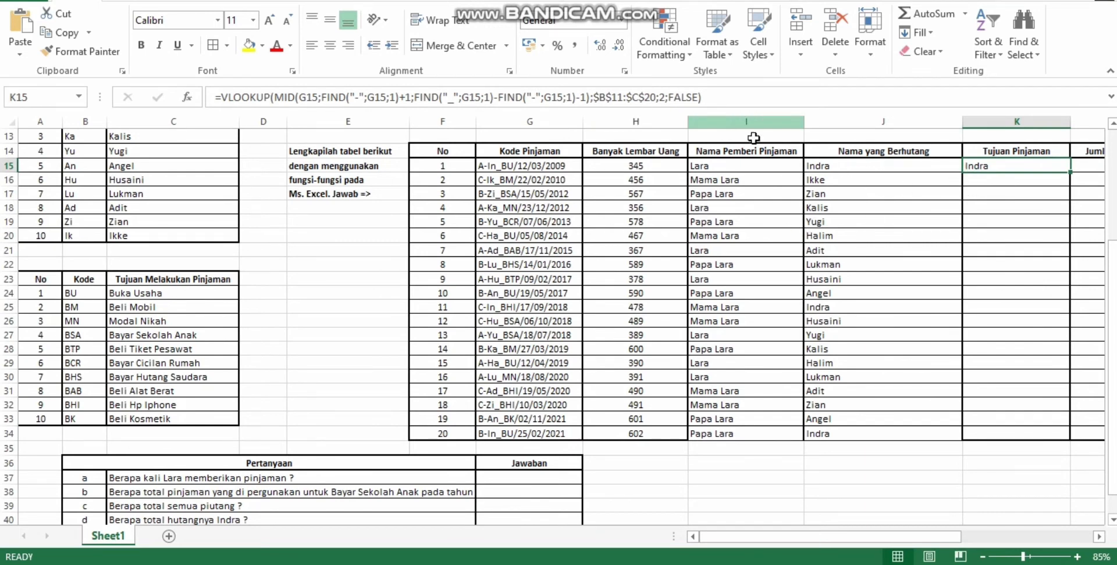
scroll(114, 216, up, 1)
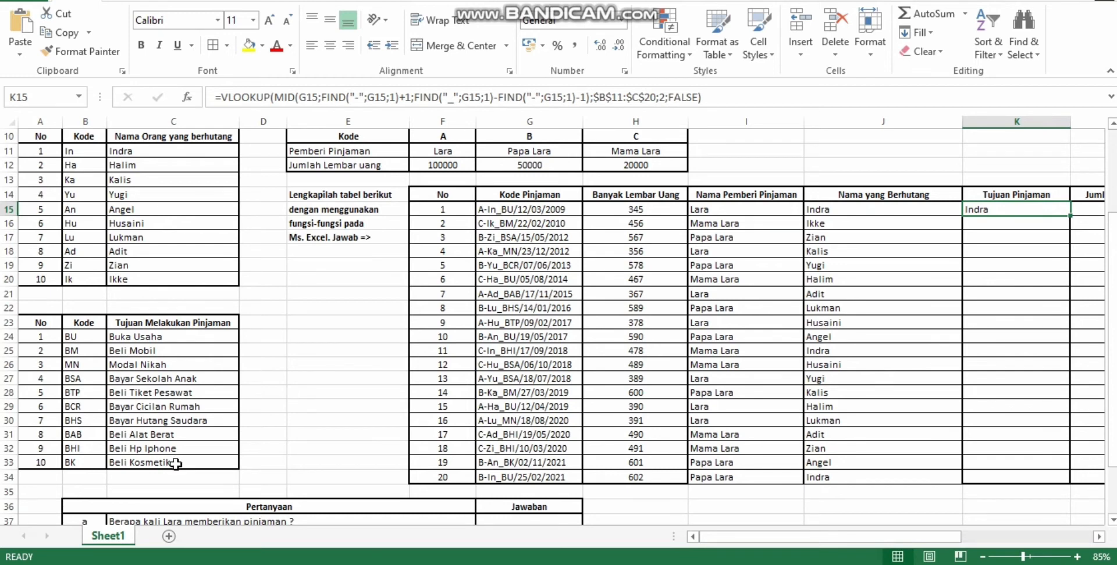
Change the table range of the VLOOKUP formula in K15 to $B$24:$C$33
click(618, 97)
key(Delete)
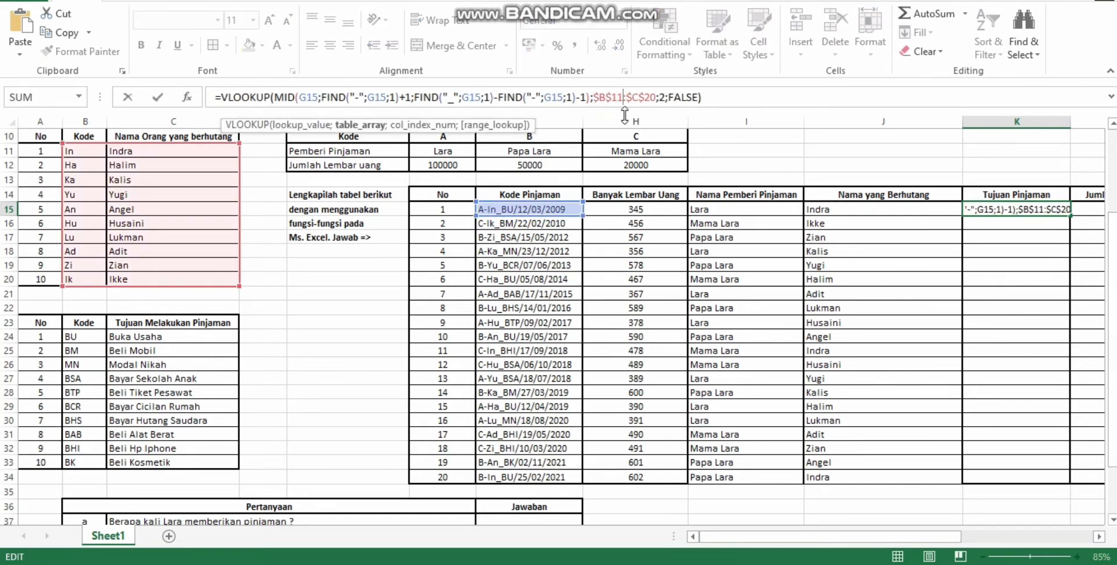
key(BackSpace)
text(24)
key(Right)
key(Right)
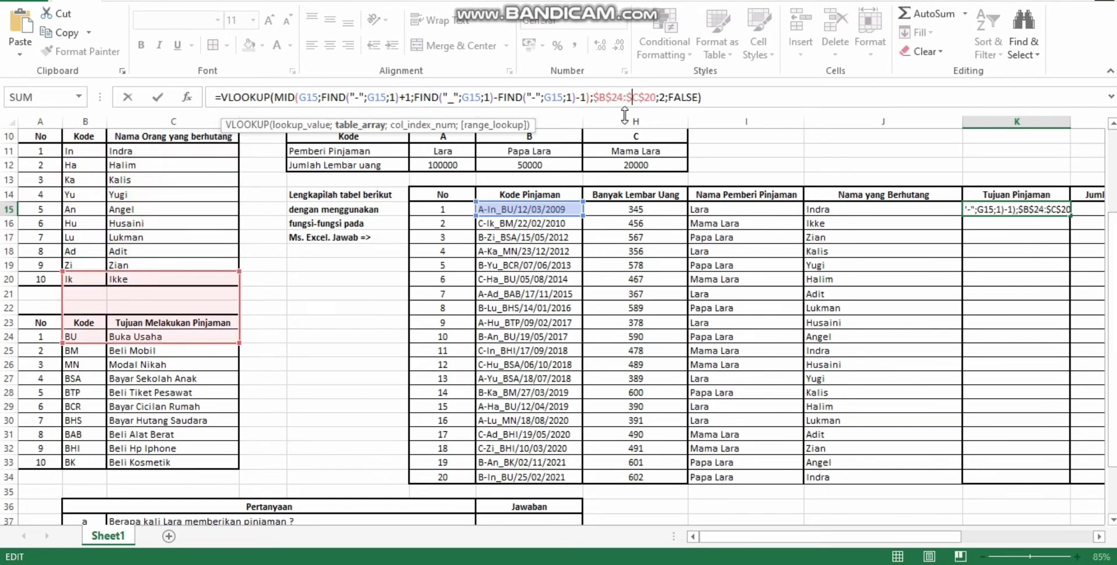
key(Right)
key(BackSpace)
key(BackSpace)
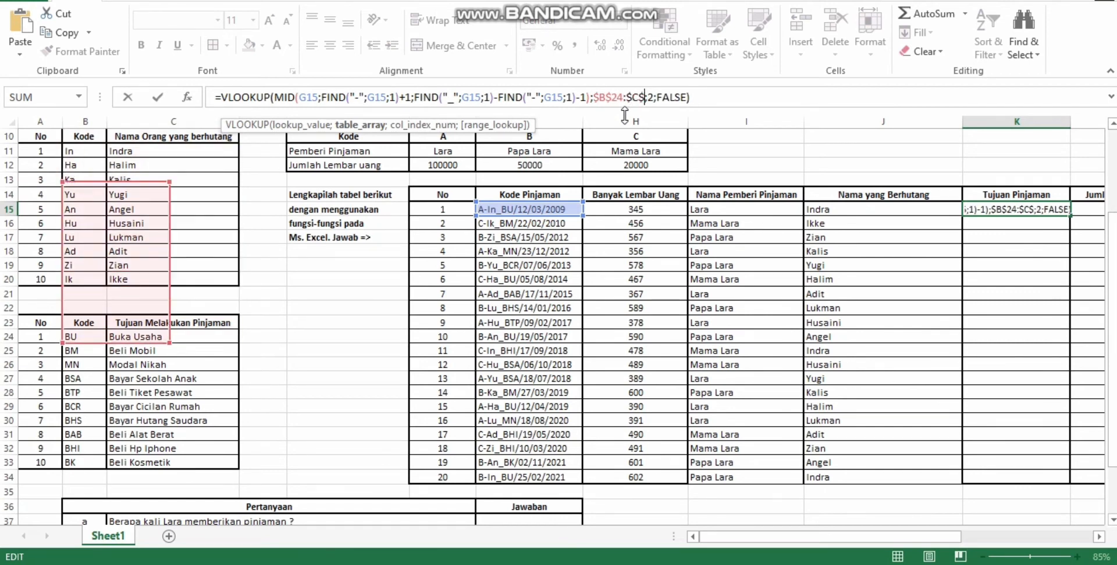
text(33)
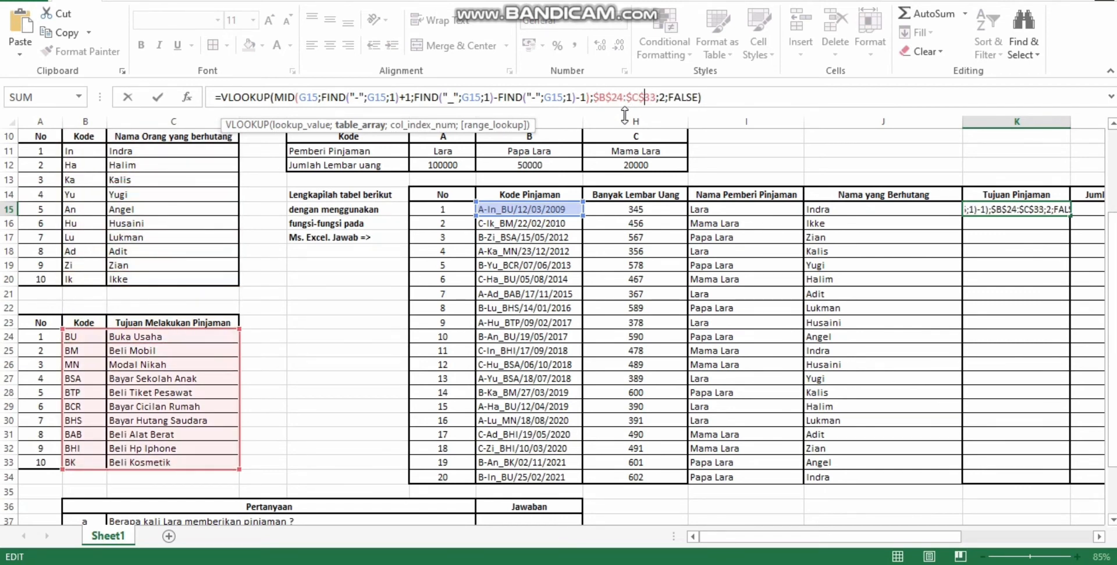
Set the search text of the first FIND function in the K15 formula to an underscore "_"
key(Left)
key(Left)
key(Left)
key(Left)
key(Left)
key(Left)
key(Left)
key(Left)
key(Left)
key(Left)
key(Left)
key(Left)
key(Left)
key(Left)
key(Left)
key(Left)
key(Left)
key(Left)
key(Left)
key(Left)
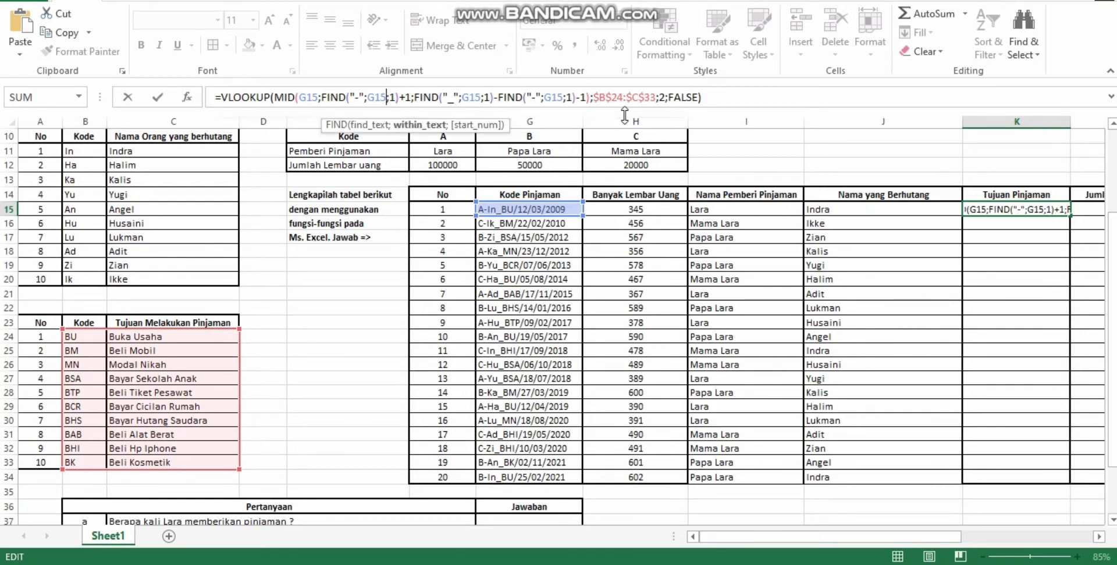
key(Left)
key(Left)
key(Left)
key(Left)
key(Left)
key(Left)
key(Left)
key(Left)
key(Left)
key(Left)
key(Left)
key(Left)
key(Left)
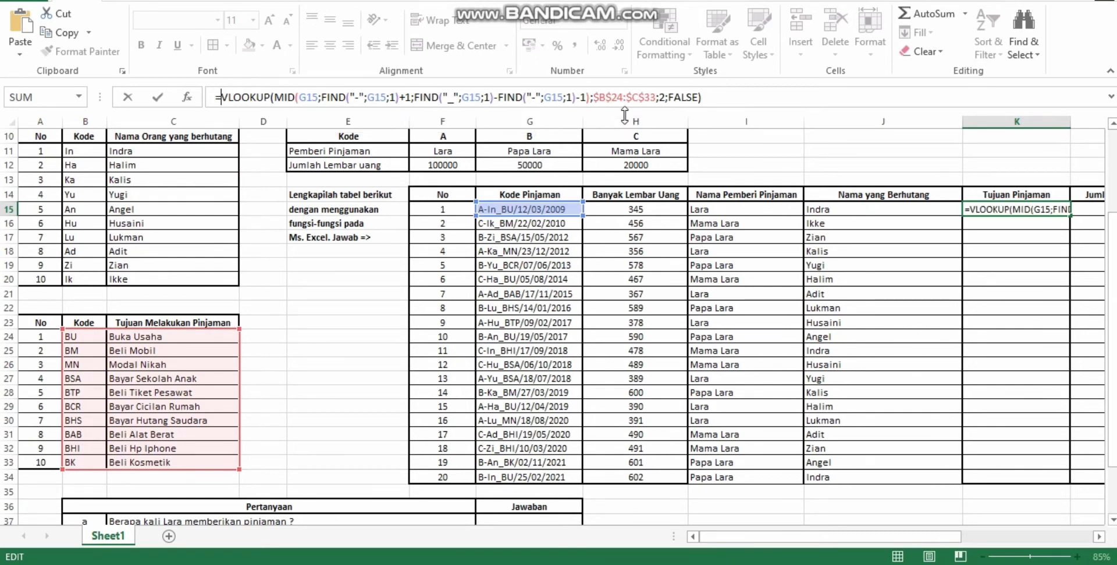
key(Right)
key(Right)
key(Right)
key(Right)
key(Right)
key(Right)
key(Right)
key(Right)
key(Right)
key(Right)
key(Right)
key(Right)
key(Right)
key(Right)
key(Right)
key(Right)
key(Right)
key(Right)
key(Right)
key(Right)
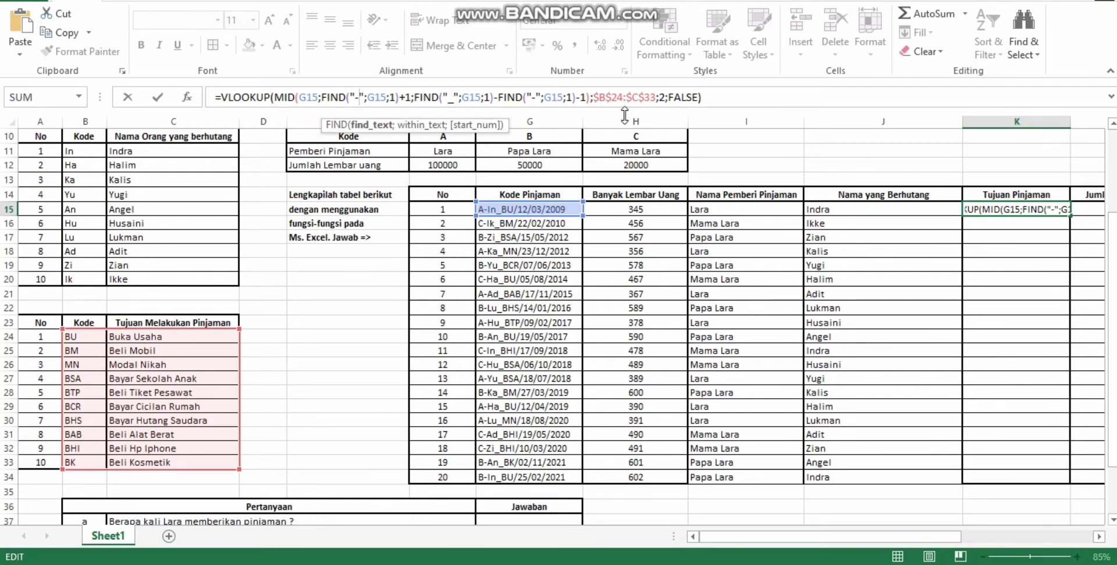
key(BackSpace)
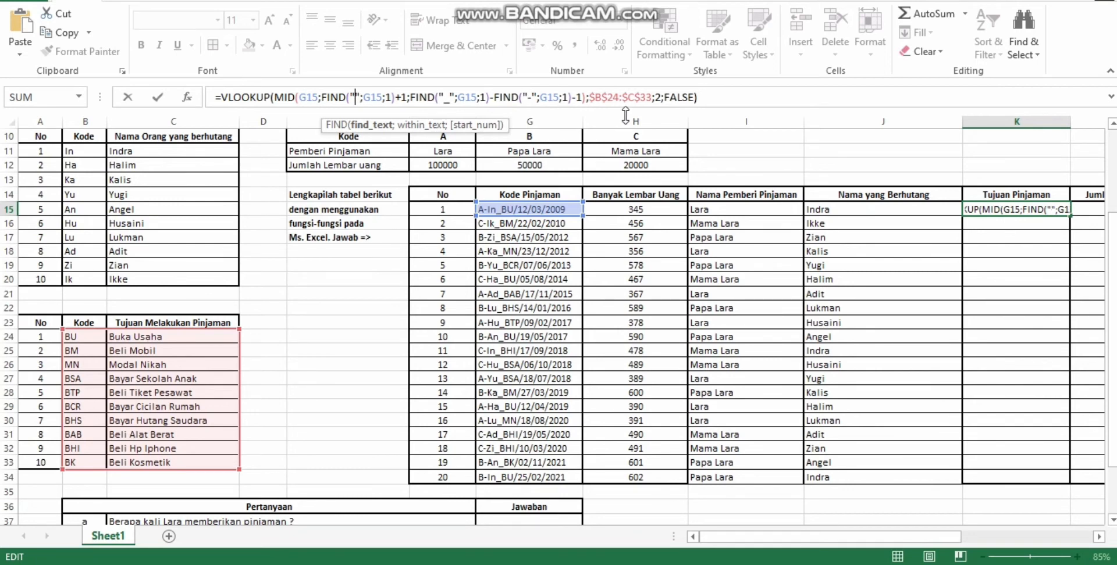
text(_)
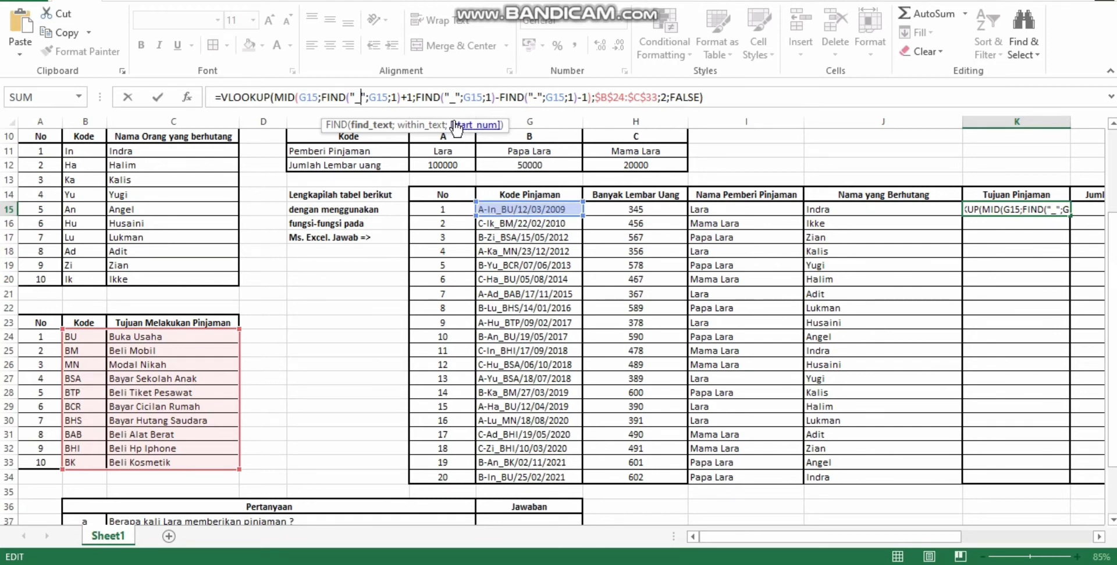
Set the second FIND's search text in K15 to "/" and the last FIND's to "_", and commit the formula
click(456, 97)
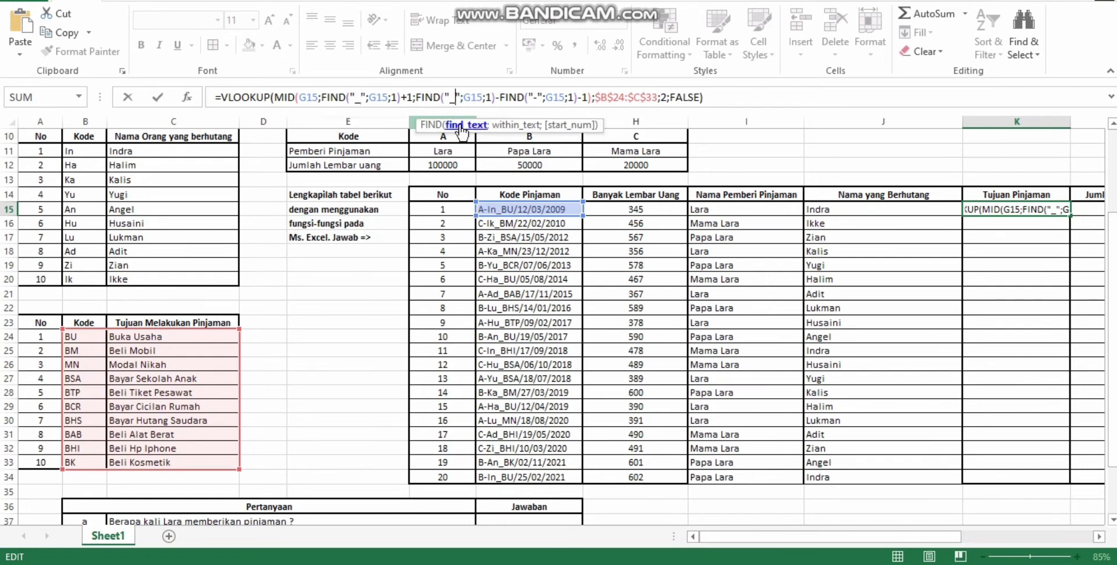
key(BackSpace)
text(/)
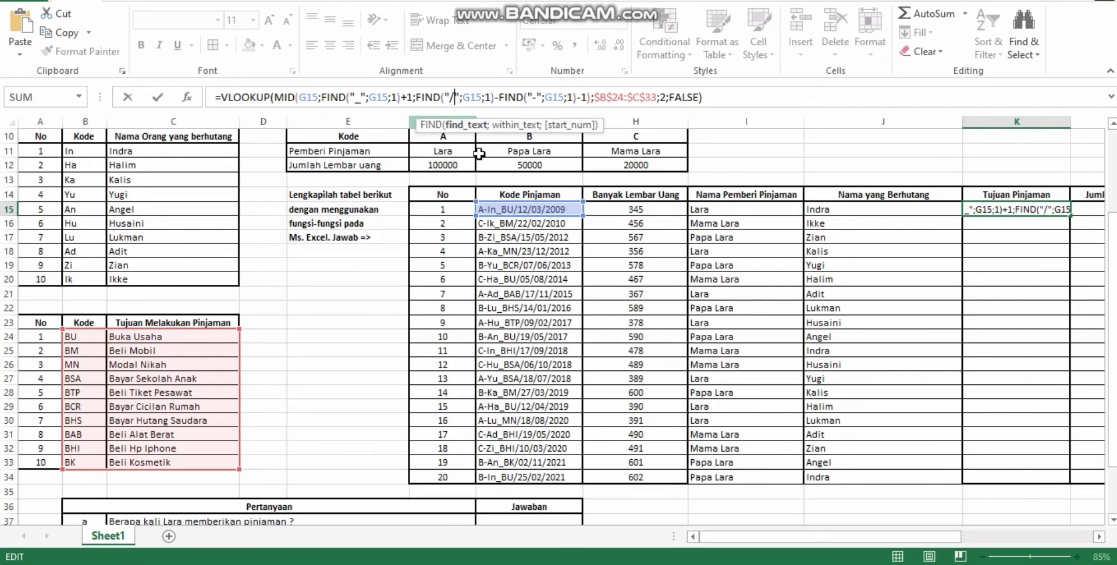
click(537, 100)
key(BackSpace)
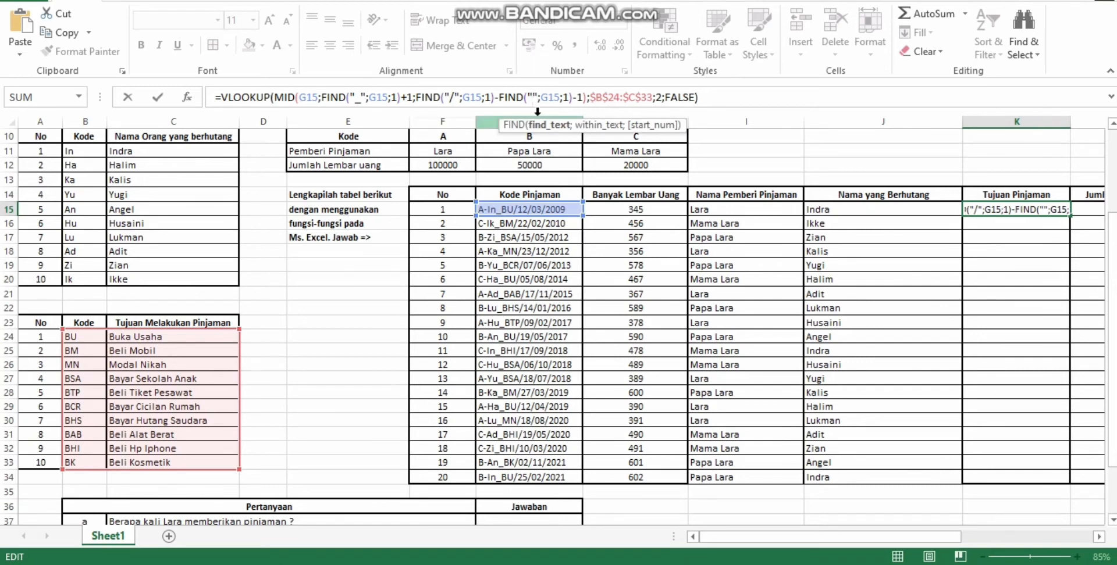
text(_)
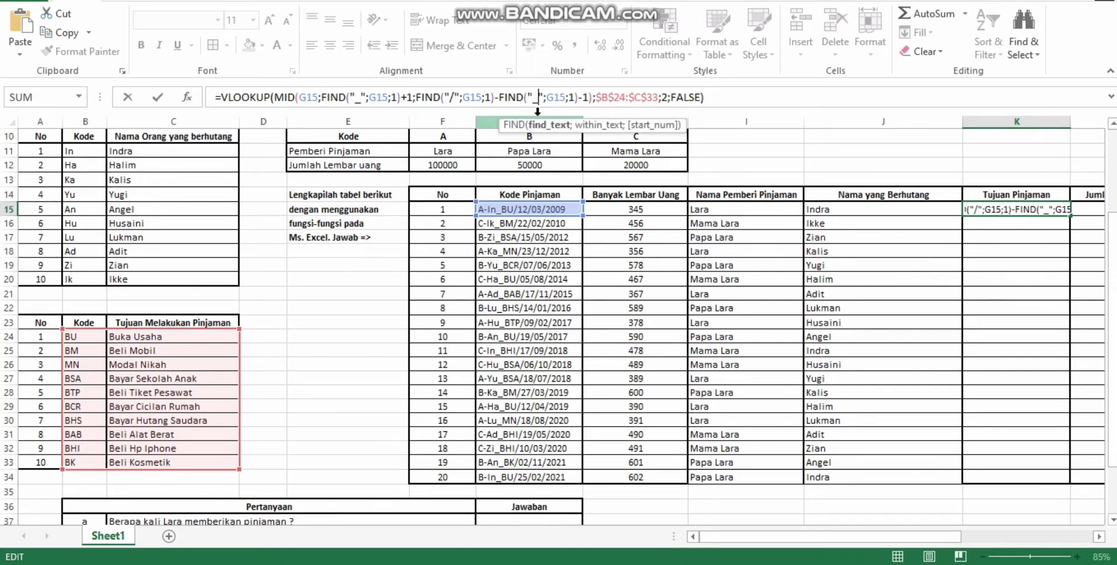
key(Return)
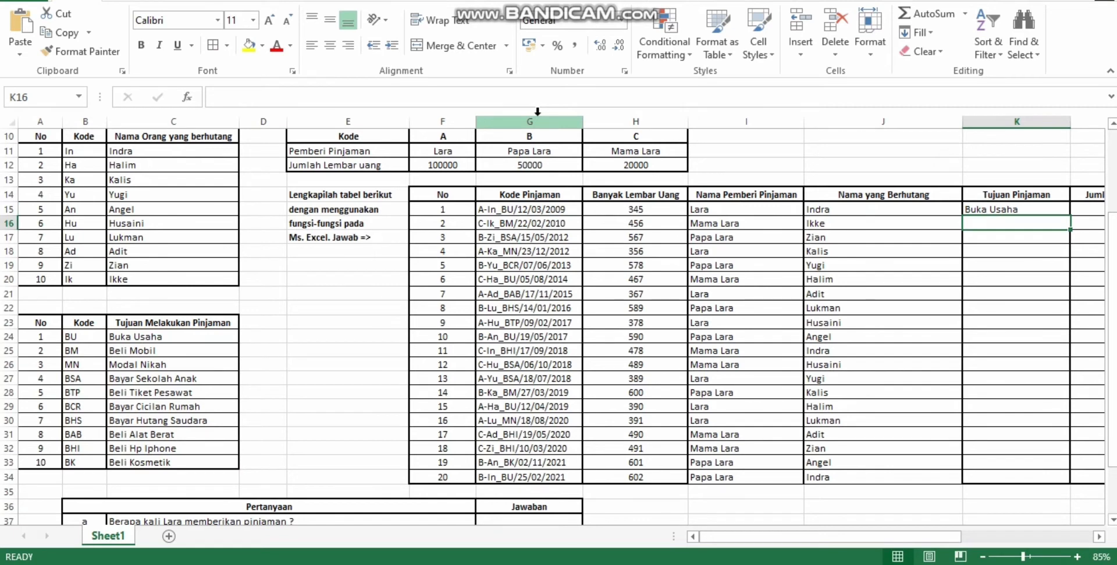
Fill the K15 formula down the Tujuan Pinjaman column to K34
key(Up)
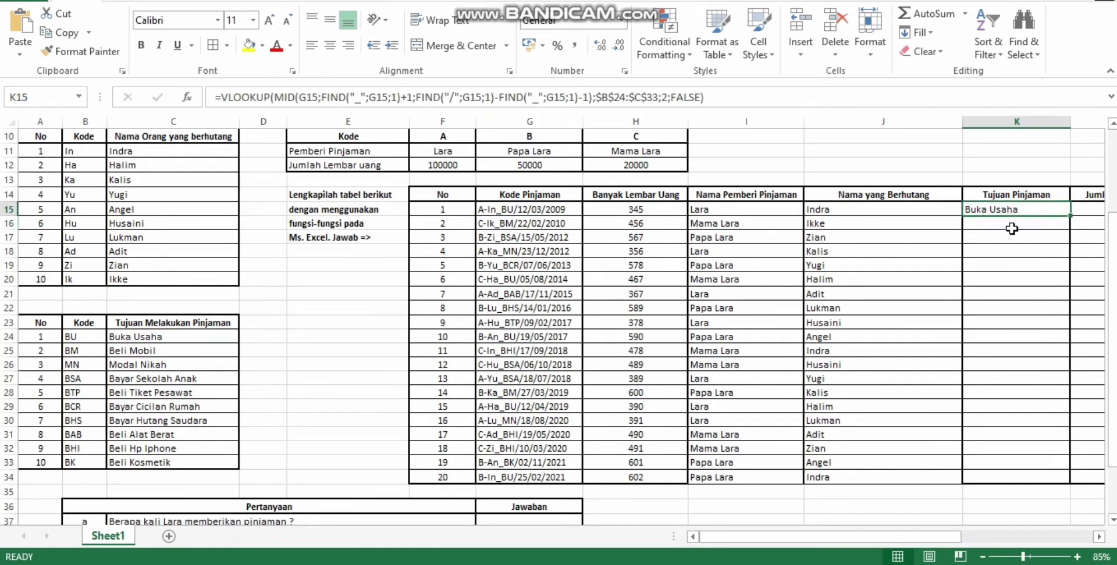
double_click(1070, 217)
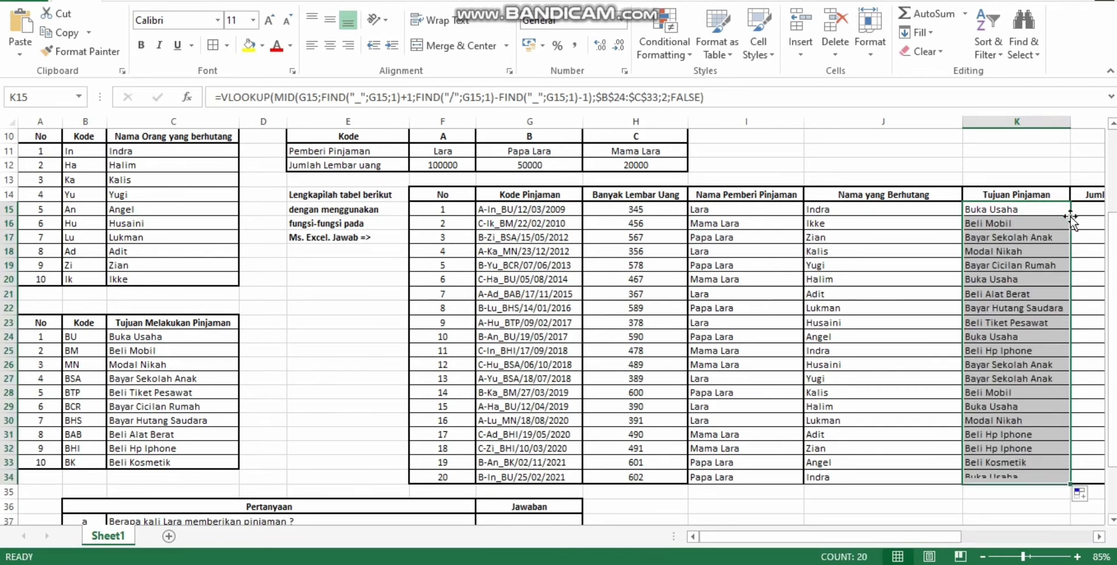
click(992, 339)
click(992, 339)
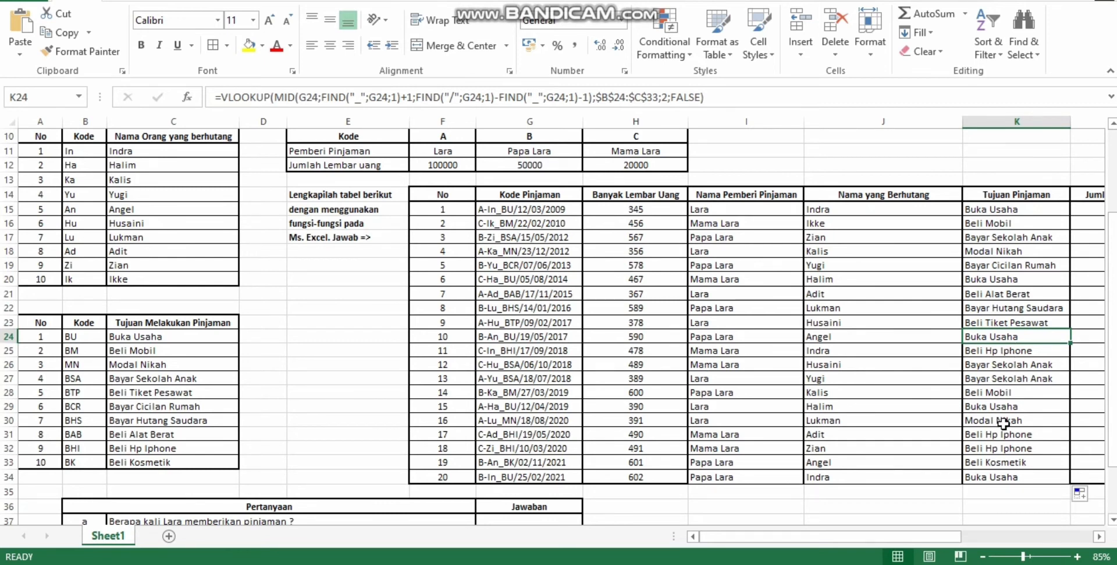
Start an HLOOKUP formula in L15 under Jumlah Uang with I15 as the lookup value
drag(804, 538, 870, 534)
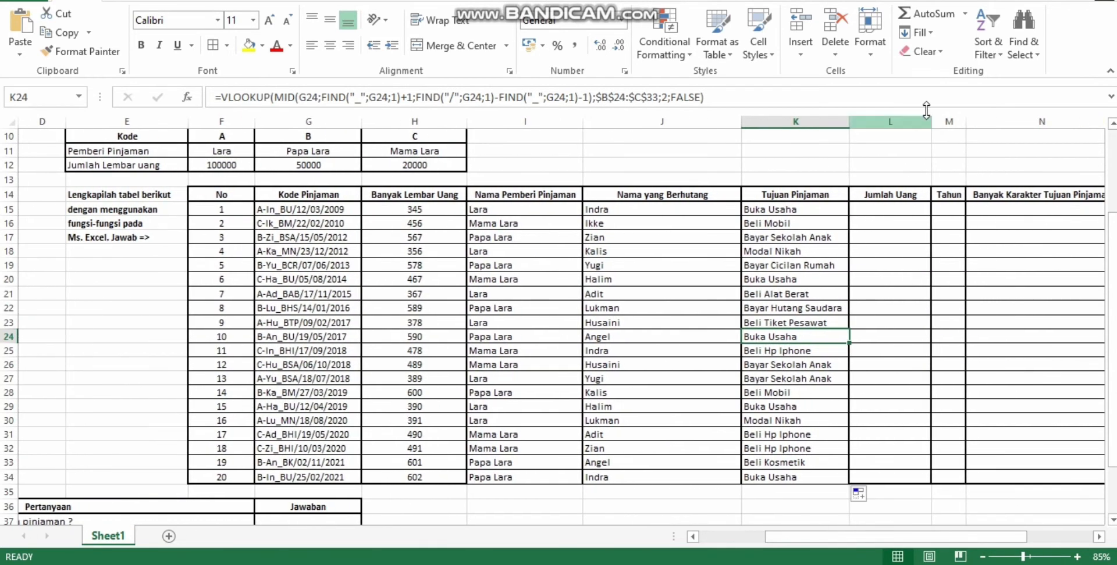
click(884, 210)
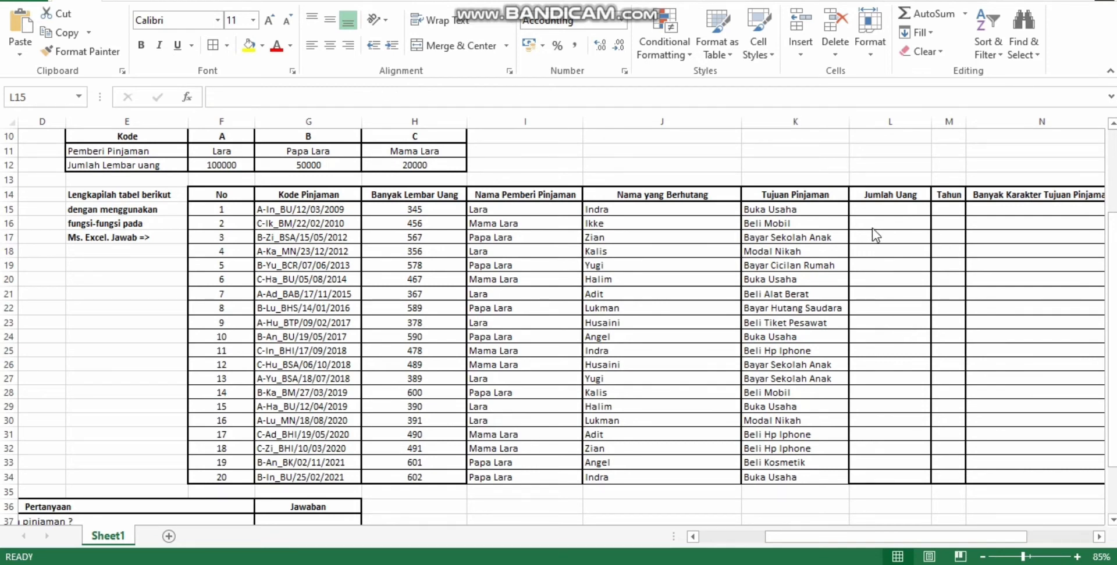
click(874, 211)
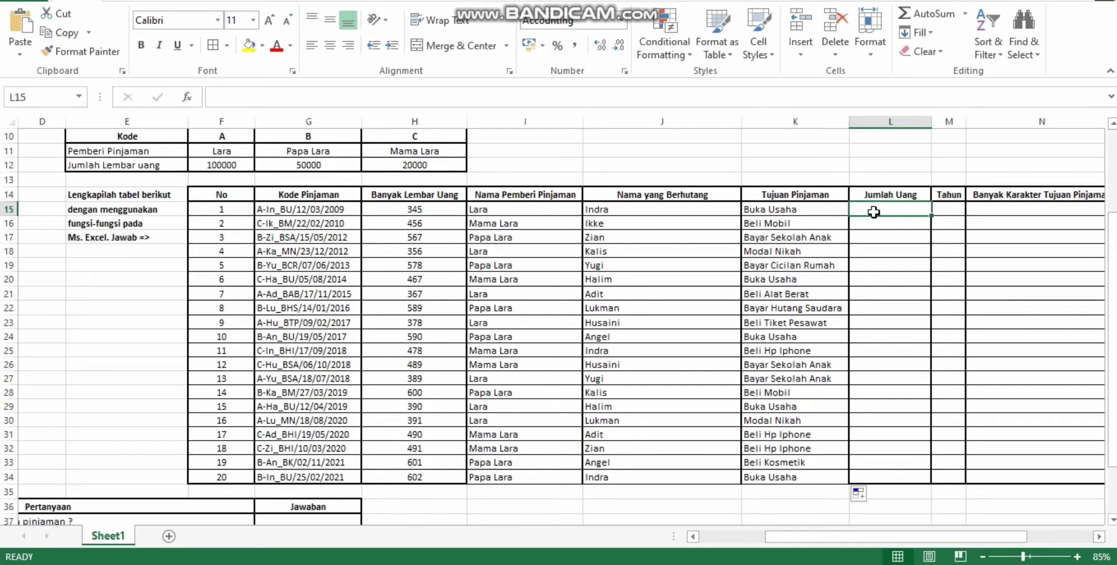
text(=)
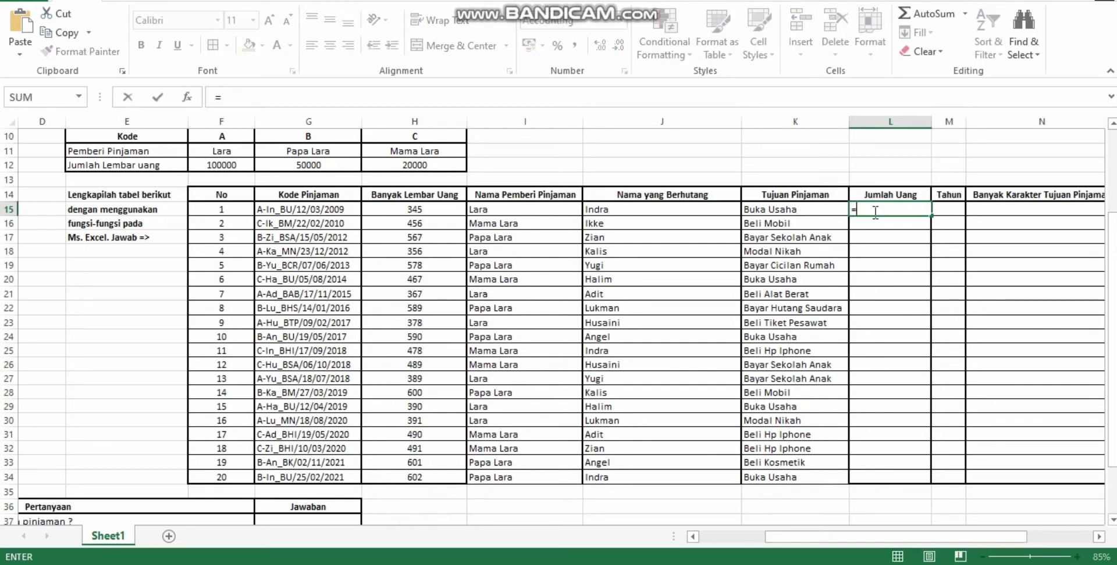
text(hloo)
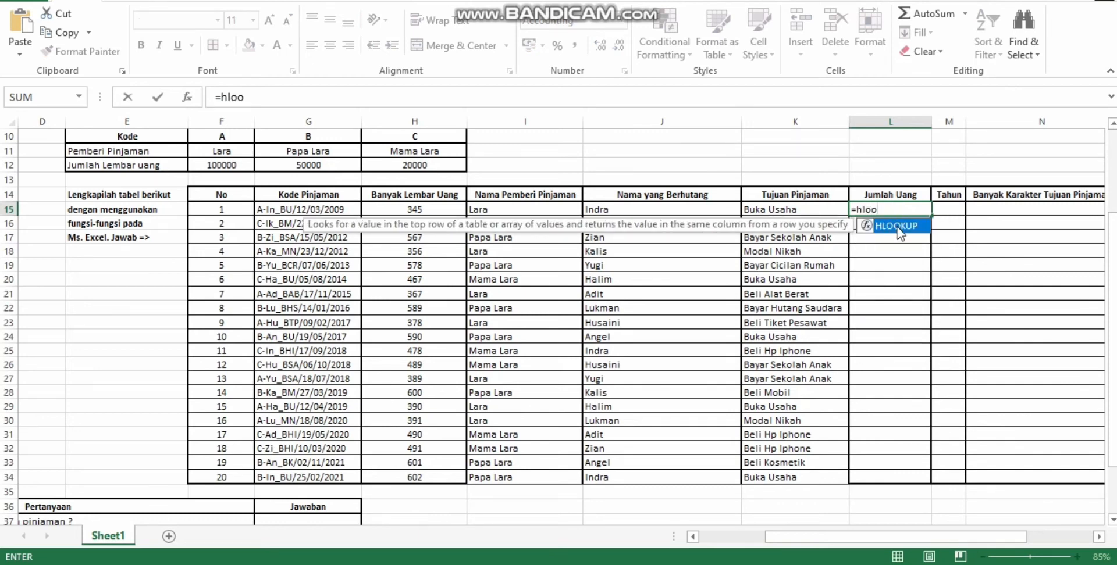
double_click(898, 231)
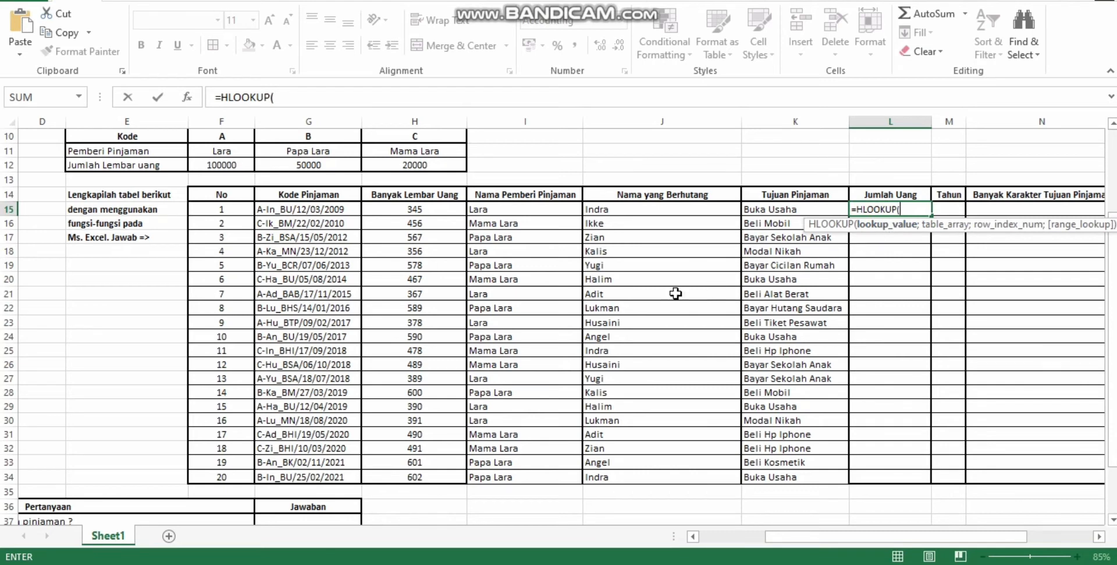
click(541, 210)
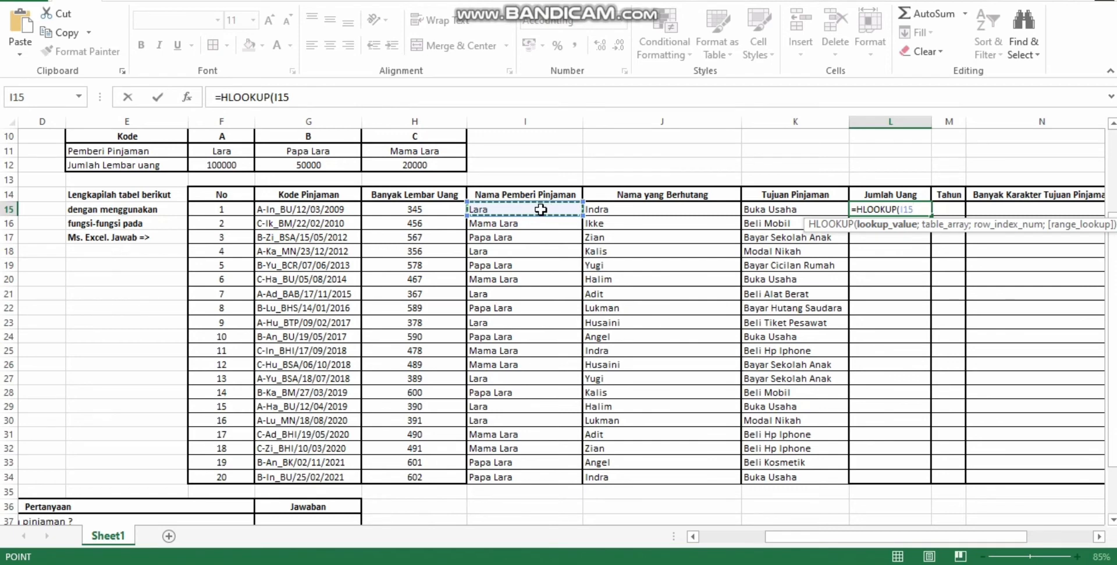
text(;)
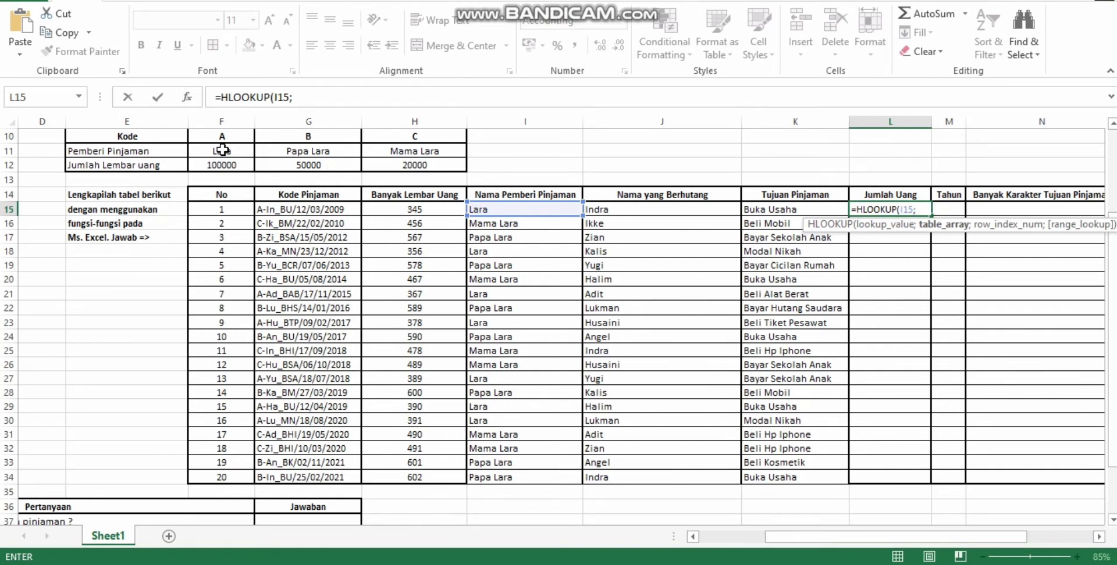
Complete the L15 HLOOKUP with table range F11:H12, row index 2 and FALSE for exact match, and commit it
drag(222, 150, 401, 167)
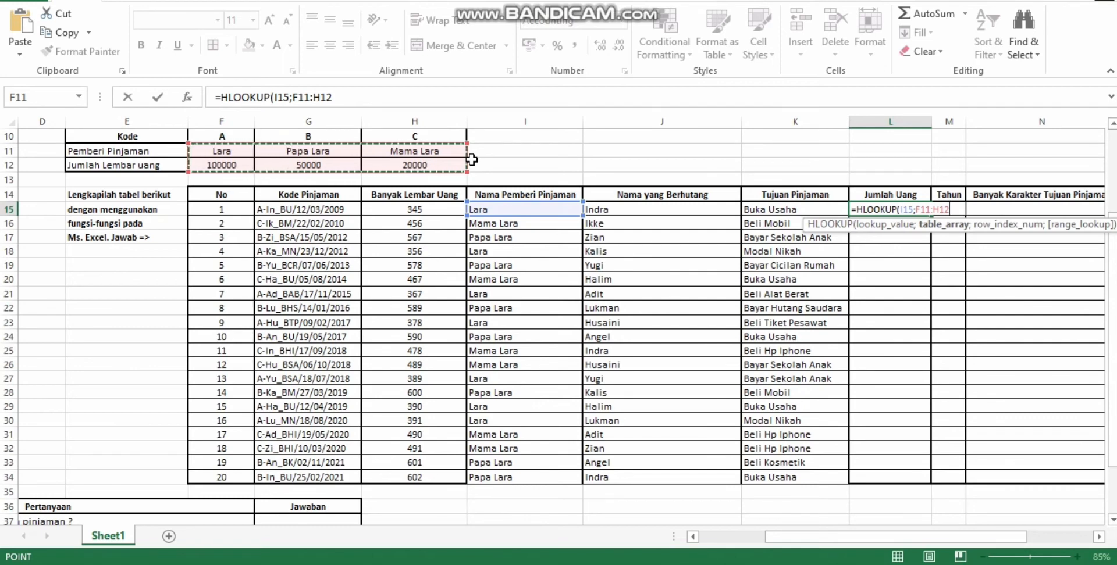
text(;)
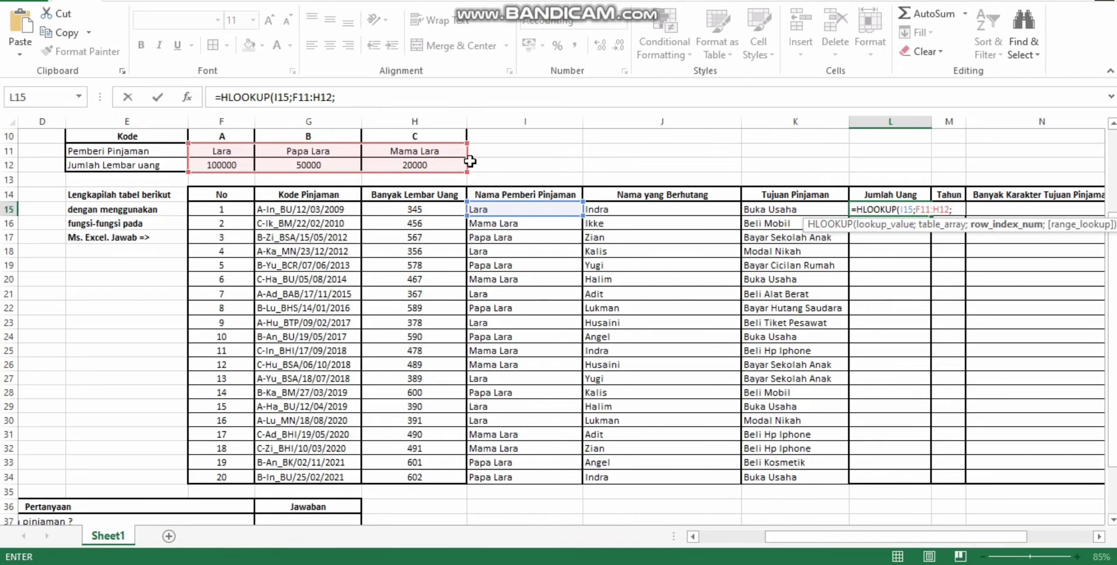
text(2)
text(;)
text(fal)
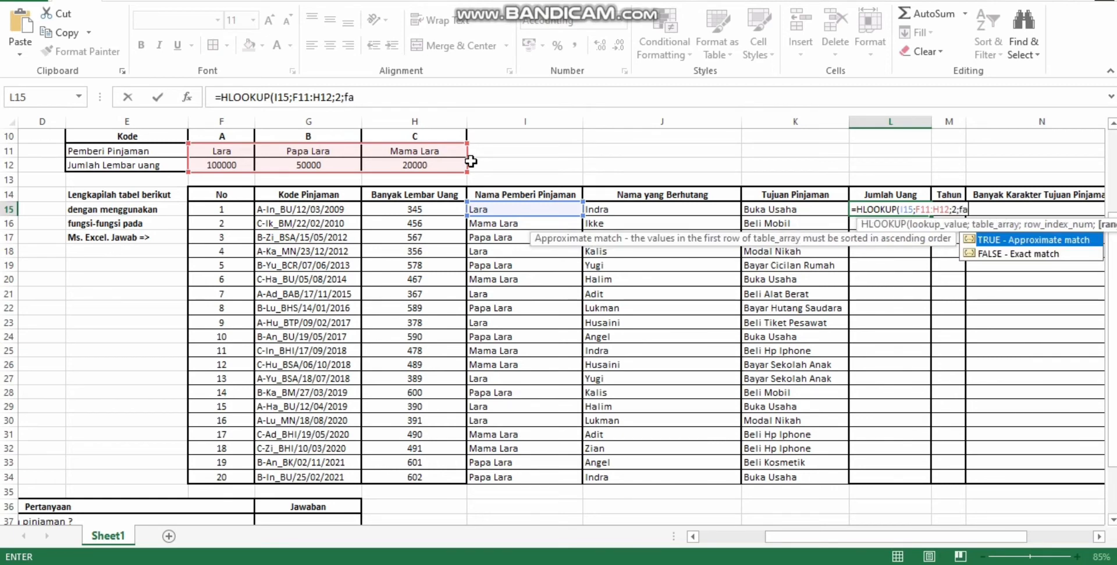
double_click(1001, 255)
text())
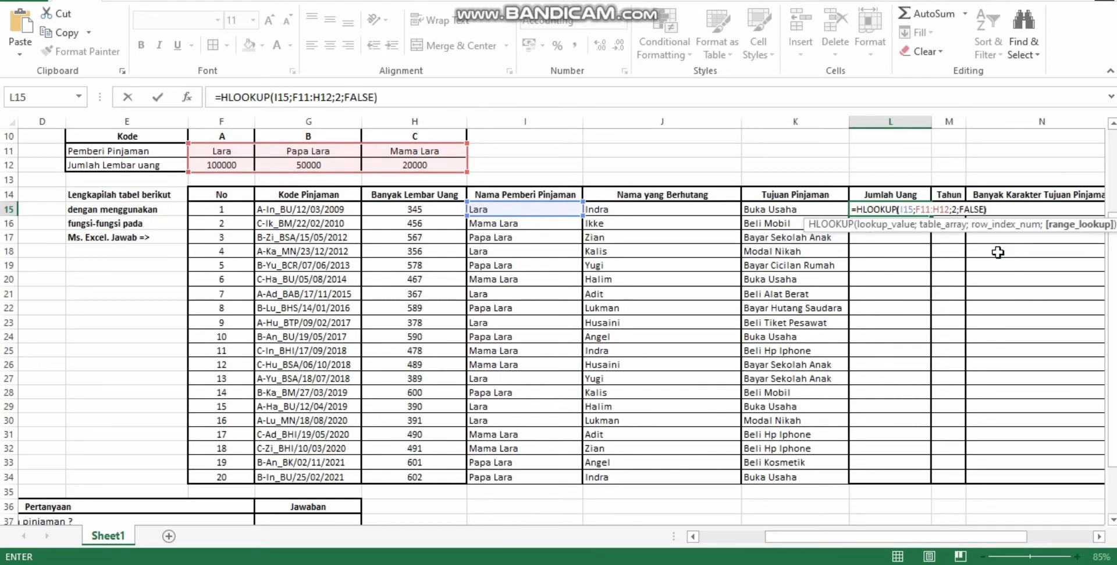
key(Return)
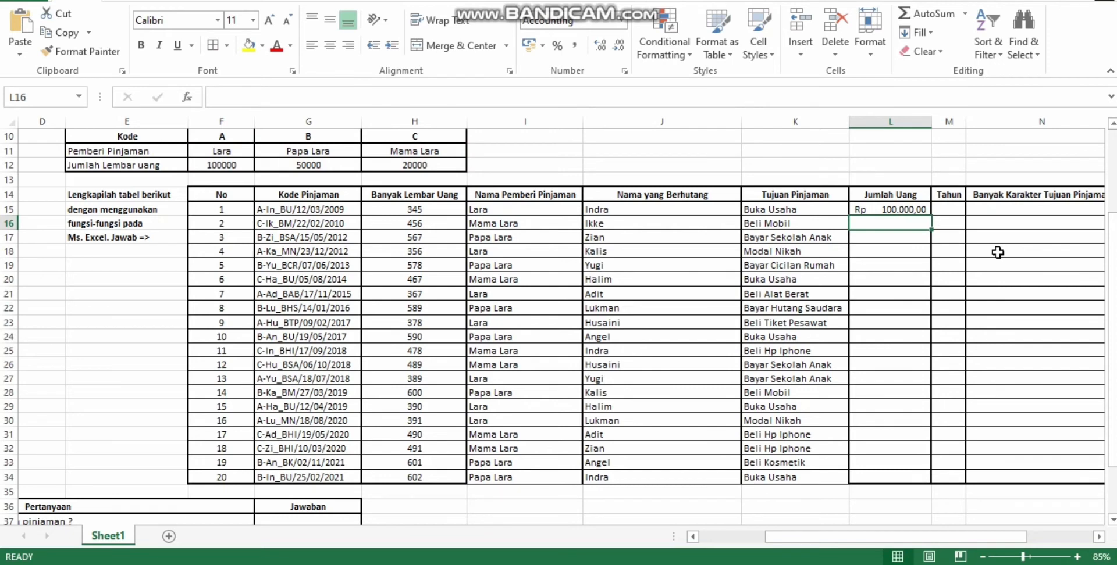
Multiply the HLOOKUP result in L15 by the Banyak Lembar Uang value in H15 and commit the formula
click(884, 211)
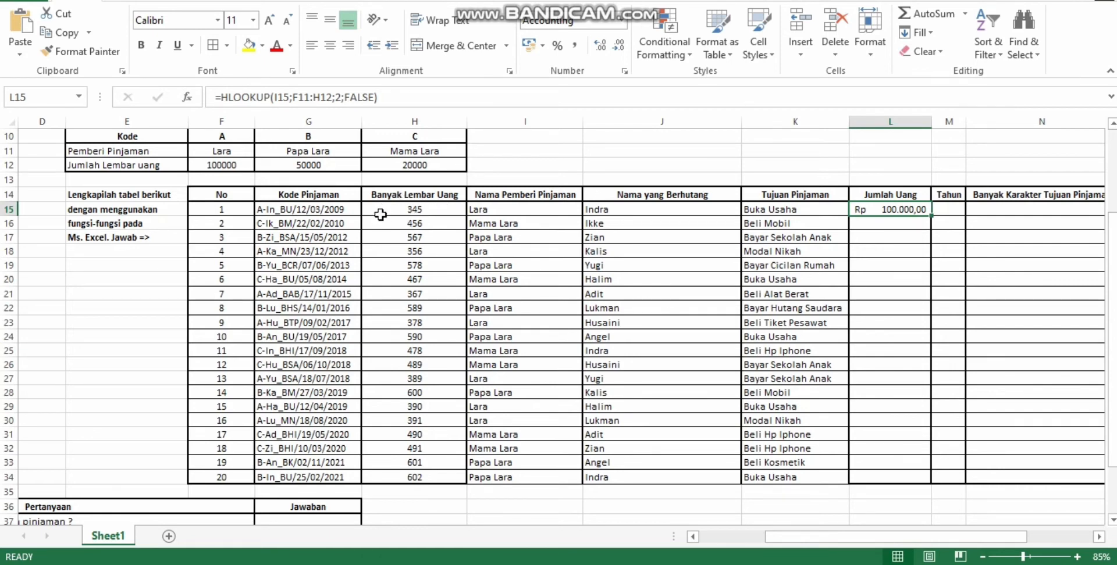
click(424, 213)
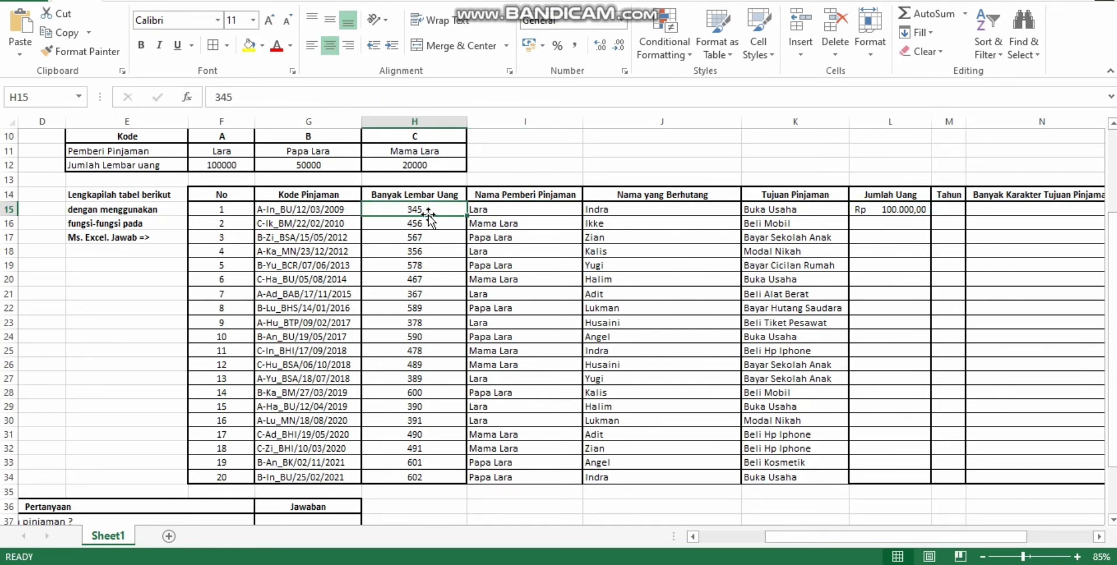
click(877, 211)
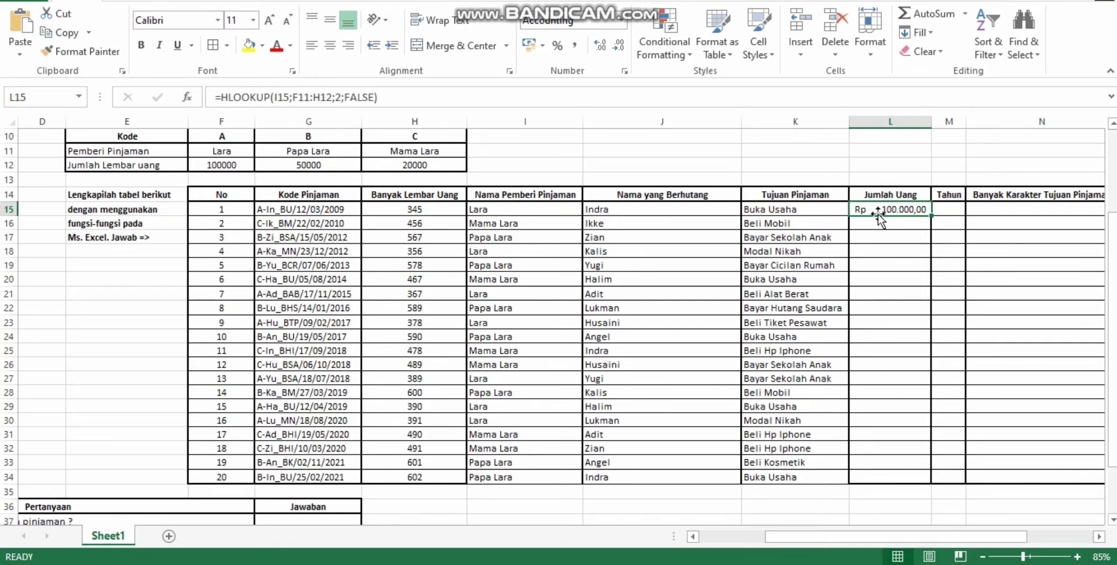
click(390, 98)
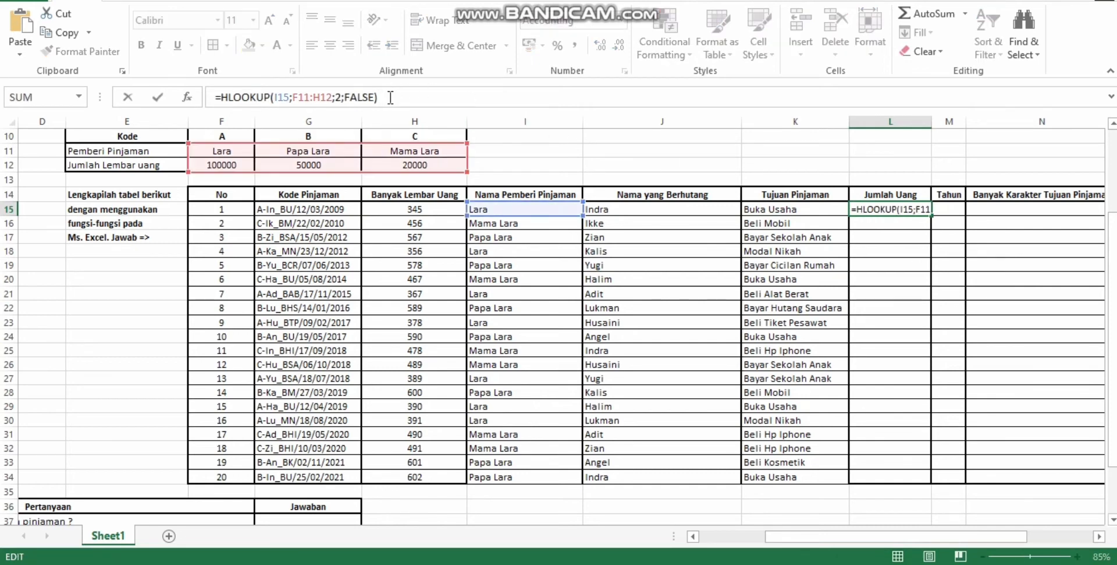
click(391, 97)
text(*)
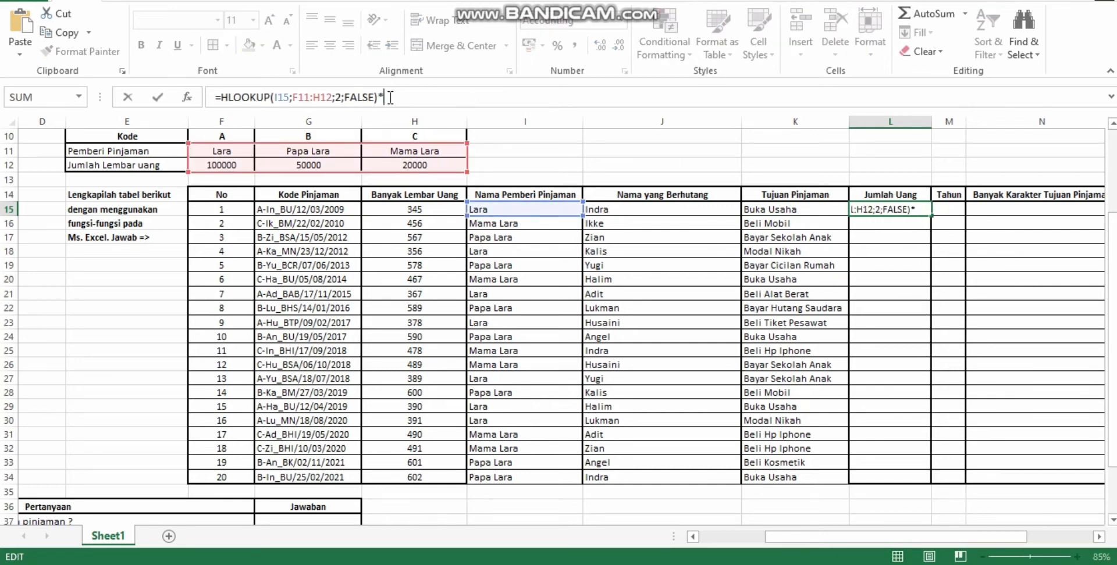
click(434, 209)
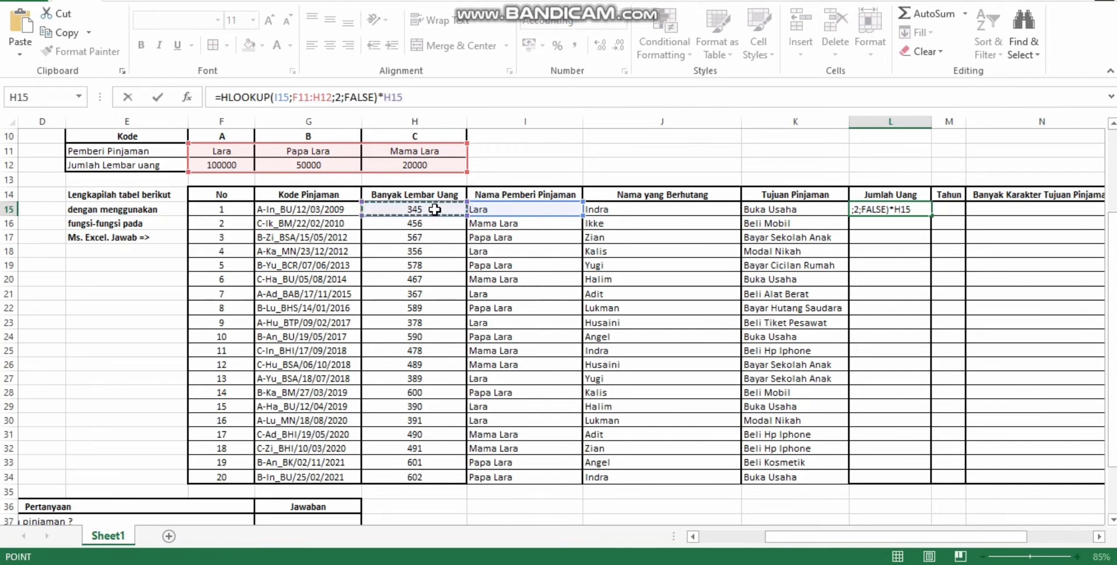
key(Return)
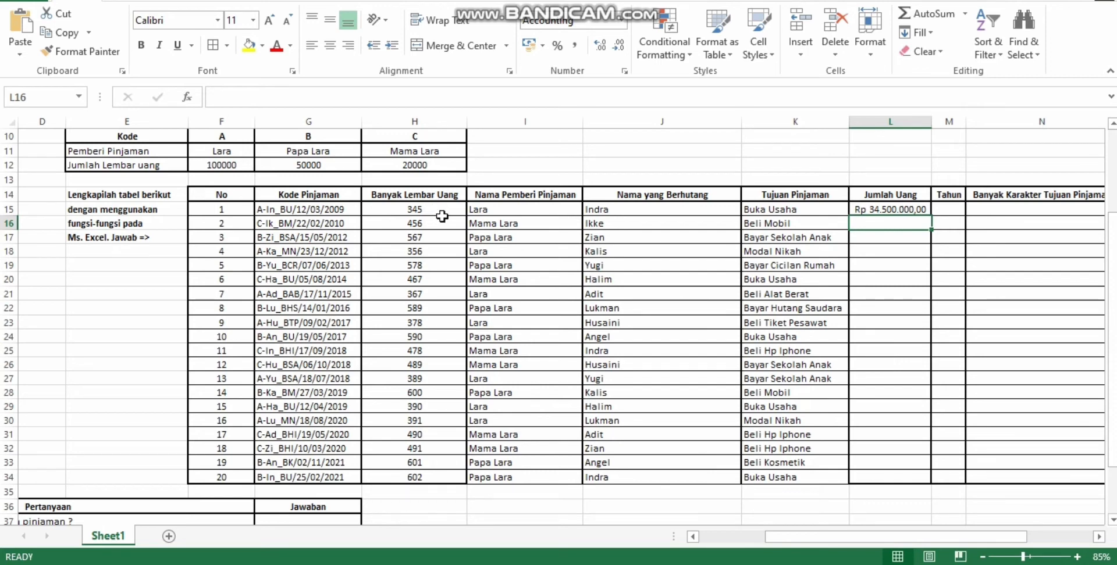
Try filling the L15 formula down the Jumlah Uang column and compare the table ranges in the copied formulas
click(879, 211)
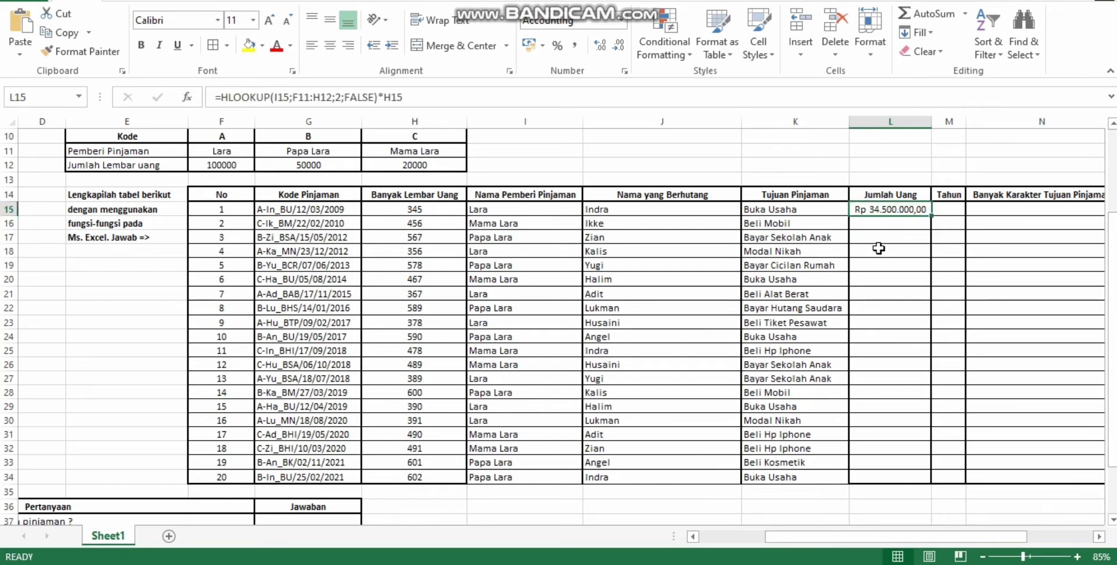
double_click(932, 217)
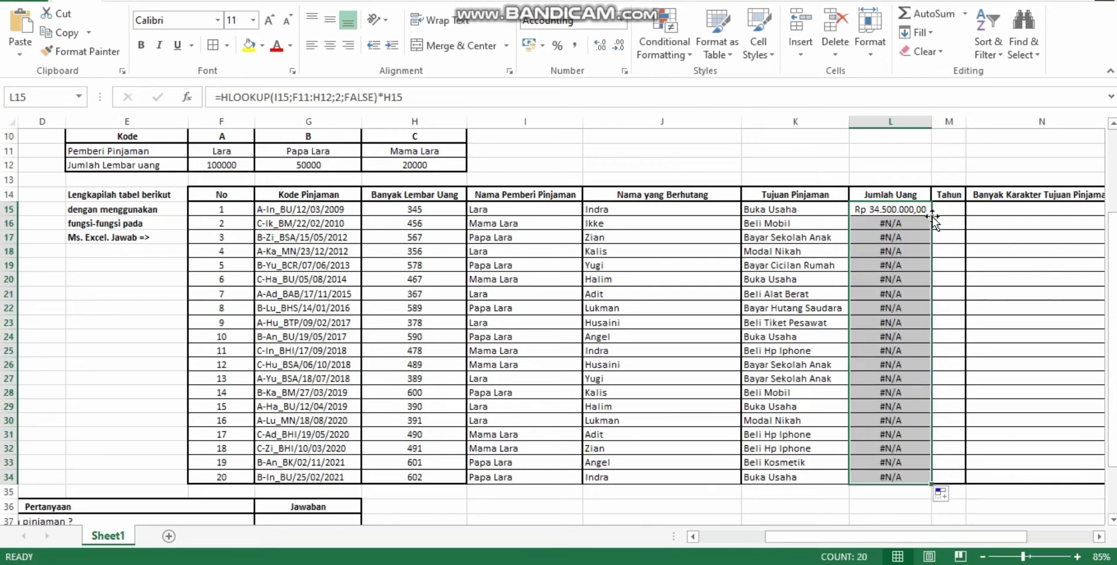
click(904, 264)
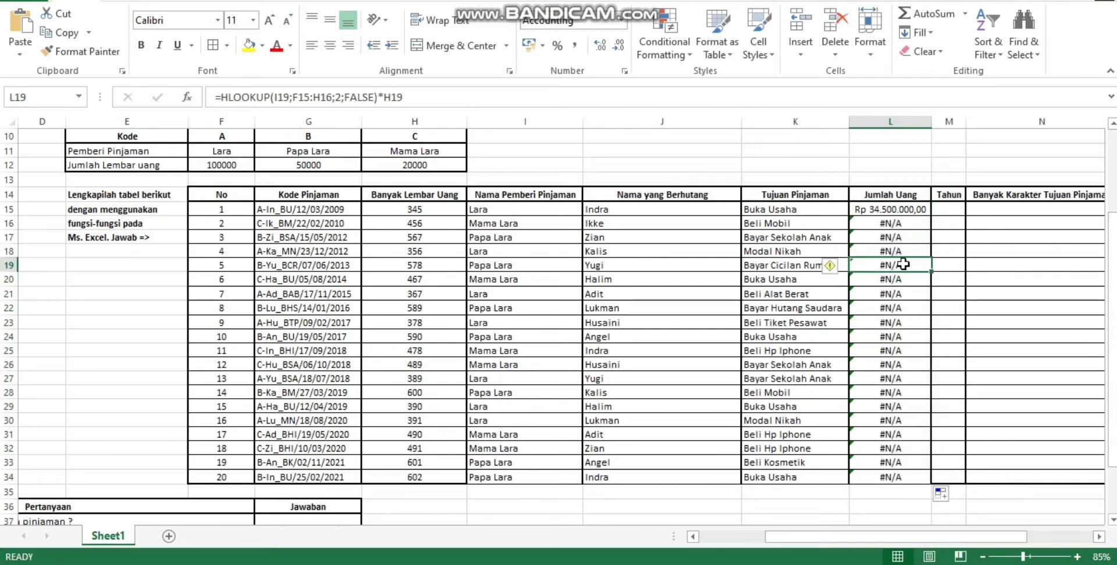
click(890, 208)
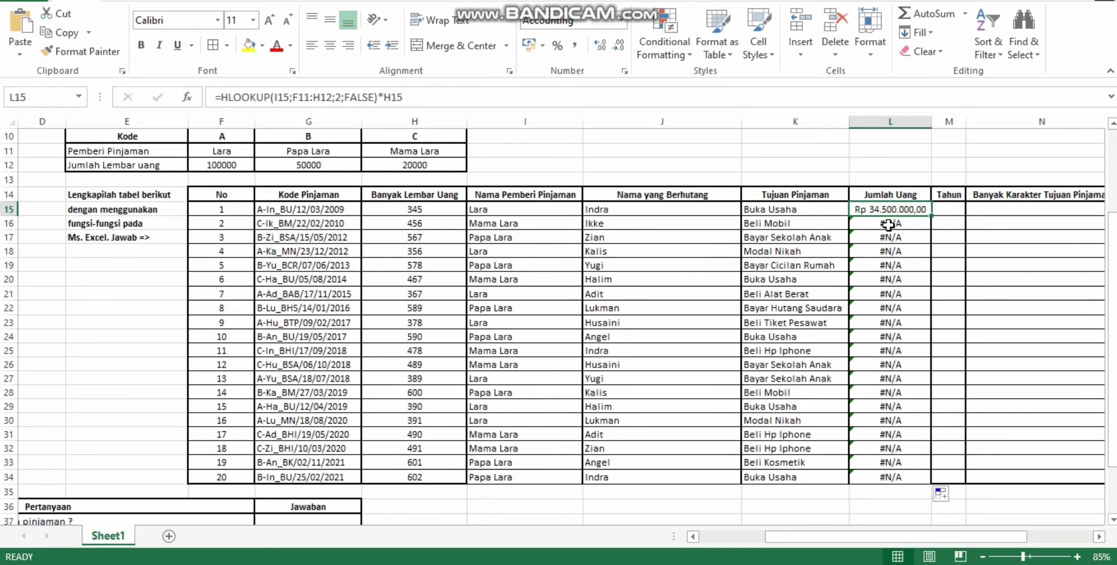
click(888, 225)
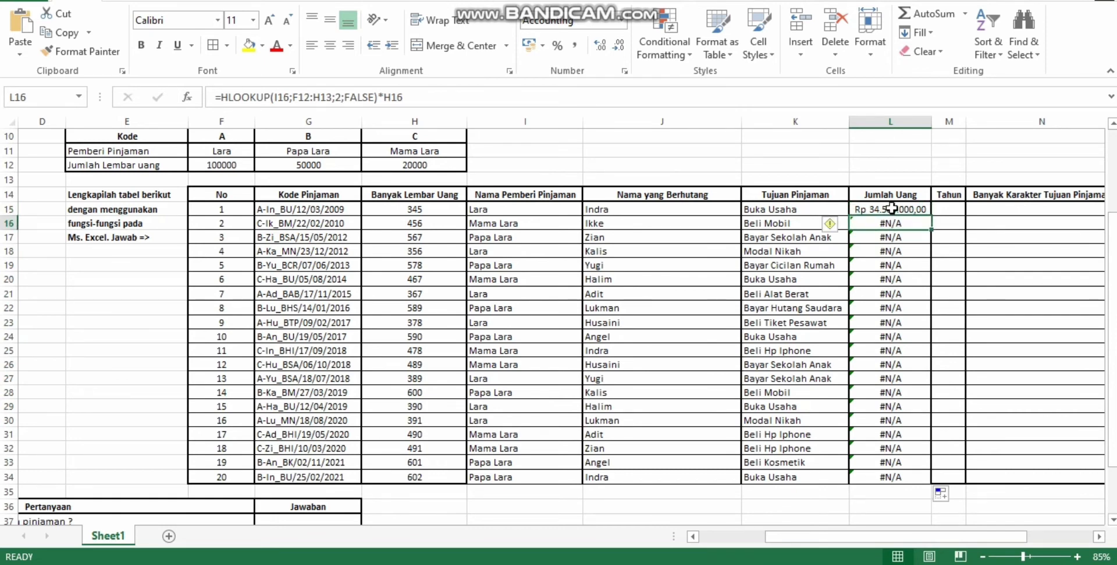
click(892, 208)
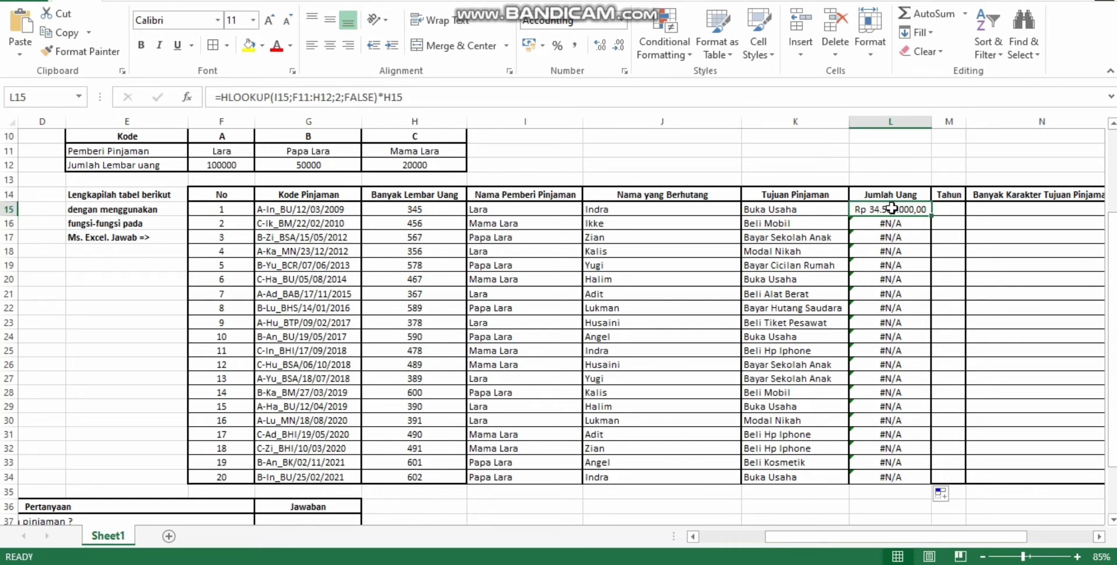
click(884, 237)
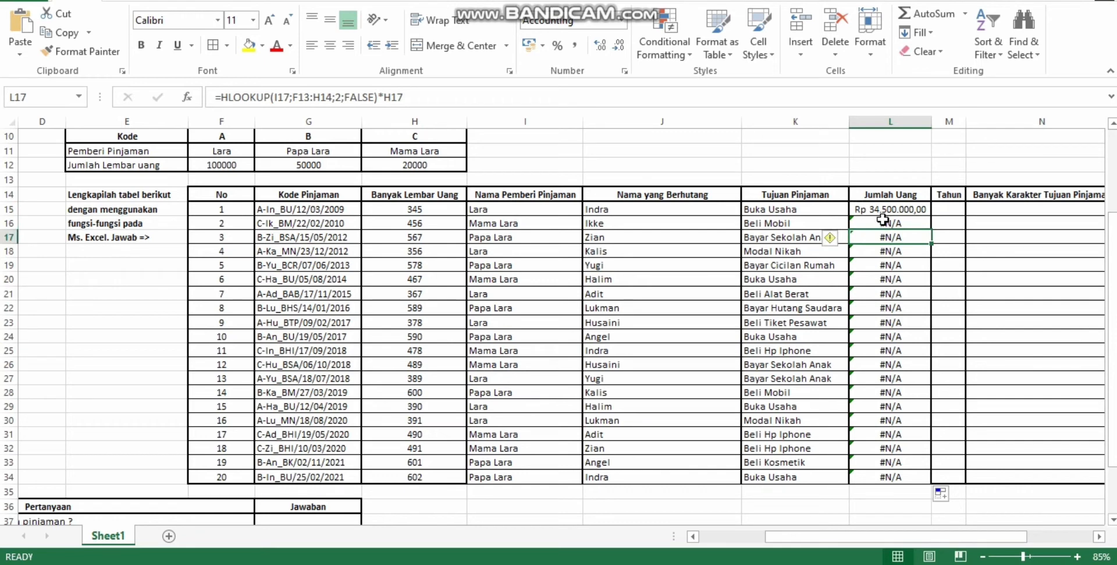
Make the HLOOKUP table range in L15 absolute as $F$11:$H$12 and commit the formula
click(893, 210)
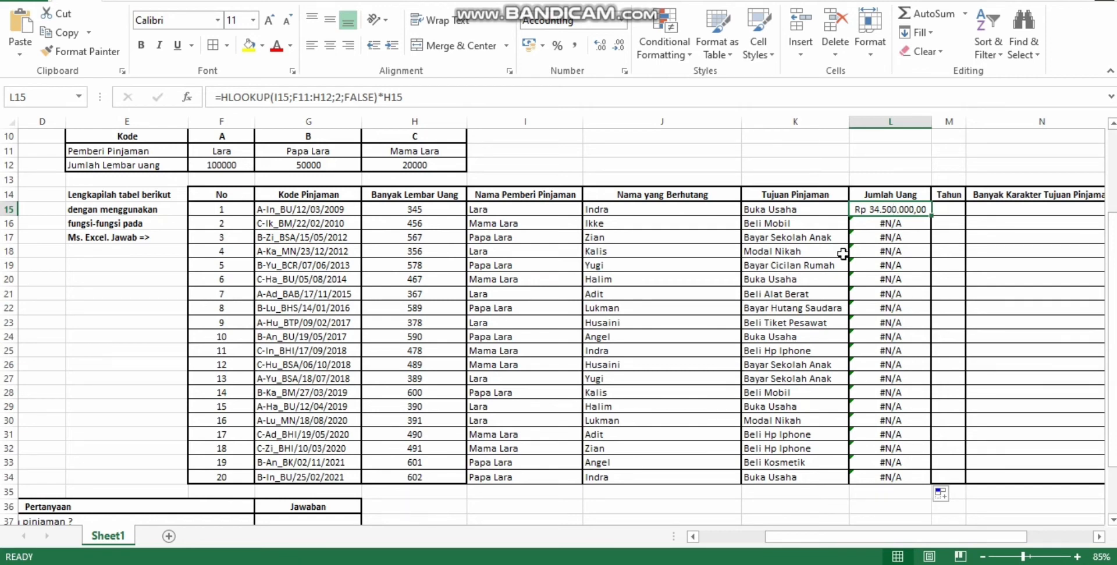
click(302, 96)
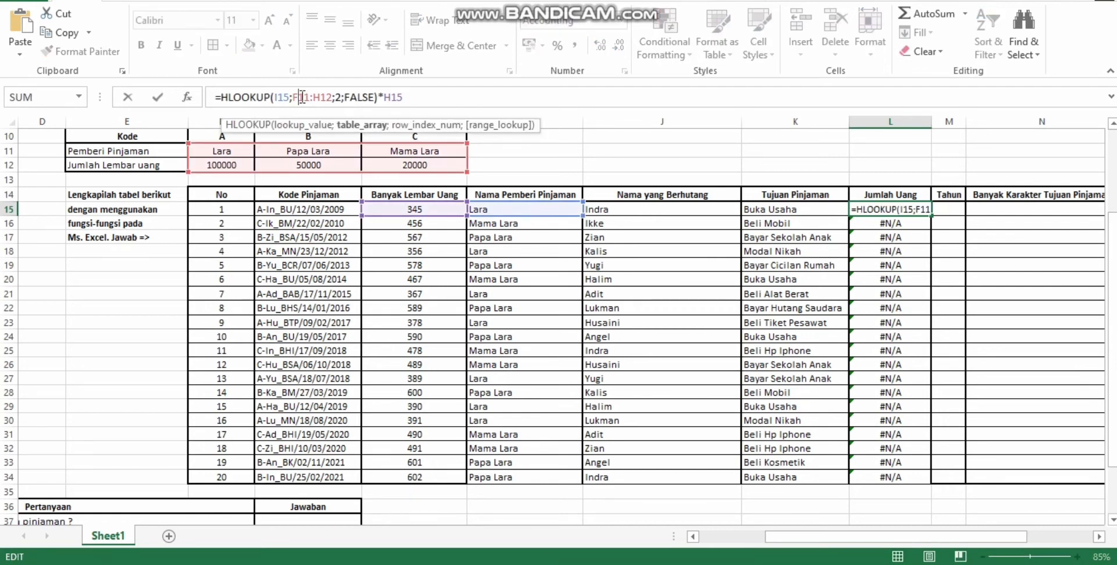
key(F4)
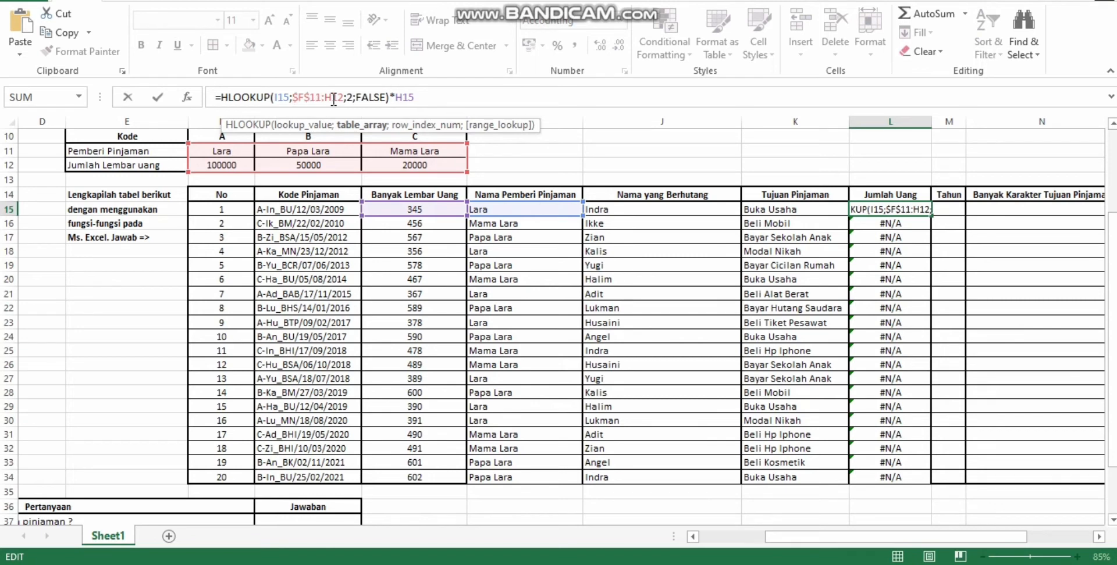
click(333, 99)
key(F4)
click(436, 97)
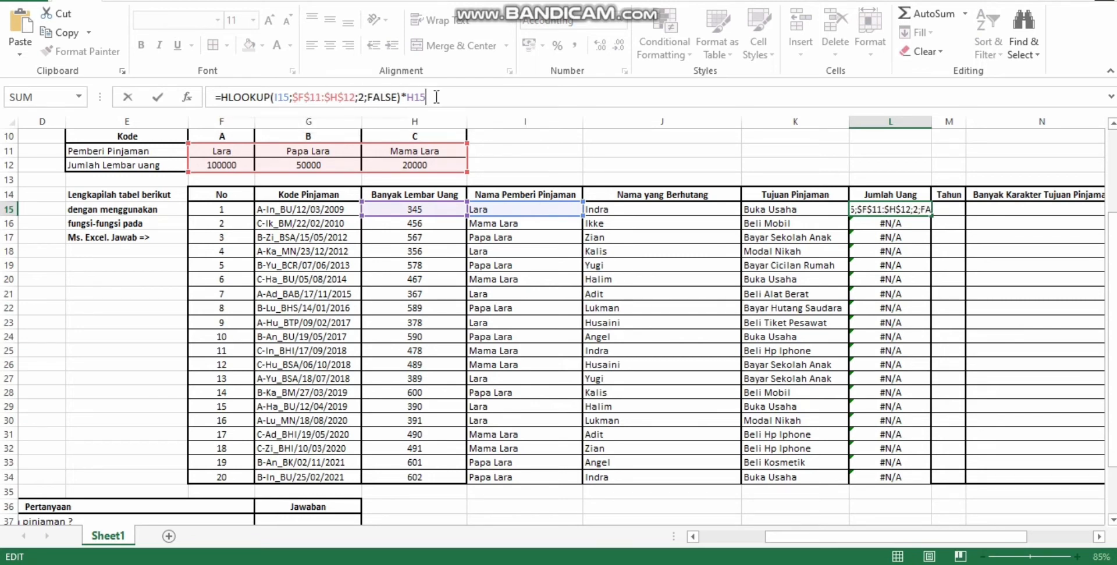
key(Return)
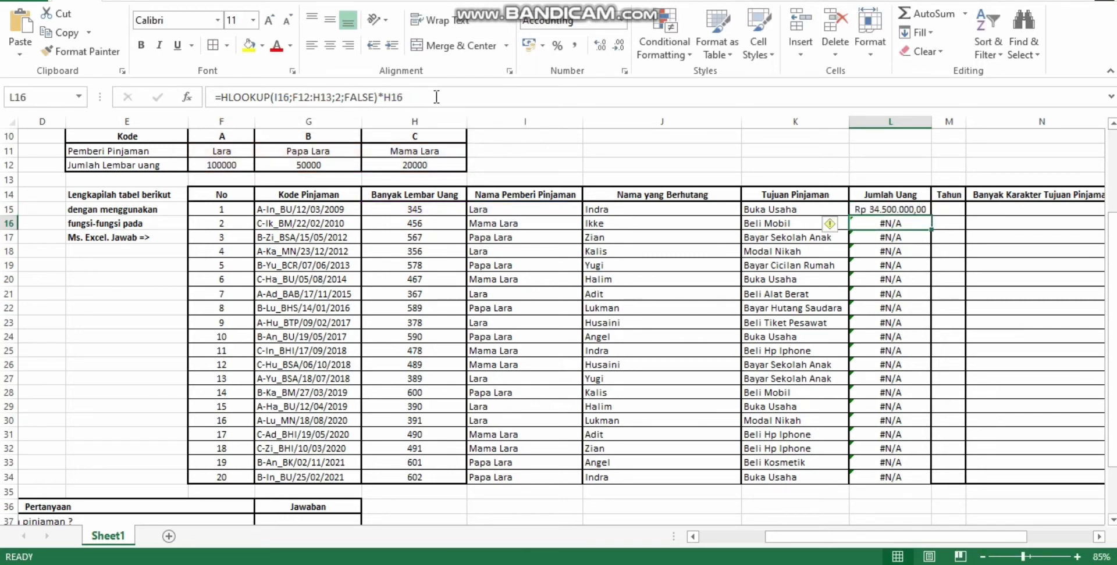
Fill the L15 formula down the Jumlah Uang column to L34 and review the formula in L15
click(904, 211)
double_click(931, 215)
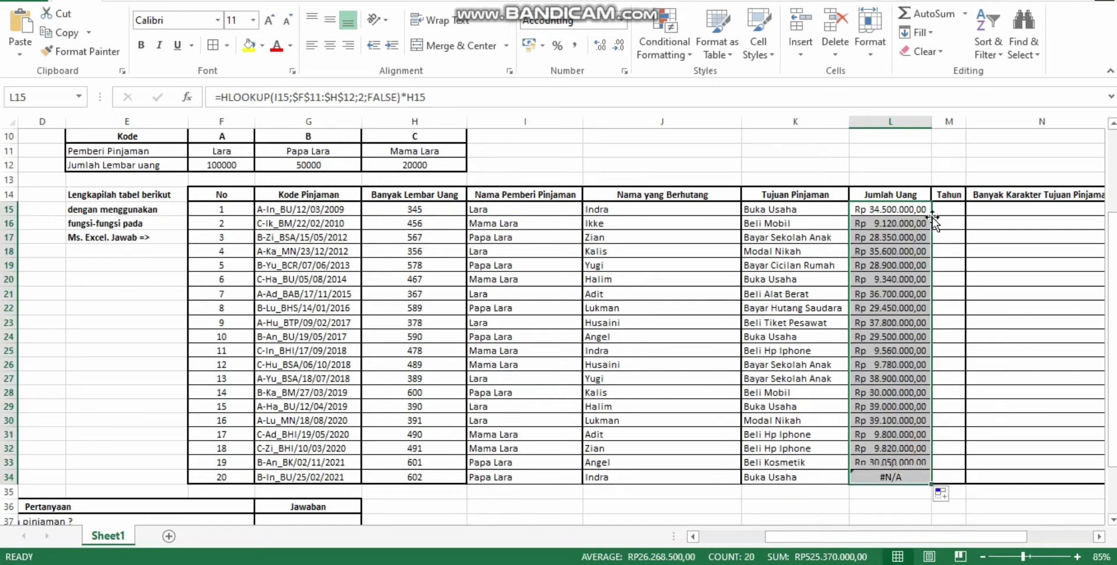
click(944, 253)
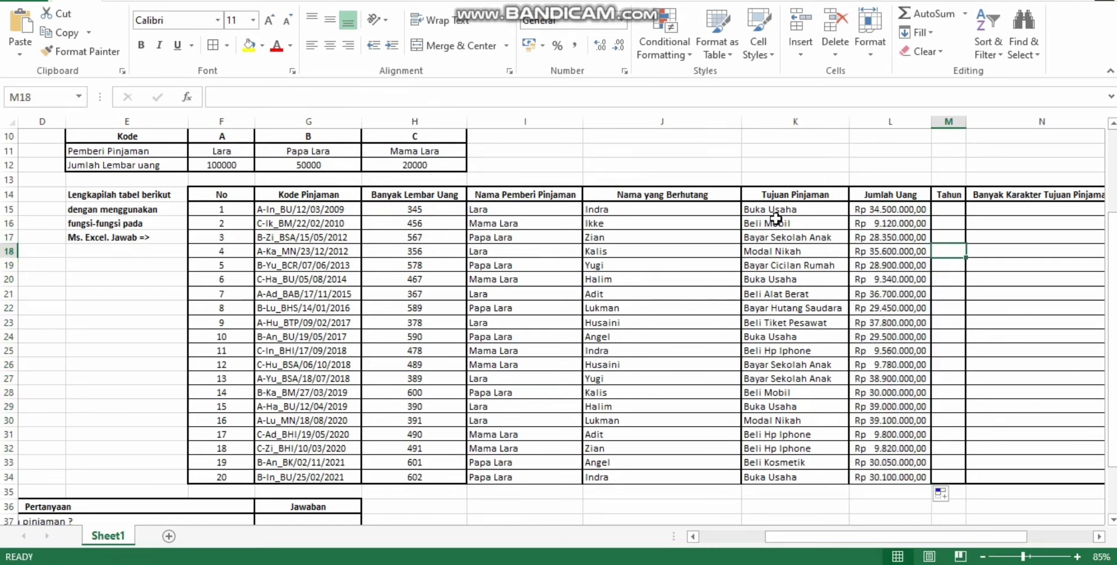
click(859, 210)
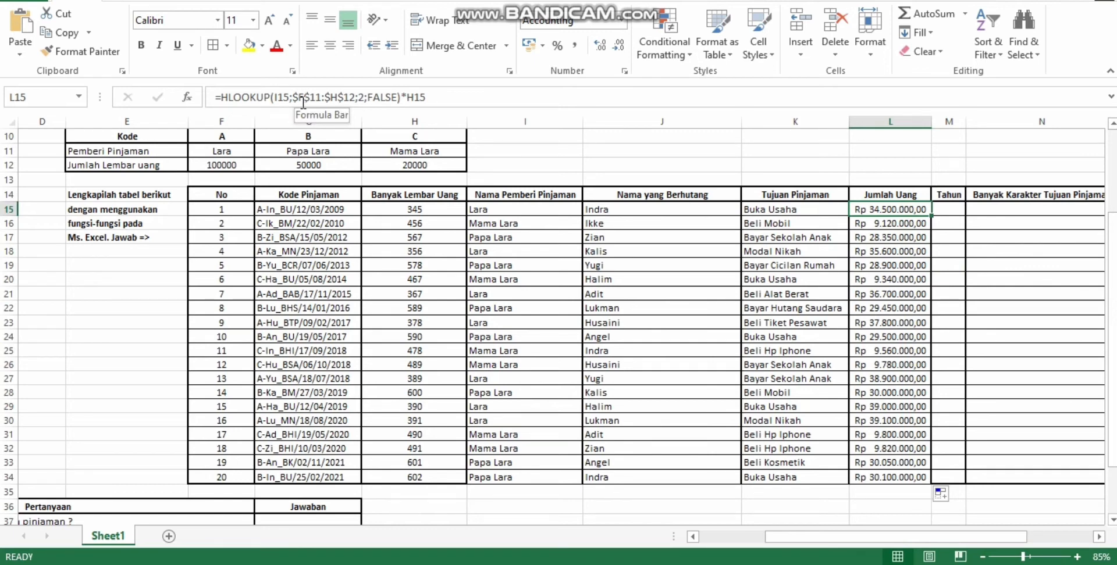
click(447, 97)
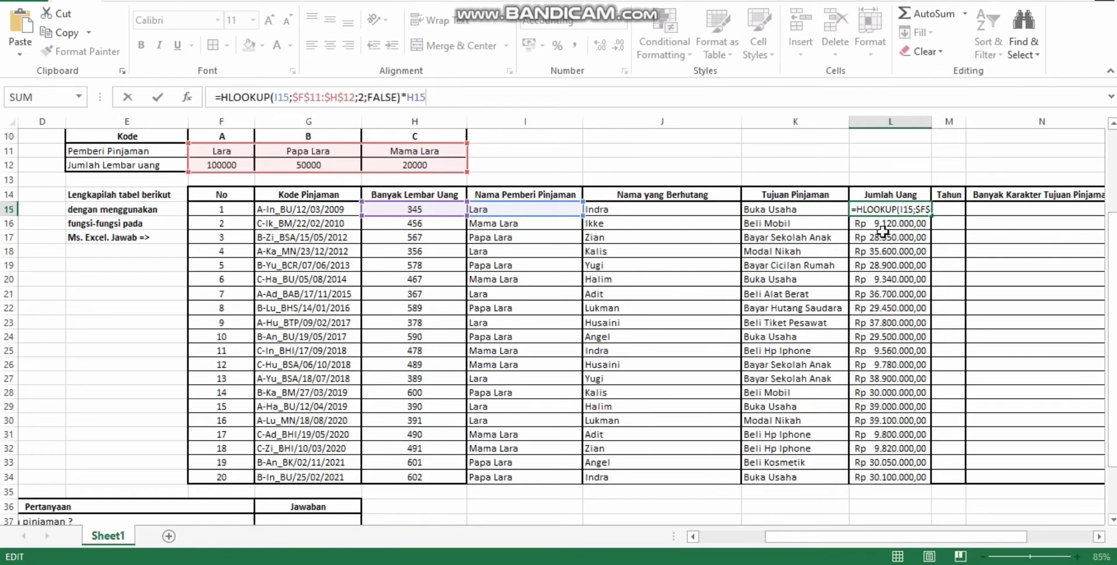
key(Escape)
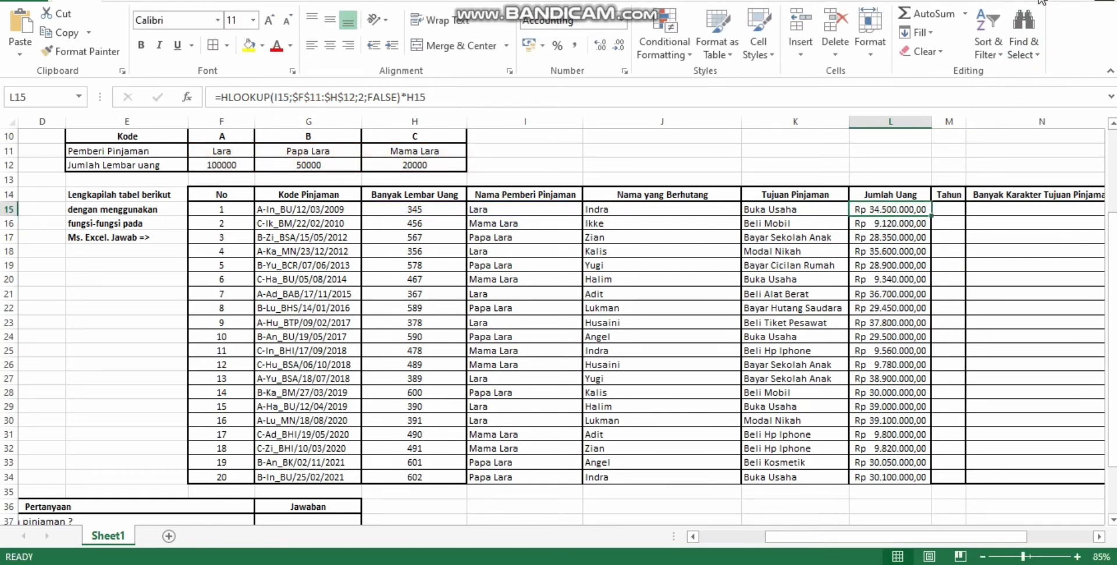
Enter =RIGHT(G15;4) in M15 under Tahun to extract the year from the Kode Pinjaman
click(939, 211)
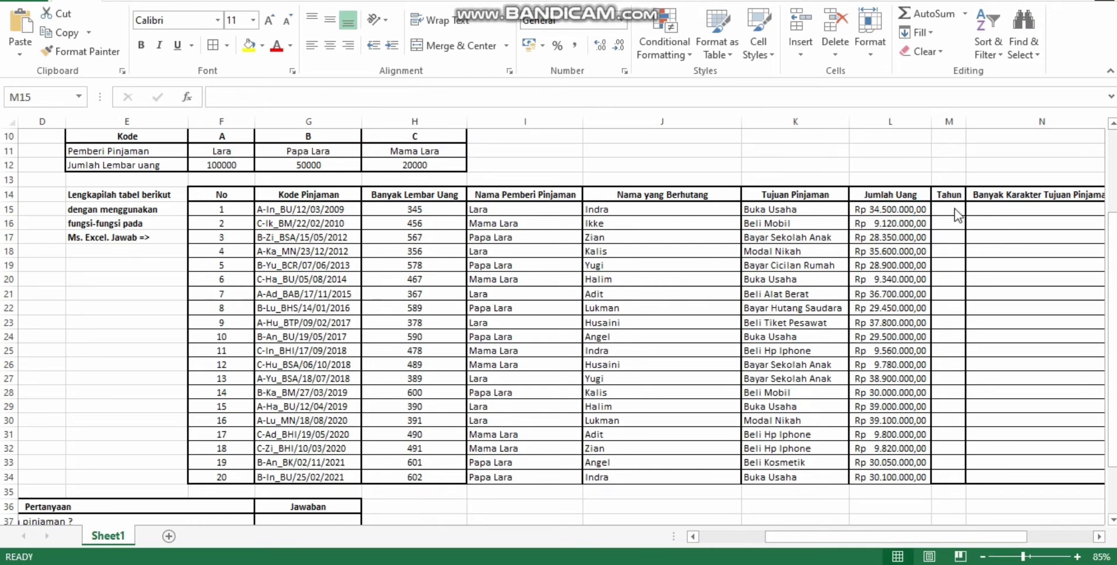
click(953, 209)
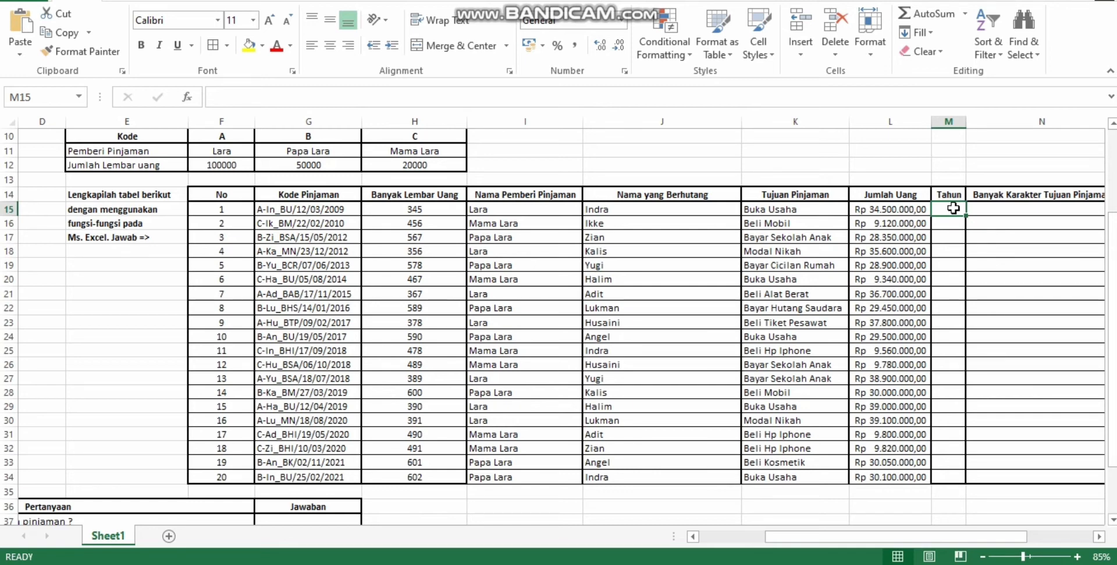
text(=rig)
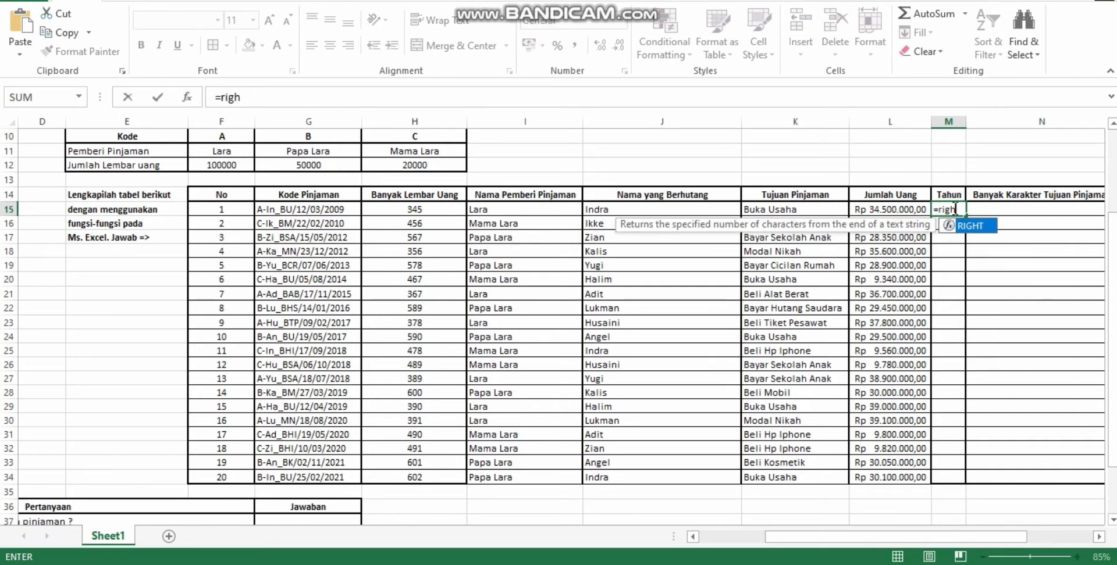
text(h)
double_click(968, 227)
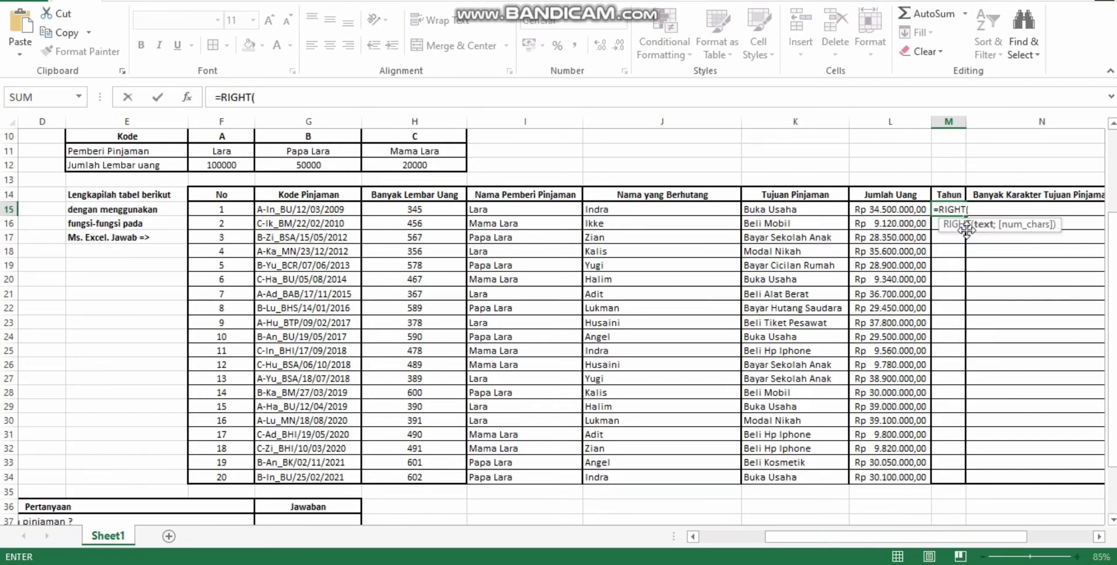
click(295, 208)
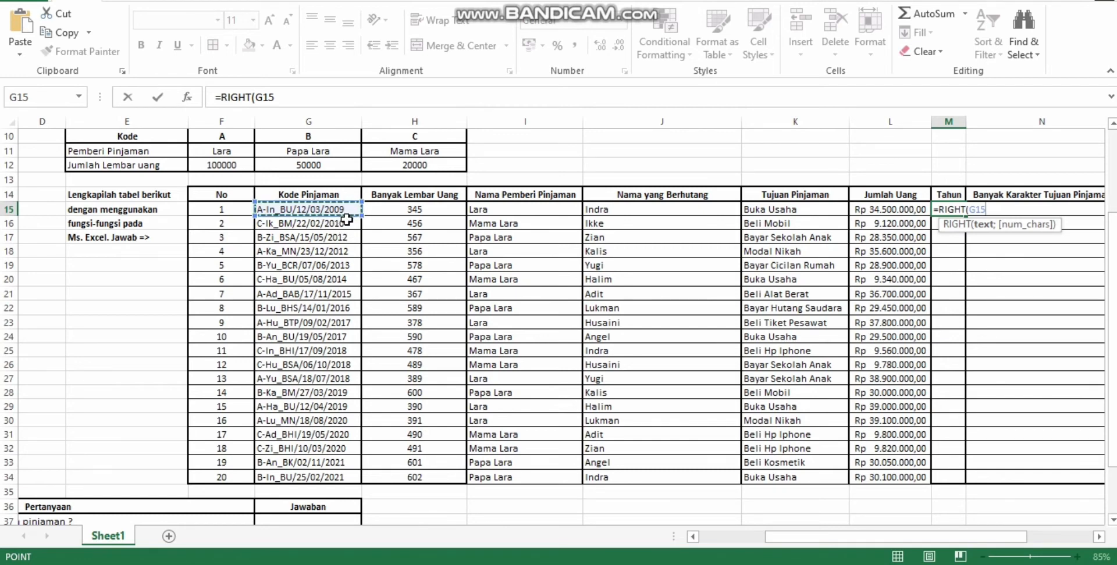
text(;)
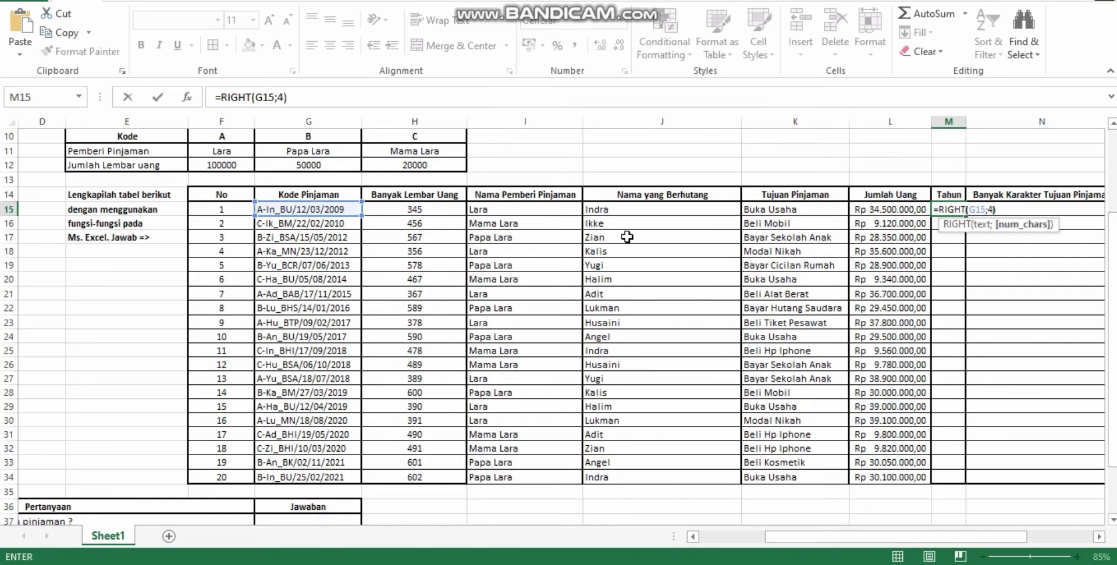
text(4))
key(Return)
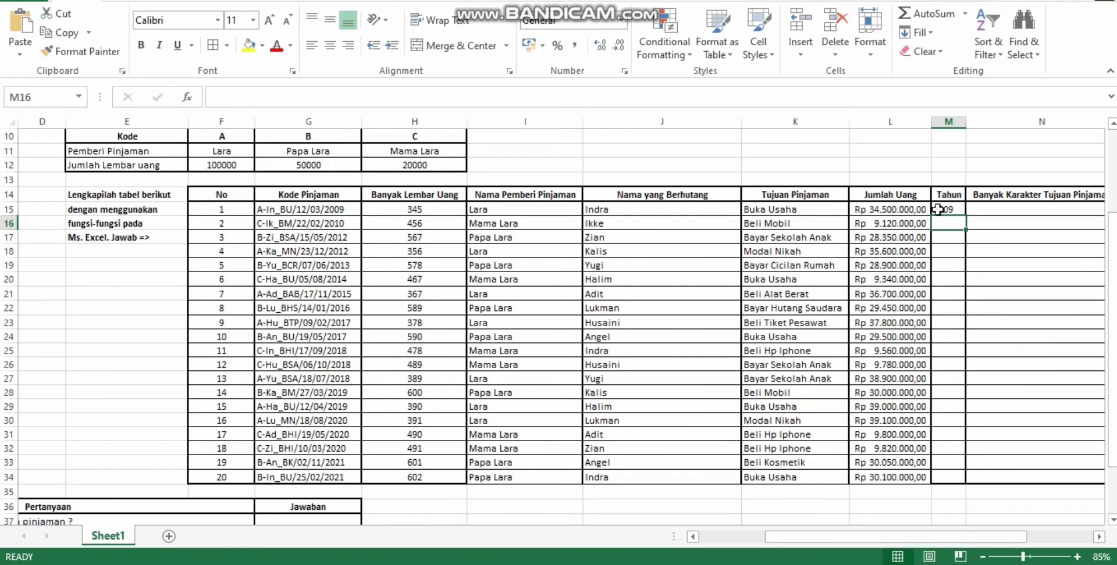
Fill the M15 formula down the Tahun column to M34 and center-align column M
click(938, 209)
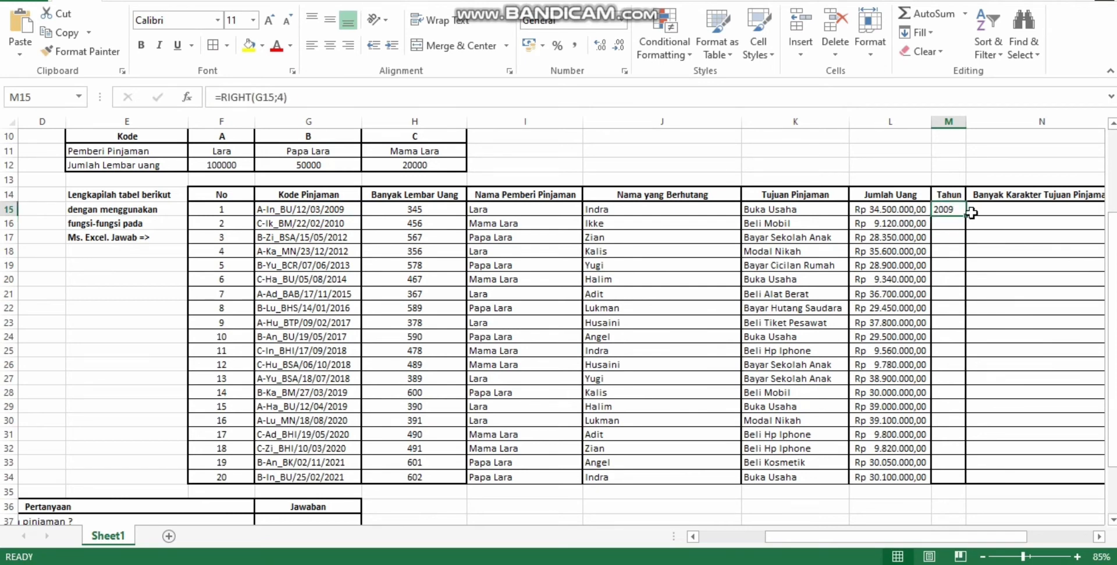
double_click(968, 216)
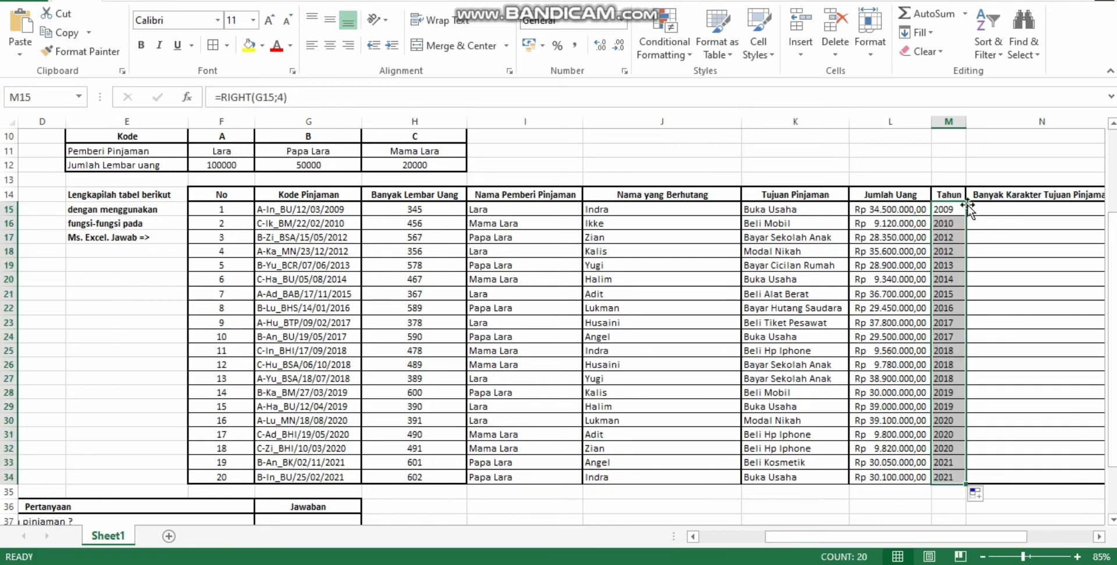
click(951, 119)
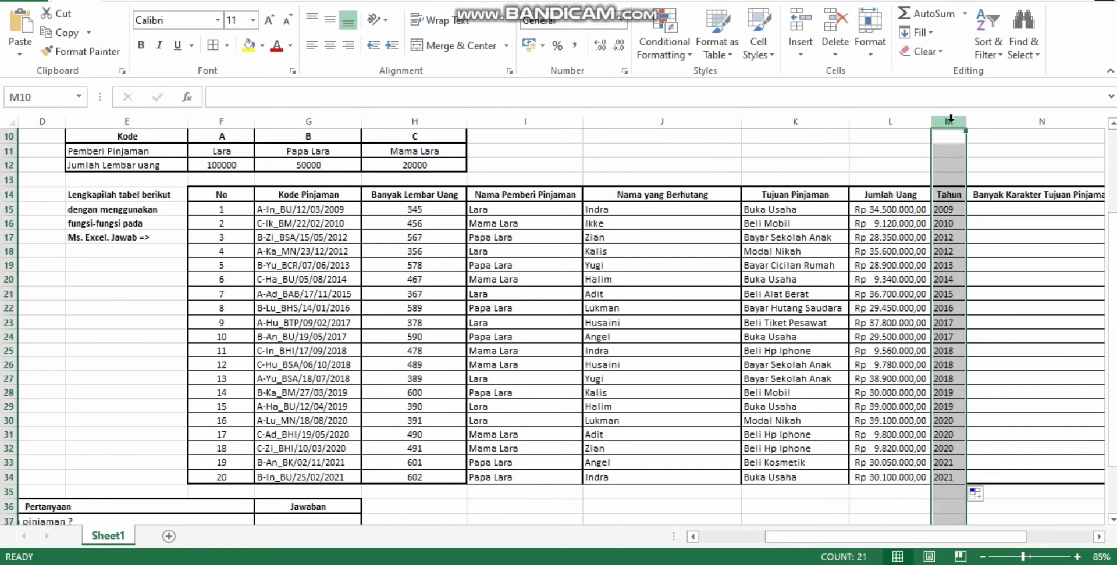
click(330, 45)
click(948, 280)
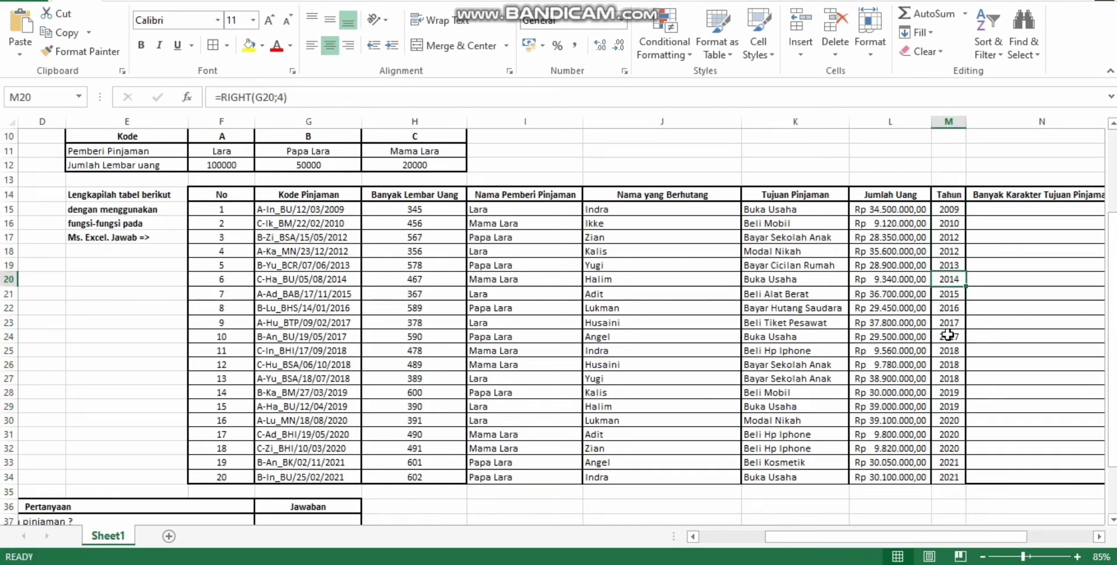
Enter =LEN(G15) in N15 under Banyak Karakter Tujuan Pinjaman to count the characters of the Kode Pinjaman
click(940, 210)
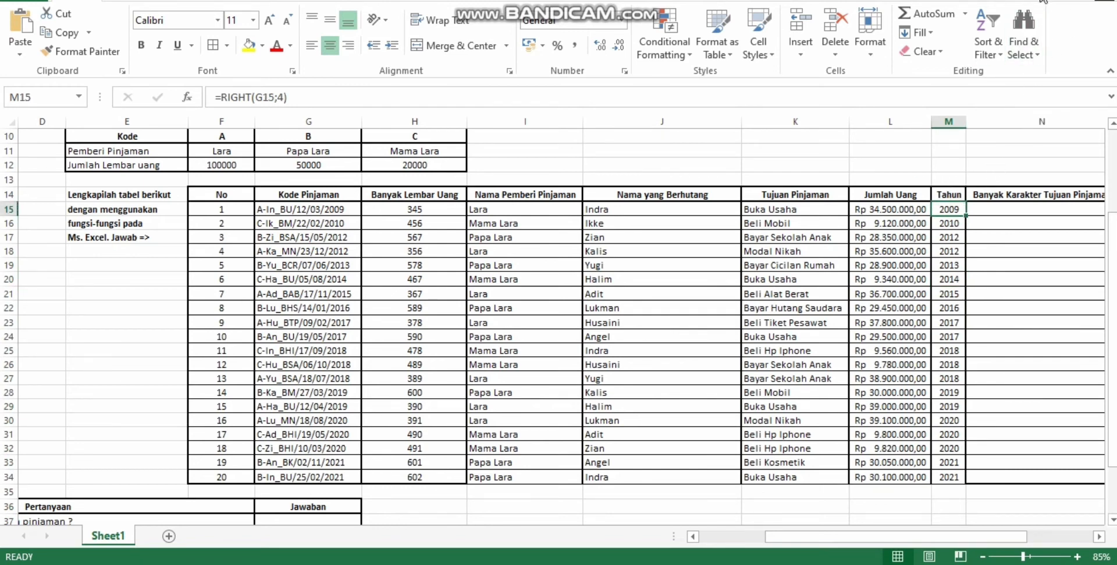
key(Right)
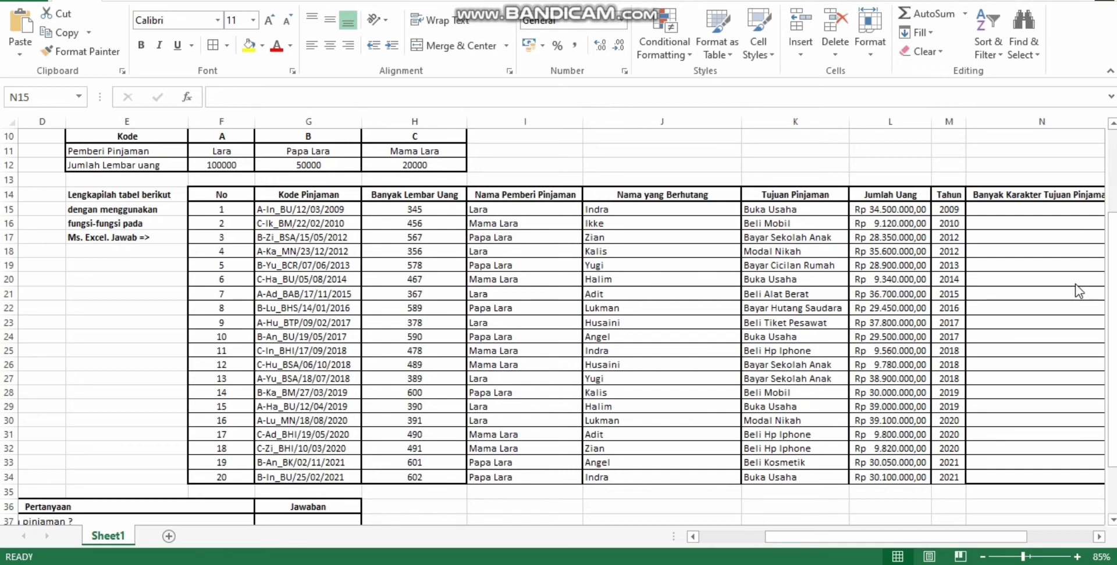
click(1018, 206)
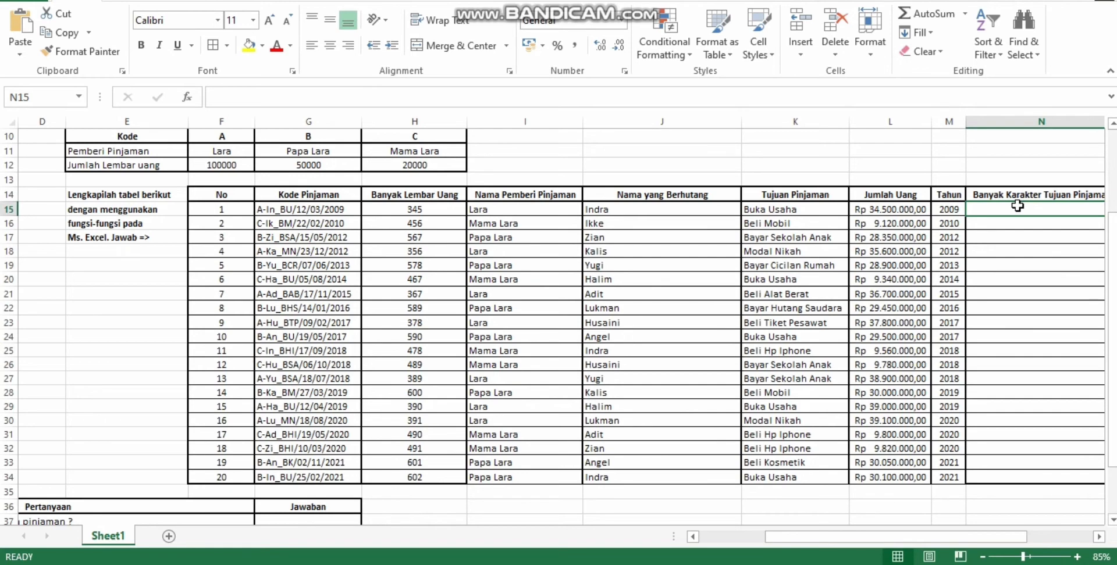
text(=len)
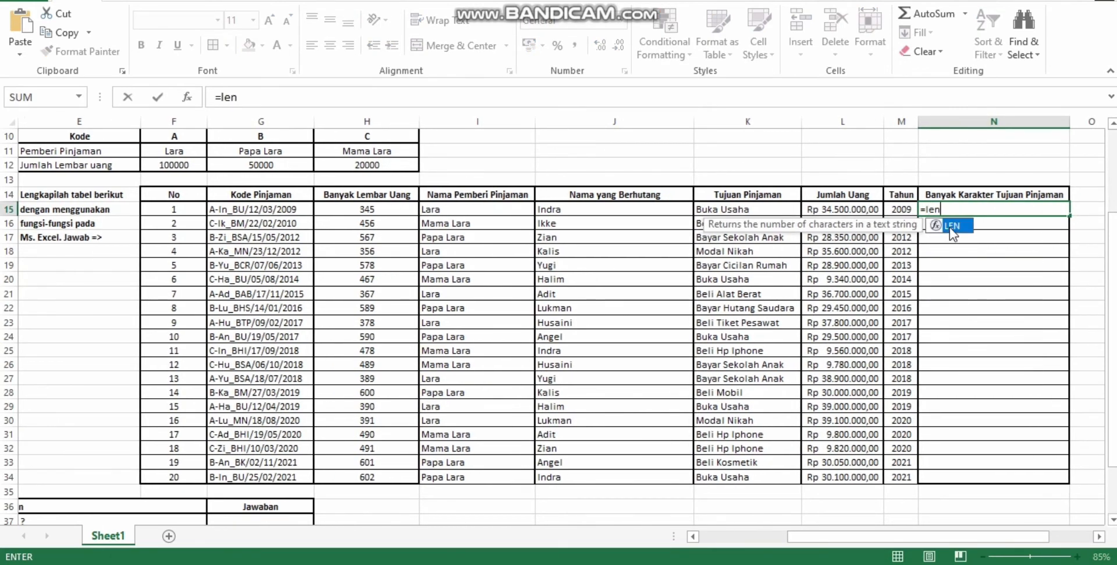
double_click(949, 228)
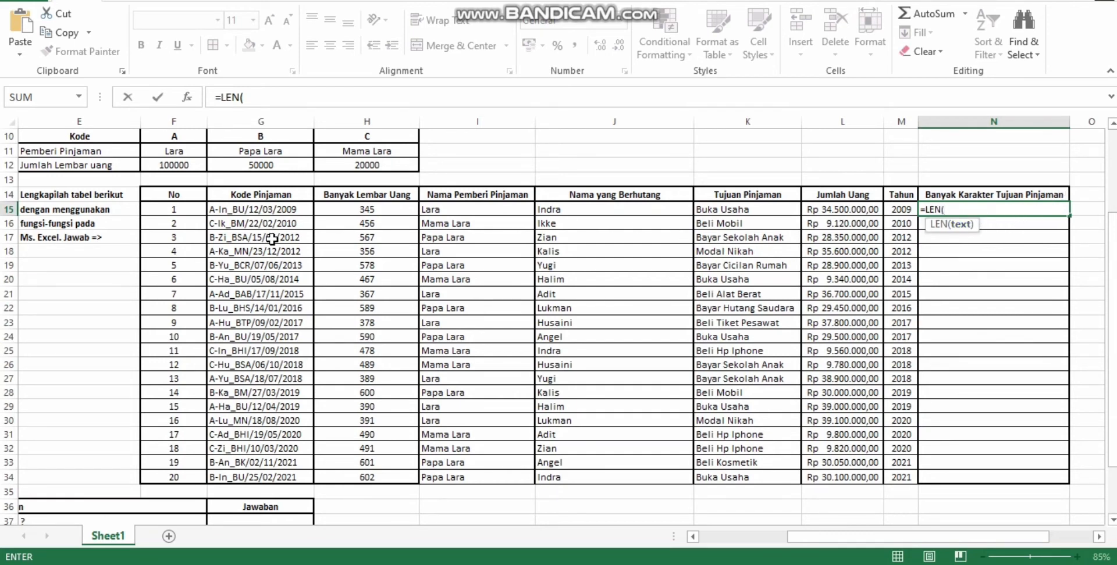
click(290, 210)
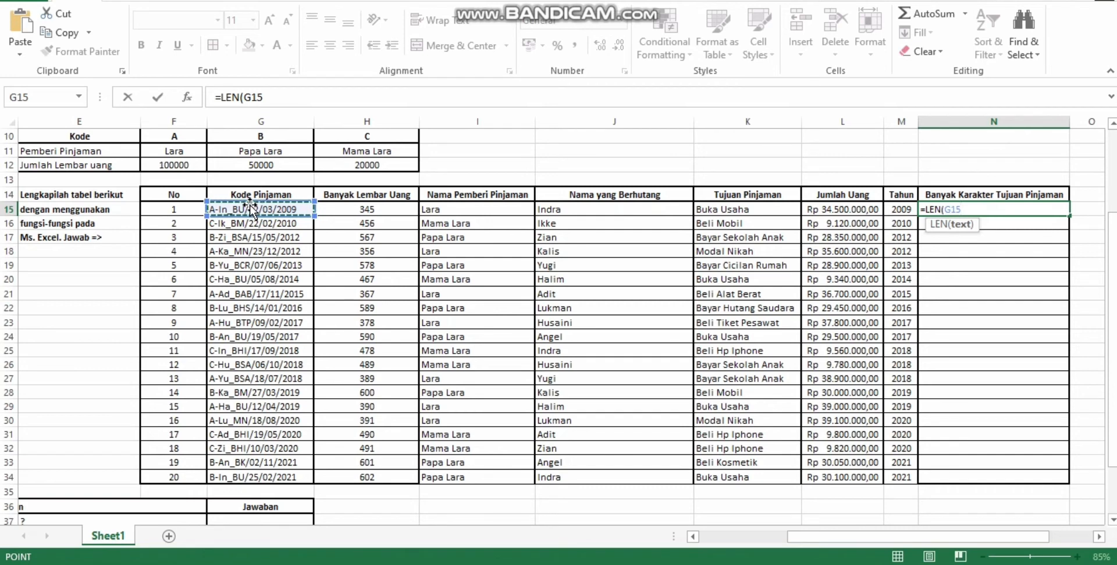
text())
key(Return)
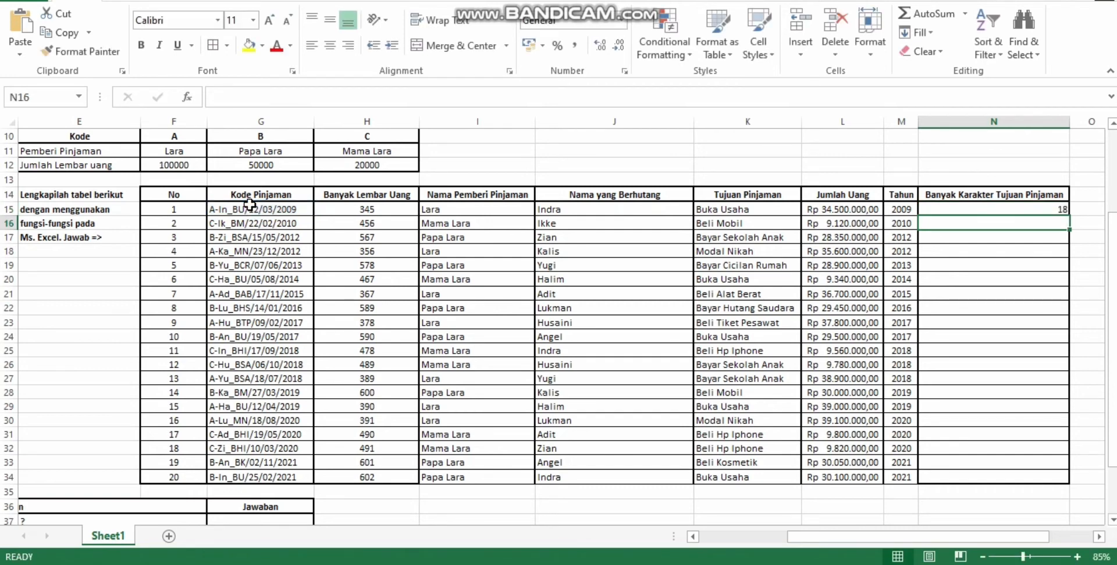
Fill the N15 formula down the Banyak Karakter Tujuan Pinjaman column to N34 and center-align column N
click(1057, 210)
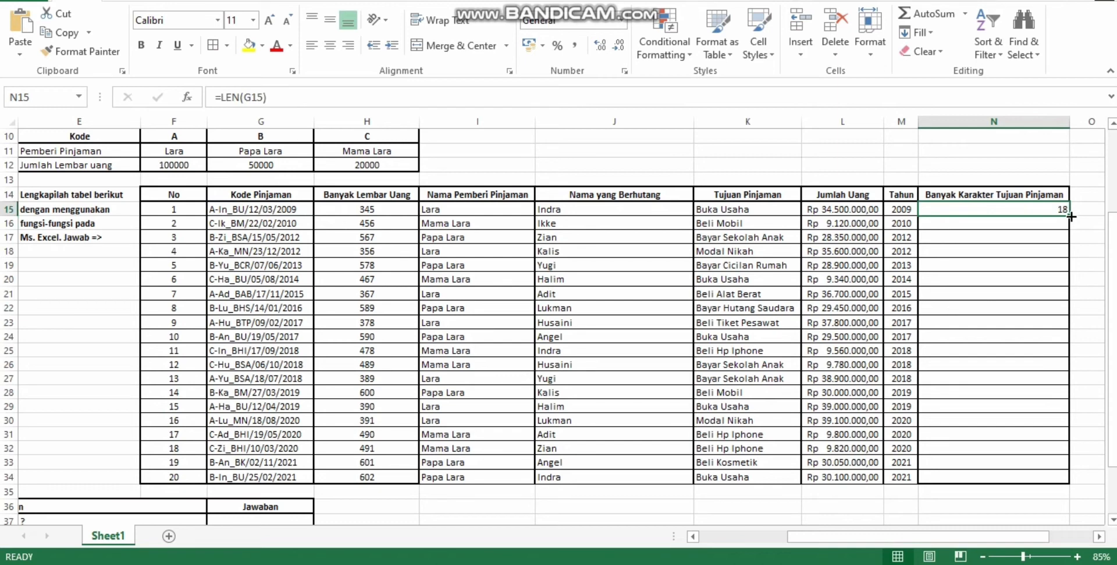
double_click(1070, 217)
drag(989, 295, 990, 307)
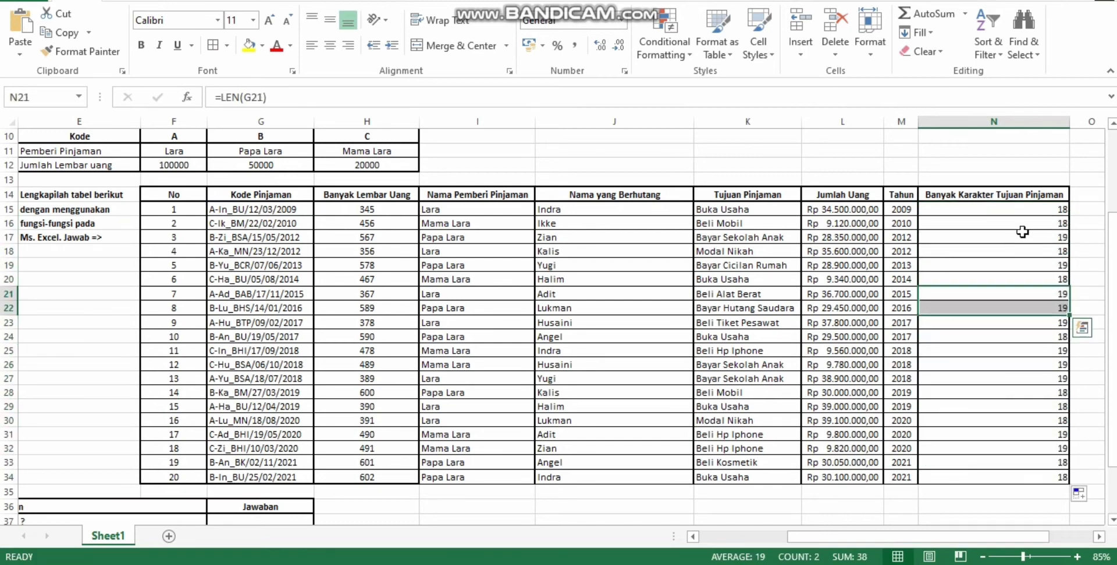
click(993, 121)
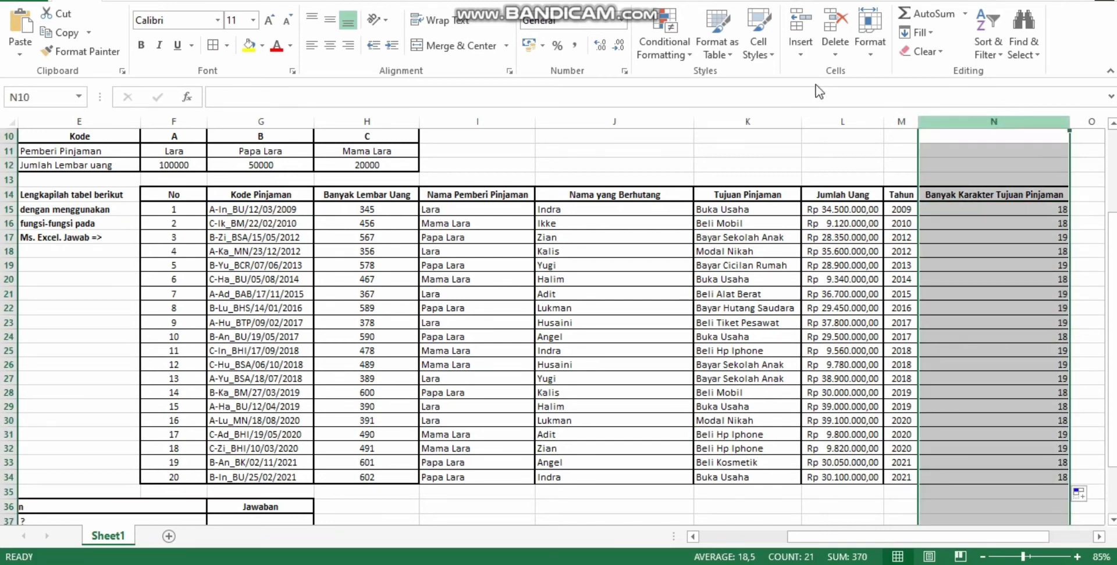
click(329, 46)
click(1014, 283)
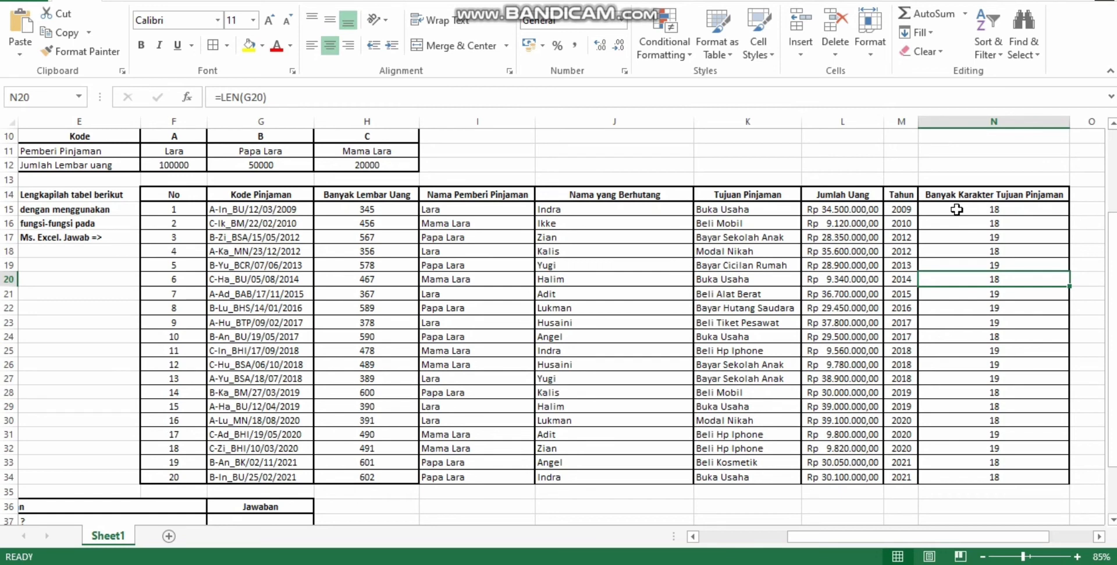
click(956, 210)
click(981, 294)
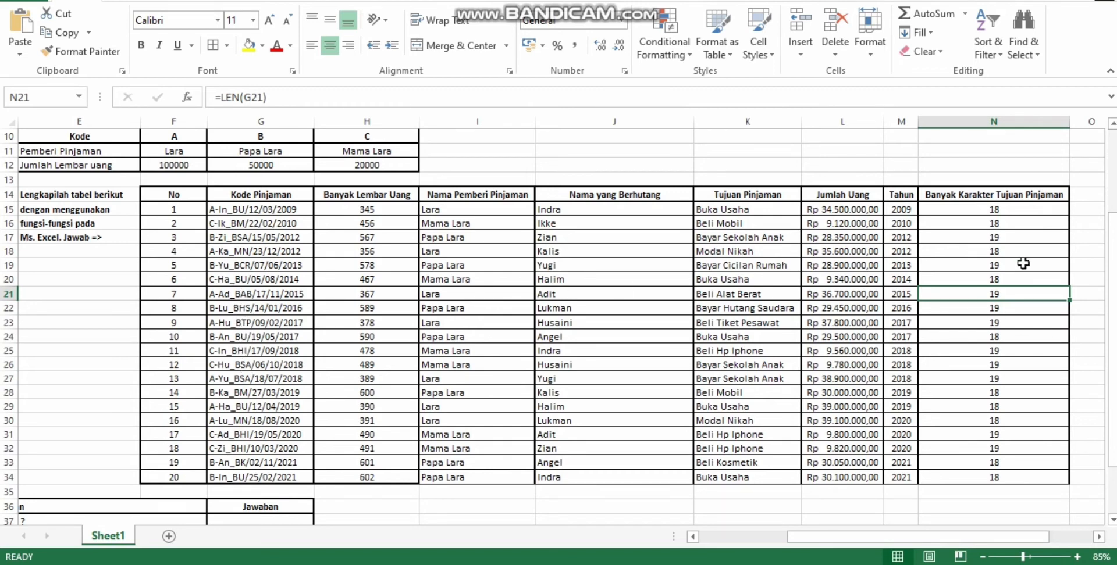
click(1000, 210)
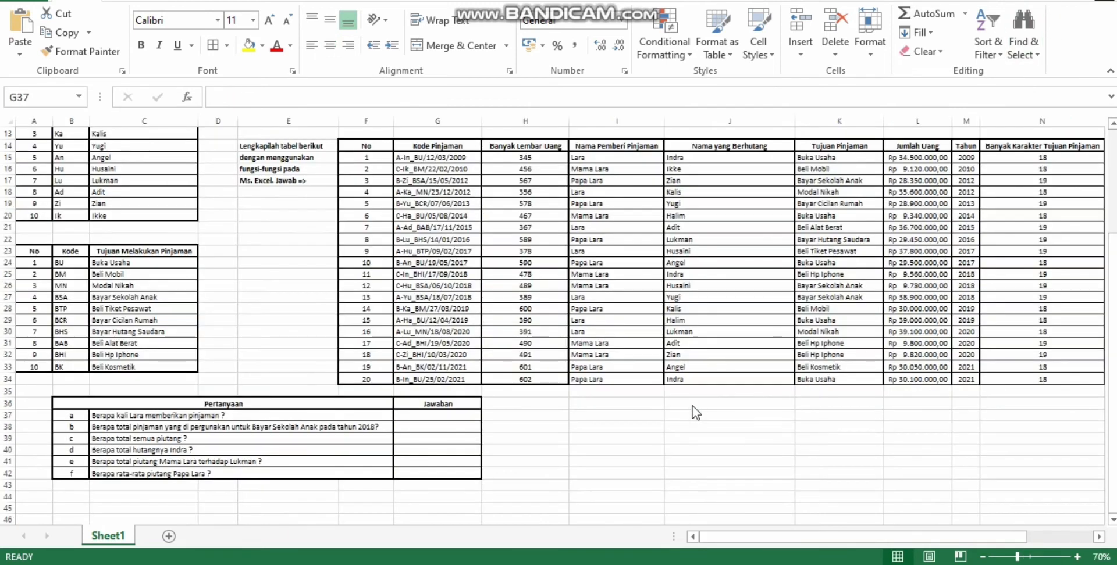
Answer question a in G37 with a COUNTIF formula over I15:I34, using the lender's name from the question as the text criterion
click(425, 444)
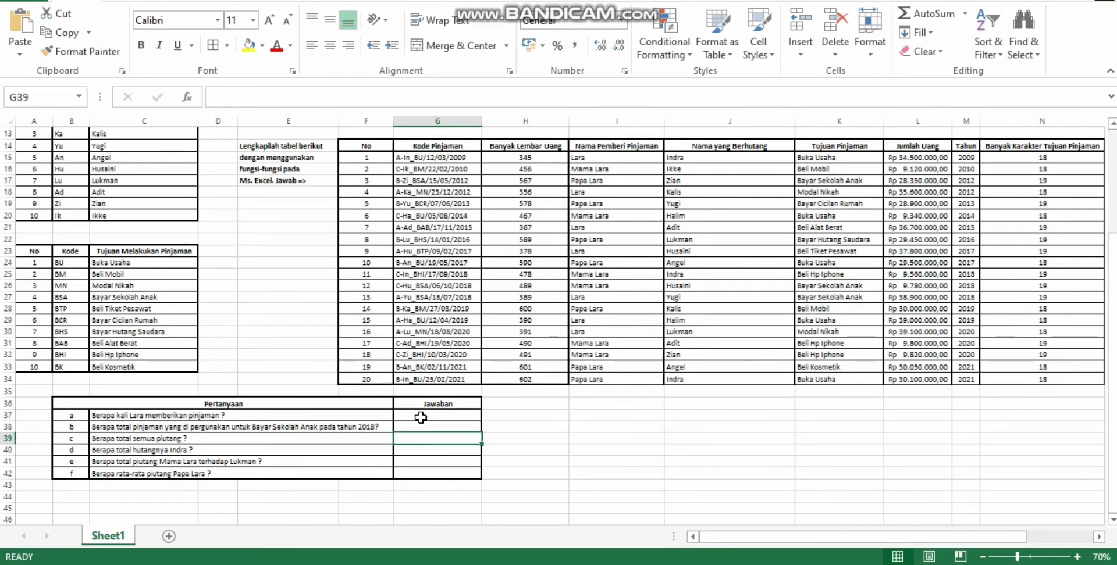
click(420, 415)
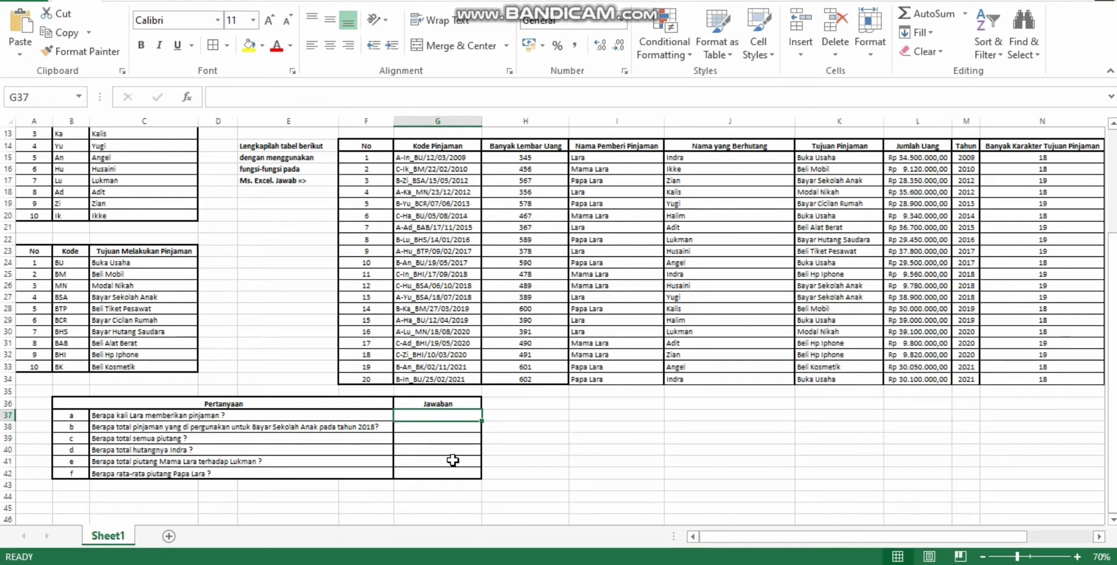
text(=)
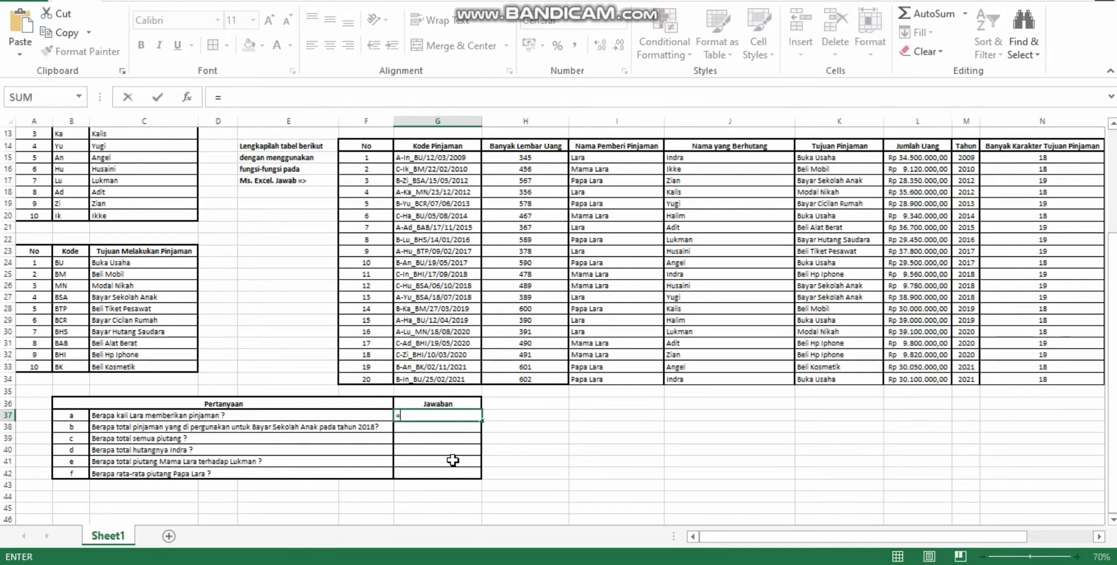
text(coun)
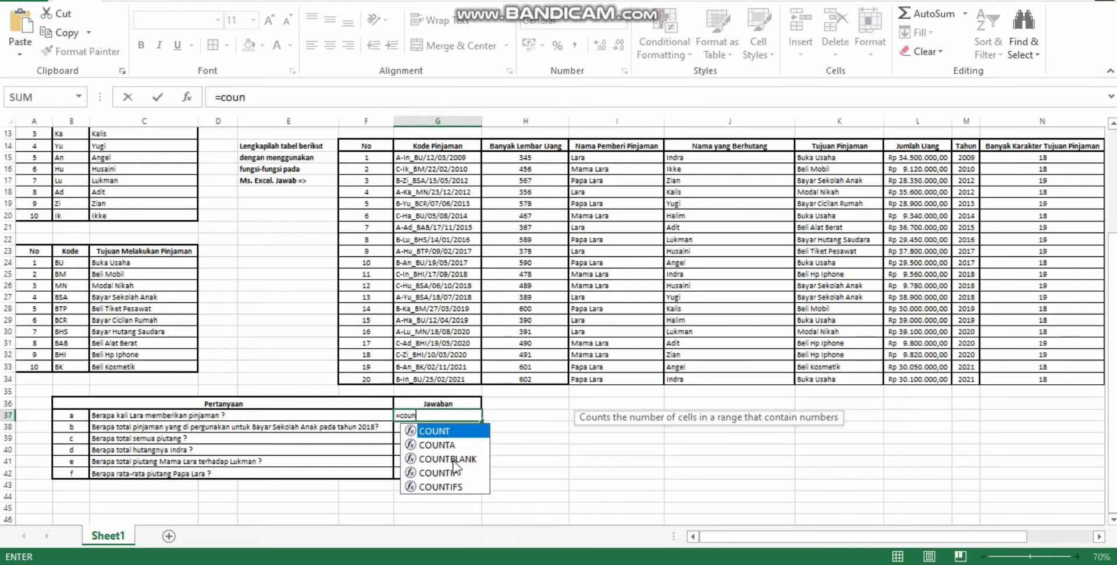
click(460, 473)
double_click(461, 473)
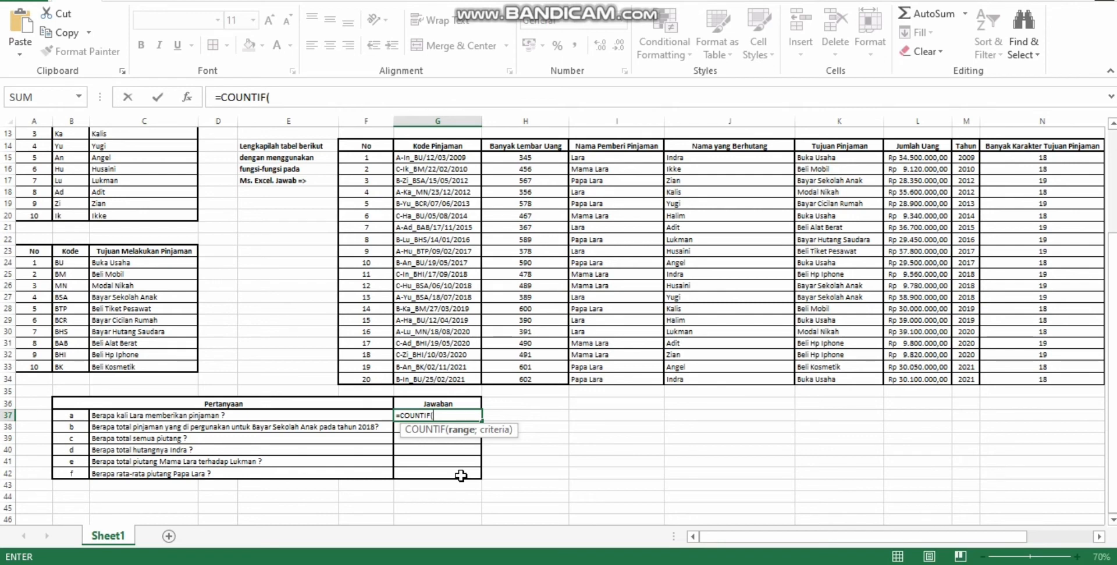
click(588, 157)
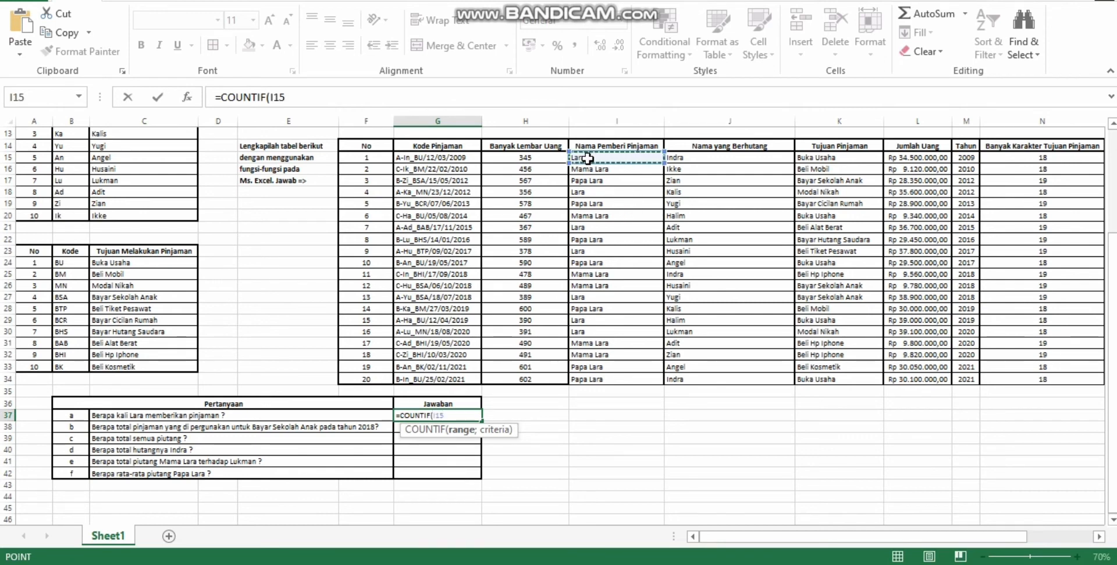
drag(588, 160, 609, 382)
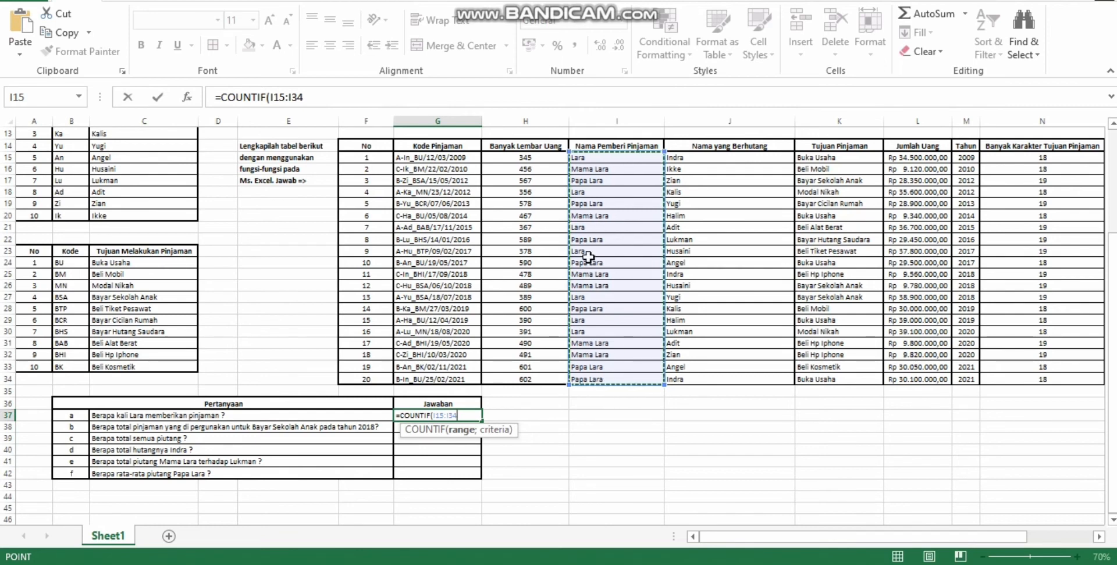
text(;)
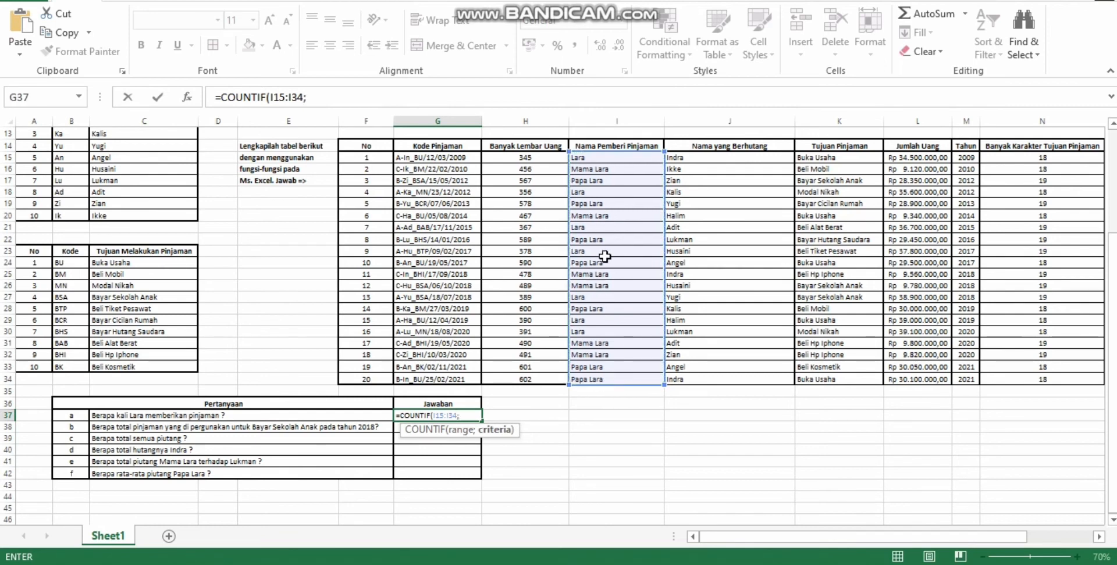
text("Lara")
key(Return)
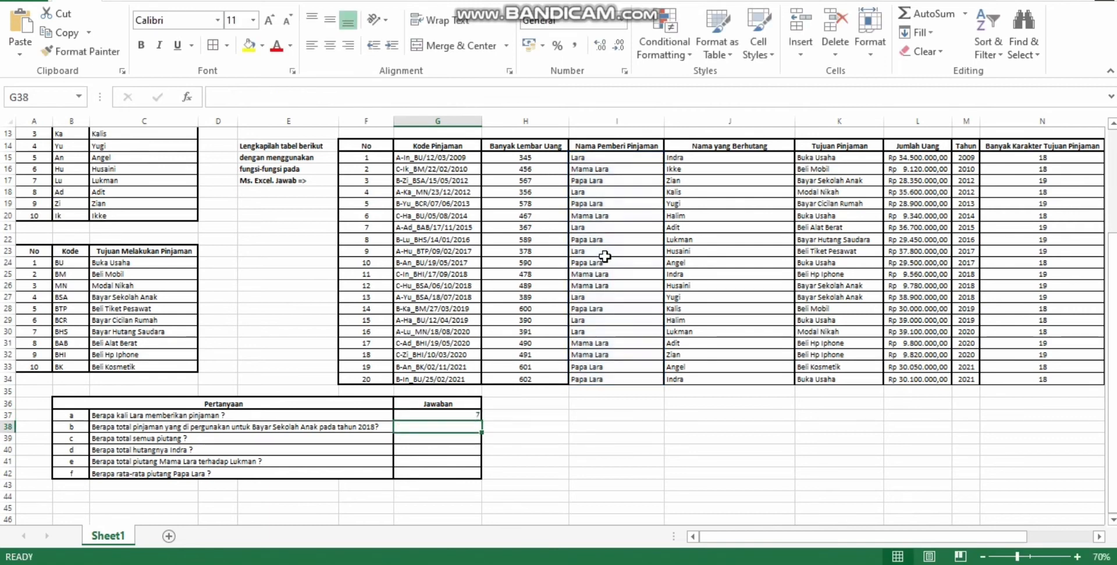
Check the COUNTIF answer in G37 against the matching lender entries in the Nama Pemberi Pinjaman column
click(469, 415)
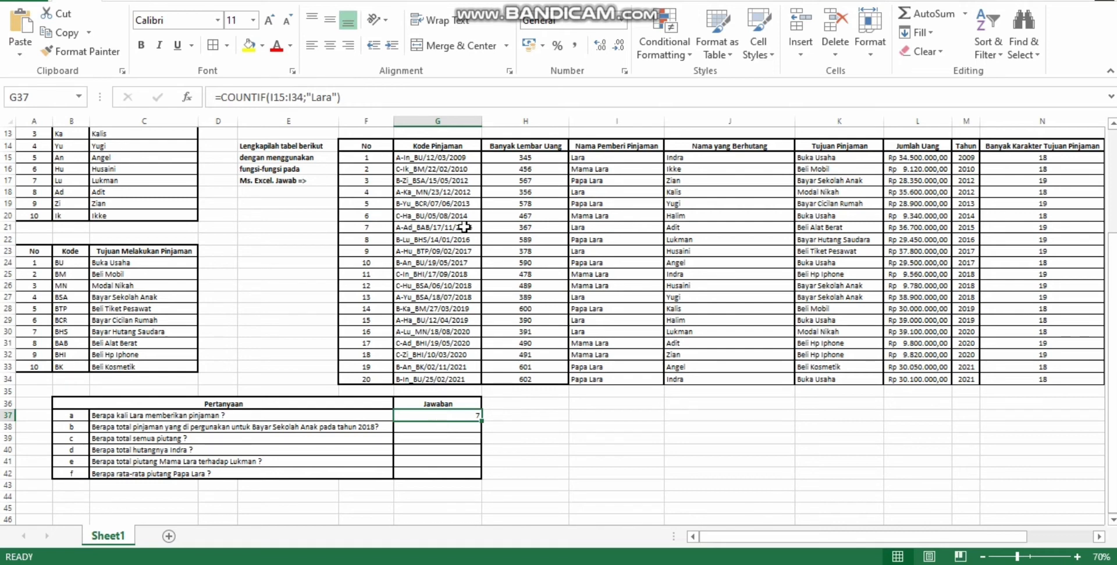
click(464, 158)
click(462, 383)
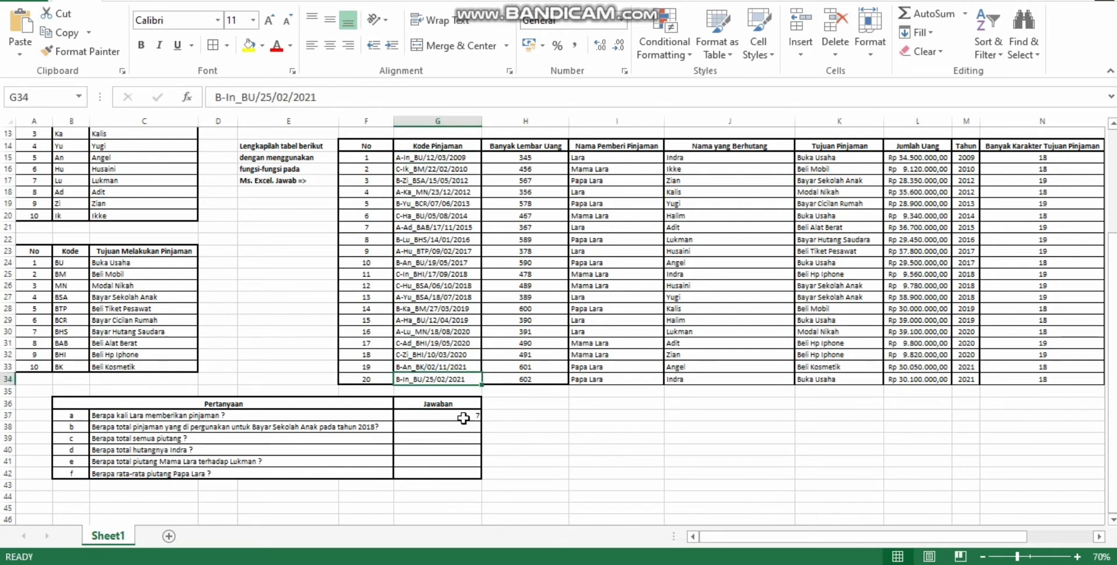
click(464, 419)
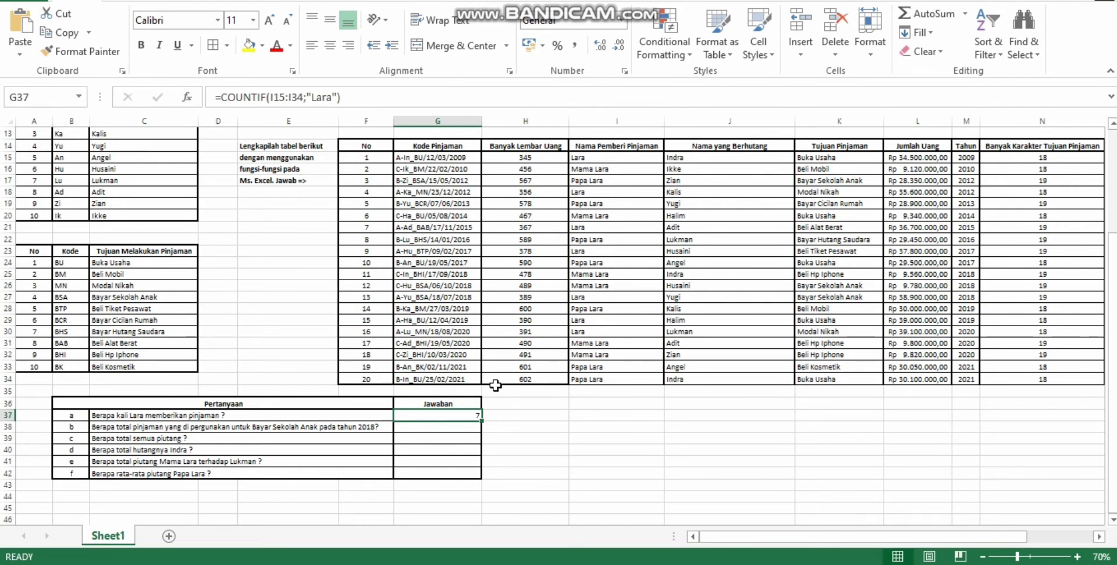
click(640, 158)
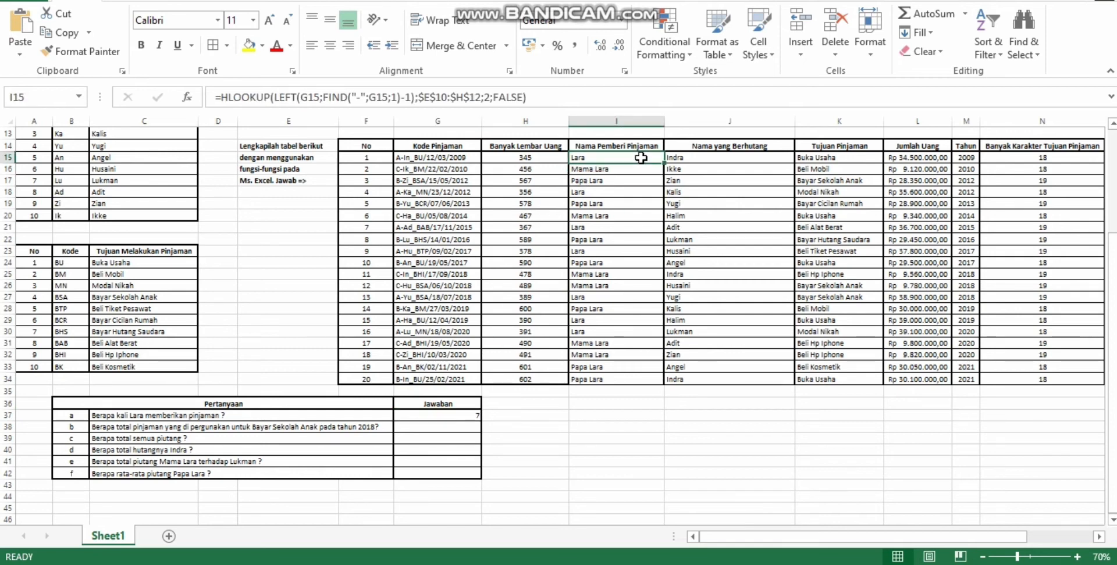
click(628, 194)
click(622, 227)
click(612, 261)
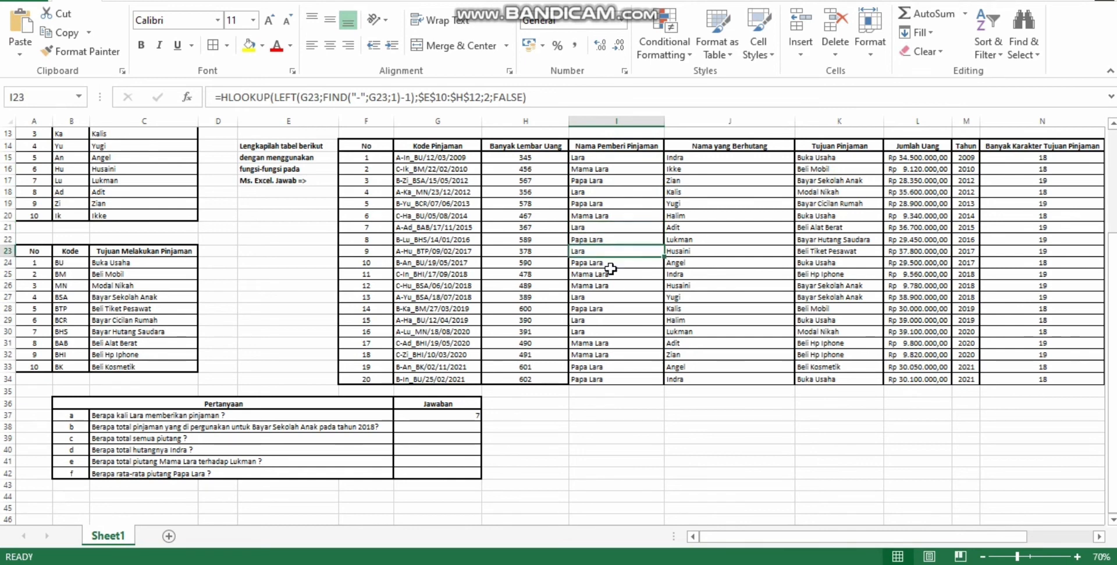
click(607, 296)
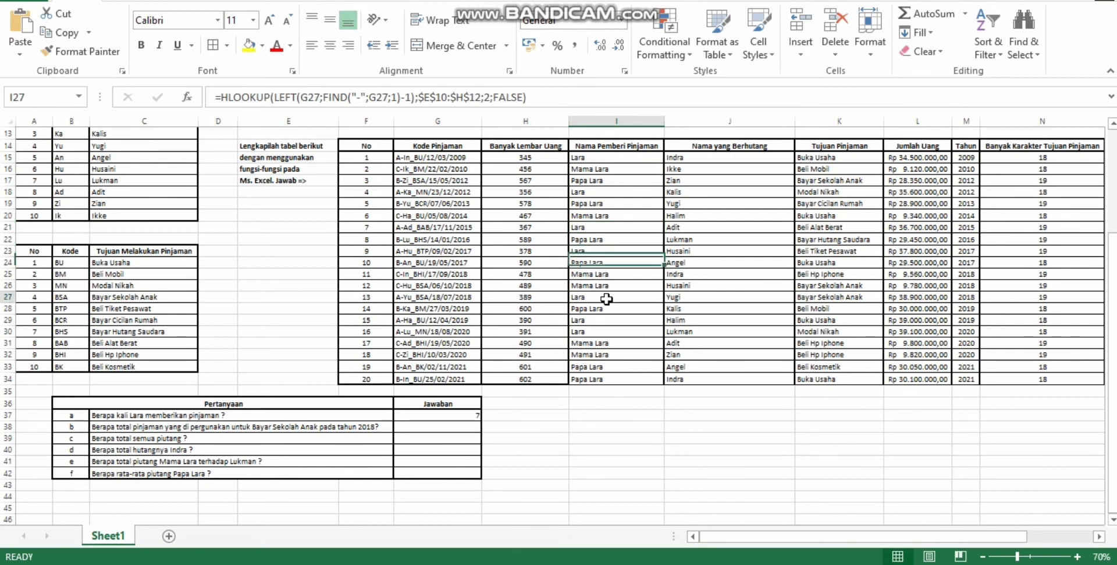
click(607, 332)
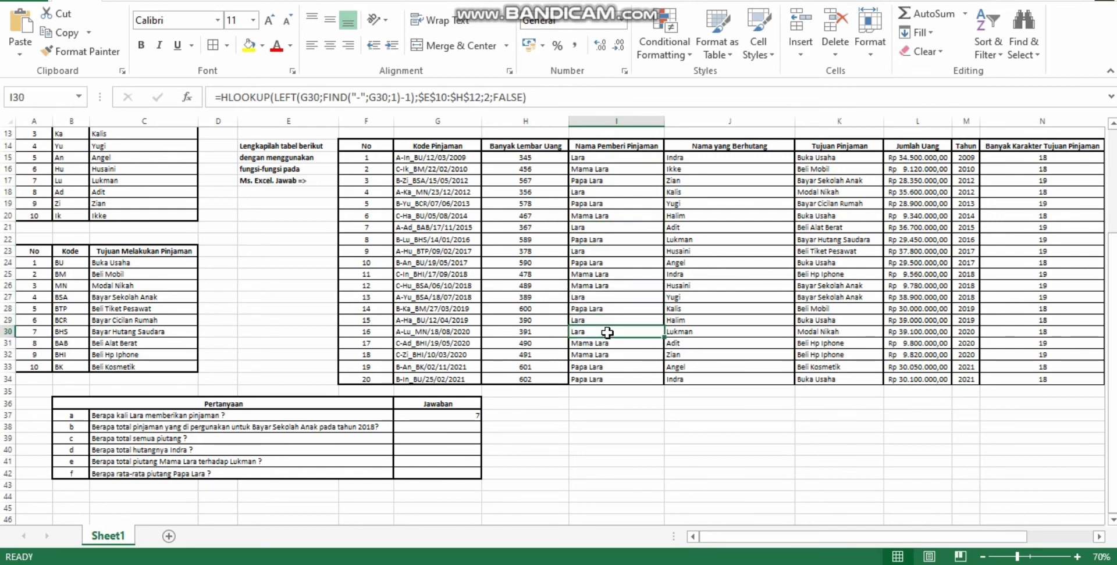
Begin a COUNTIFS formula in G38 for question b, matching K15:K34 against "Bayar Sekolah Anak"
click(469, 426)
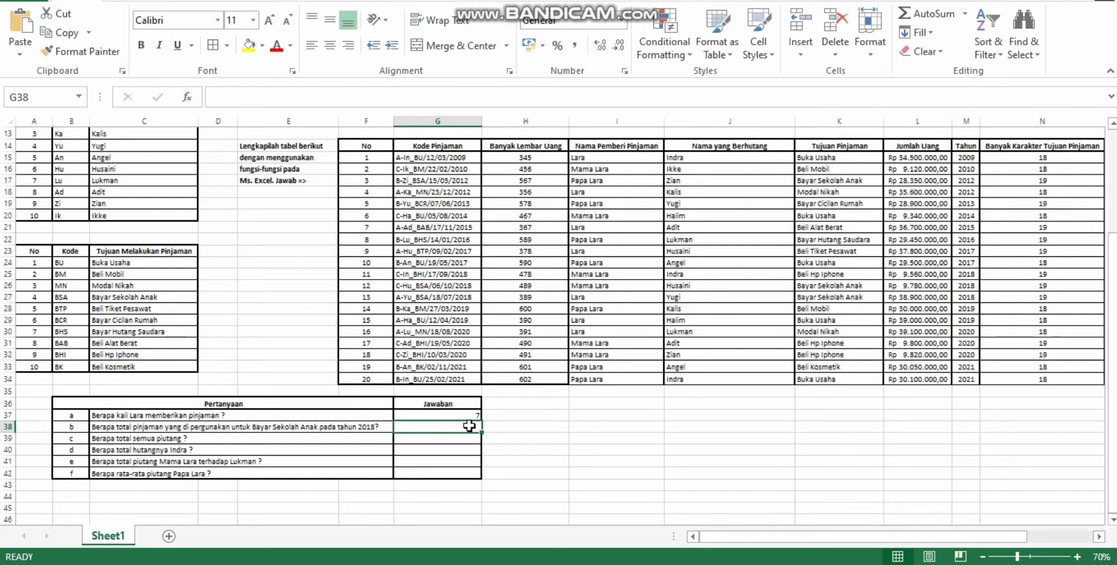
text(=)
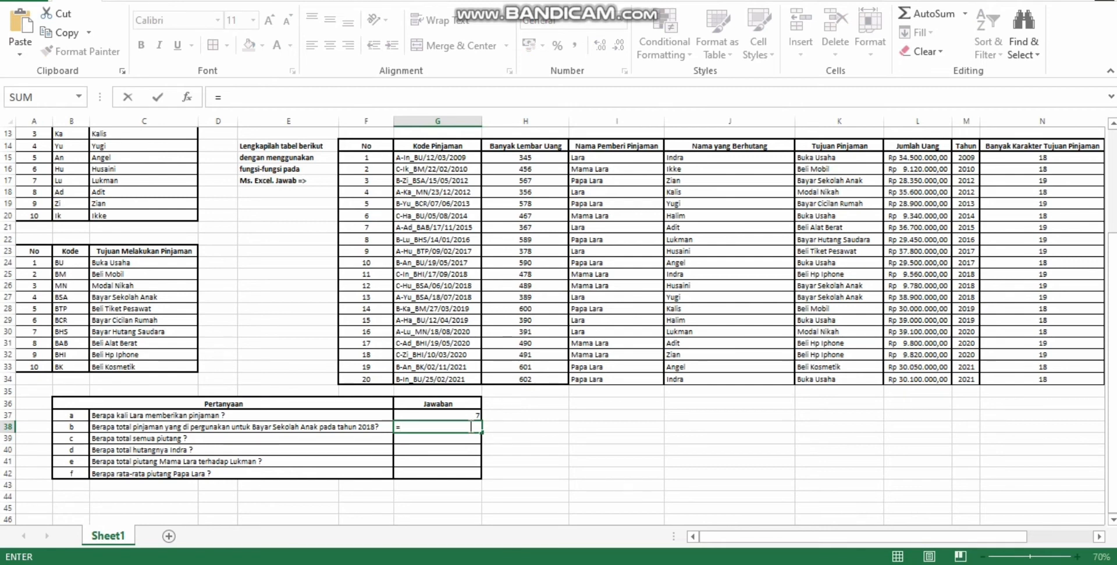
text(c)
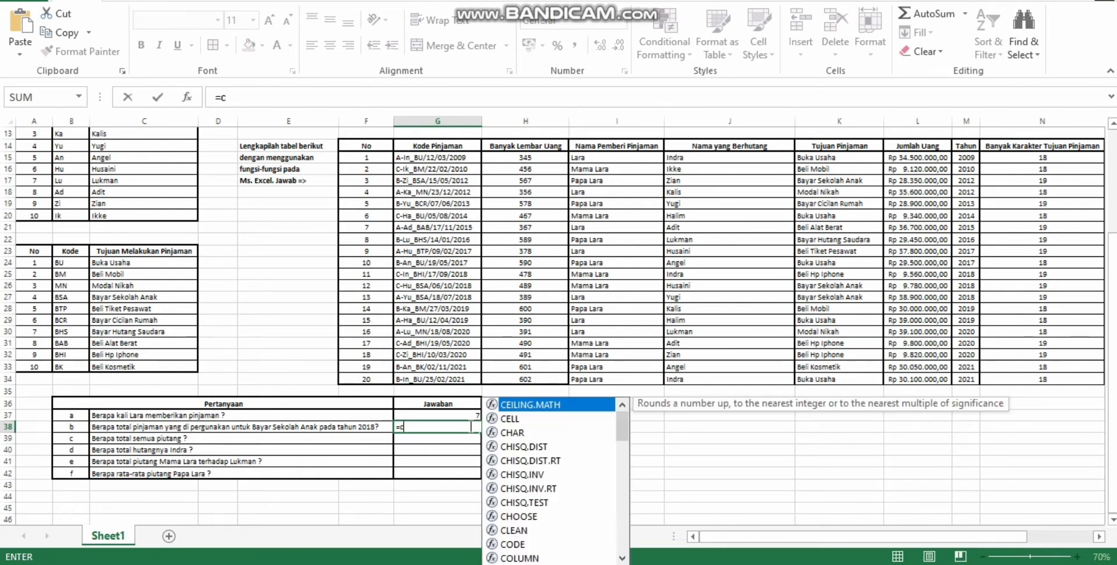
text(ounti)
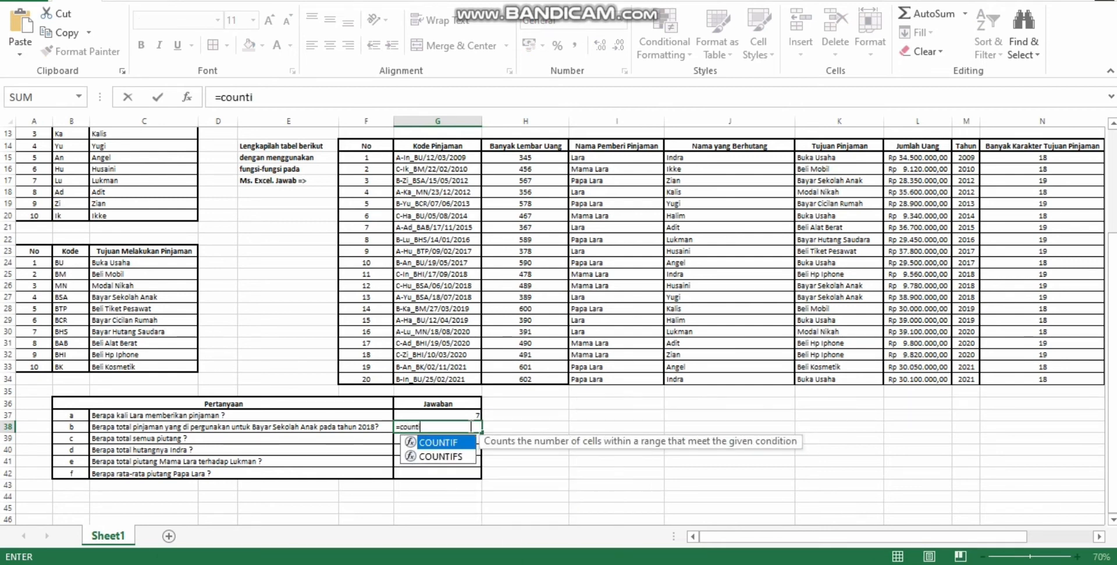
double_click(452, 458)
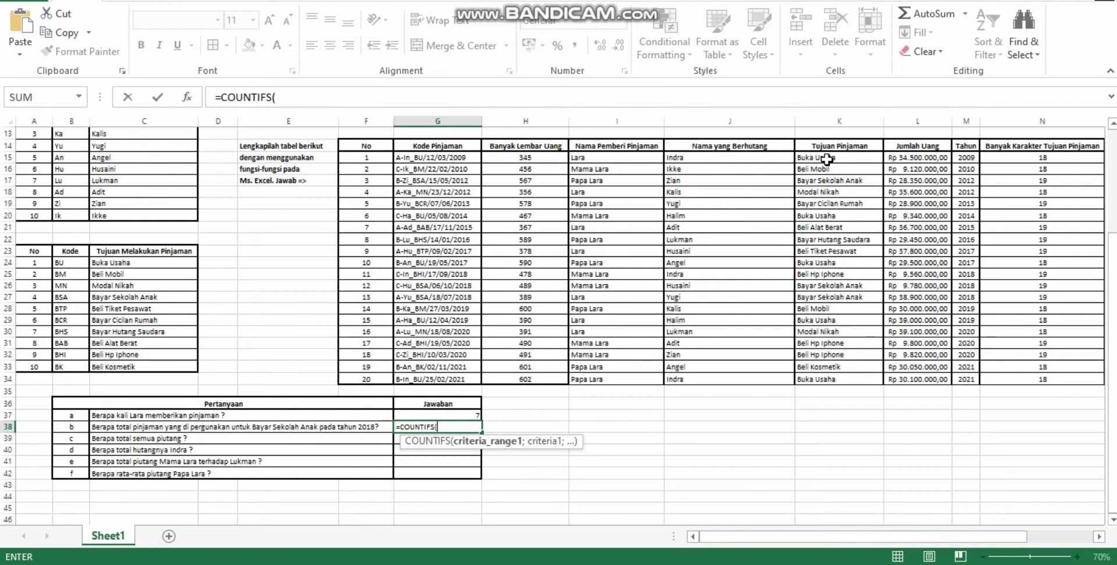
drag(826, 159, 841, 380)
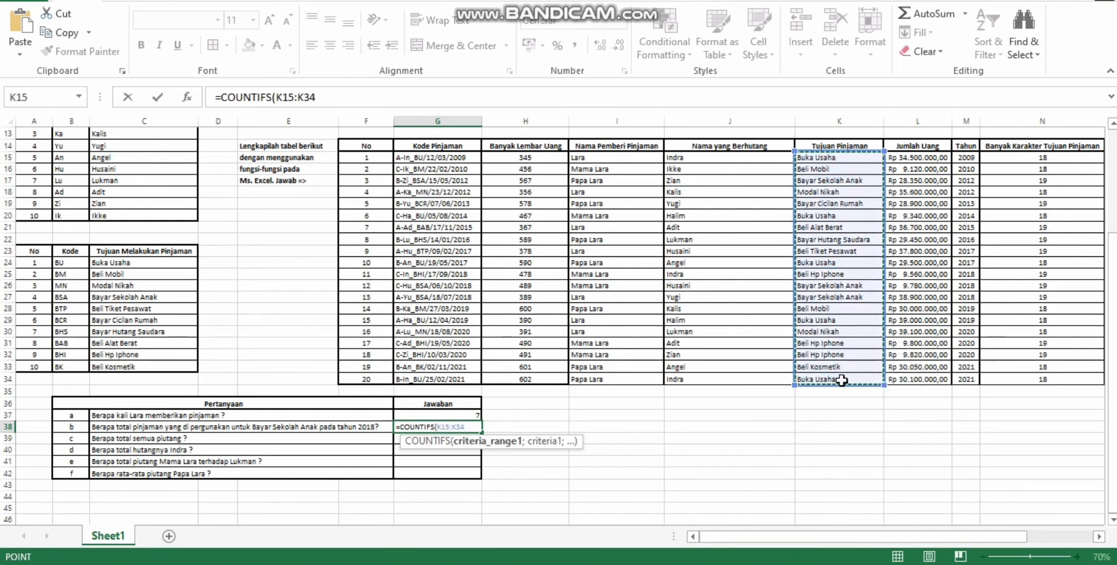
text(;)
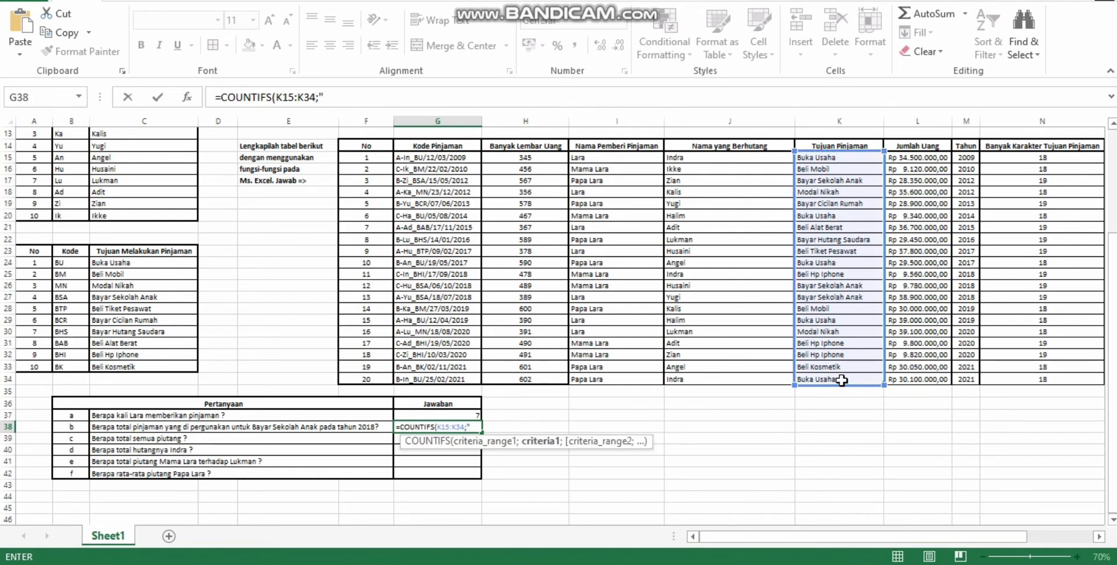
text("Bayar Se)
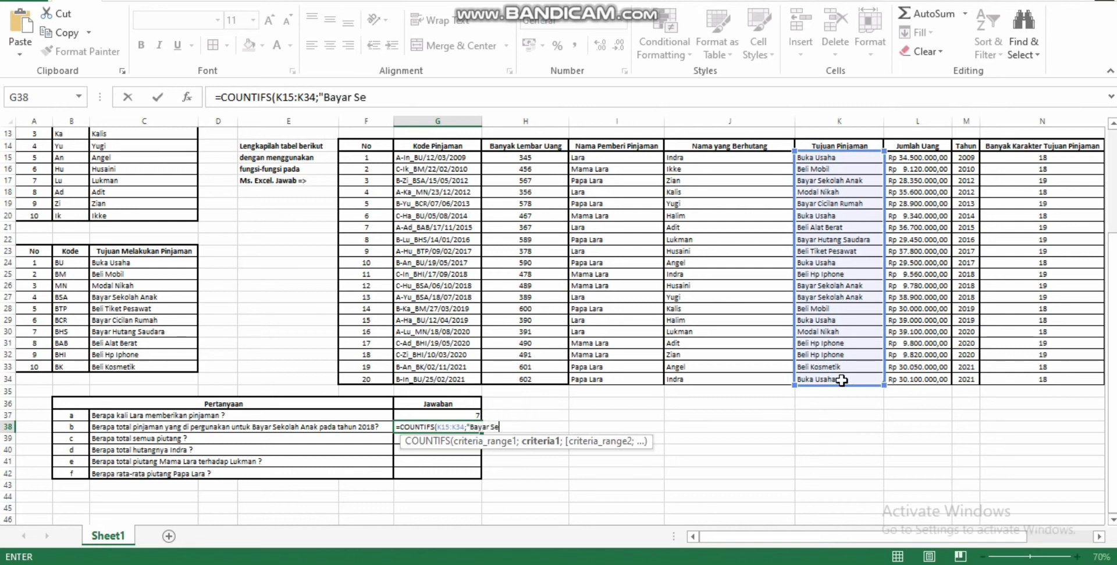
text(kolah Ana)
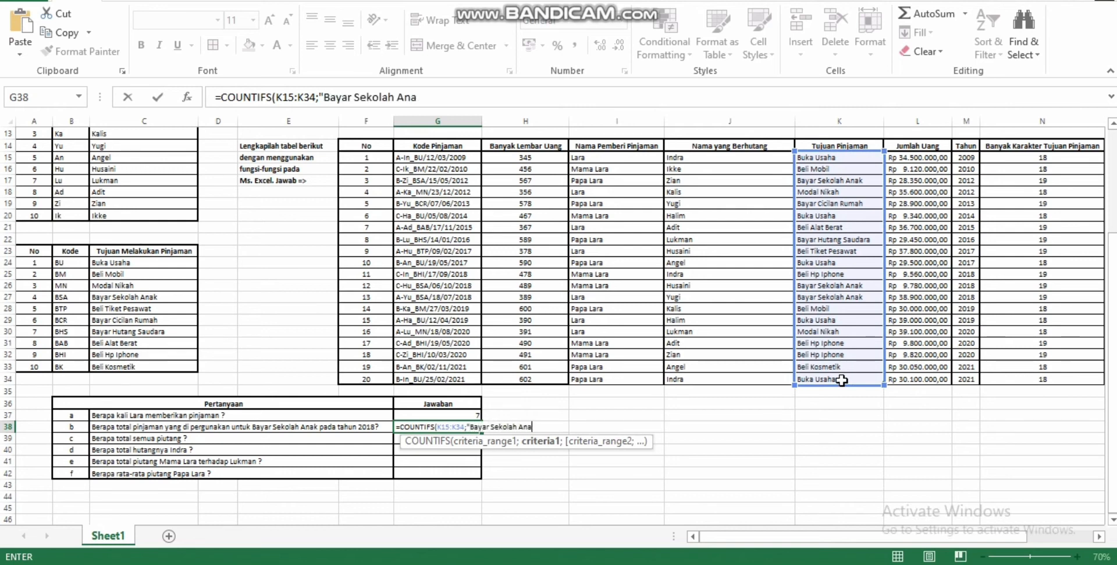
text(k";)
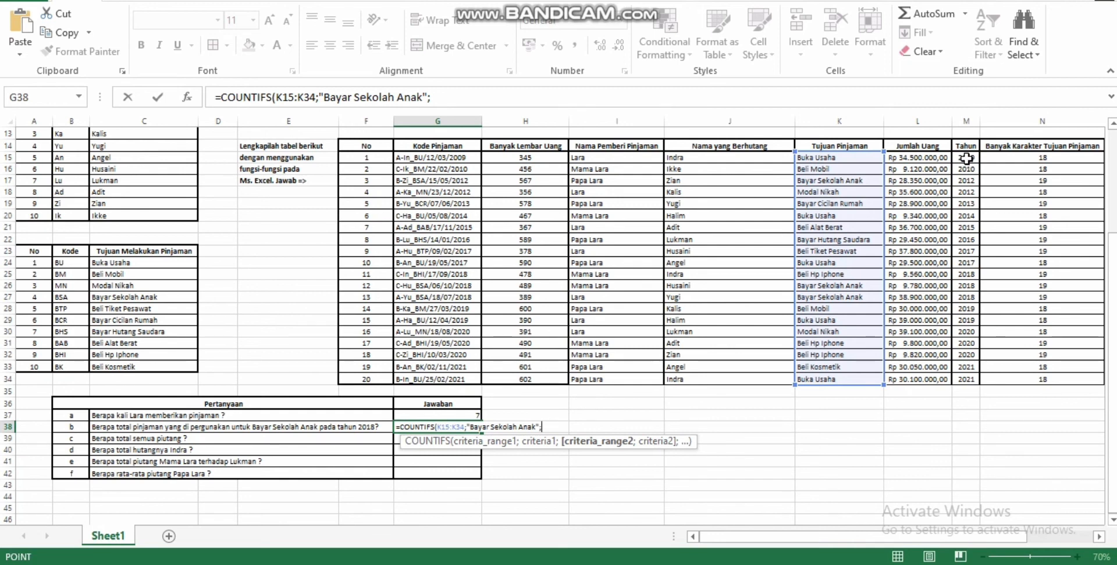
Complete the G38 COUNTIFS formula with M15:M34 and criterion "2018", and check it against the matching Tahun and Tujuan Pinjaman entries
drag(966, 158, 961, 379)
text(;)
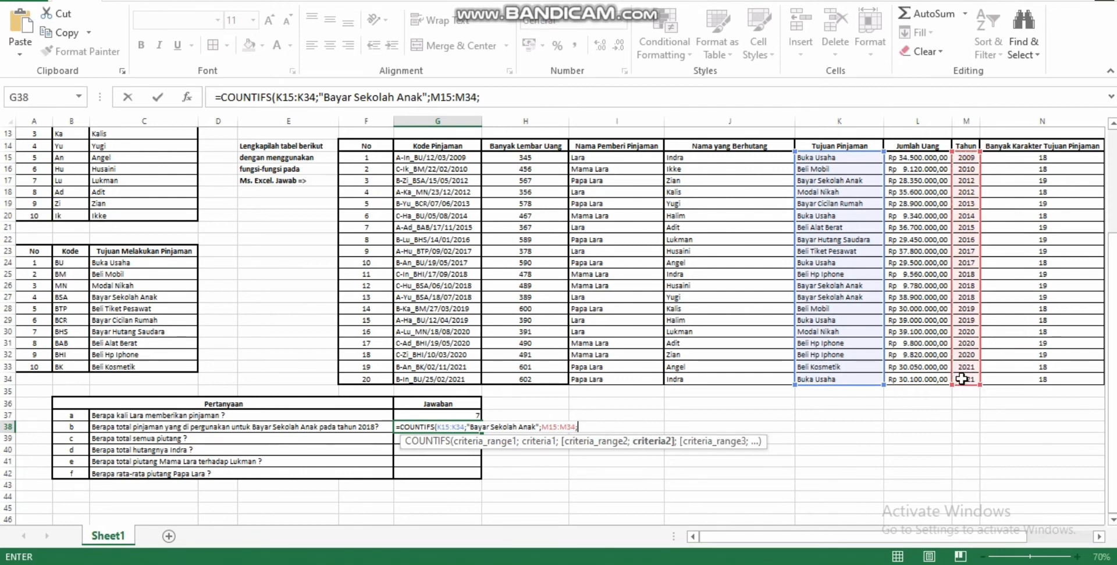
text("2018"))
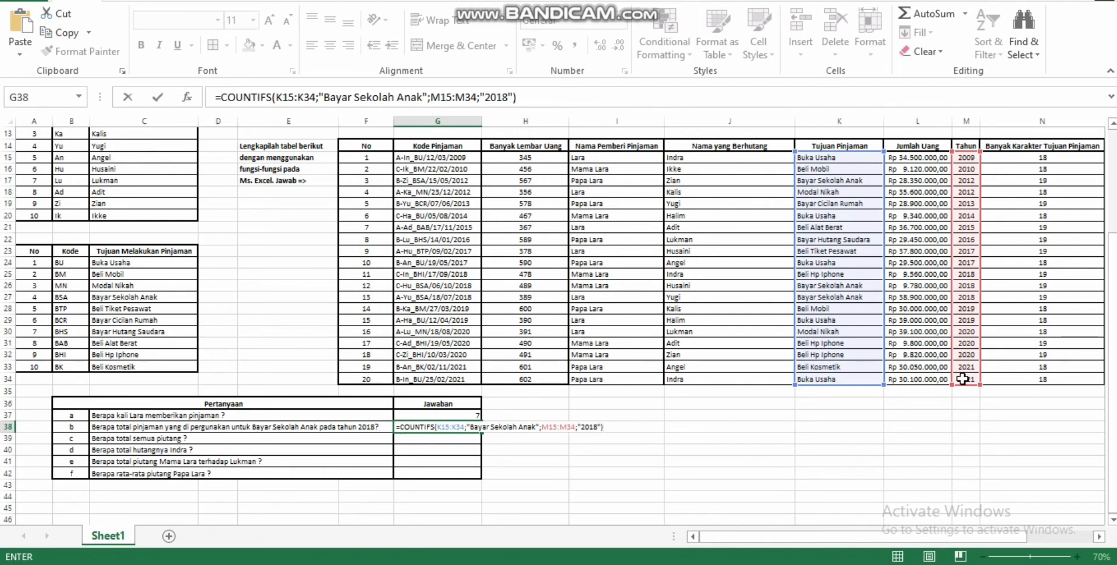
key(Return)
key(Up)
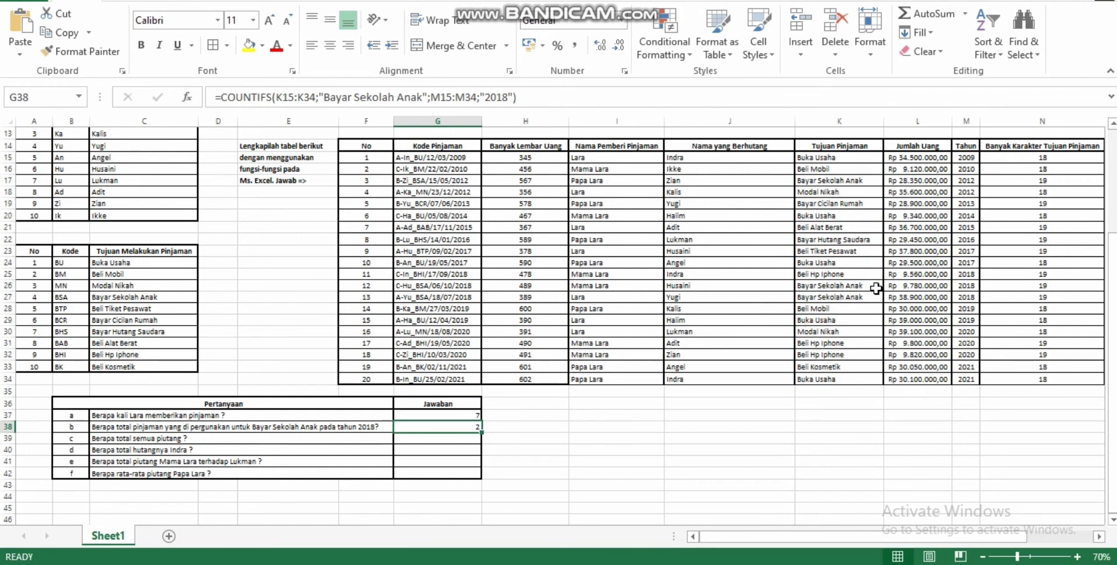
drag(963, 274, 966, 285)
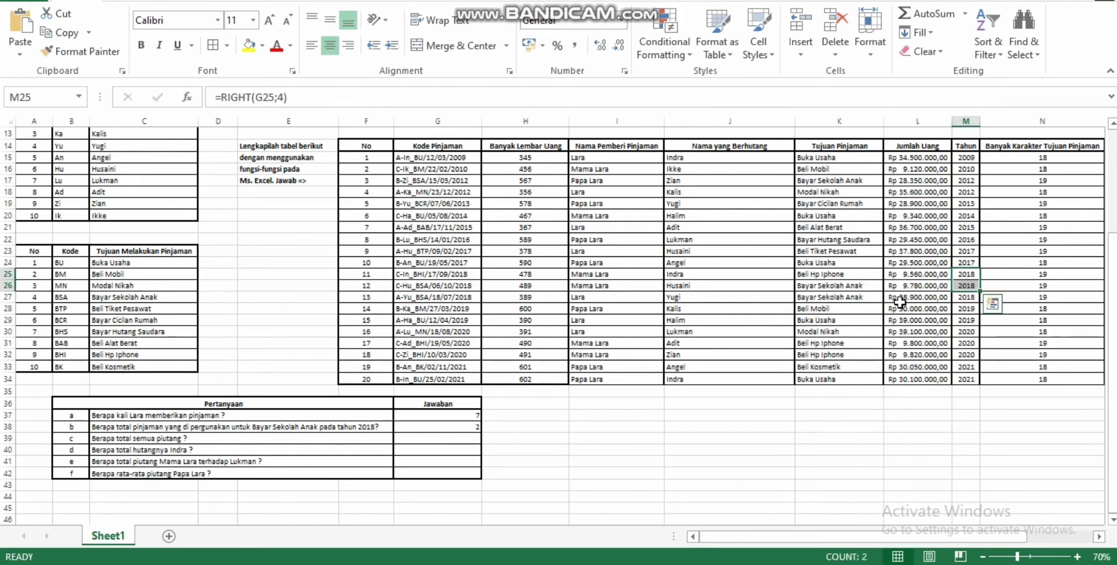
click(842, 285)
Answer question c in G39 with =SUM(L15:L34) and check it against the sum of the Jumlah Uang amounts
click(463, 442)
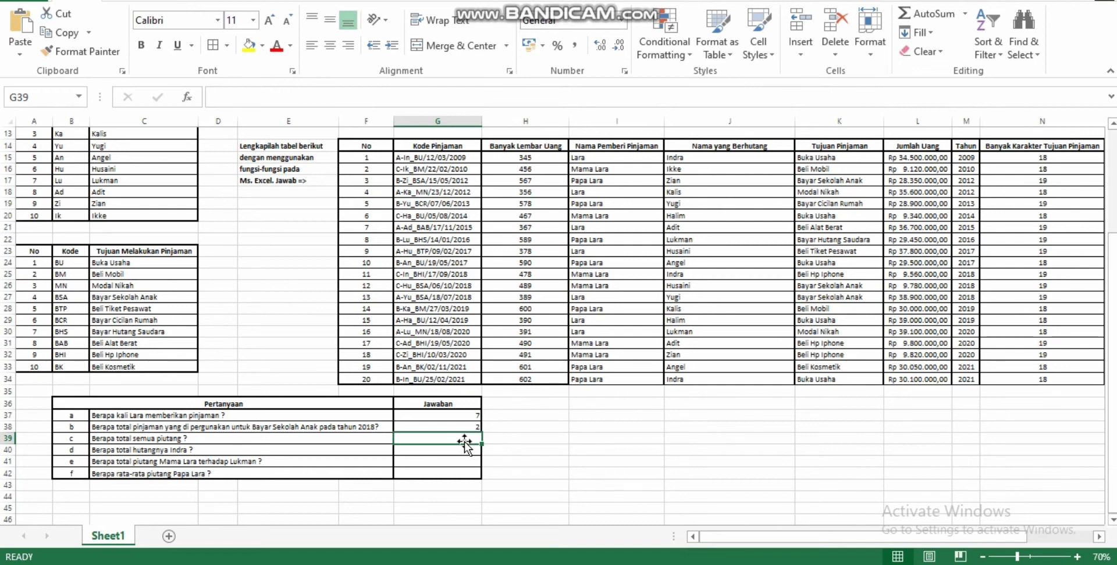
text(=)
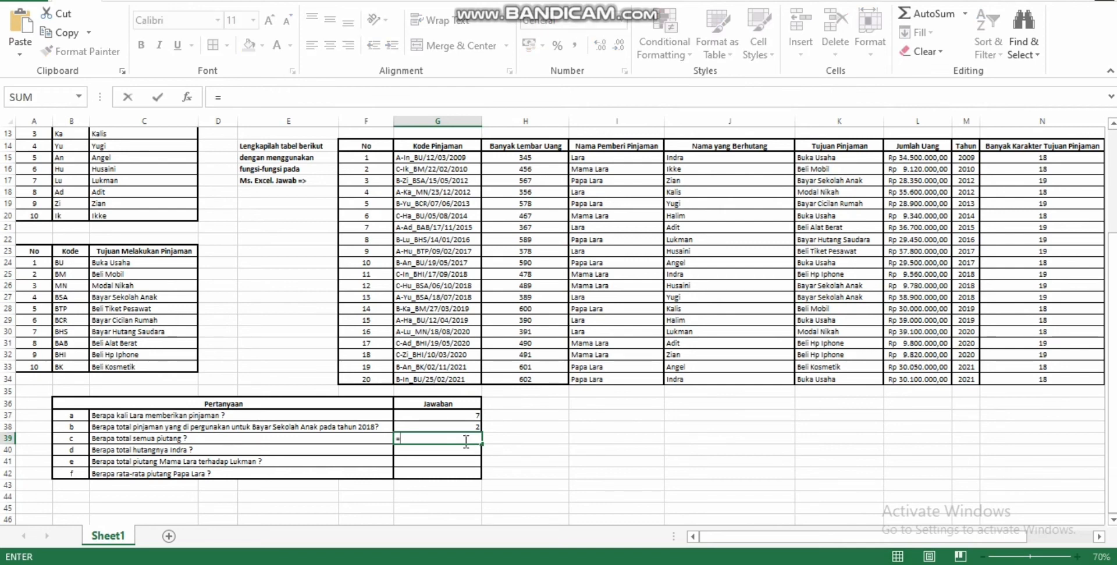
text(sum)
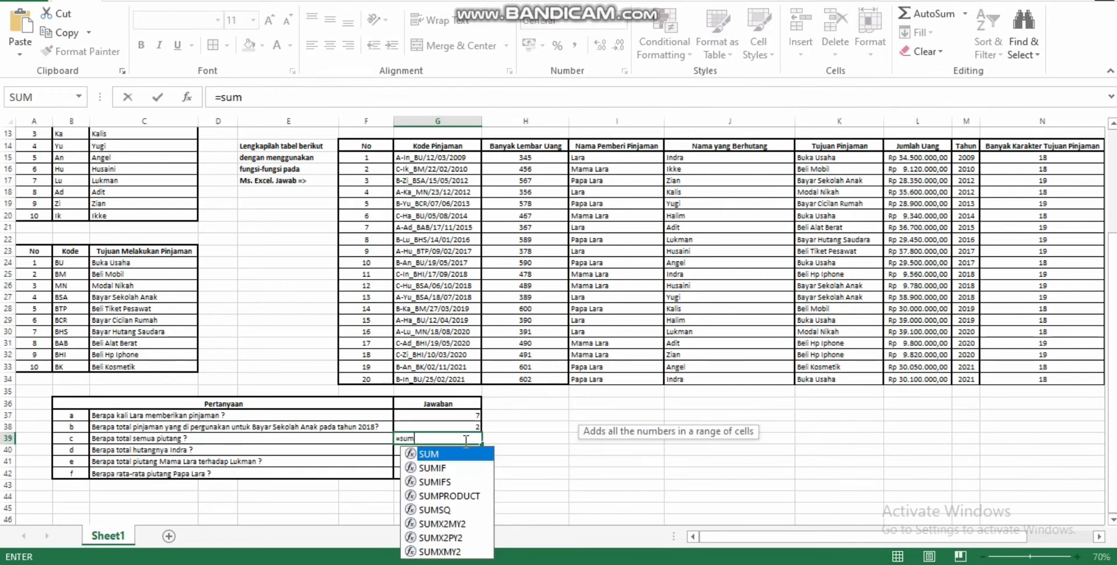
text(()
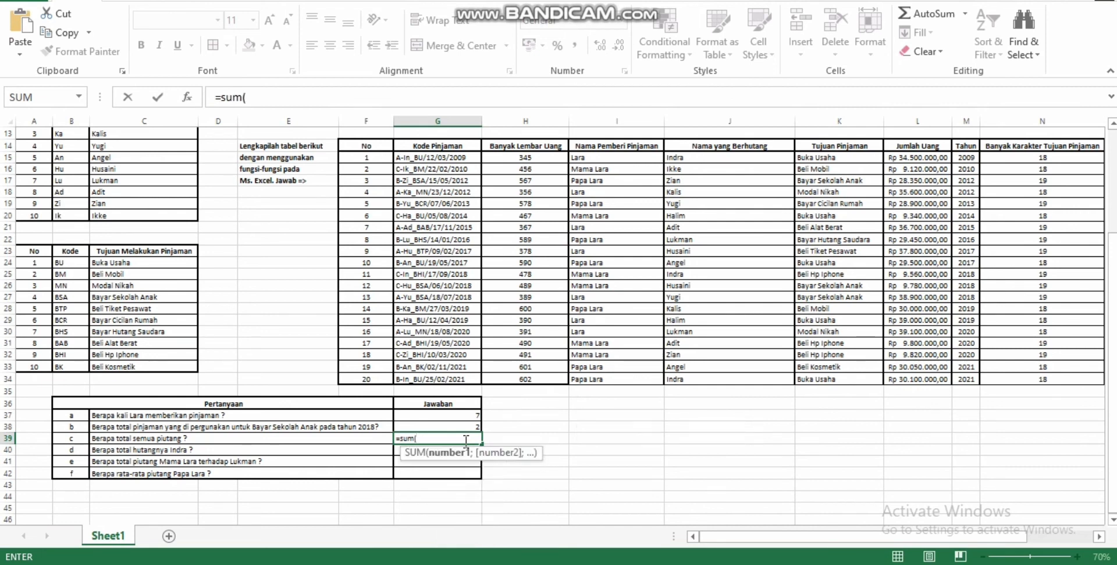
drag(917, 158, 909, 375)
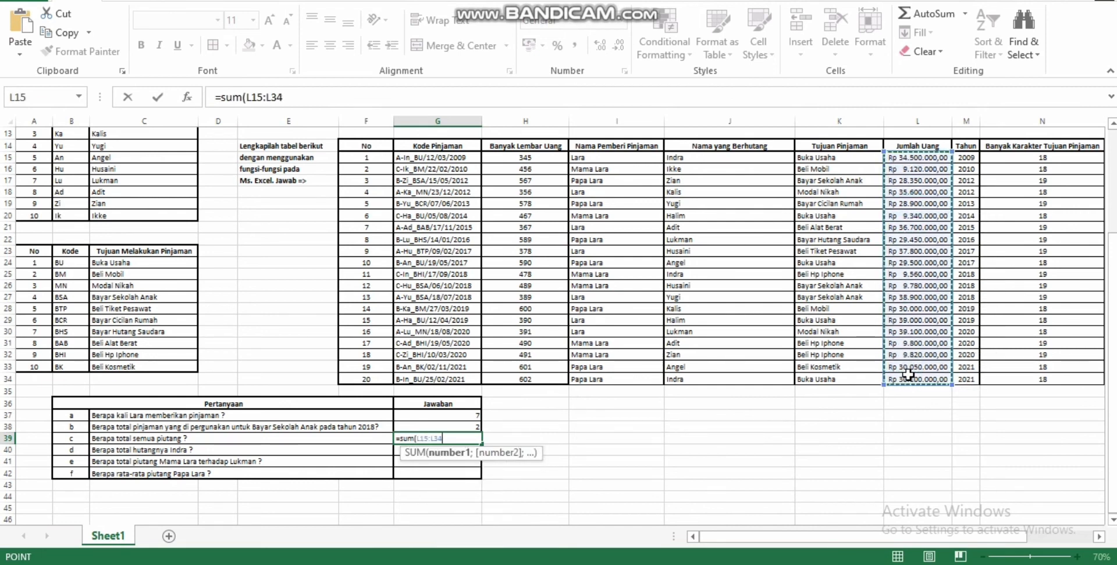
text())
key(Return)
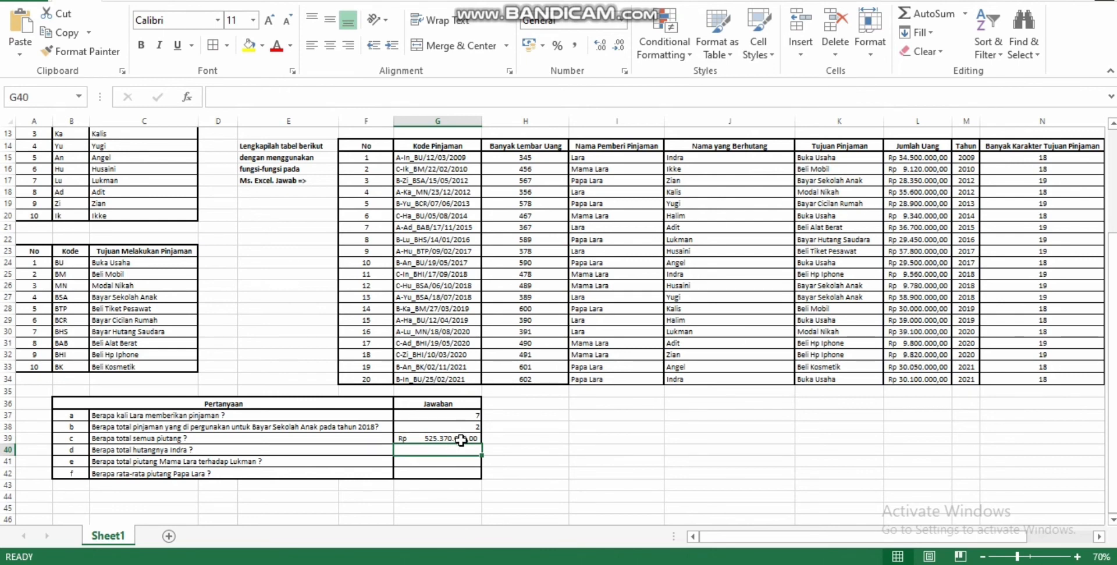
click(497, 438)
drag(908, 158, 897, 381)
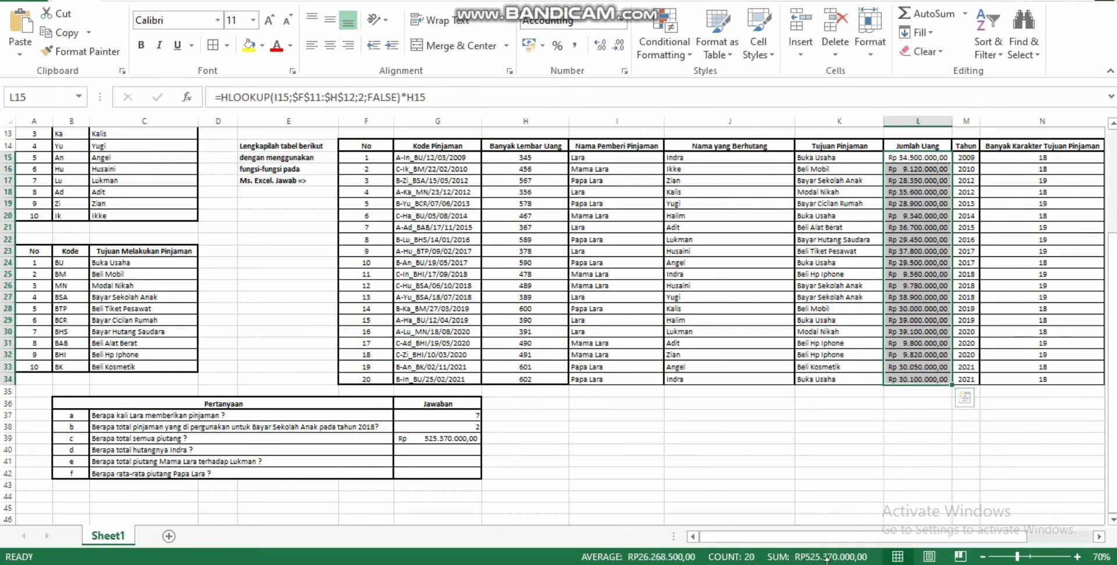
Enter a SUMIF formula in G40 for question d over J15:J34, with the borrower's name from the question as the criterion
click(429, 449)
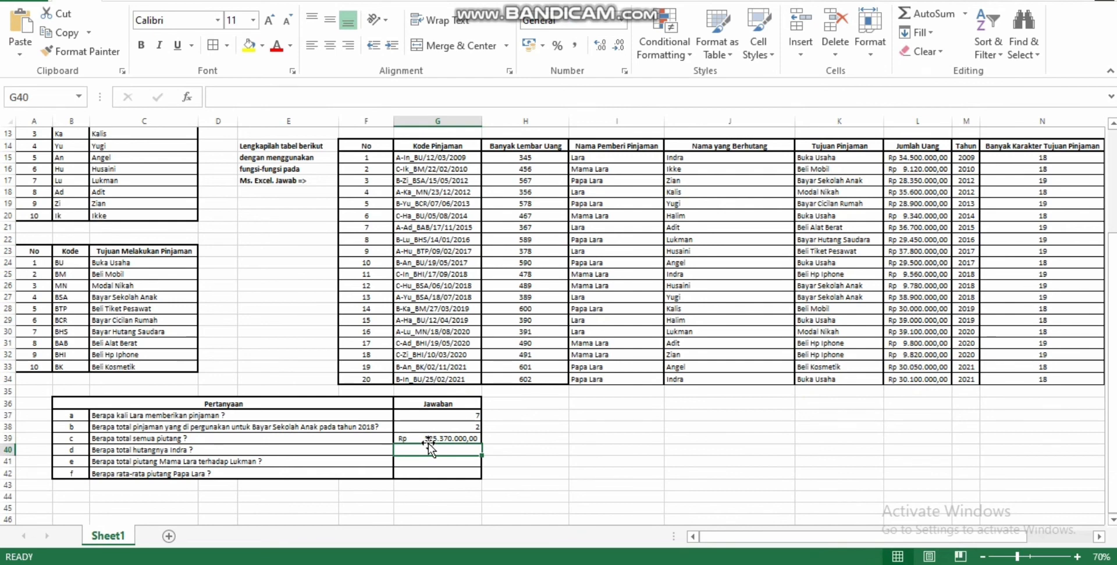
text(=sumif)
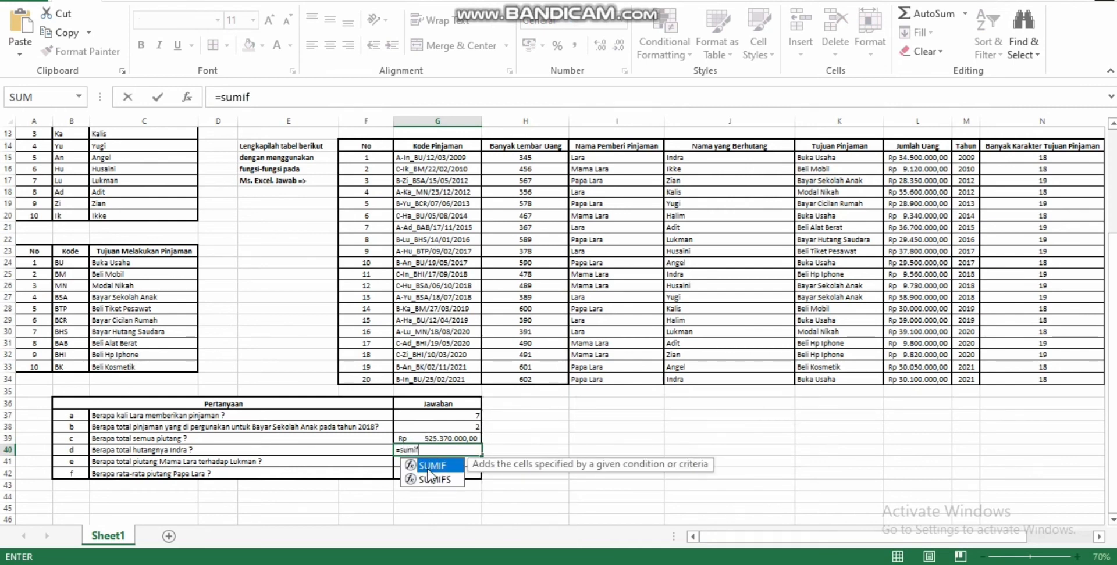
double_click(430, 466)
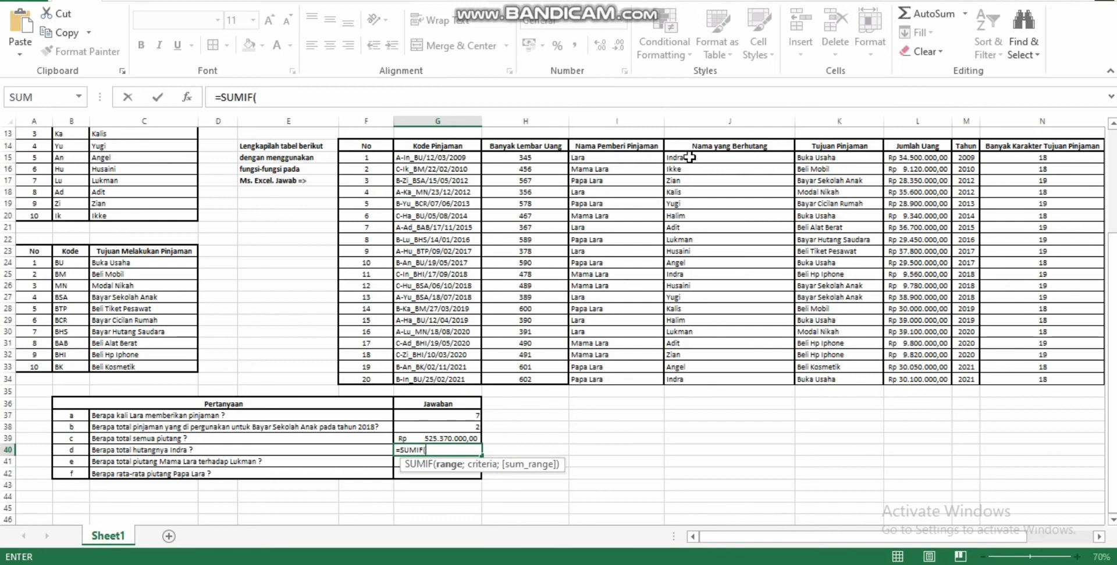
drag(689, 157, 688, 378)
text(;)
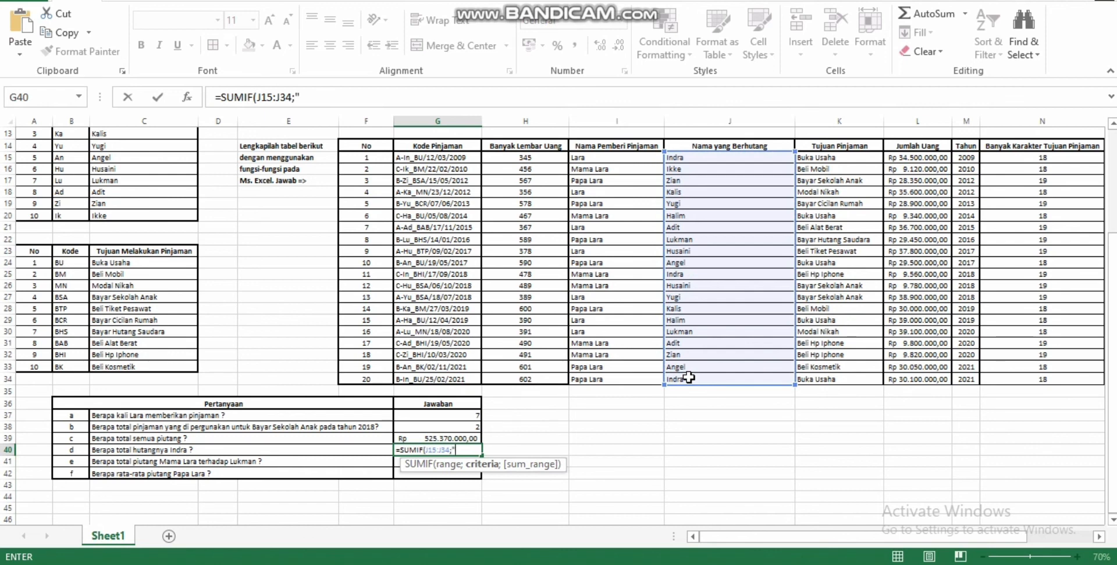
text("Indra")
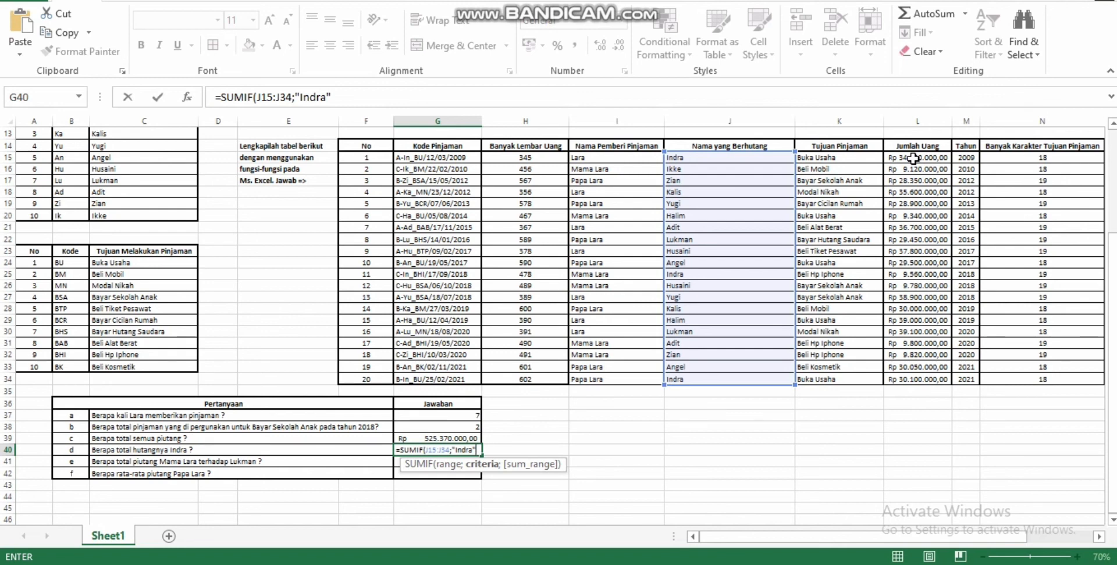
drag(913, 158, 906, 297)
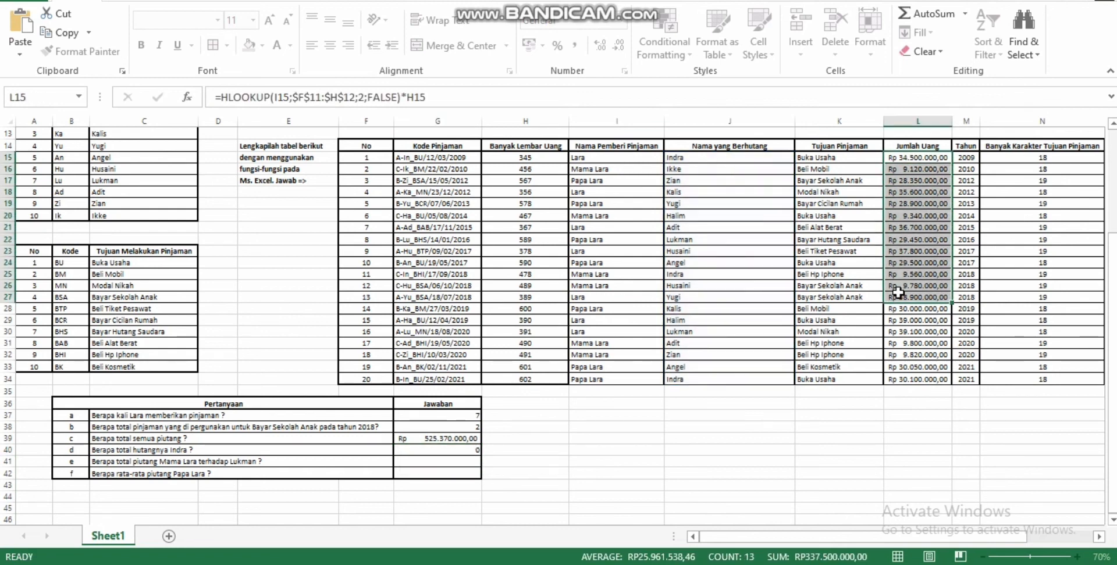
Add L15:L34 as the sum range of the SUMIF formula in G40
click(449, 450)
click(403, 98)
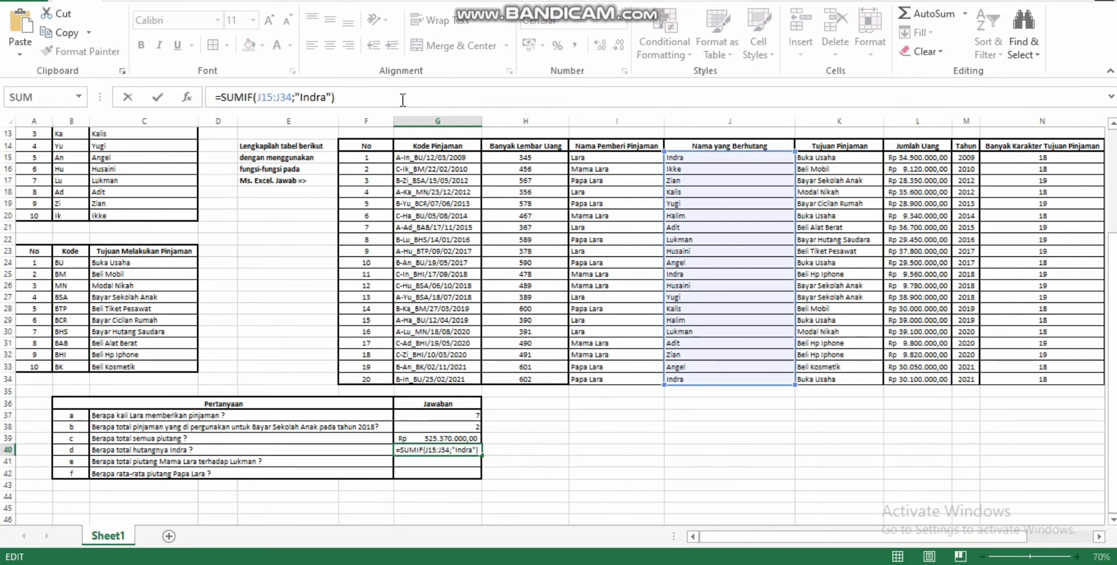
key(BackSpace)
text(;)
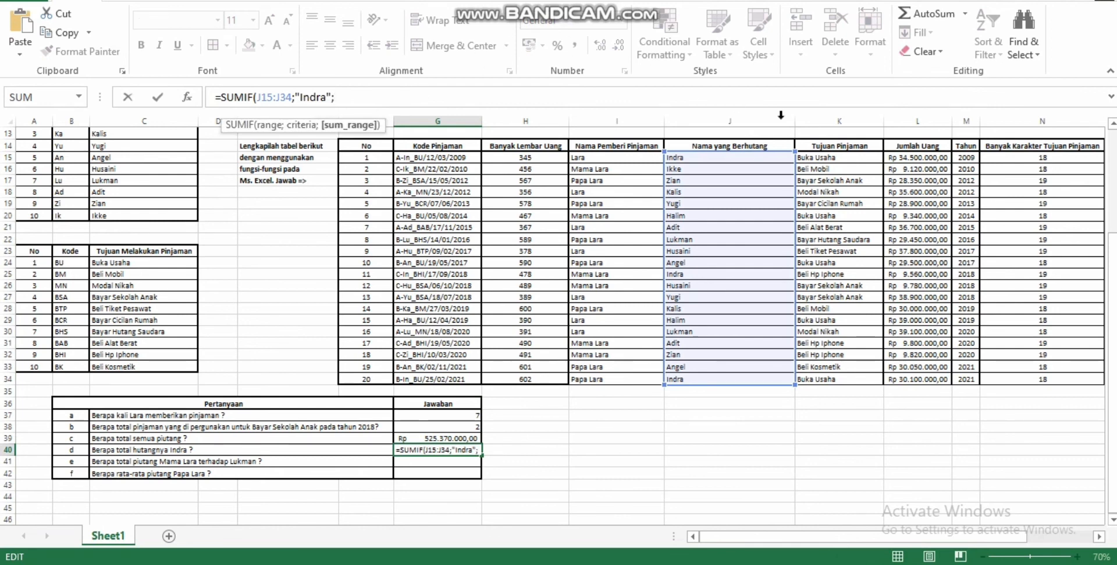
drag(898, 157, 922, 379)
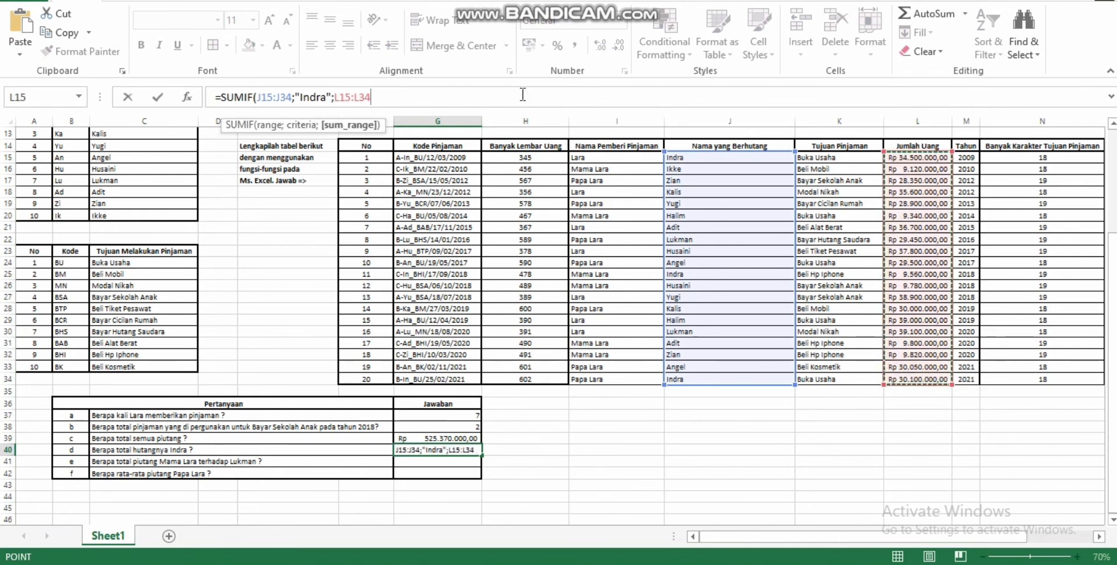
click(432, 103)
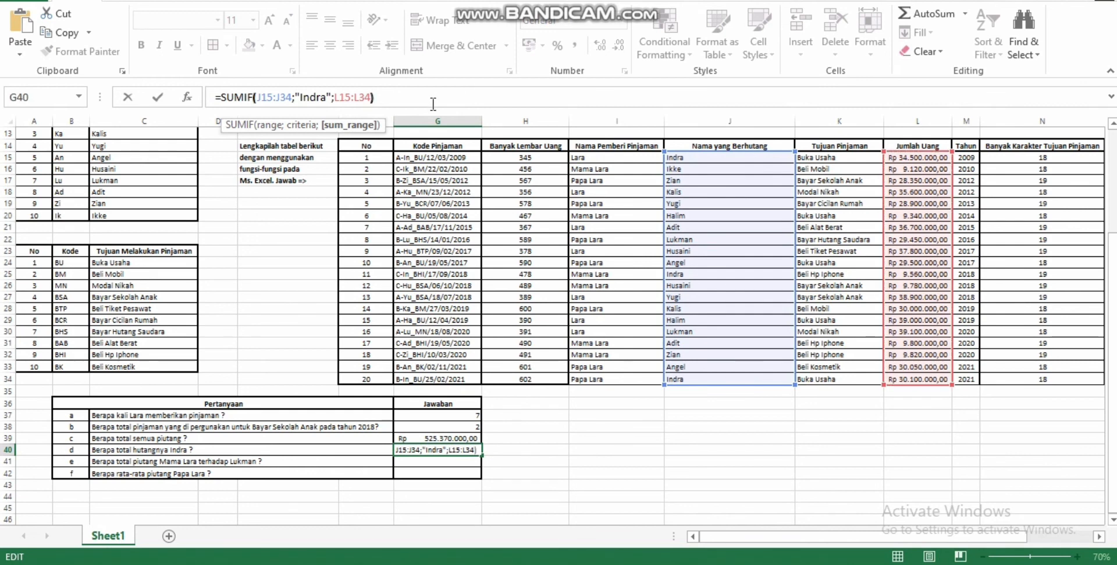
key(Return)
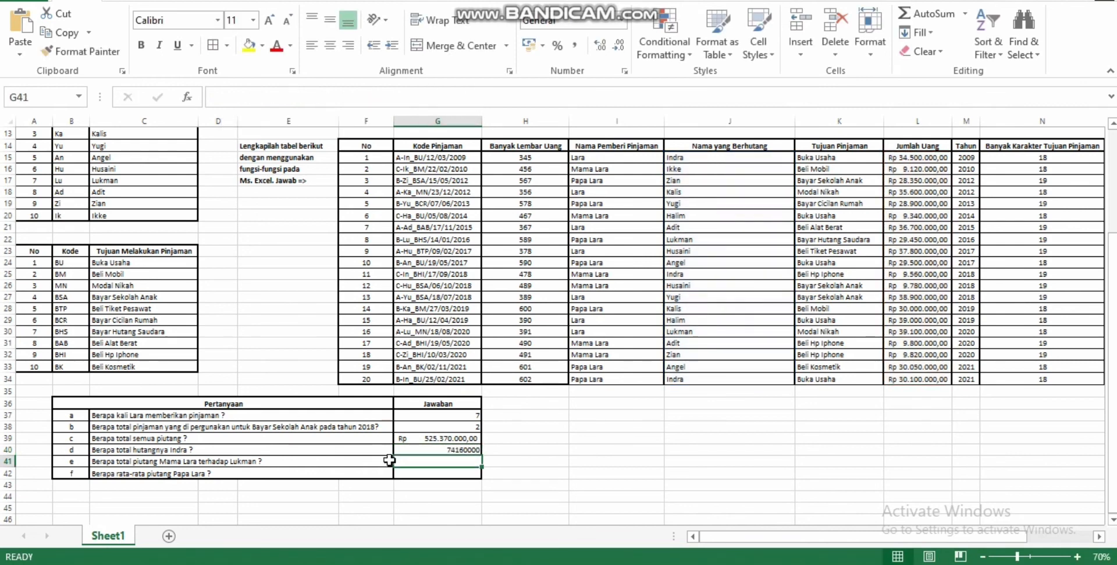
Apply the Accounting number format with the Rp currency symbol to the question d answer in G40
click(428, 449)
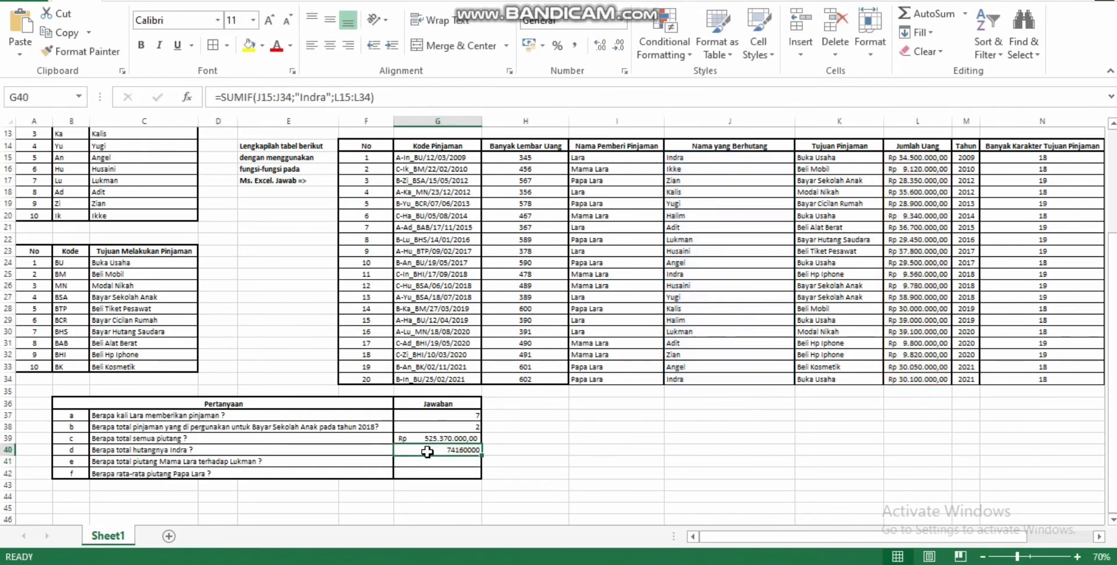
click(529, 44)
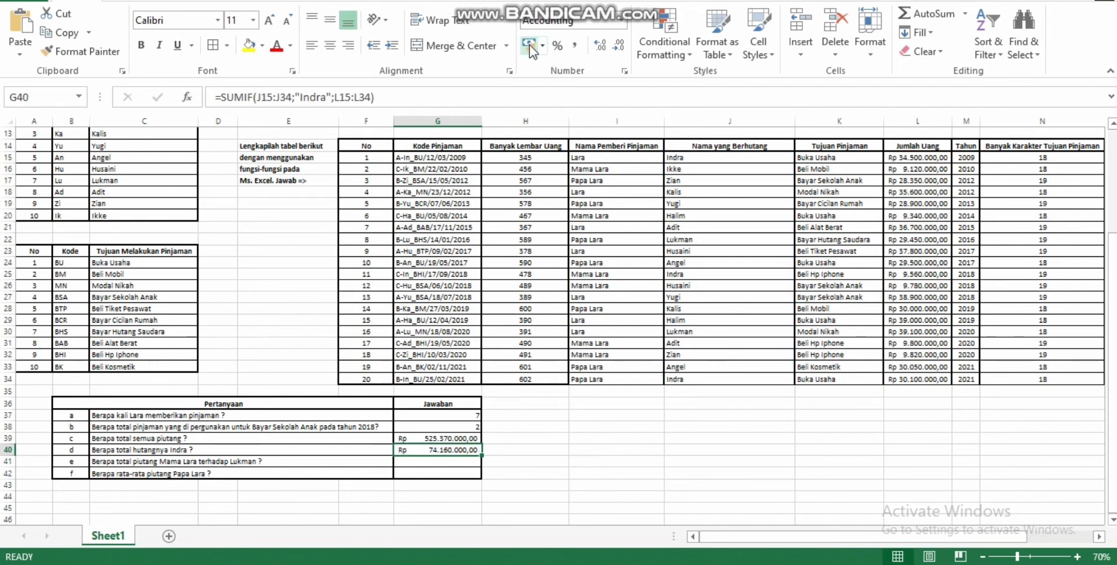
click(444, 465)
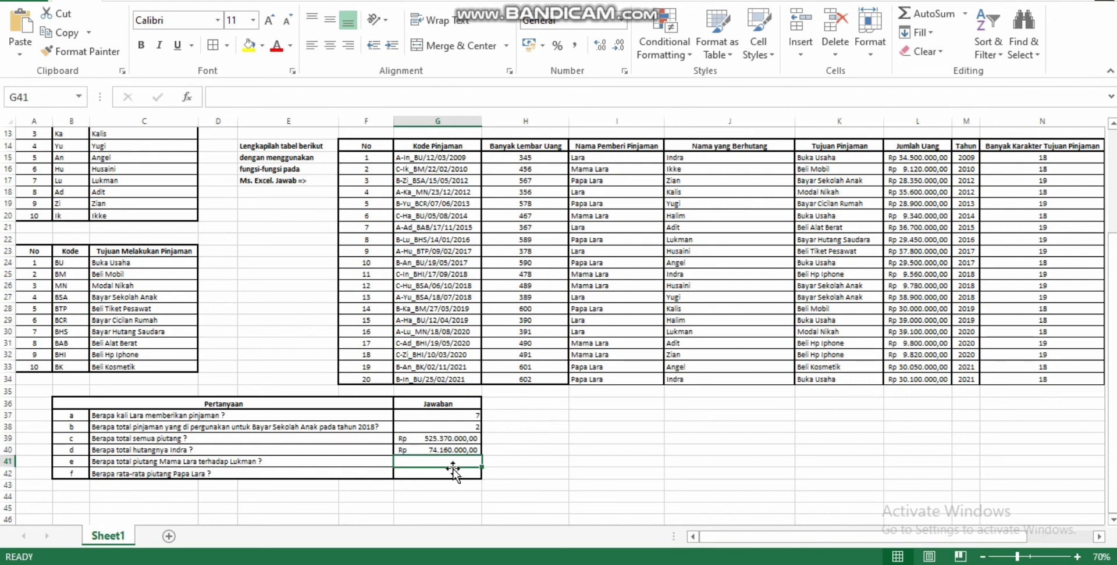
Enter a SUMIFS formula in G41 for question e, summing L15:L34 with I15:I34 matched to the lender's name from the question
text(=)
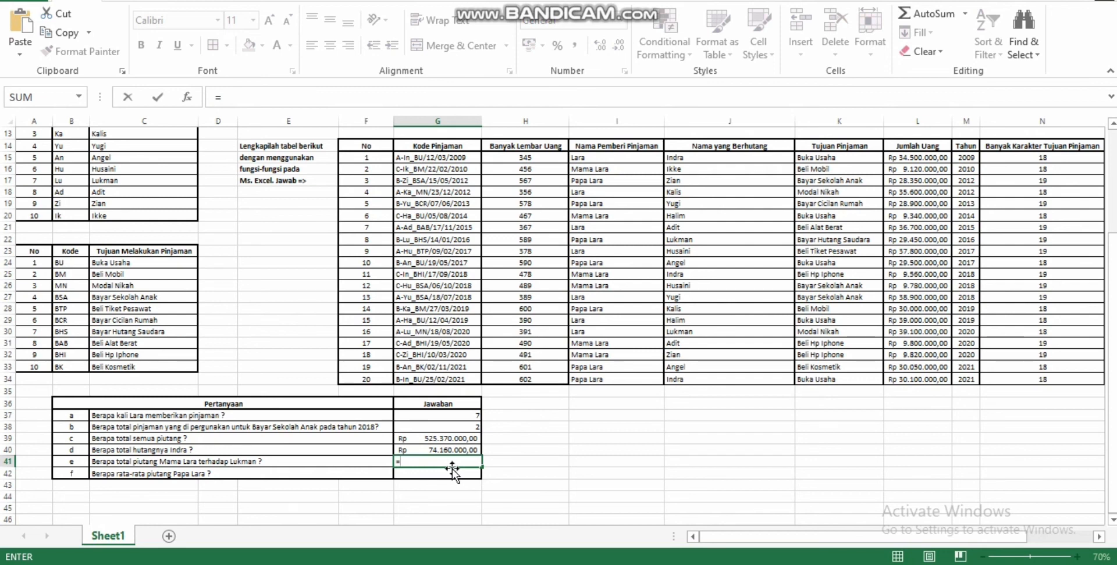
text(sumif)
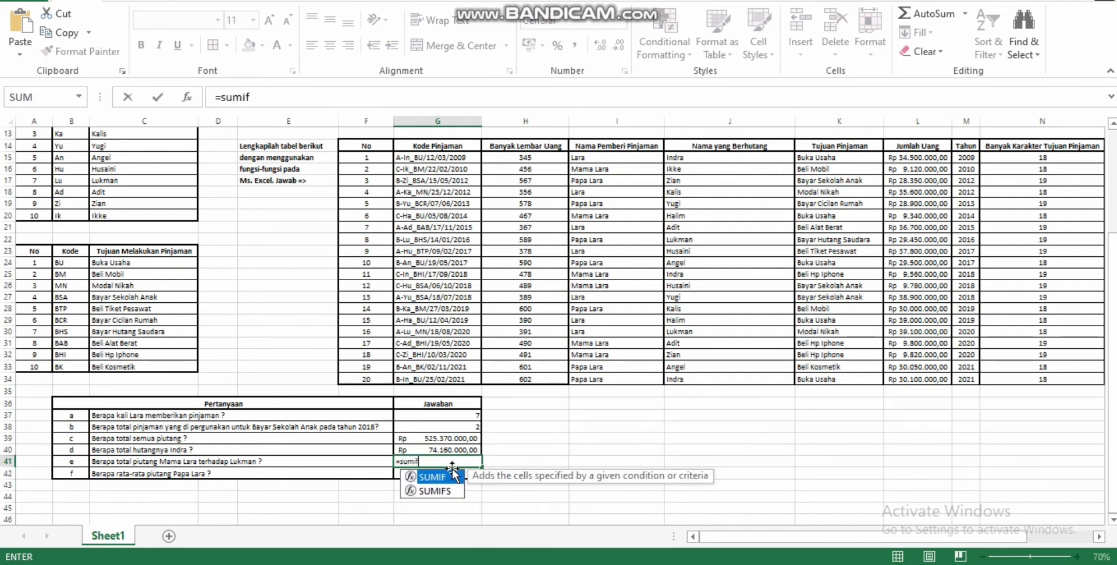
double_click(447, 491)
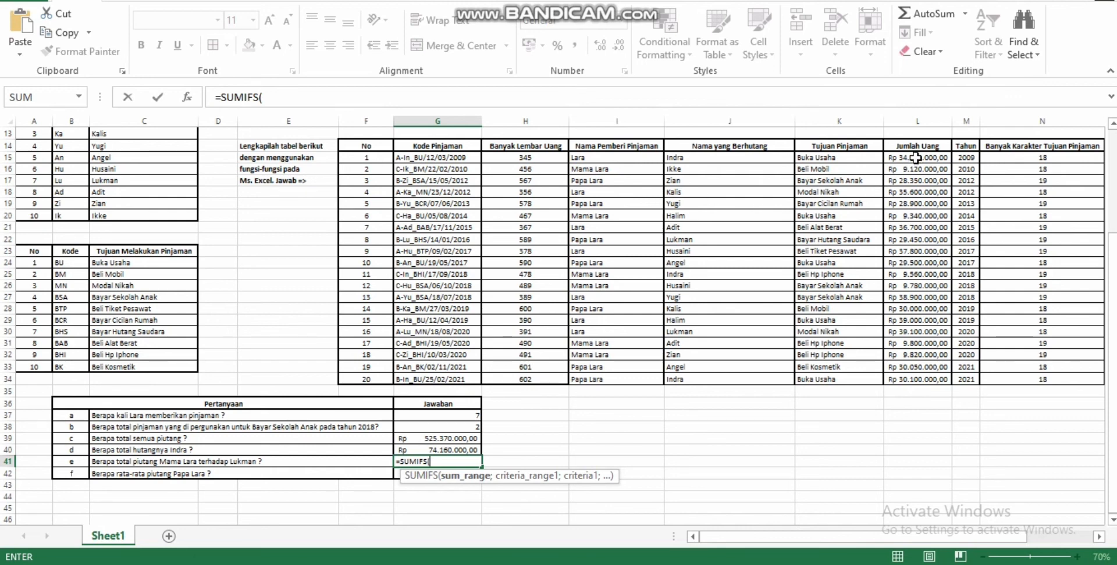
drag(916, 157, 926, 372)
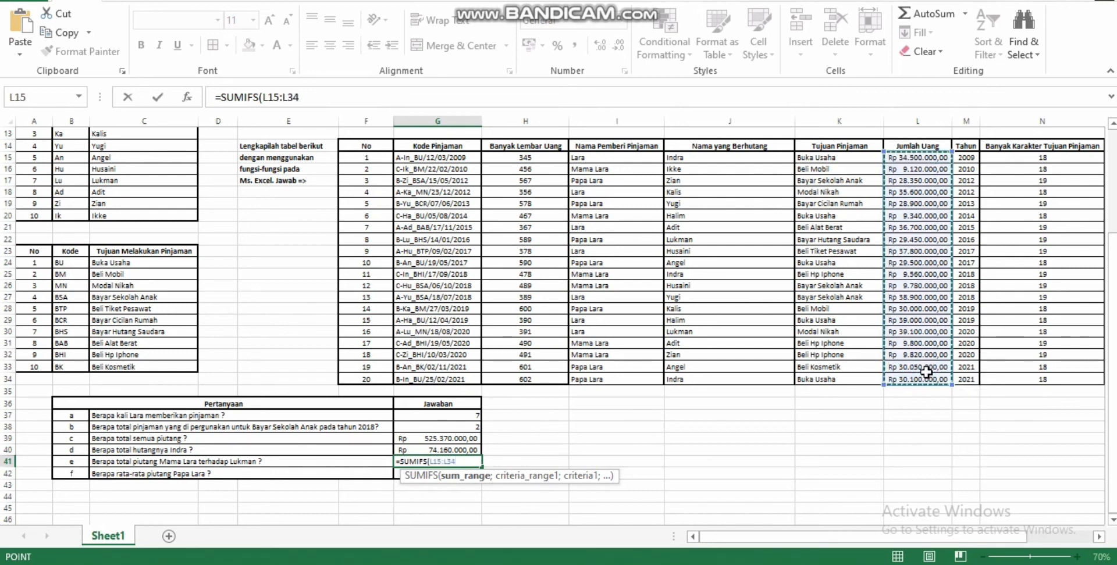
text(;)
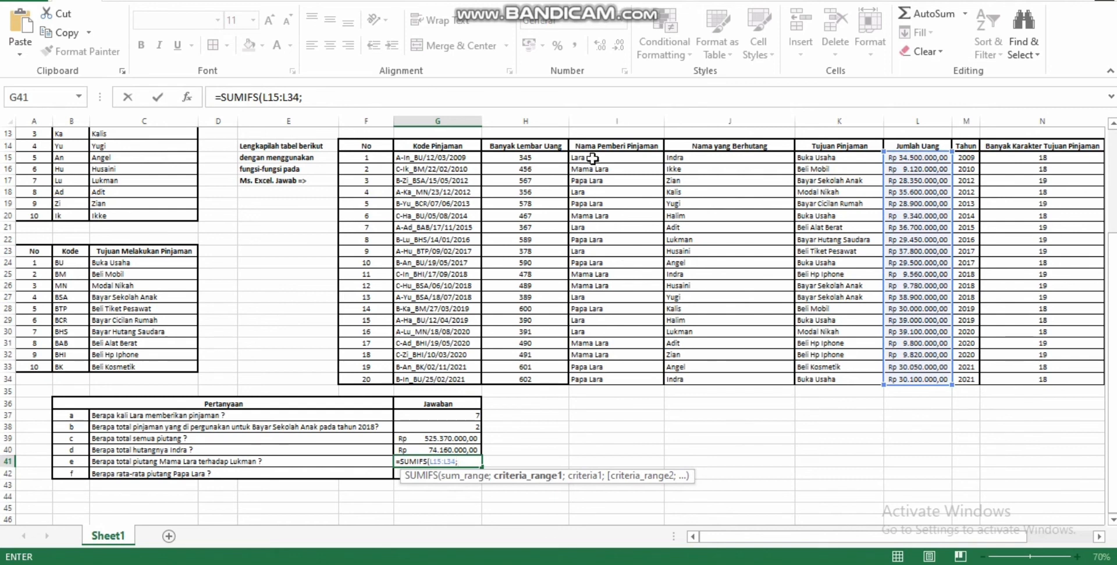
drag(590, 157, 608, 375)
text(;)
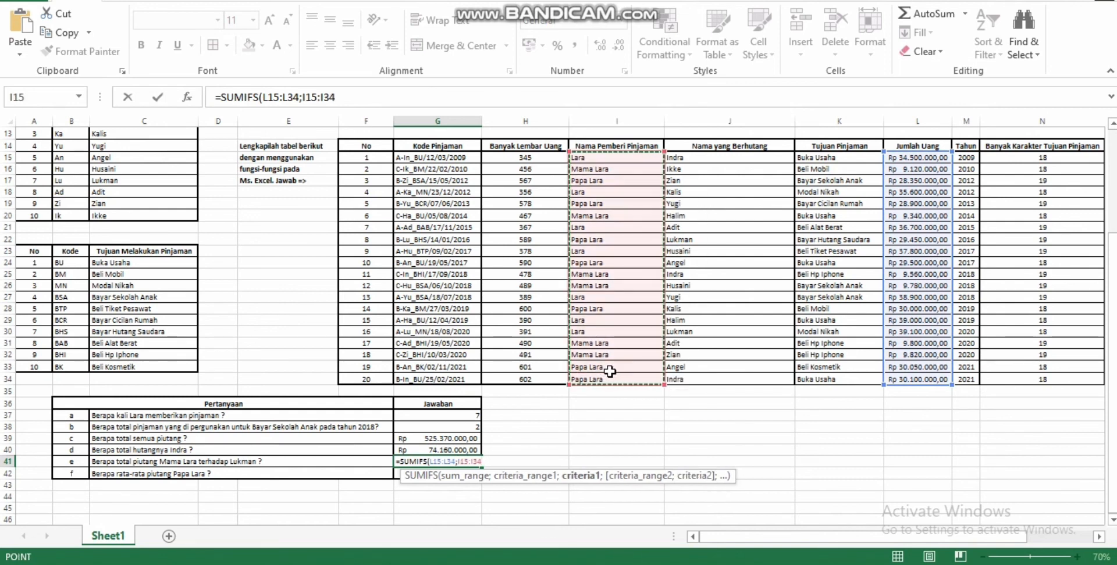
text("Mama)
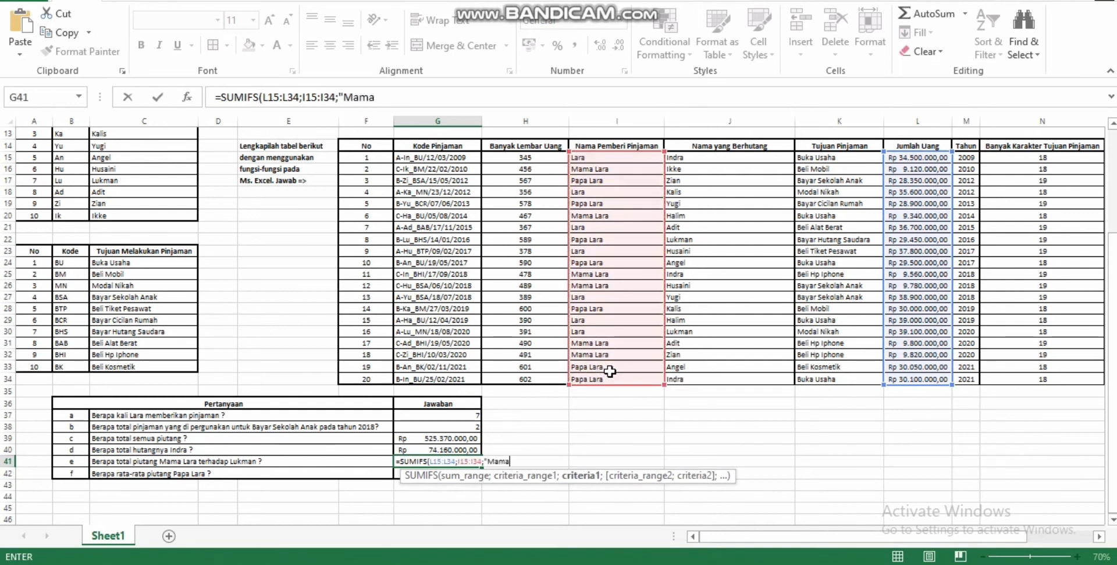
text( Lara;)
key(BackSpace)
text(";)
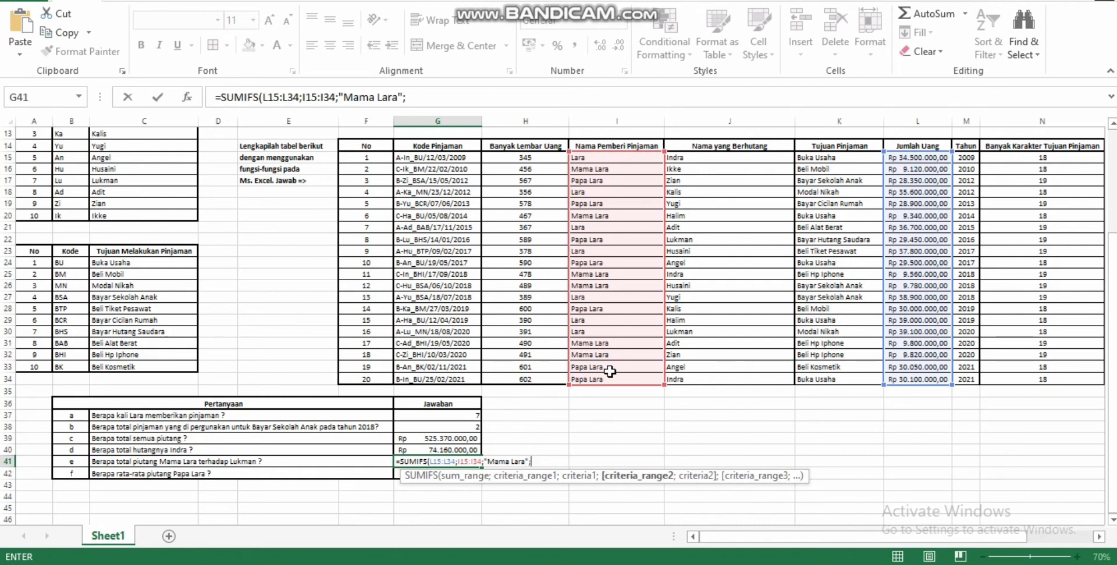
Complete the G41 SUMIFS formula with J15:J34 as second criteria range and the borrower's name from question e as criterion
click(683, 158)
drag(684, 159, 689, 378)
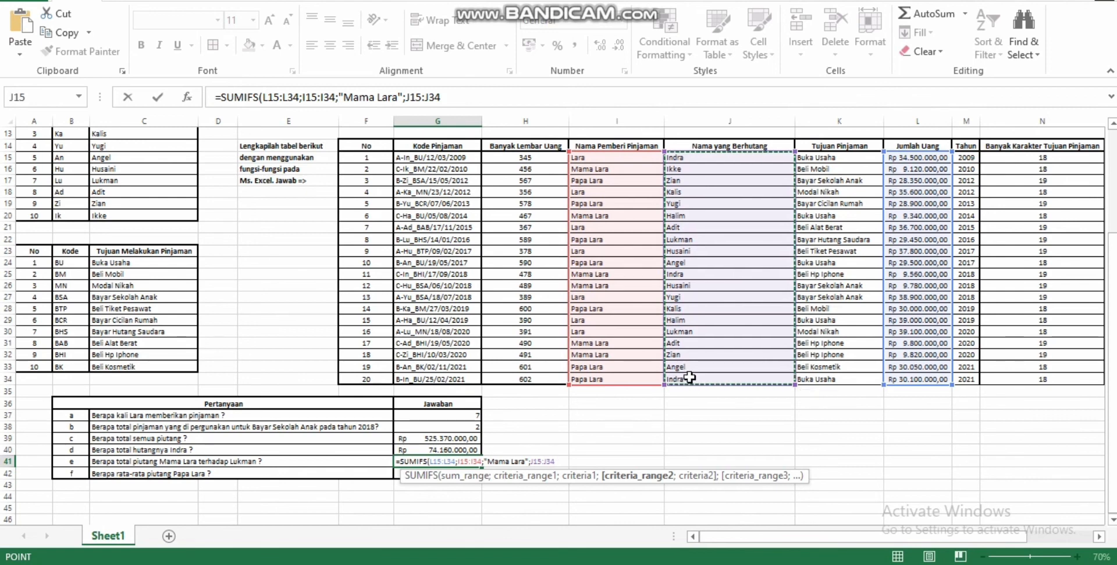
text(;")
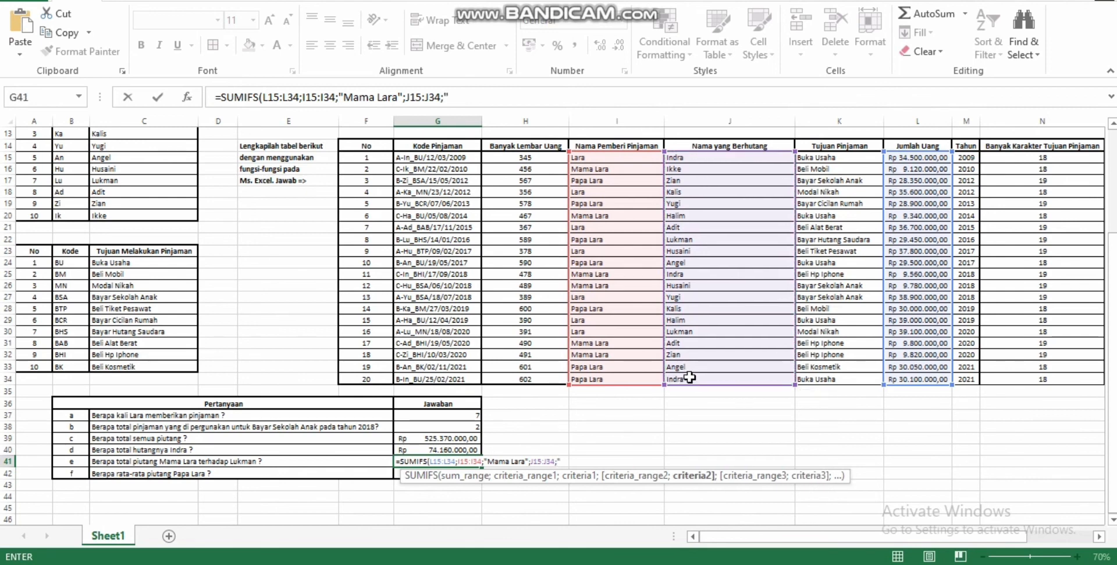
text(Lukman)
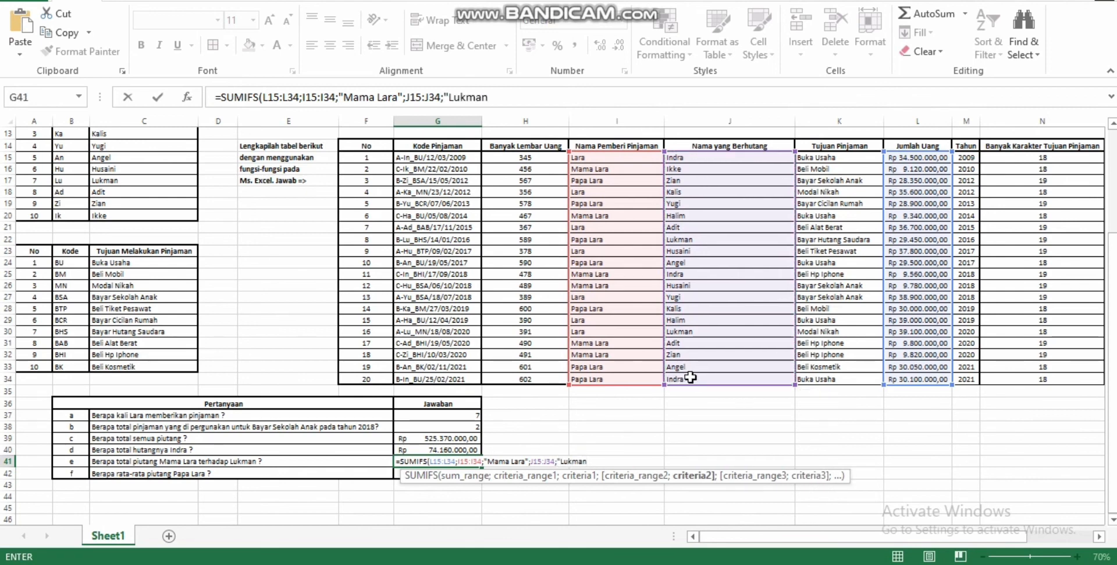
text("))
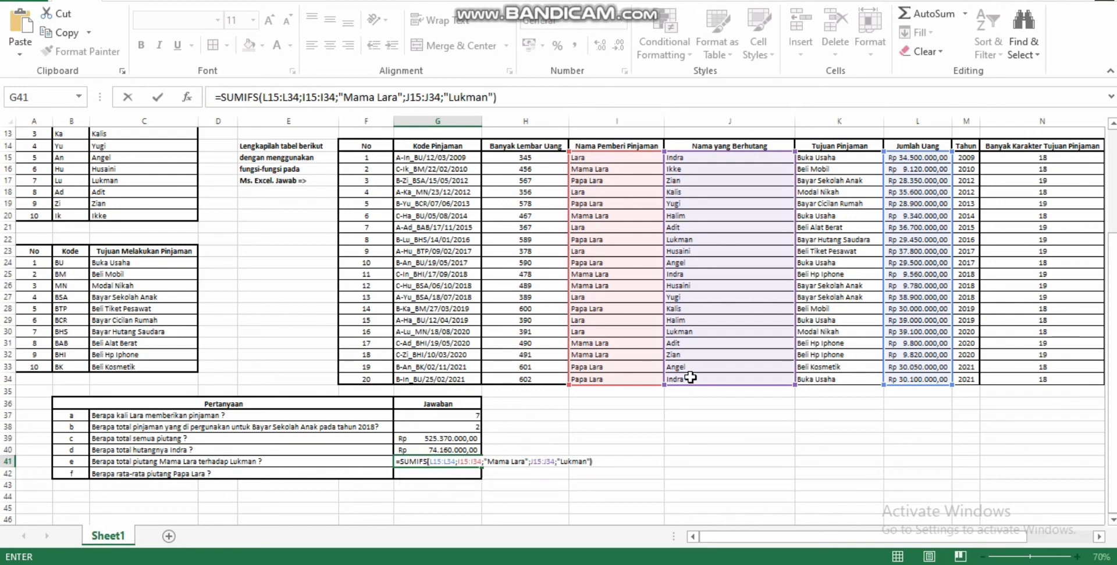
key(Return)
key(Up)
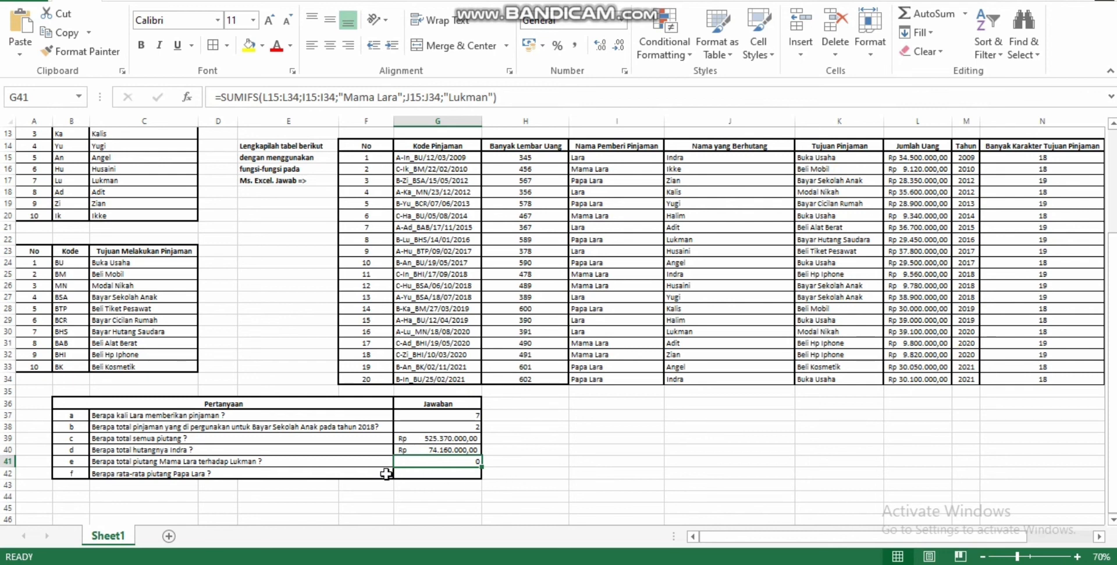
Replace the borrower's name in the question e text in C41 with the name listed for code Hu
click(319, 463)
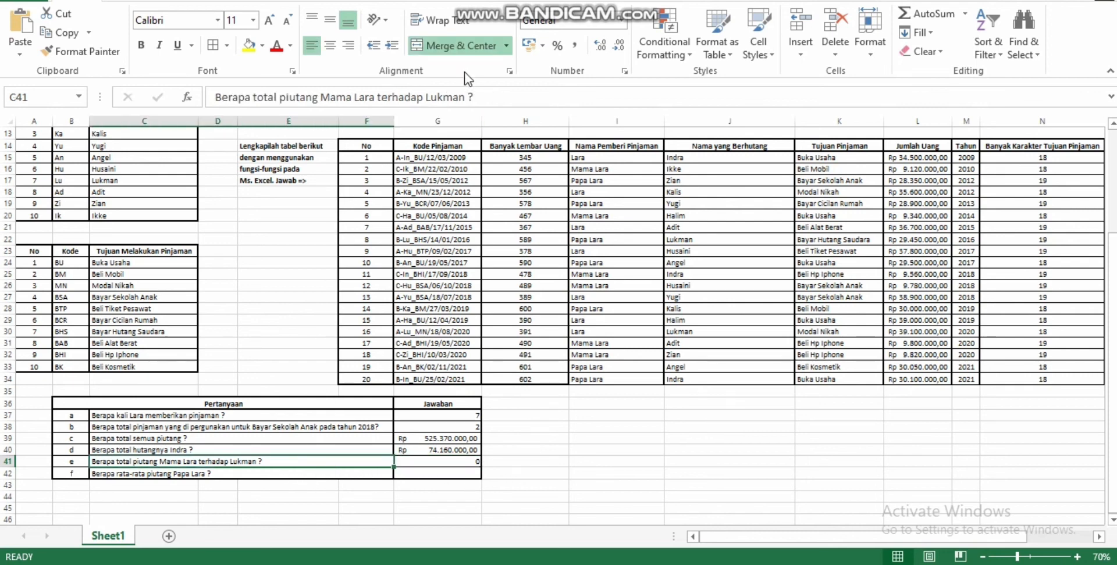
click(438, 98)
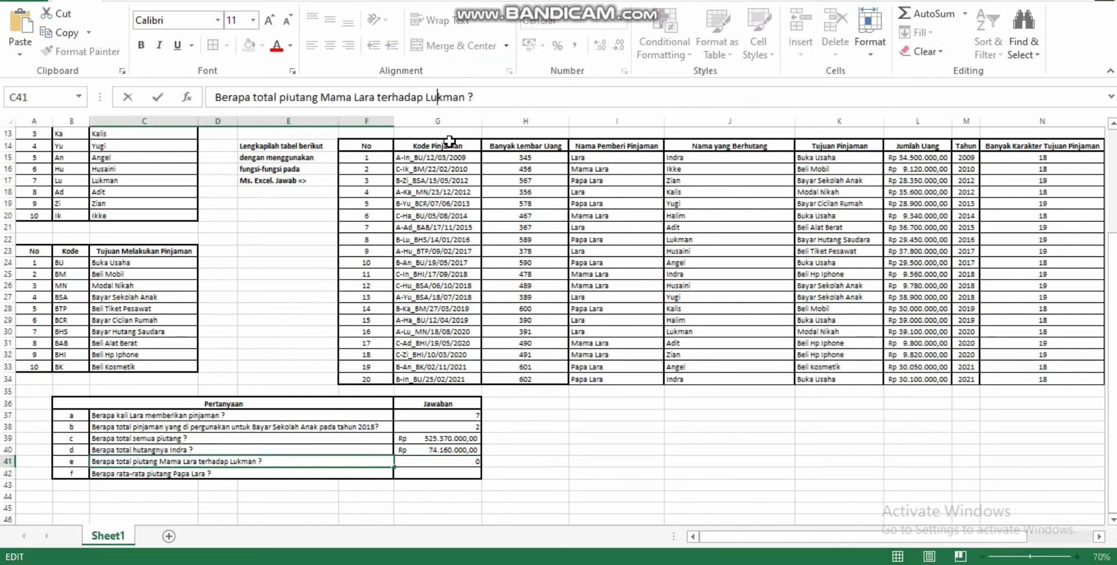
key(Delete)
key(Delete)
key(Delete)
key(Delete)
key(BackSpace)
key(BackSpace)
text(Husaini)
key(Return)
key(Up)
key(Right)
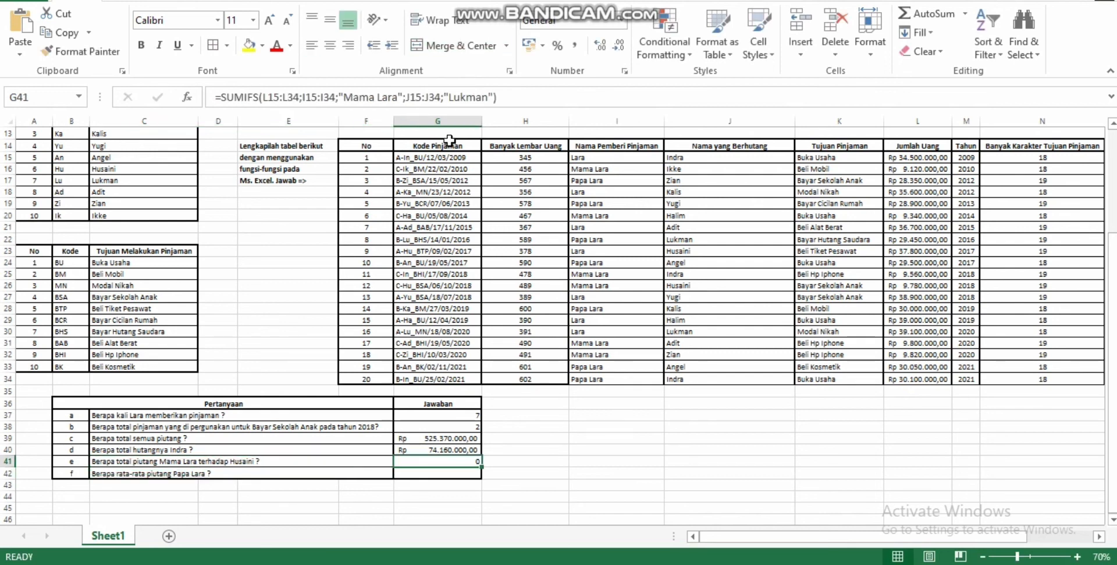
Change the second SUMIFS criterion in G41 to the name for code Hu, and apply the Accounting format with the Rp symbol
click(459, 97)
key(Right)
key(Right)
key(Right)
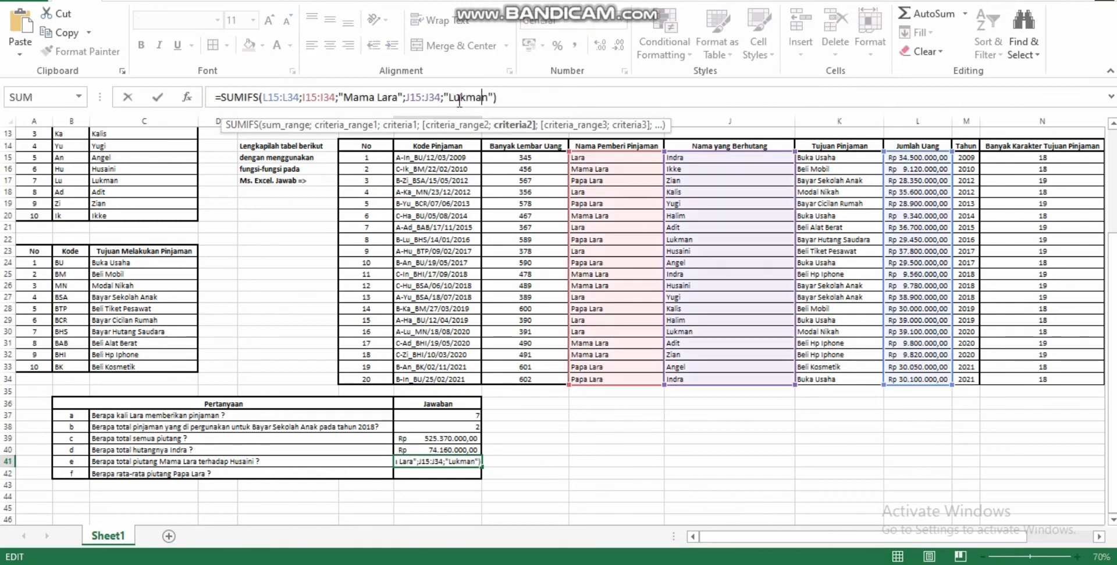
key(Right)
key(BackSpace)
key(BackSpace)
key(BackSpace)
key(BackSpace)
key(BackSpace)
key(BackSpace)
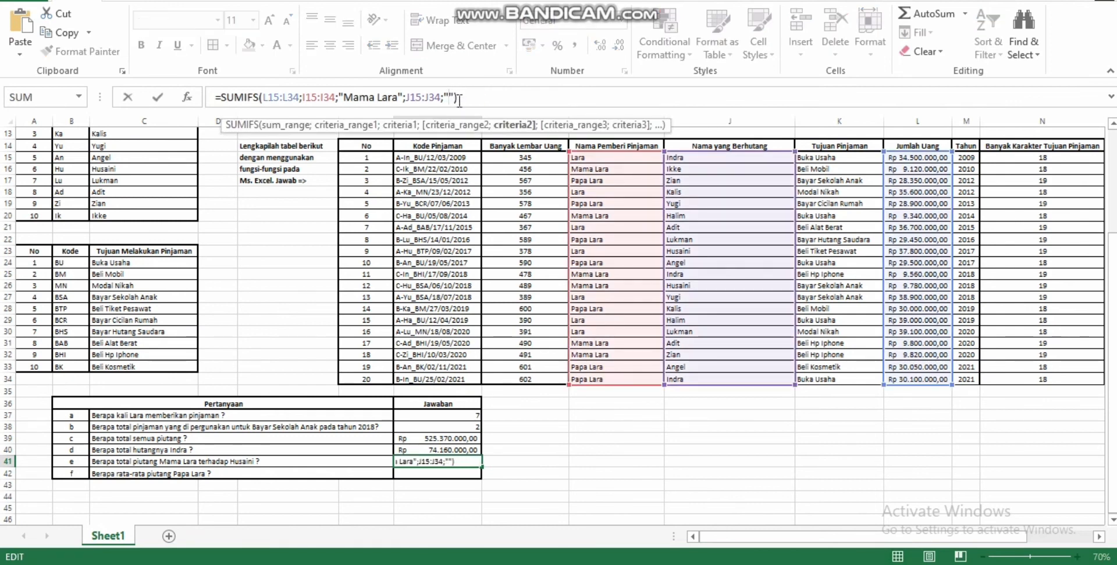
text(Husaini)
key(Return)
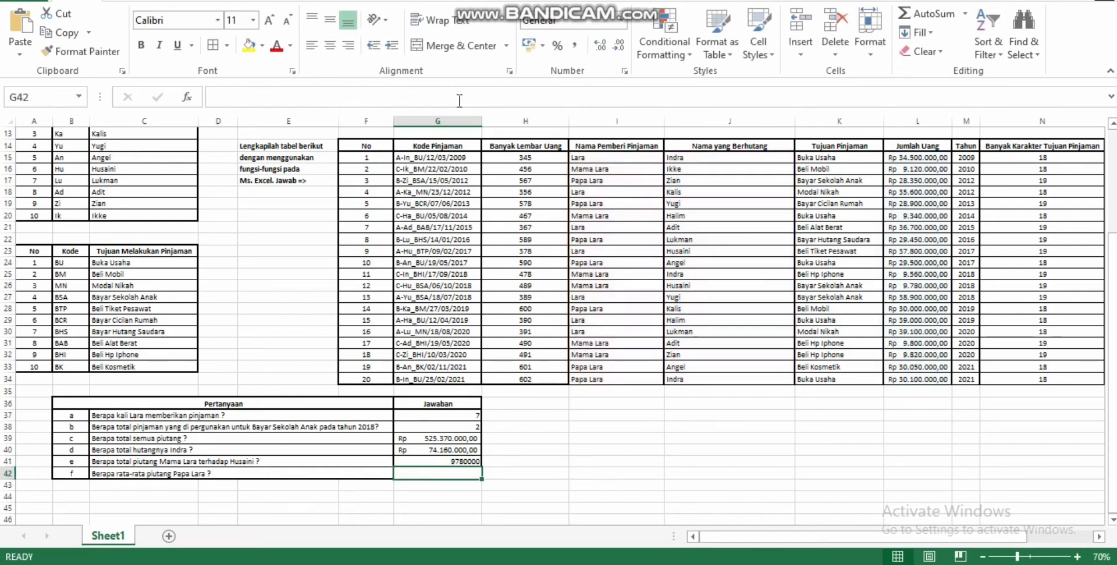
key(Up)
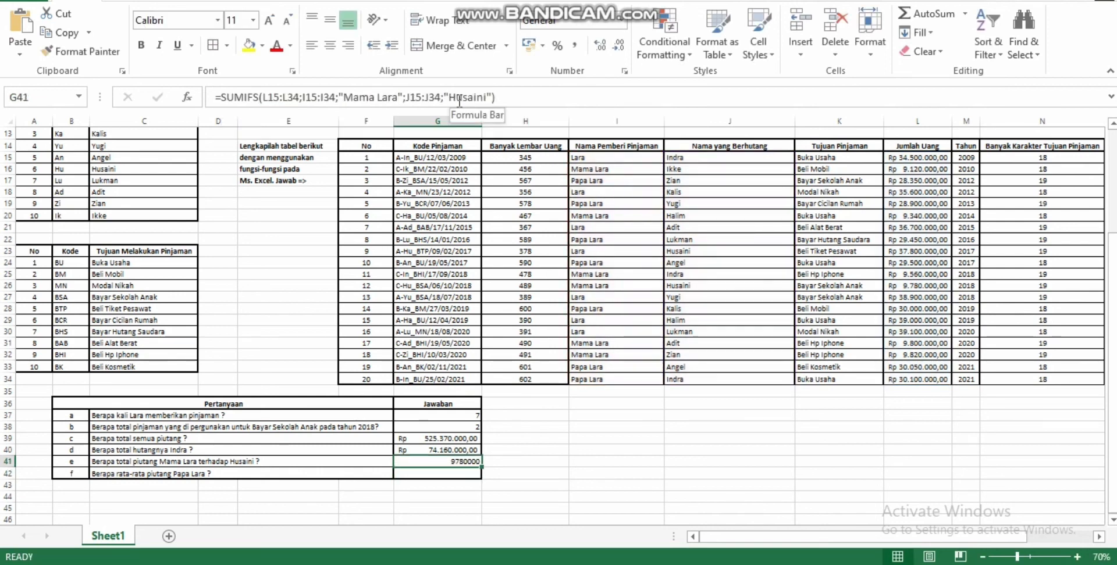
click(530, 46)
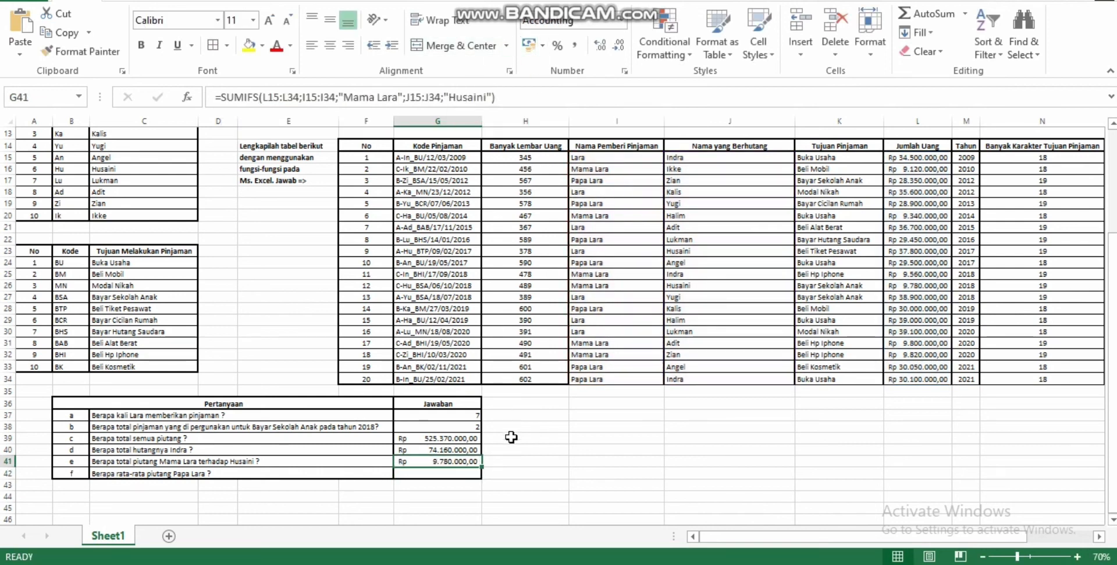
Enter an AVERAGEIF formula in G42 for question f over I15:I34, with the lender's name from the question as the criterion
click(428, 475)
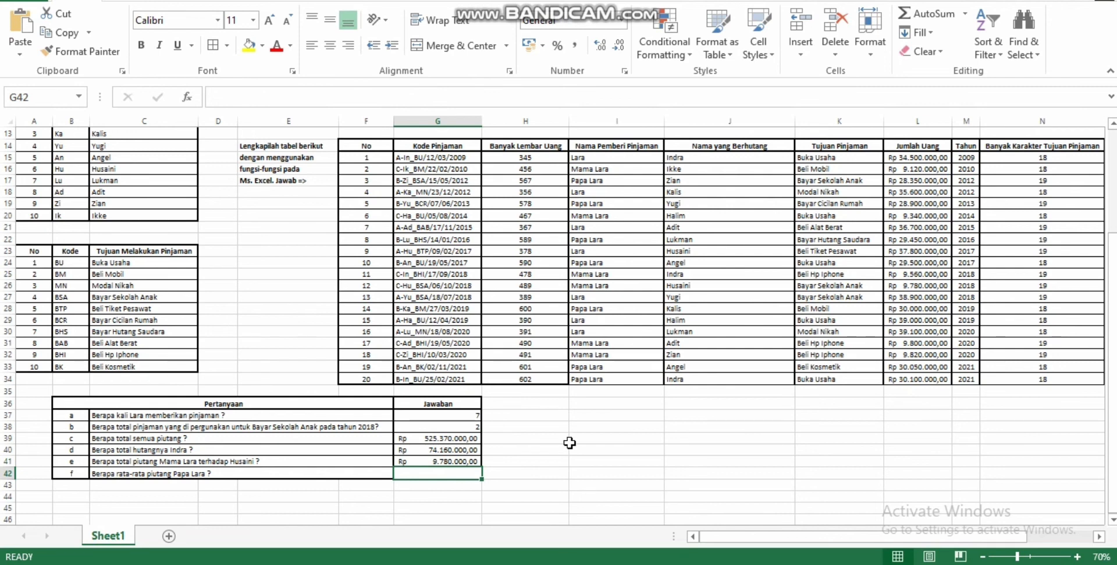
text(=)
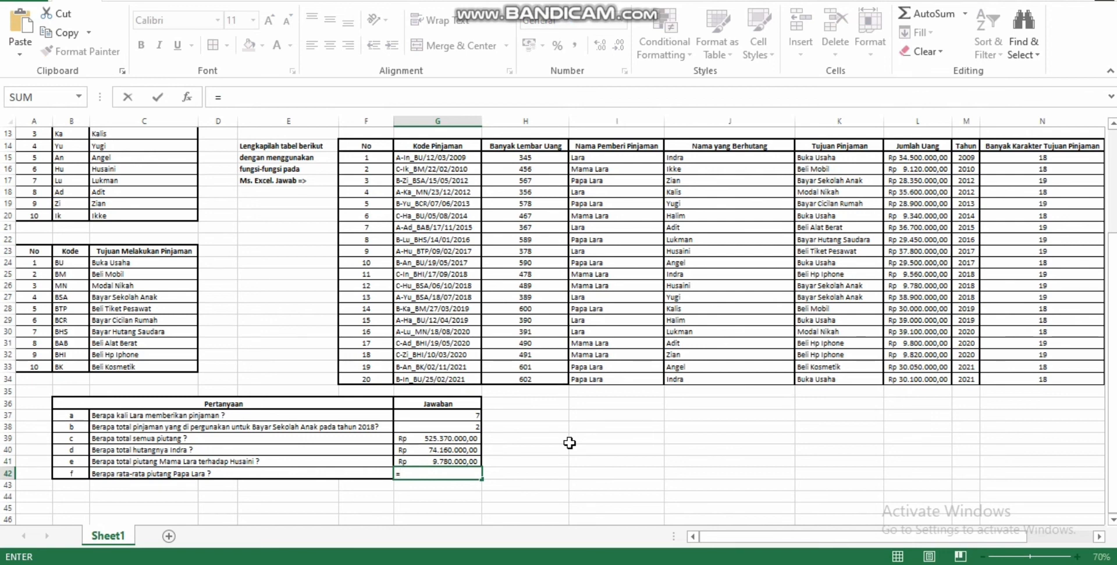
text(av)
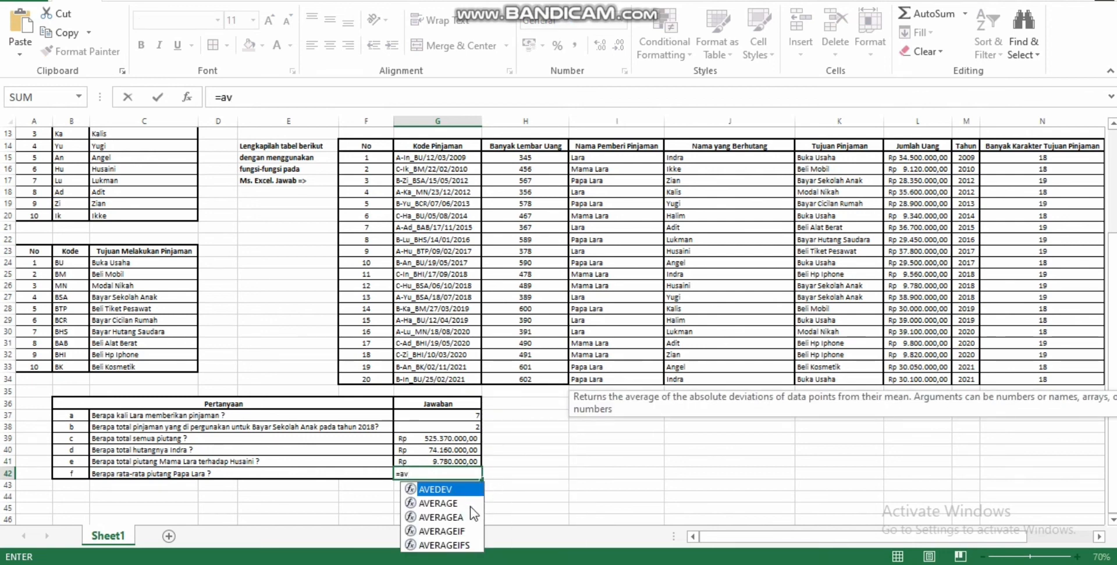
click(456, 531)
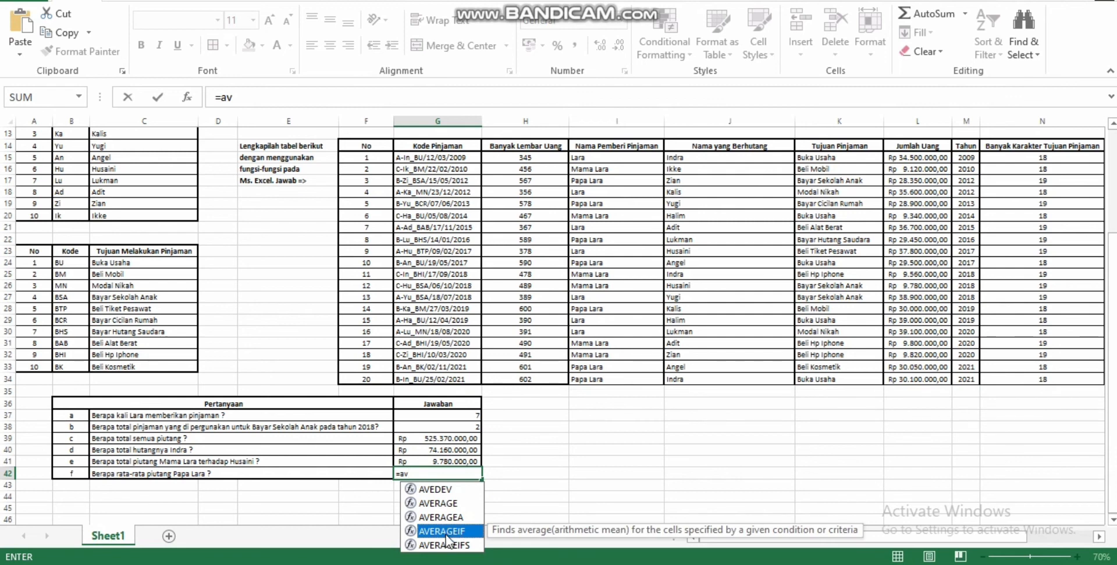
double_click(445, 532)
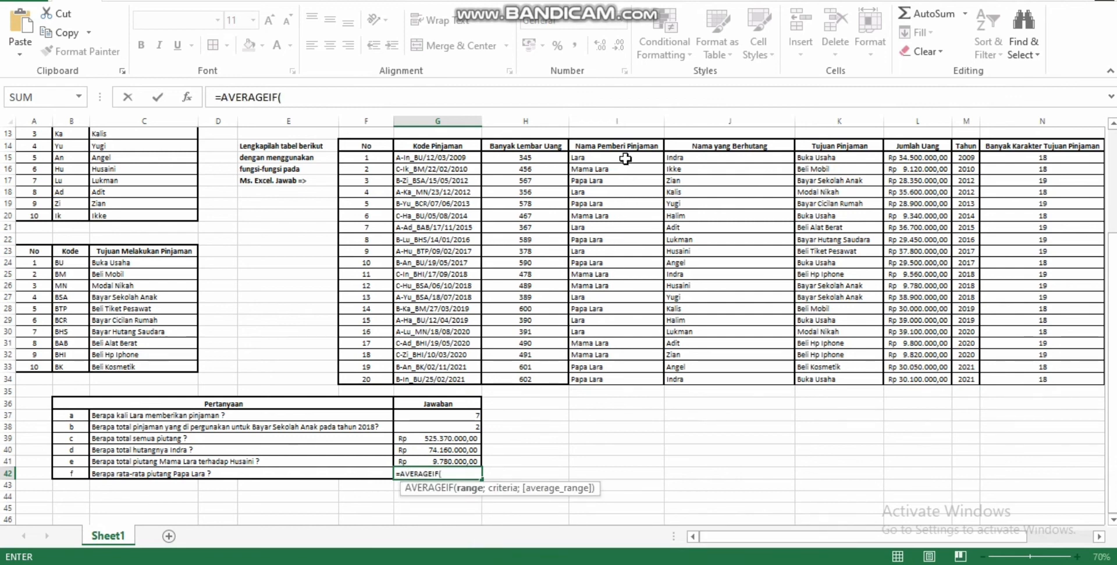
drag(625, 158, 622, 373)
text(;)
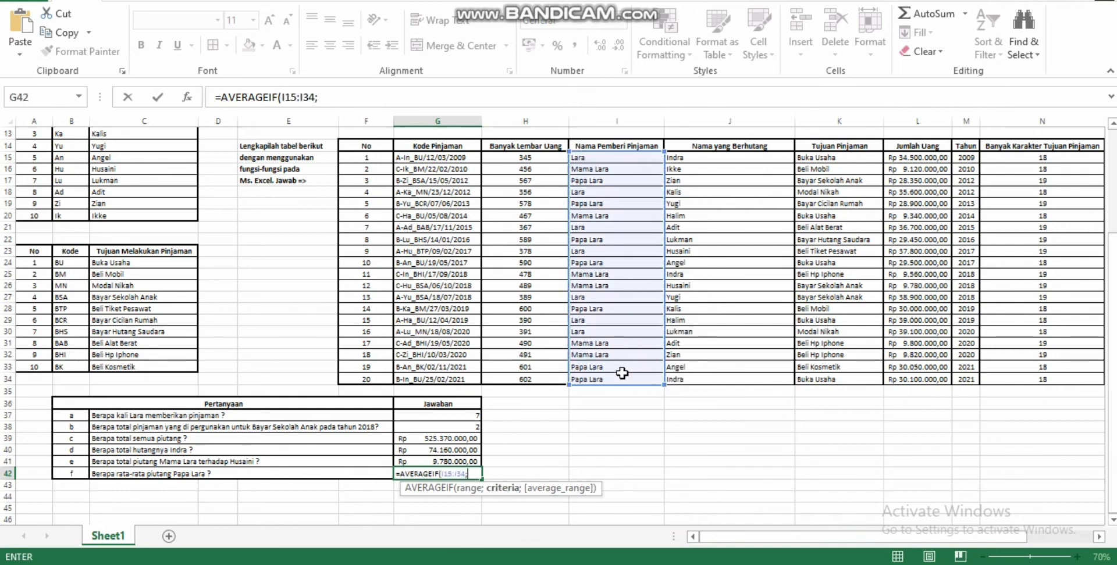
text("Papa)
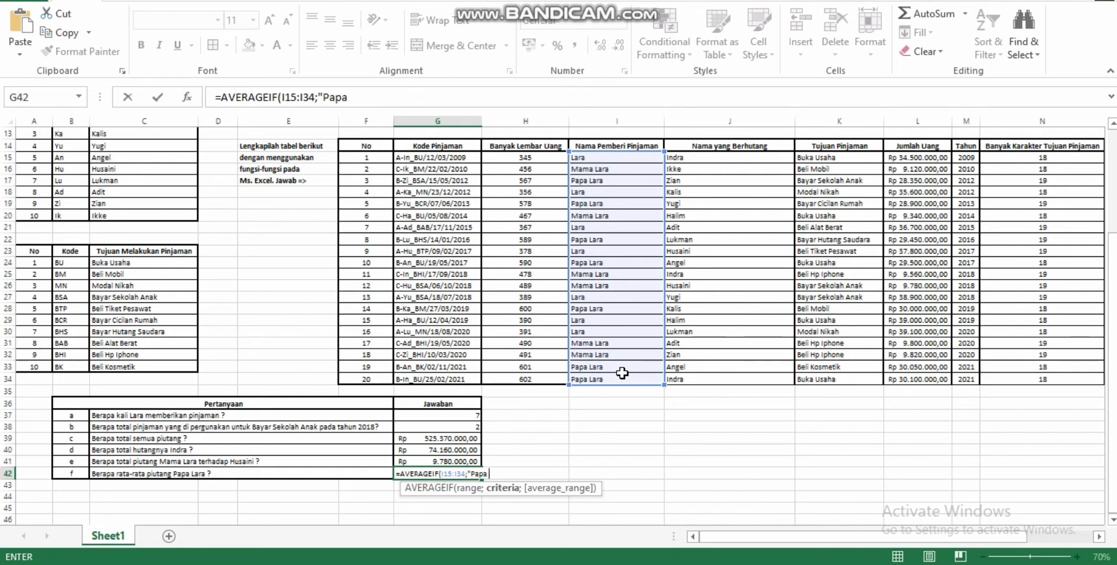
text( Lara";)
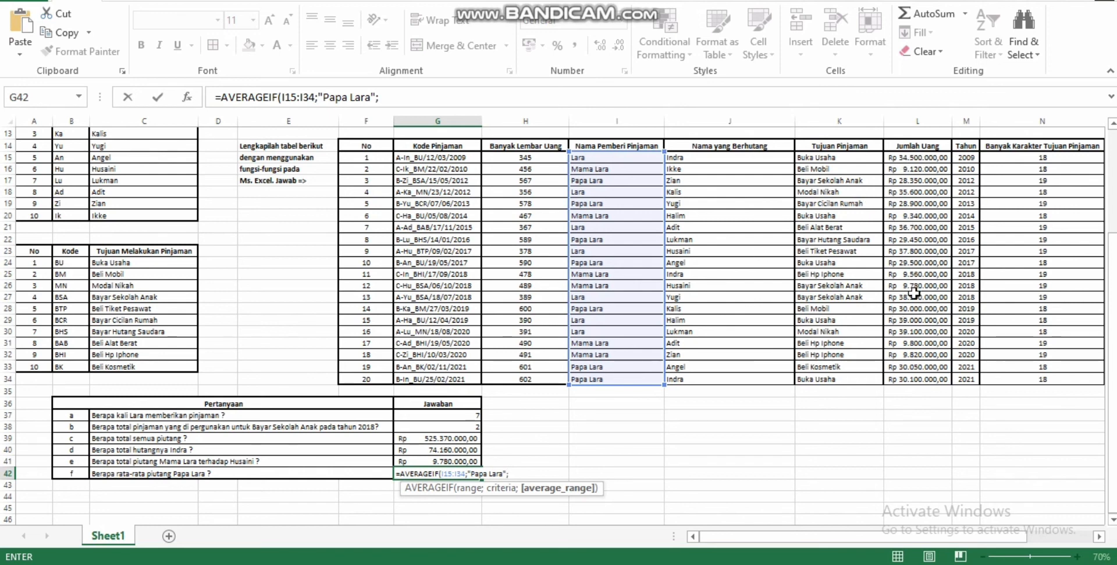
Add L15:L34 as the AVERAGEIF average range in G42 and apply the Accounting format with the Rp symbol
drag(922, 157, 903, 373)
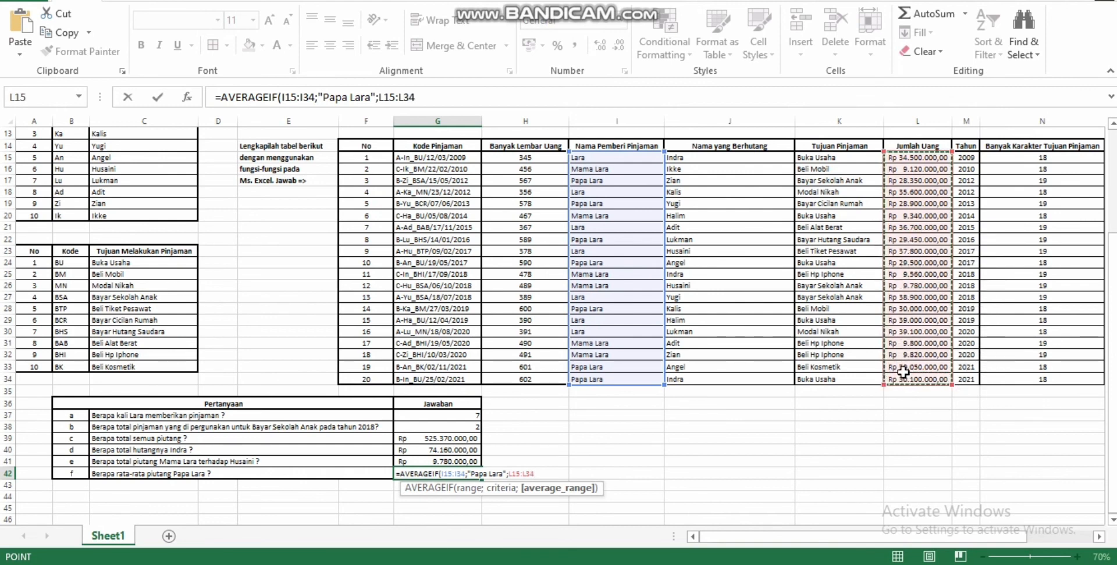
text())
key(Return)
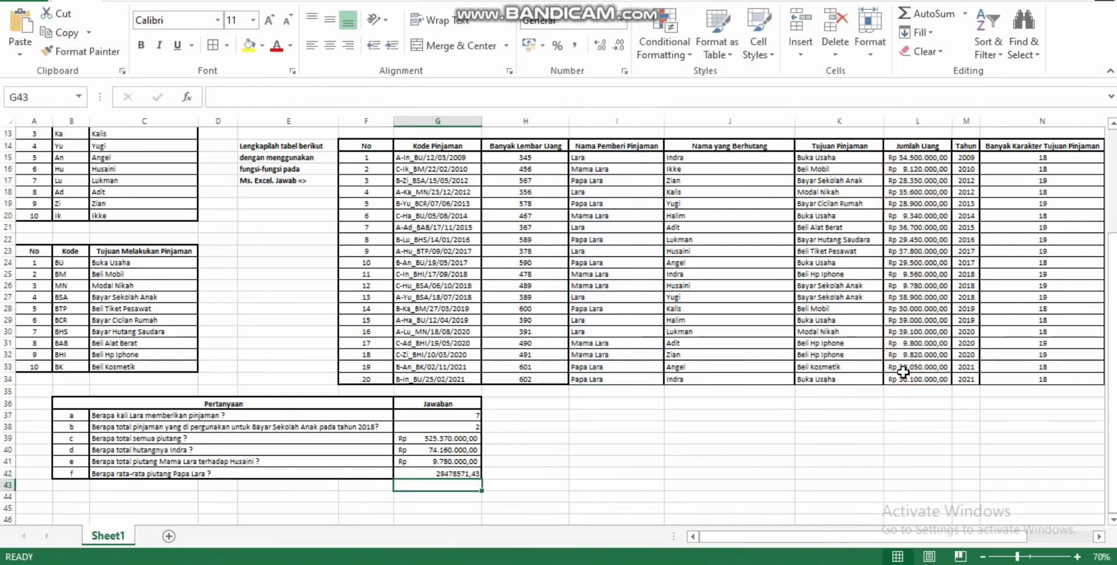
key(Up)
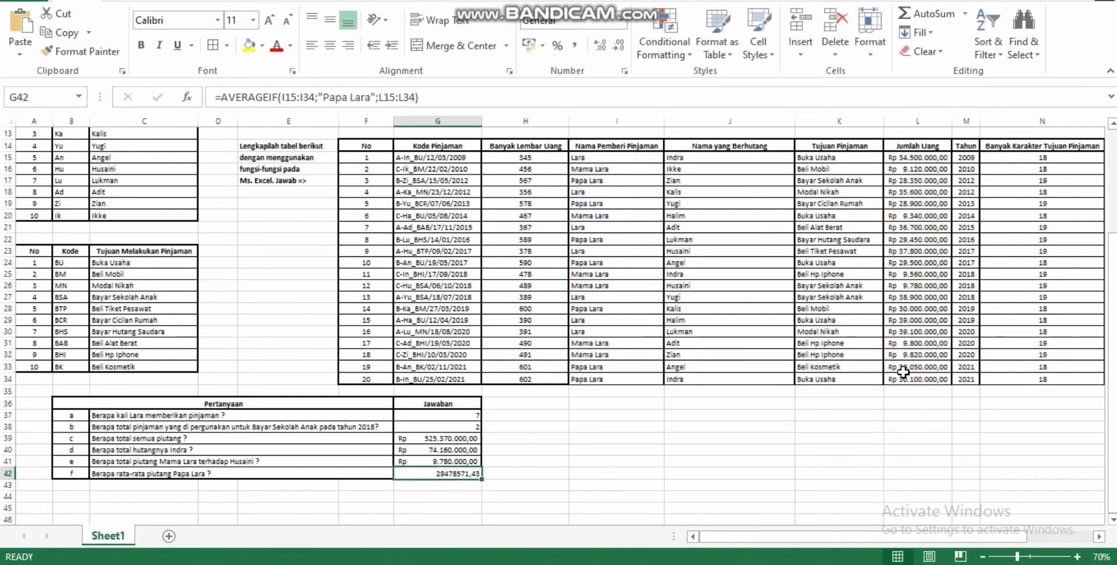
click(530, 45)
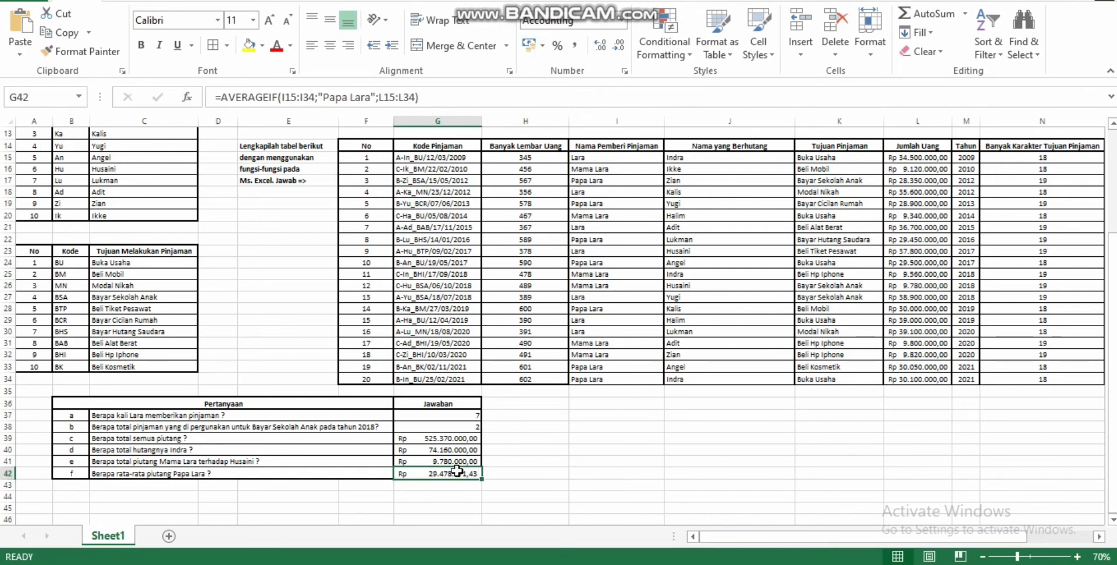
click(442, 494)
click(441, 474)
click(535, 416)
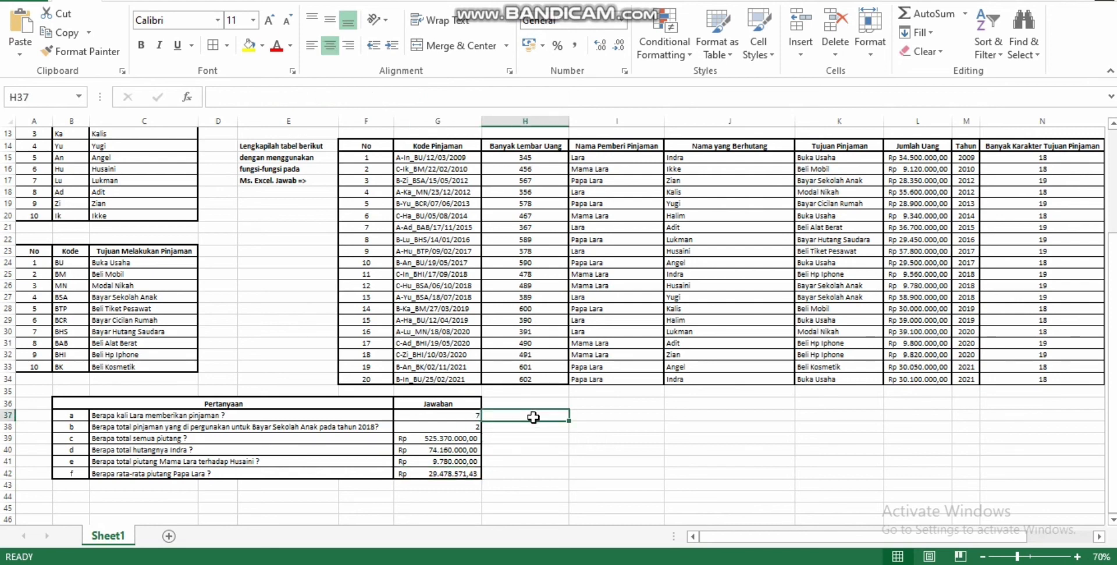
click(596, 429)
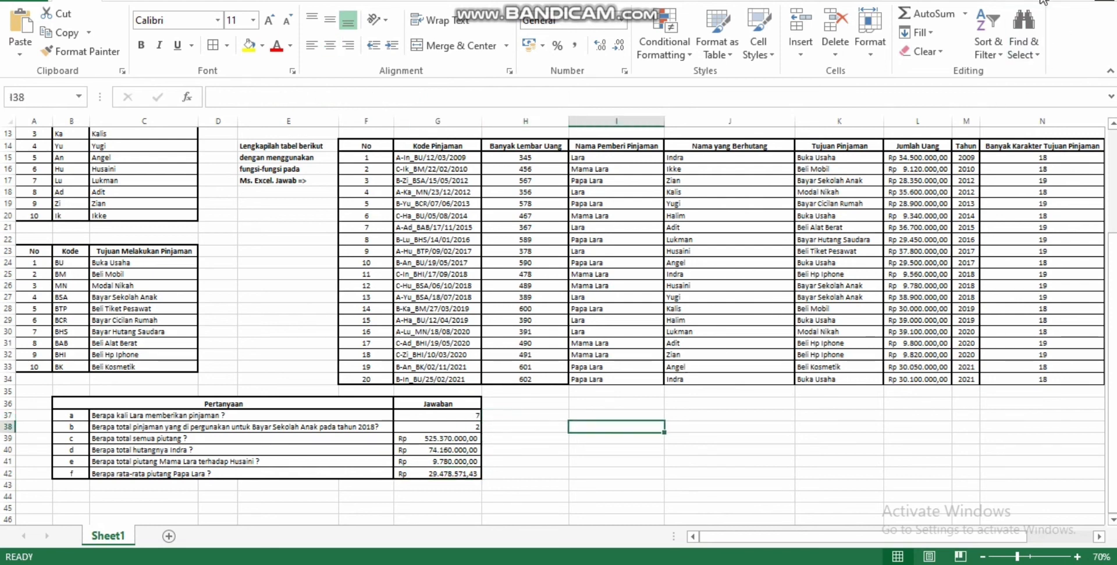